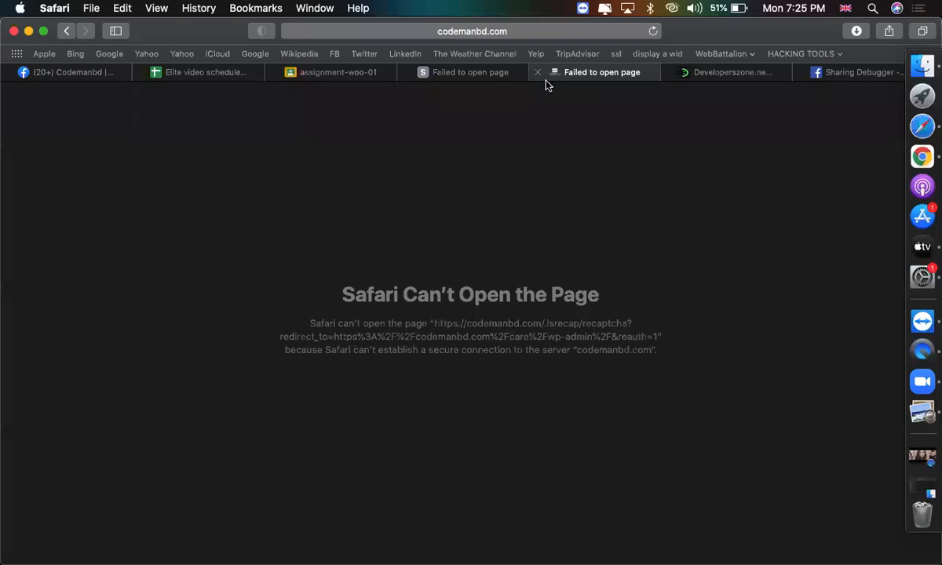
# Replace the long error URL with codemanbd.com/care/wp-admin/ and load it.
pyautogui.click(599, 72)
pyautogui.click(514, 31)
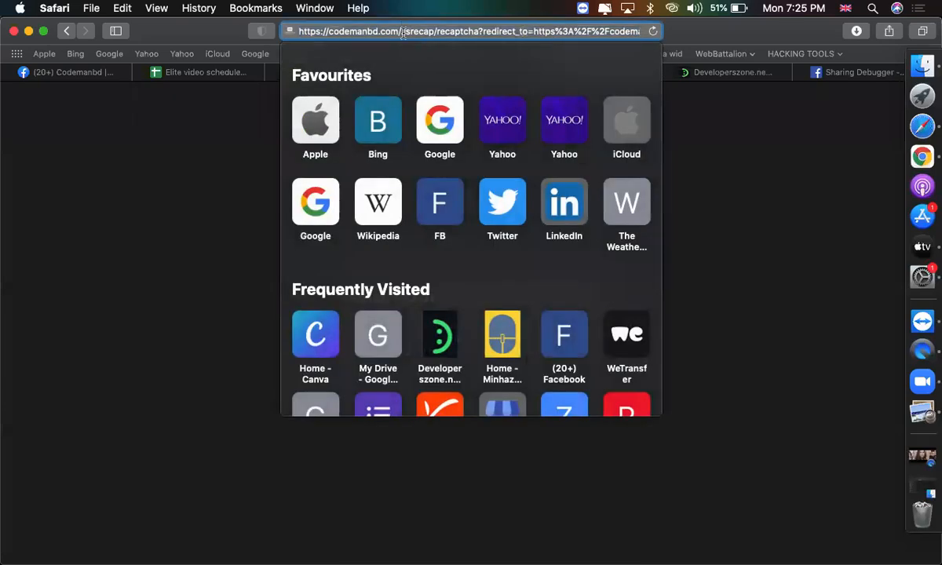
pyautogui.press('super+Right')
pyautogui.hotkey('alt', 'BackSpace')
pyautogui.hotkey('alt', 'BackSpace')
pyautogui.hotkey('alt', 'BackSpace')
pyautogui.hotkey('alt', 'BackSpace')
pyautogui.hotkey('alt', 'BackSpace')
pyautogui.hotkey('alt', 'BackSpace')
pyautogui.hotkey('alt', 'BackSpace')
pyautogui.hotkey('alt', 'BackSpace')
pyautogui.hotkey('alt', 'BackSpace')
pyautogui.hotkey('alt', 'BackSpace')
pyautogui.hotkey('alt', 'BackSpace')
pyautogui.hotkey('alt', 'BackSpace')
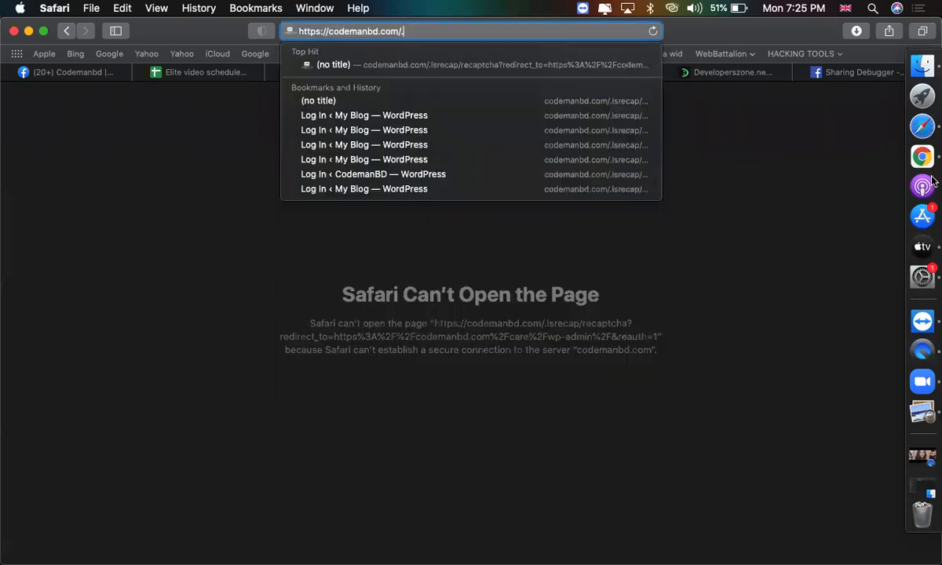
pyautogui.write('cat')
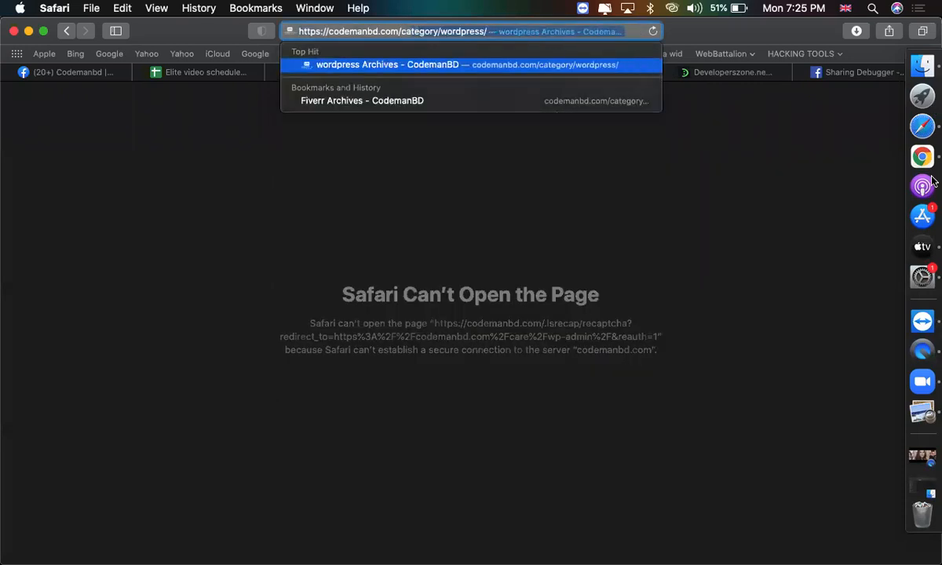
pyautogui.press('BackSpace')
pyautogui.press('BackSpace')
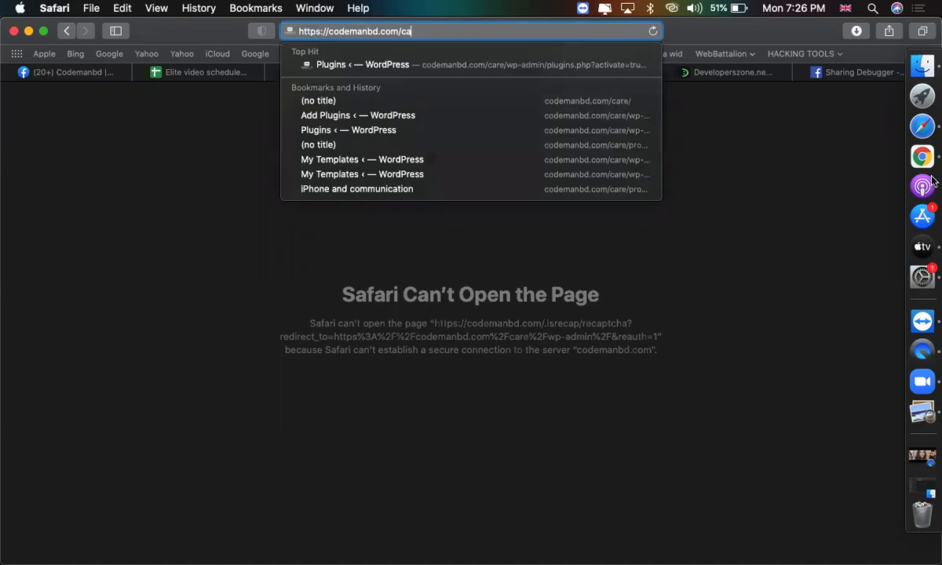
pyautogui.press('Down')
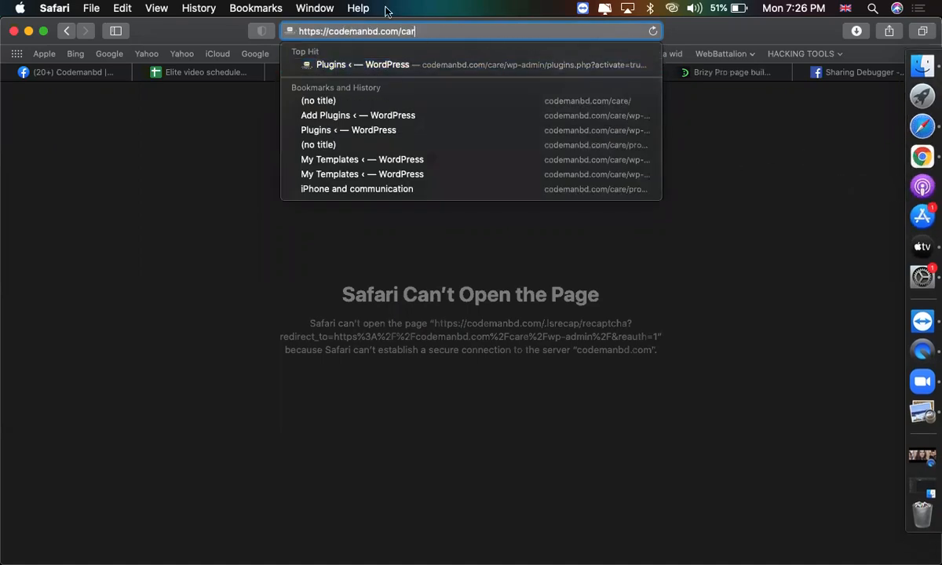
pyautogui.press('Up')
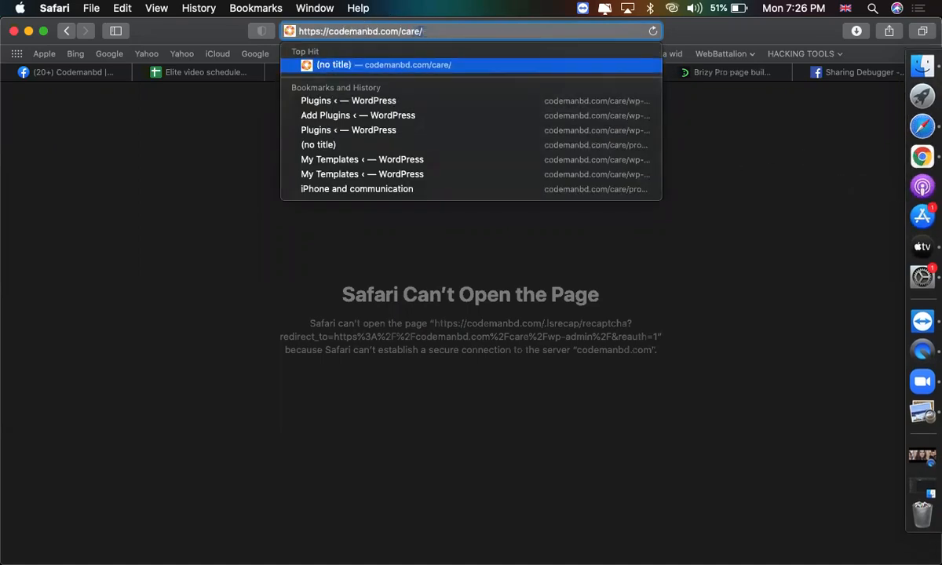
pyautogui.write('wp-admin/')
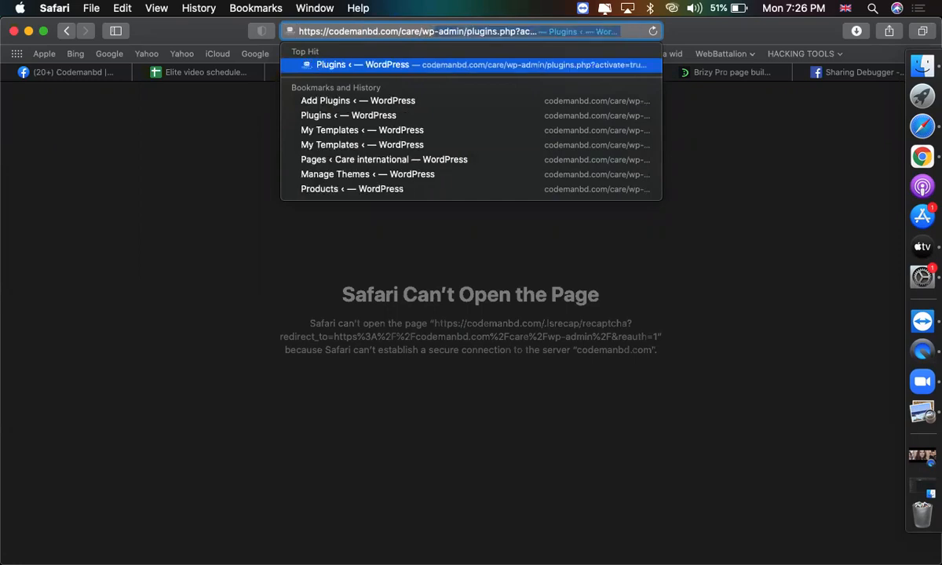
pyautogui.press('Return')
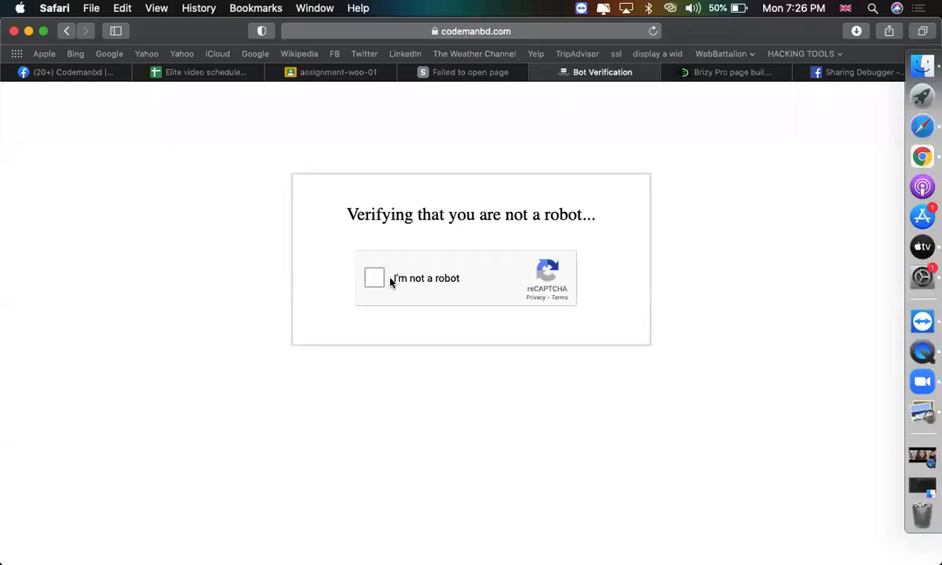
# Pass the reCAPTCHA check and close the Brizy Pro page tab.
pyautogui.click(377, 290)
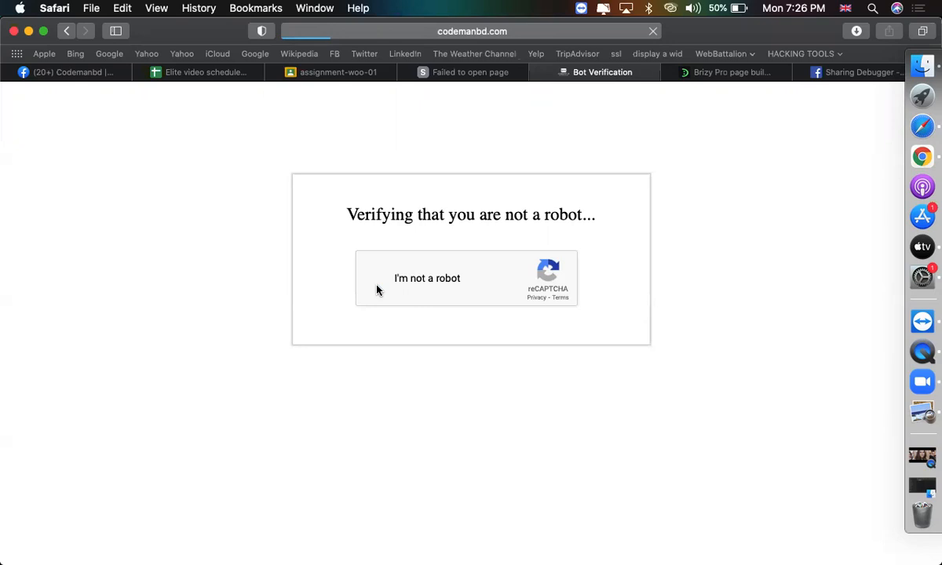
pyautogui.click(718, 73)
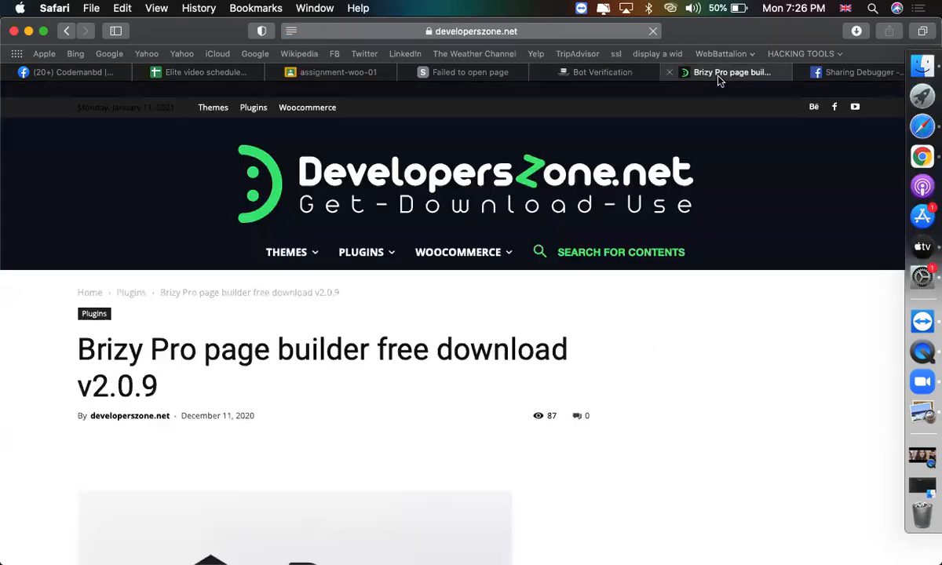
pyautogui.click(669, 72)
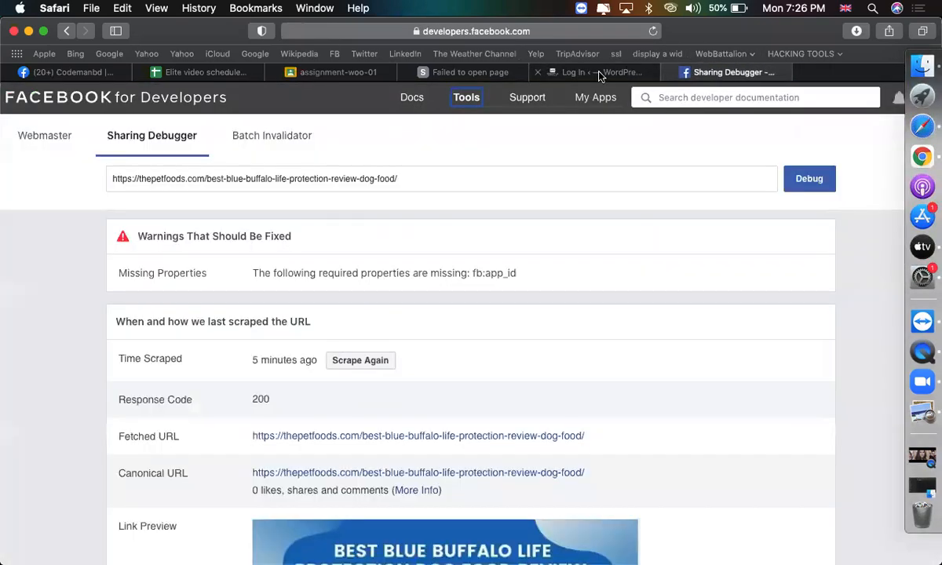
pyautogui.click(576, 71)
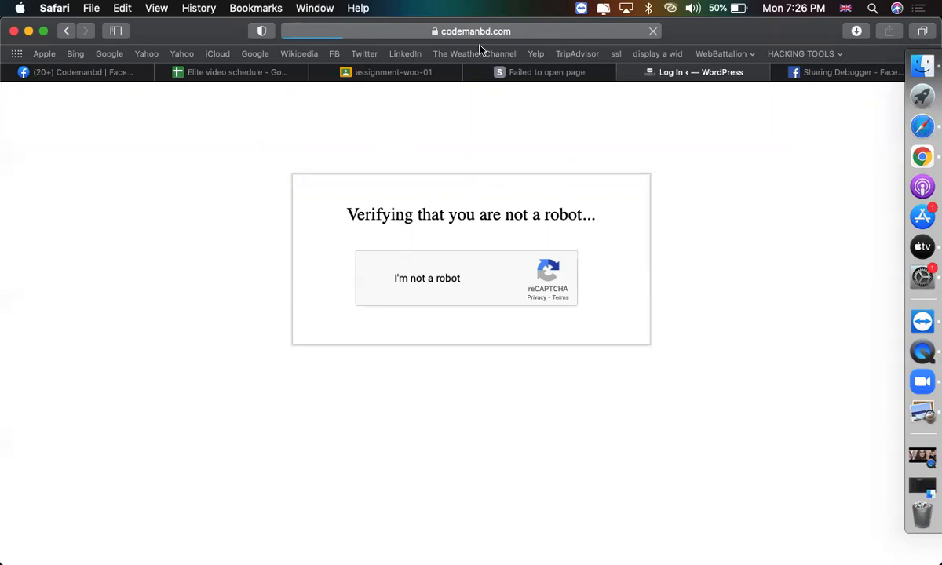
# Connect to the CMBD_OFFICE Wi-Fi network and reload the login page.
pyautogui.click(506, 35)
pyautogui.press('Escape')
pyautogui.click(670, 9)
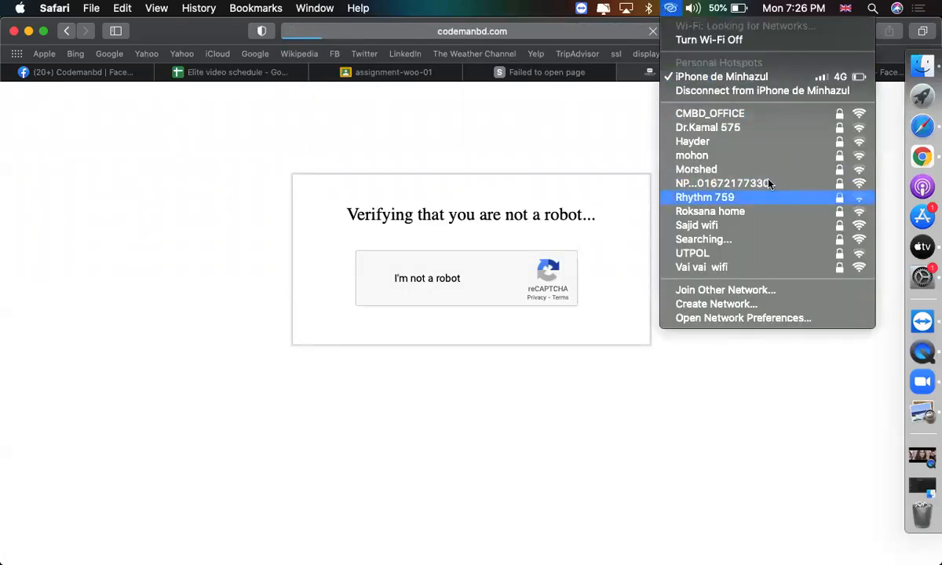
pyautogui.click(759, 114)
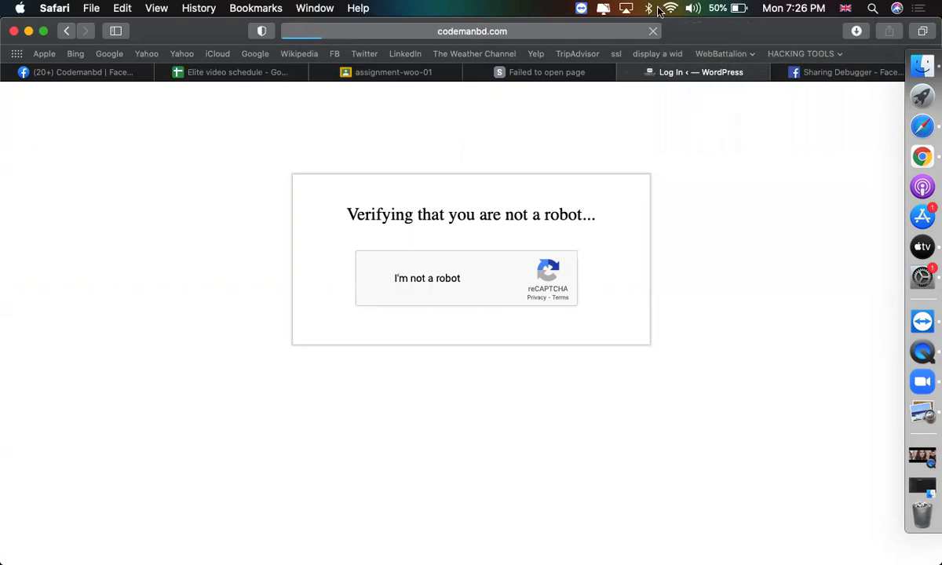
pyautogui.click(503, 32)
pyautogui.press('Return')
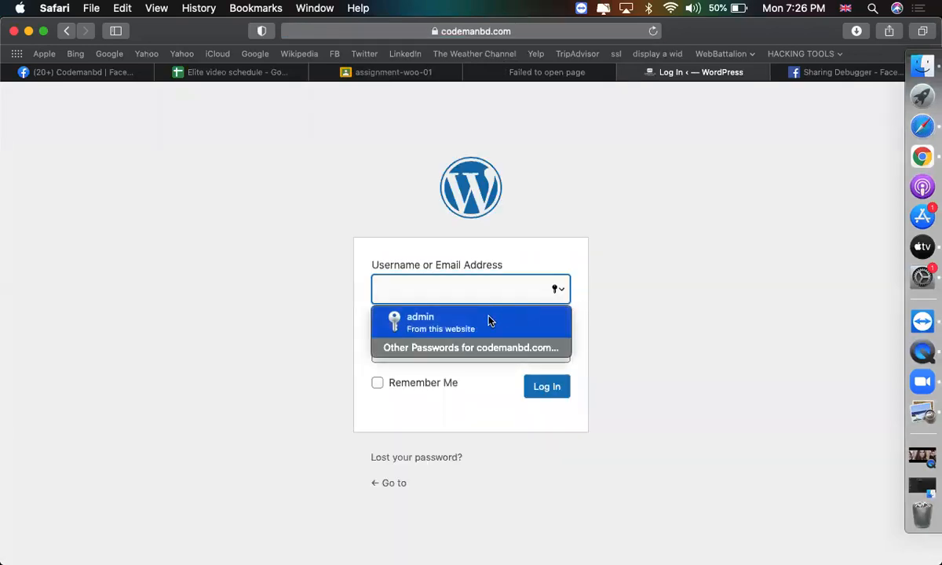
# Sign in with the saved admin login and update the stored password.
pyautogui.click(488, 319)
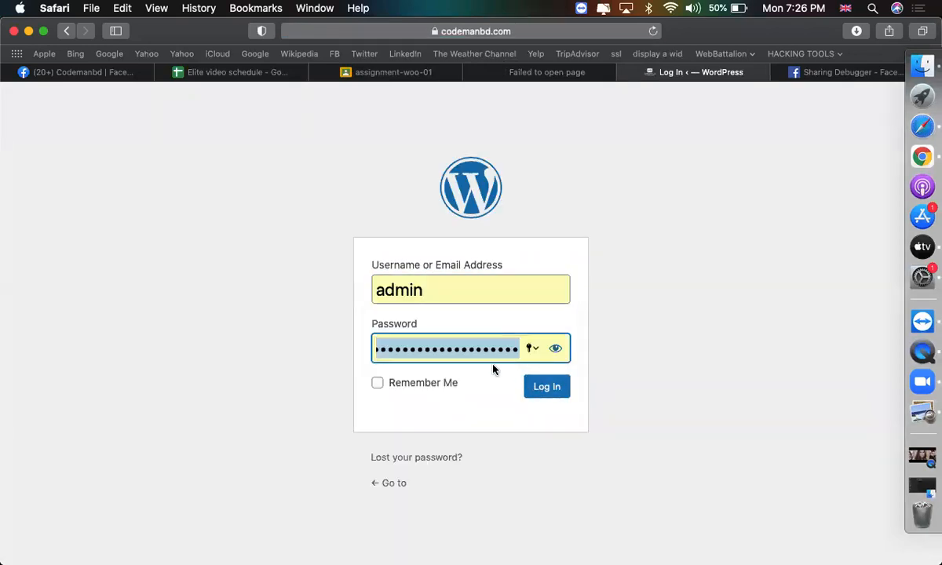
pyautogui.write('••••')
pyautogui.press('Return')
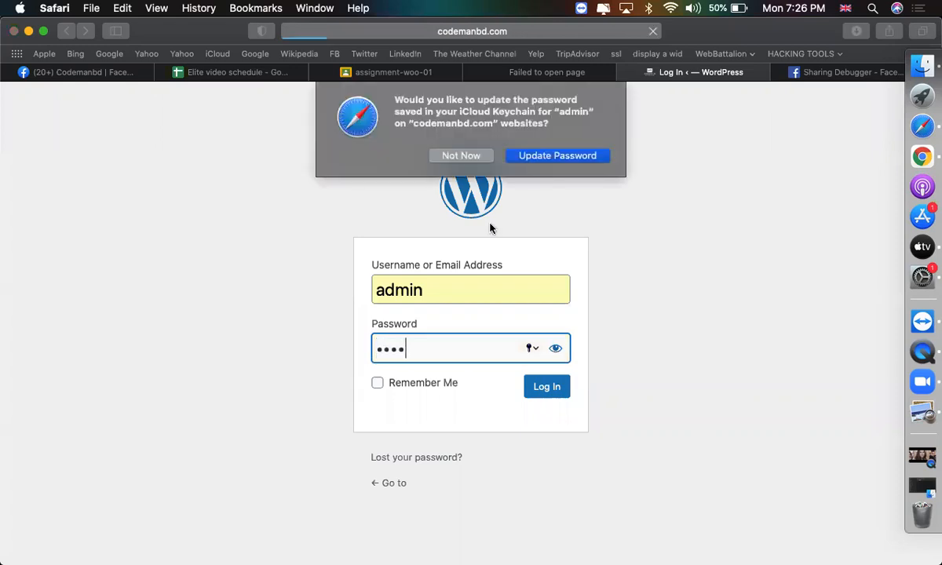
pyautogui.click(538, 155)
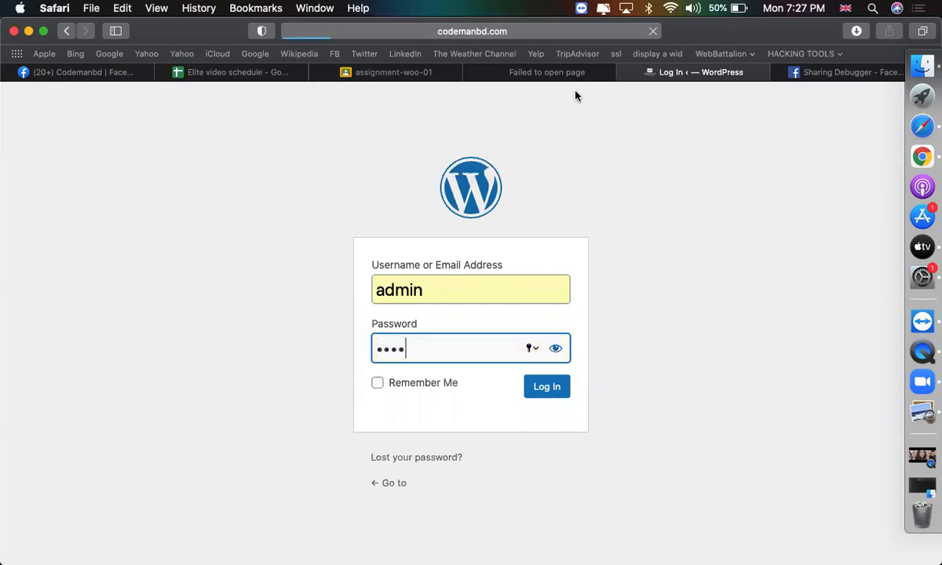
# Go to Plugins > Add New from the WordPress dashboard tab.
pyautogui.click(539, 72)
pyautogui.click(656, 72)
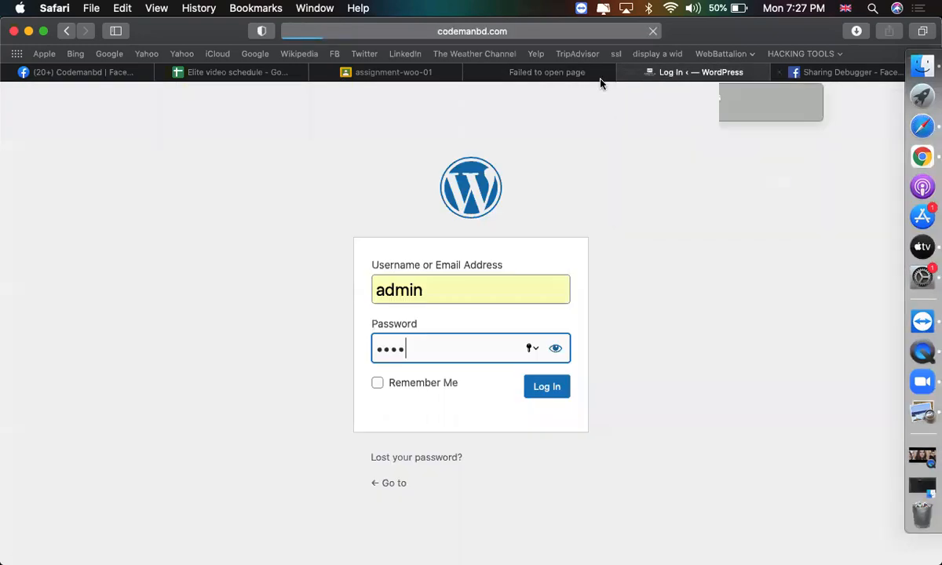
pyautogui.click(475, 73)
pyautogui.click(702, 72)
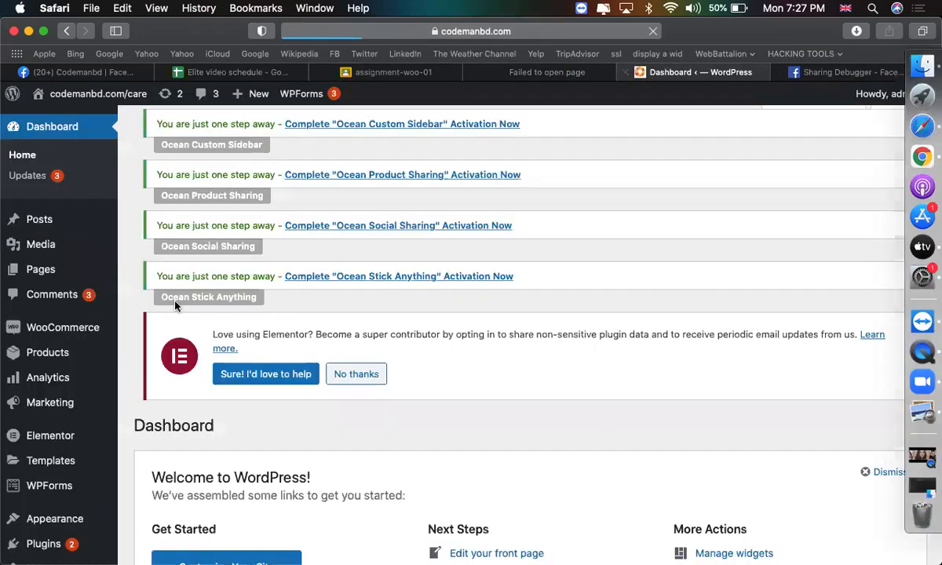
pyautogui.click(157, 534)
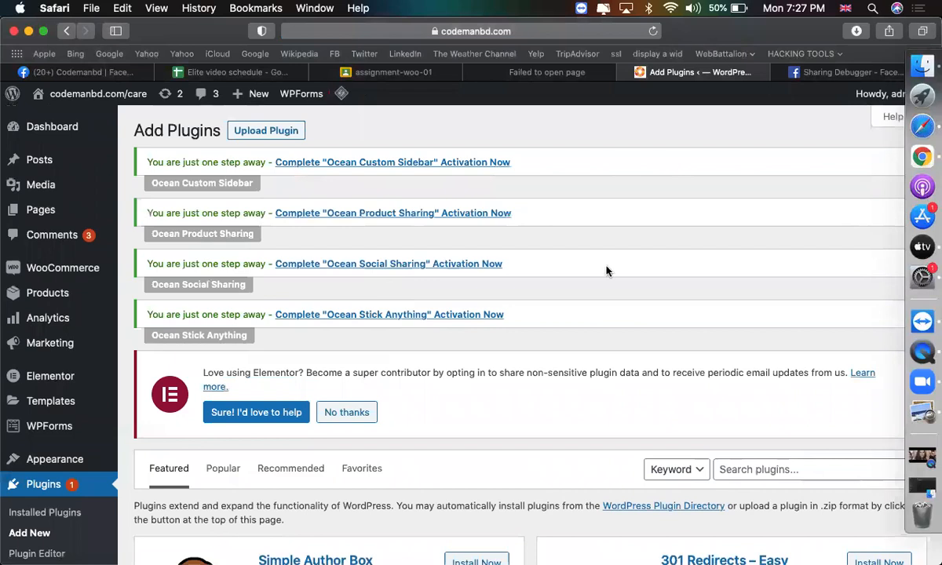
# Close the failed tab and choose jet-elements.zip from Downloads in the Upload Plugin form.
pyautogui.click(484, 80)
pyautogui.click(471, 72)
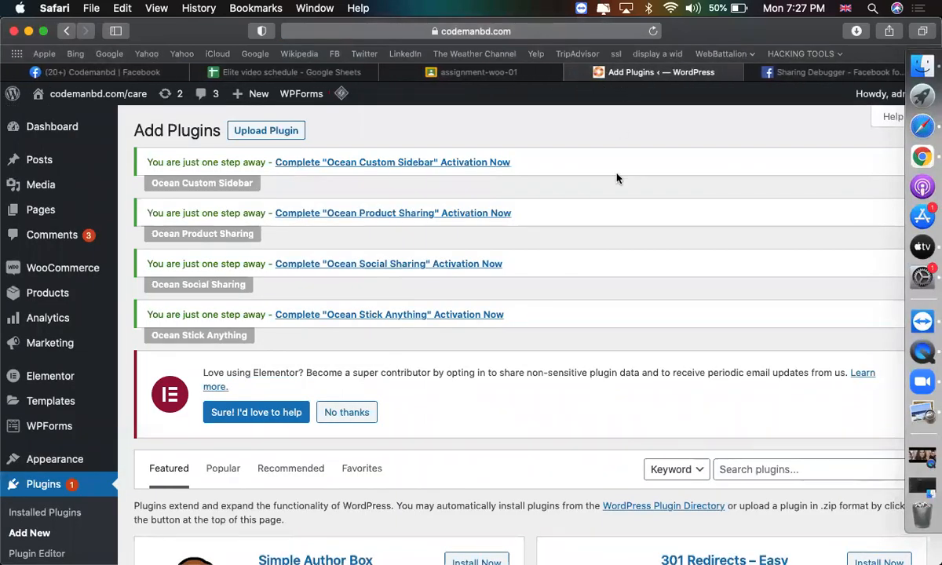
pyautogui.scroll(-4, 559, 499)
pyautogui.scroll(4, 559, 499)
pyautogui.click(228, 126)
pyautogui.click(414, 443)
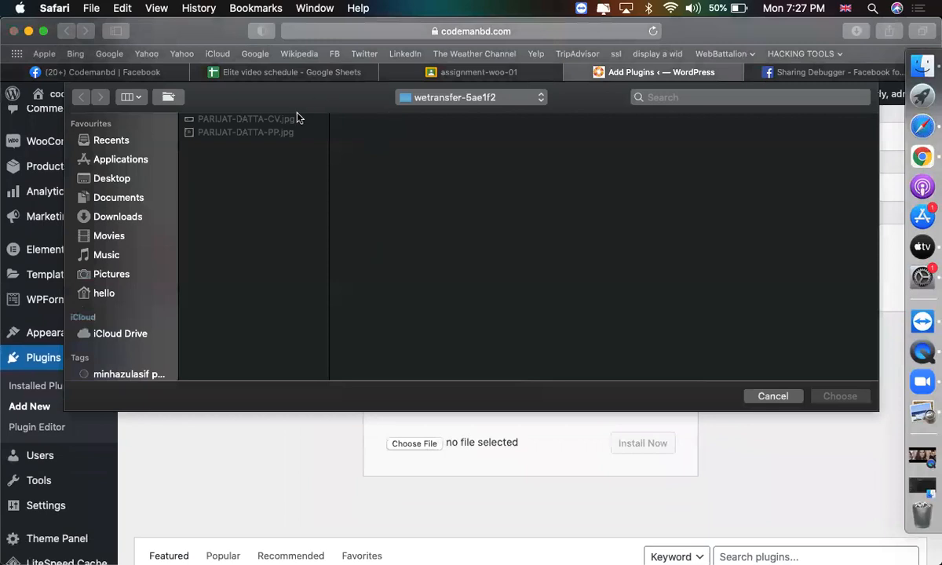
pyautogui.click(133, 218)
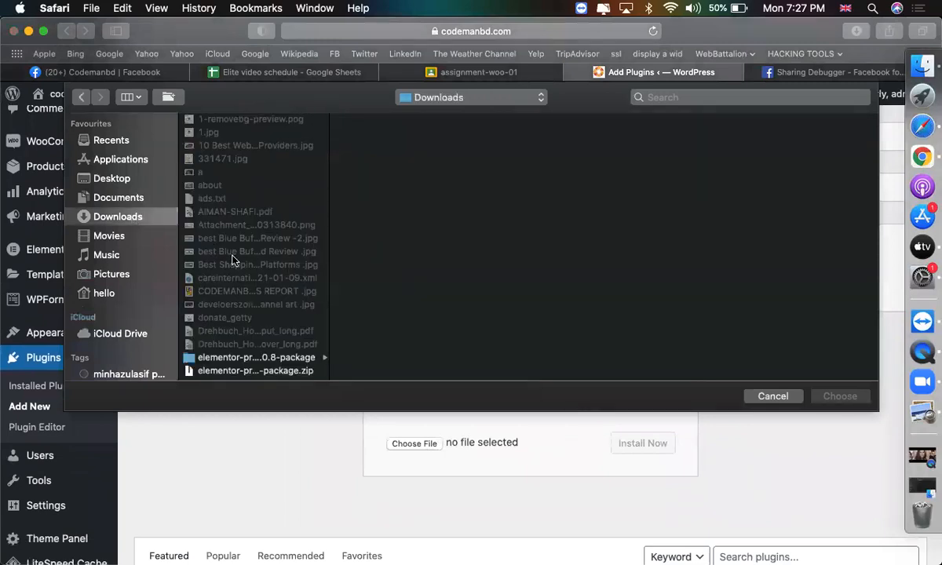
pyautogui.write('jet')
pyautogui.scroll(-3, 255, 321)
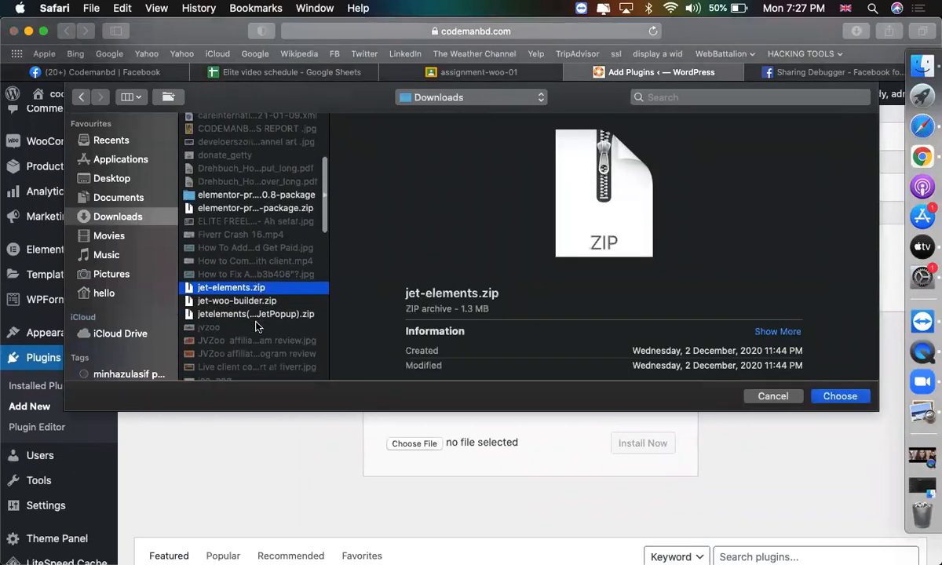
pyautogui.press('Return')
# Install and activate the jet-elements plugin.
pyautogui.click(617, 443)
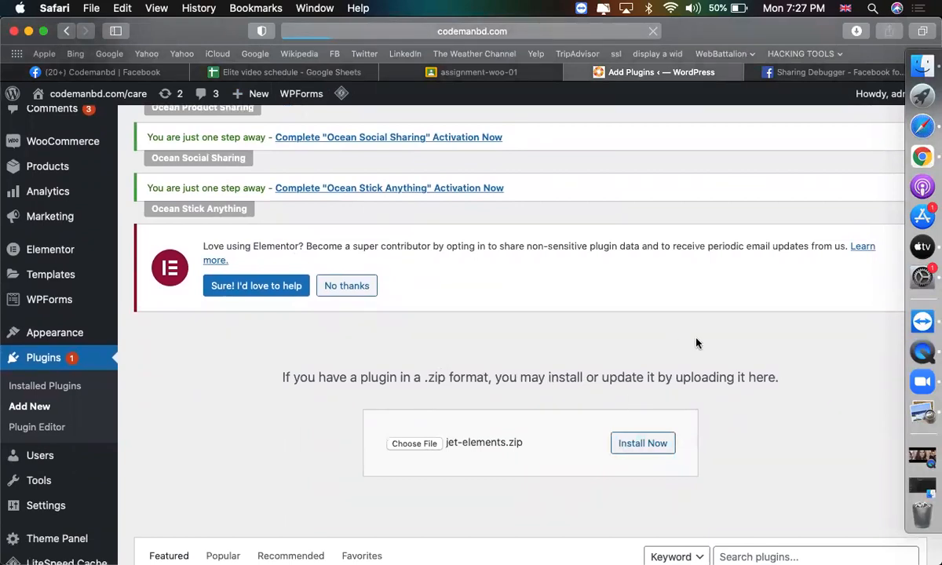
pyautogui.scroll(-2, 695, 342)
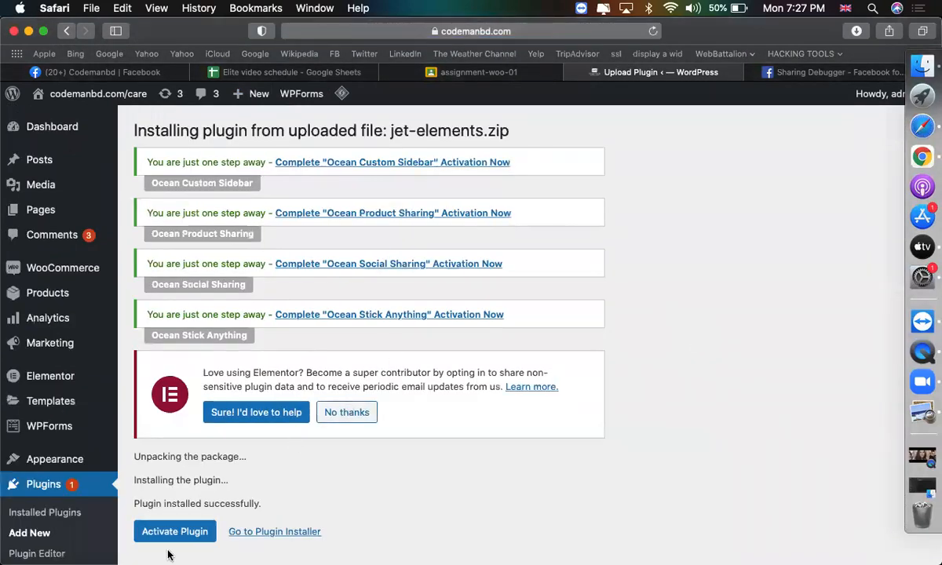
pyautogui.click(162, 540)
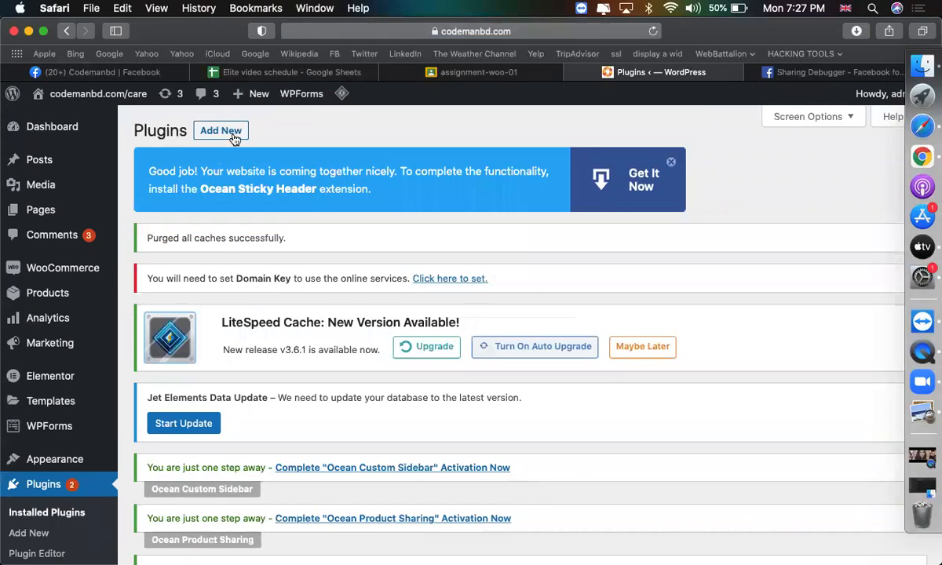
# Return to Add Plugins and choose jet-woo-builder.zip for upload.
pyautogui.click(220, 131)
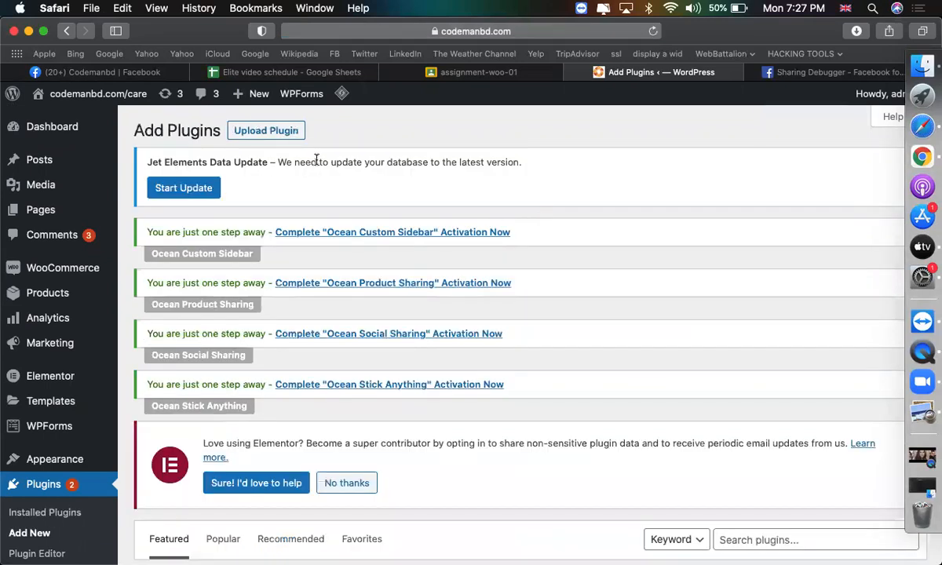
pyautogui.click(263, 130)
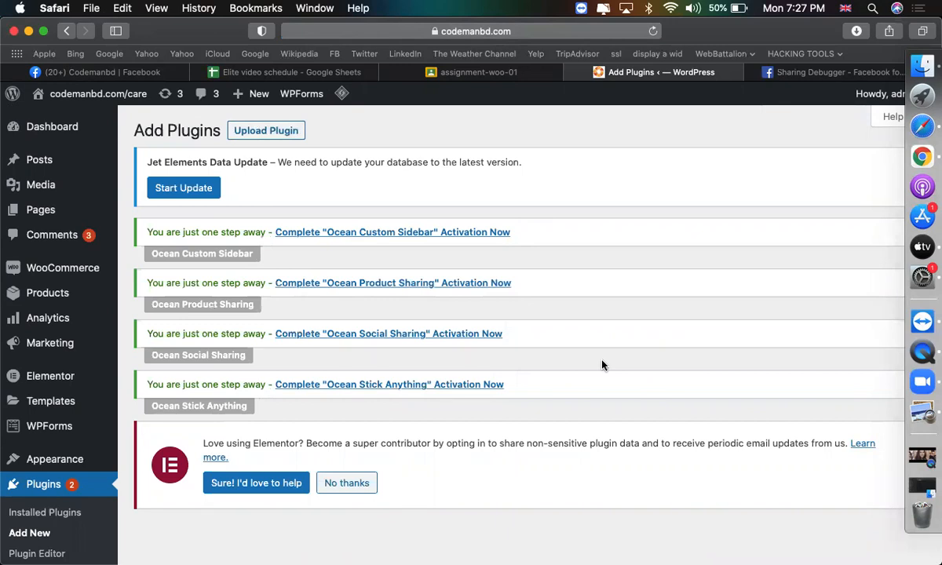
pyautogui.scroll(-4, 523, 429)
pyautogui.click(418, 204)
pyautogui.write('jetmain')
pyautogui.doubleClick(239, 280)
# Install and activate jet-woo-builder, then run its pending data update.
pyautogui.click(638, 208)
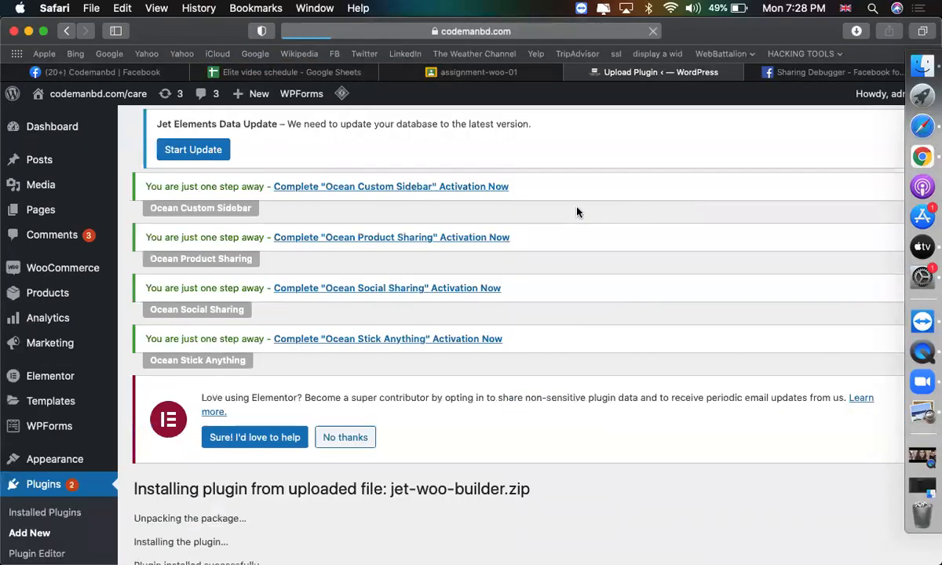
pyautogui.scroll(-3, 527, 346)
pyautogui.click(191, 433)
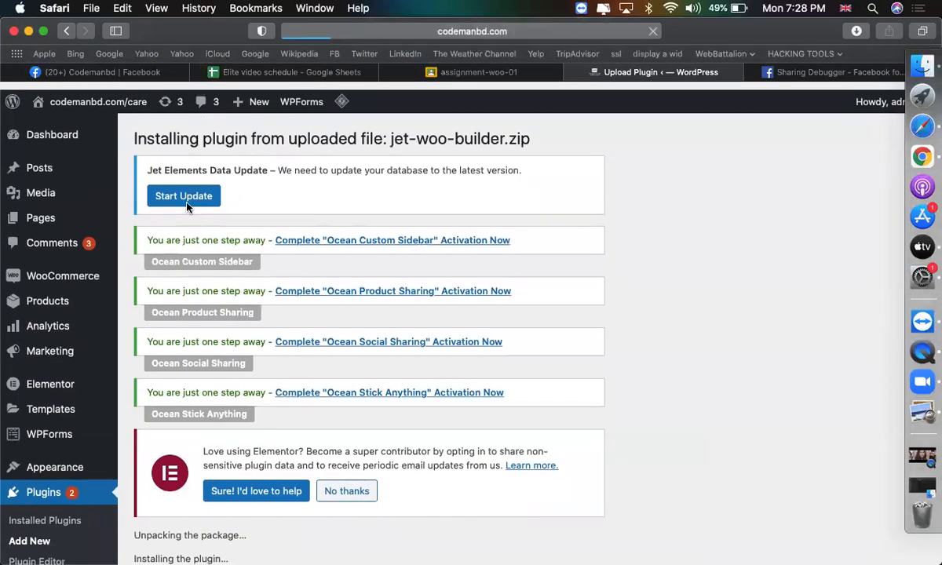
pyautogui.click(185, 198)
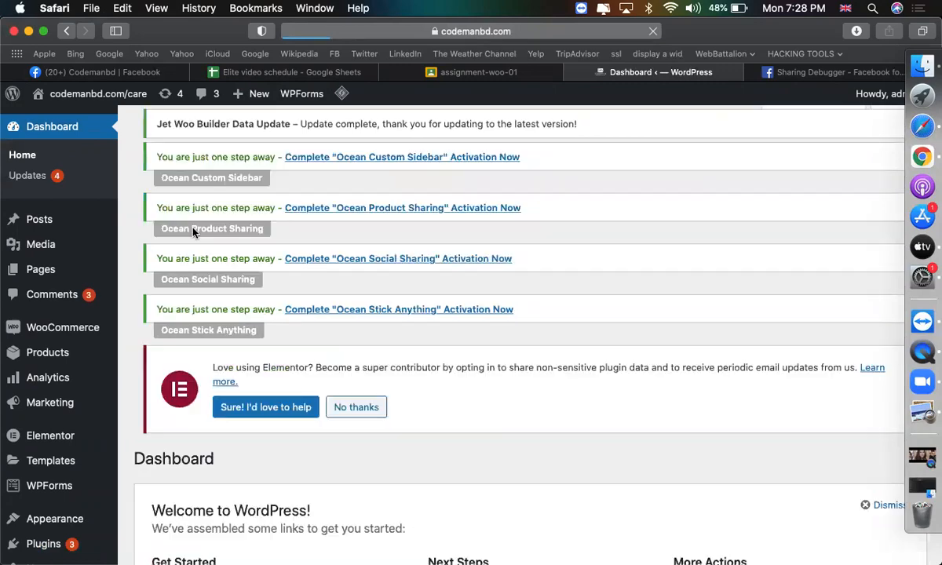
pyautogui.scroll(-10, 471, 273)
pyautogui.scroll(10, 471, 273)
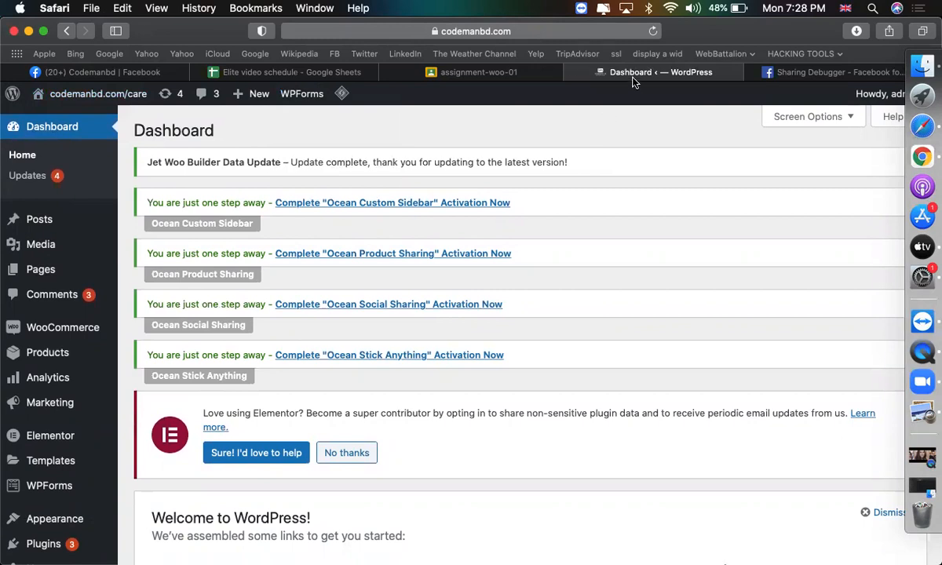
pyautogui.click(562, 31)
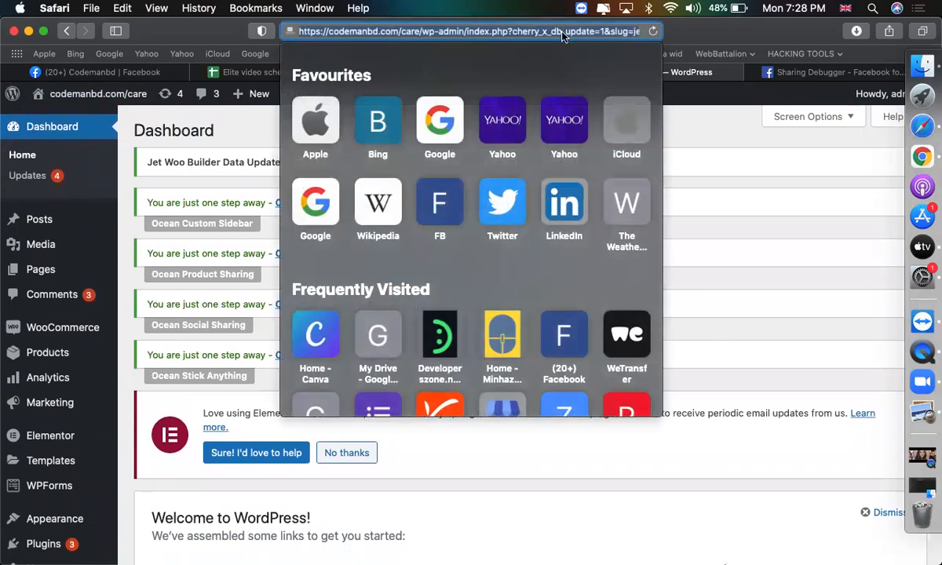
# Load mehedipro.com/woocommerce/wp-admin in the address bar.
pyautogui.write('mehedipro.com/')
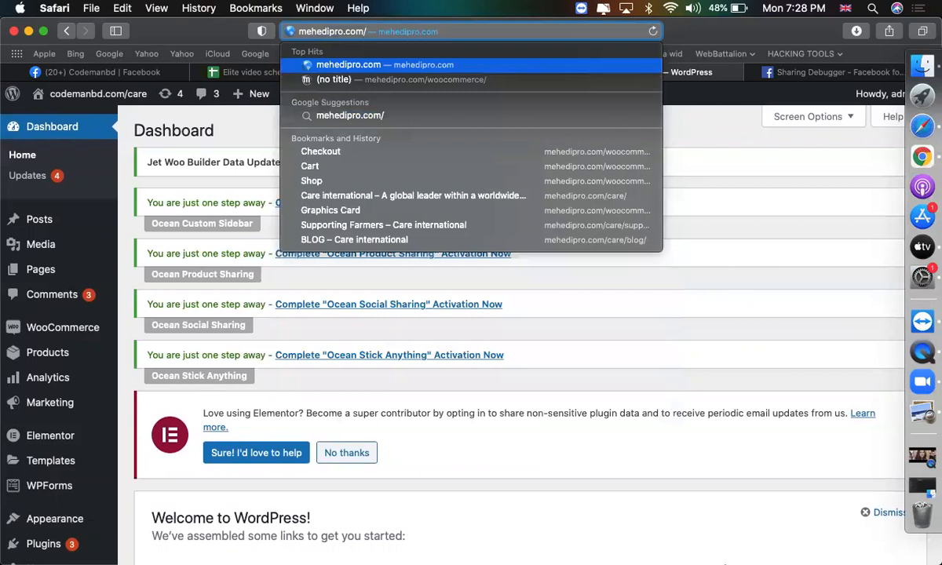
pyautogui.write('woocommerce/')
pyautogui.press('Right')
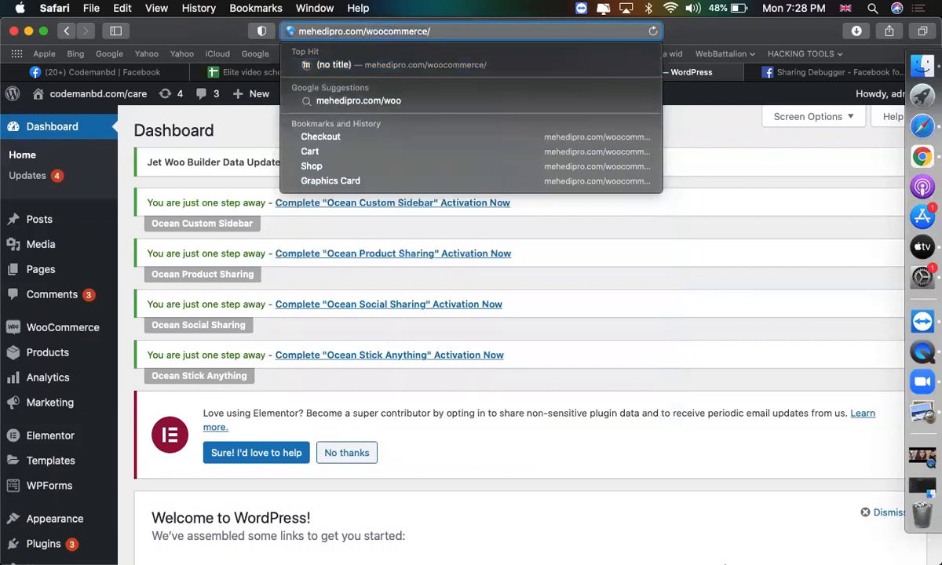
pyautogui.write('wp-admin')
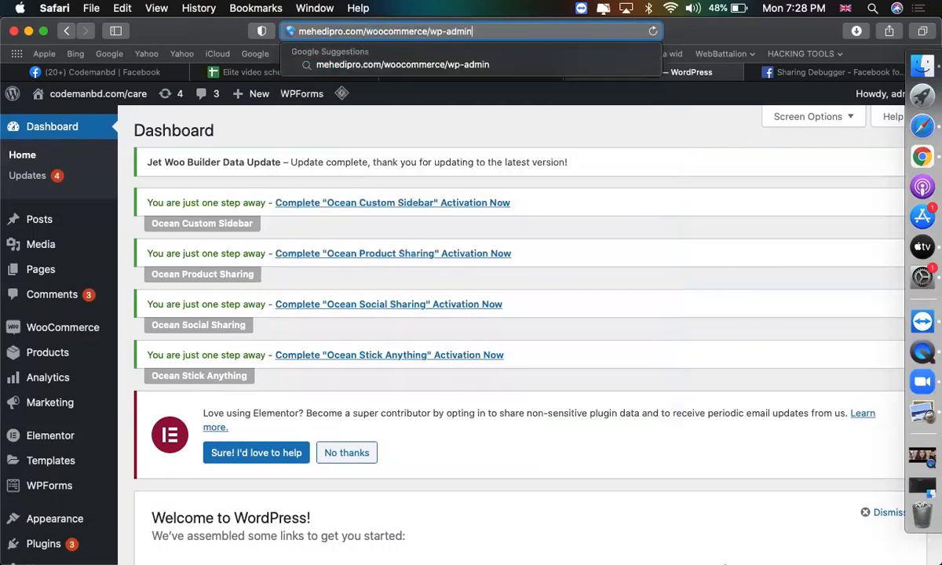
pyautogui.press('Return')
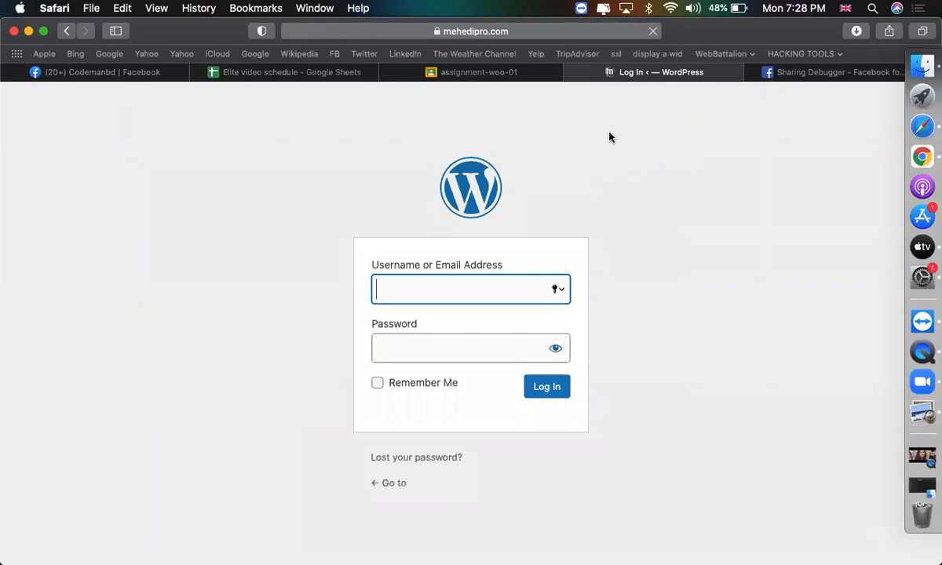
# Log in with the admin username and password, declining to save the password.
pyautogui.write('admin')
pyautogui.press('Tab')
pyautogui.write('****')
pyautogui.press('Return')
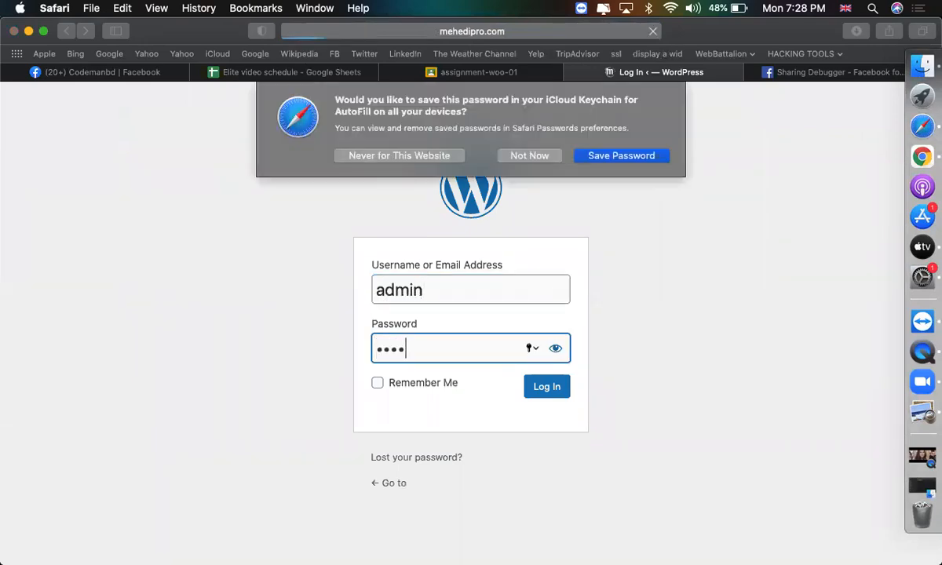
pyautogui.click(525, 158)
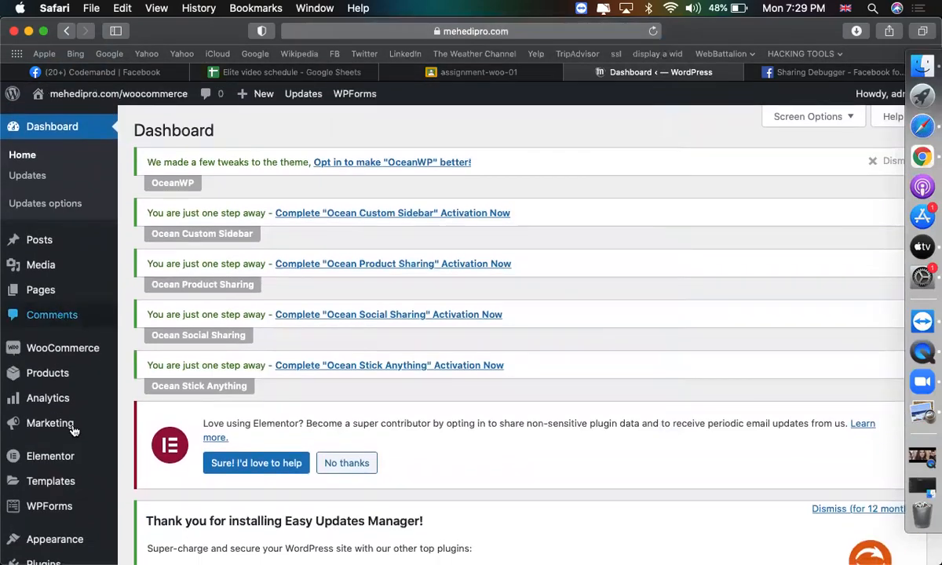
# Go to Plugins > Add New > Upload Plugin and choose jet-elements.zip.
pyautogui.moveTo(79, 459)
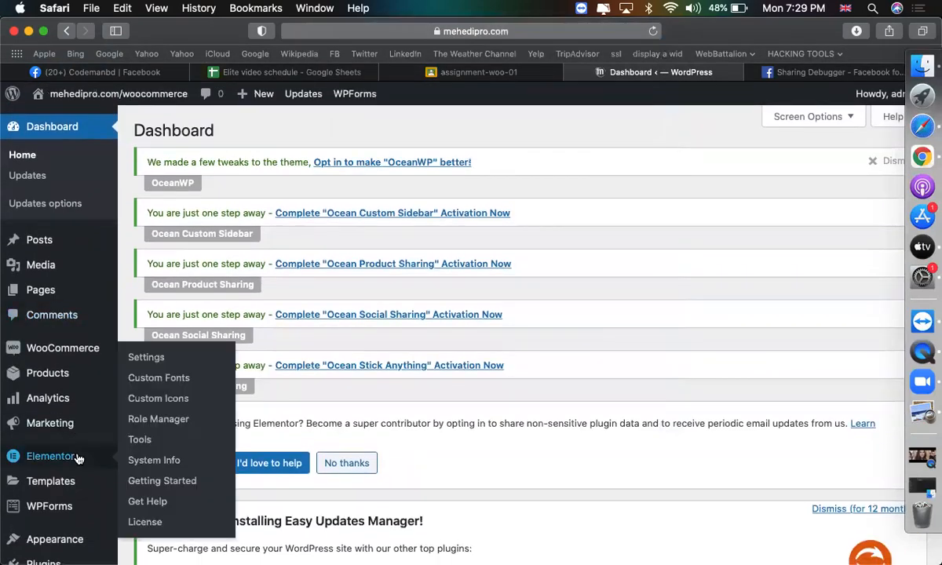
pyautogui.scroll(-5, 78, 459)
pyautogui.moveTo(59, 412)
pyautogui.click(149, 437)
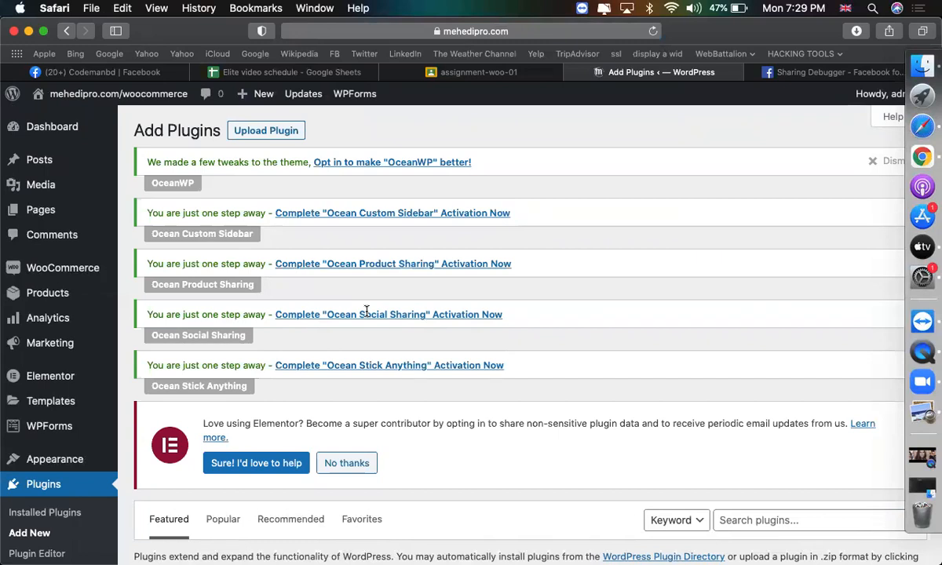
pyautogui.click(279, 129)
pyautogui.scroll(-5, 422, 423)
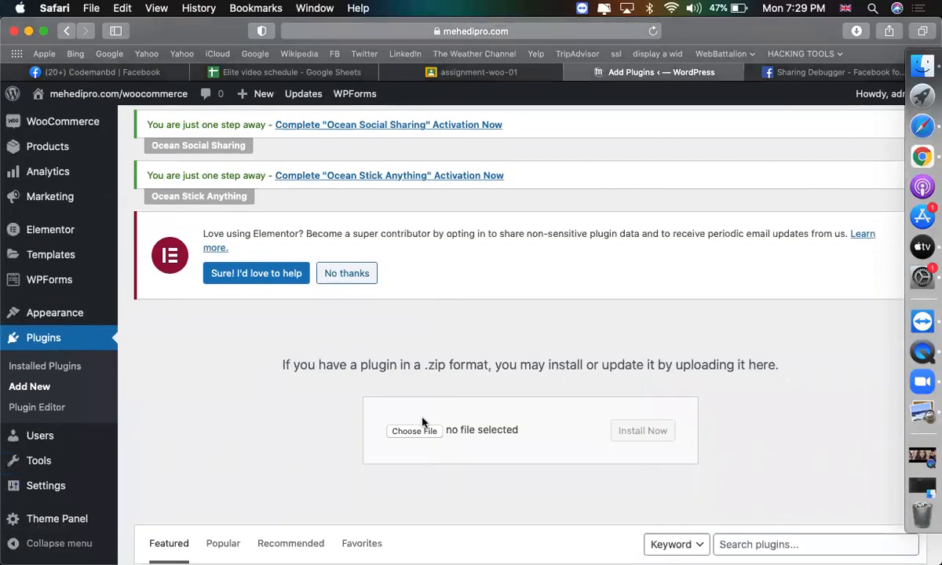
pyautogui.click(413, 432)
pyautogui.press('j')
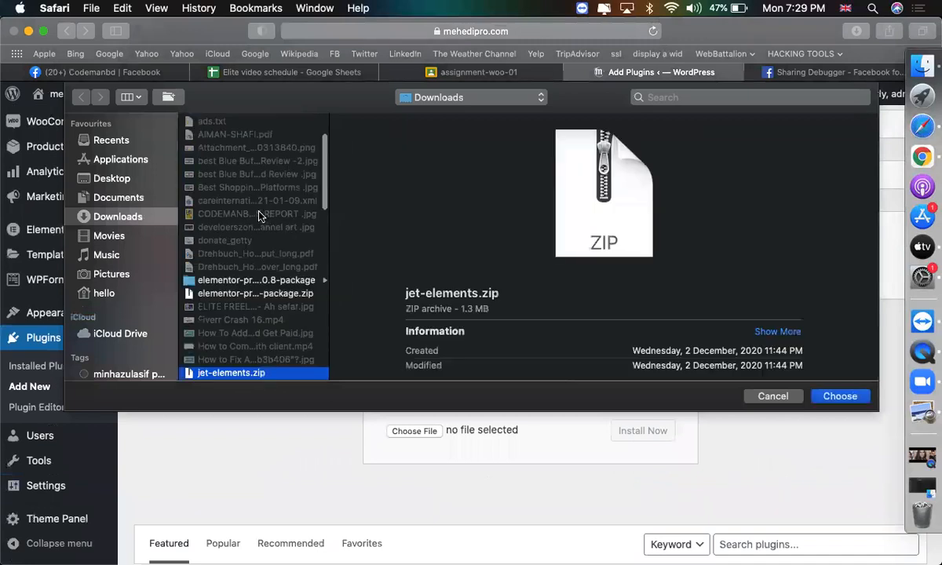
pyautogui.press('Return')
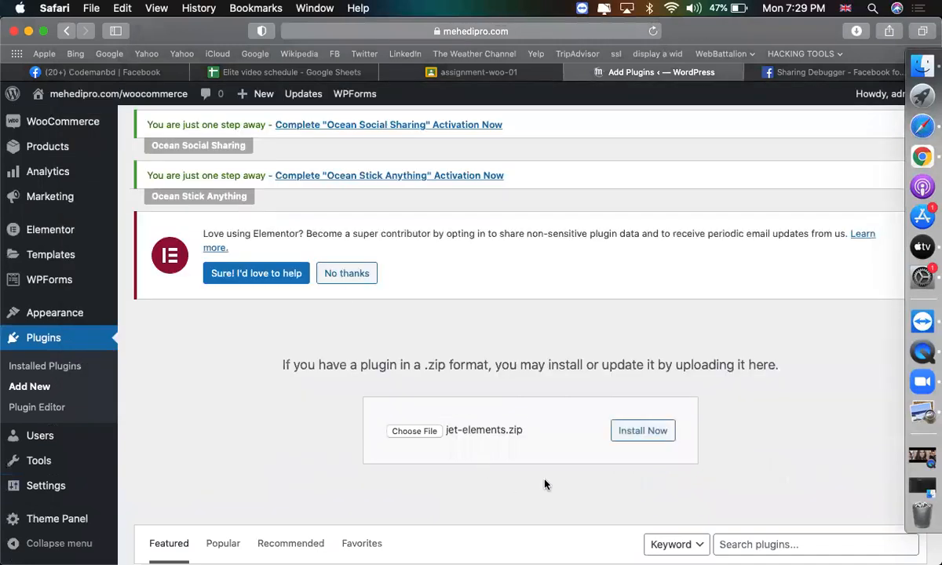
# Install and activate jet-elements, then run the Jet Elements data update.
pyautogui.click(642, 431)
pyautogui.scroll(-5, 341, 353)
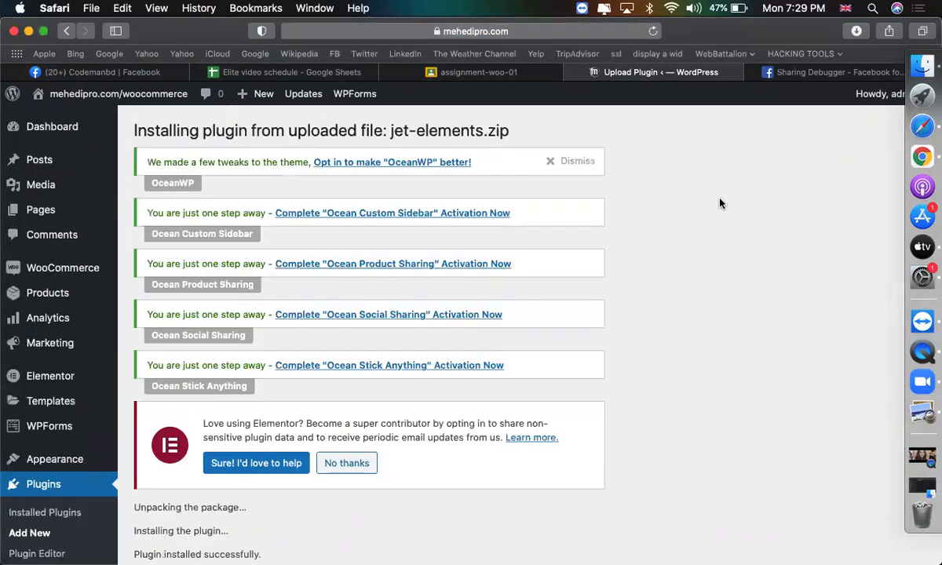
pyautogui.scroll(-4, 545, 332)
pyautogui.click(161, 438)
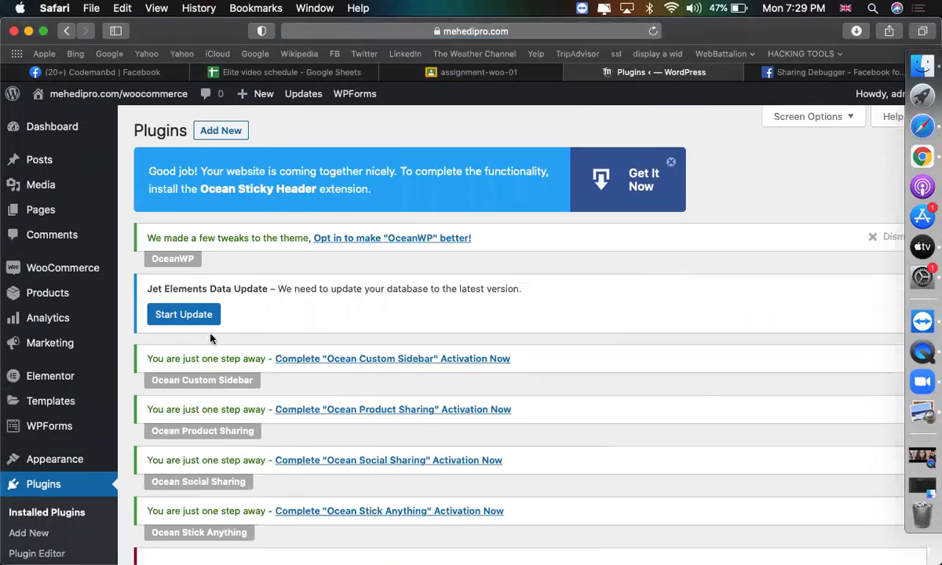
pyautogui.click(194, 314)
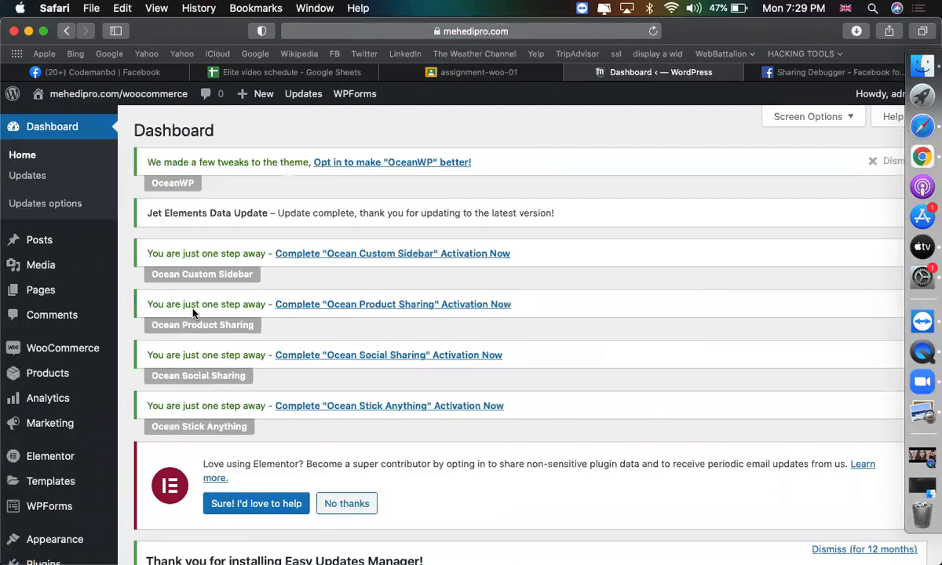
# Return to the Plugins > Add New page.
pyautogui.scroll(-4, 498, 368)
pyautogui.scroll(4, 499, 368)
pyautogui.scroll(-4, 285, 355)
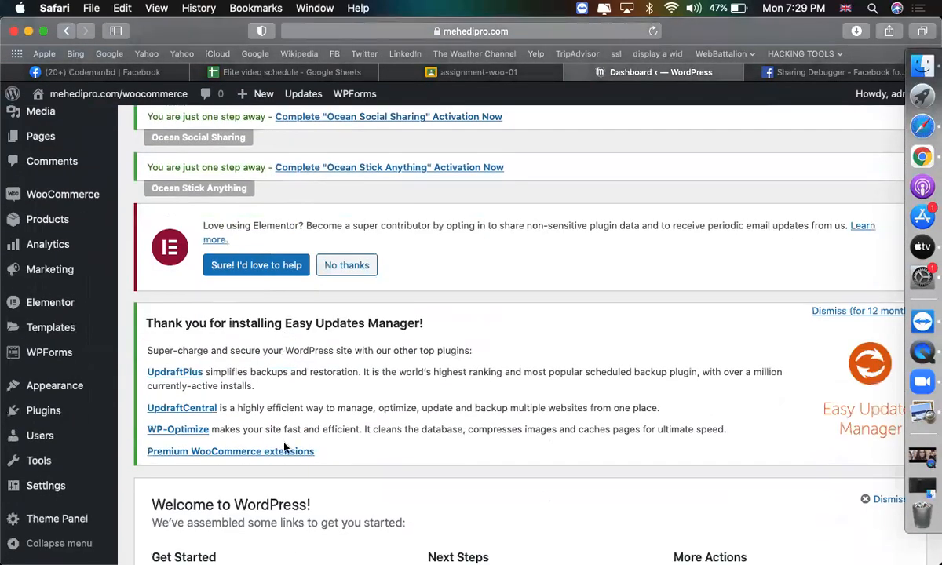
pyautogui.scroll(4, 284, 446)
pyautogui.click(149, 542)
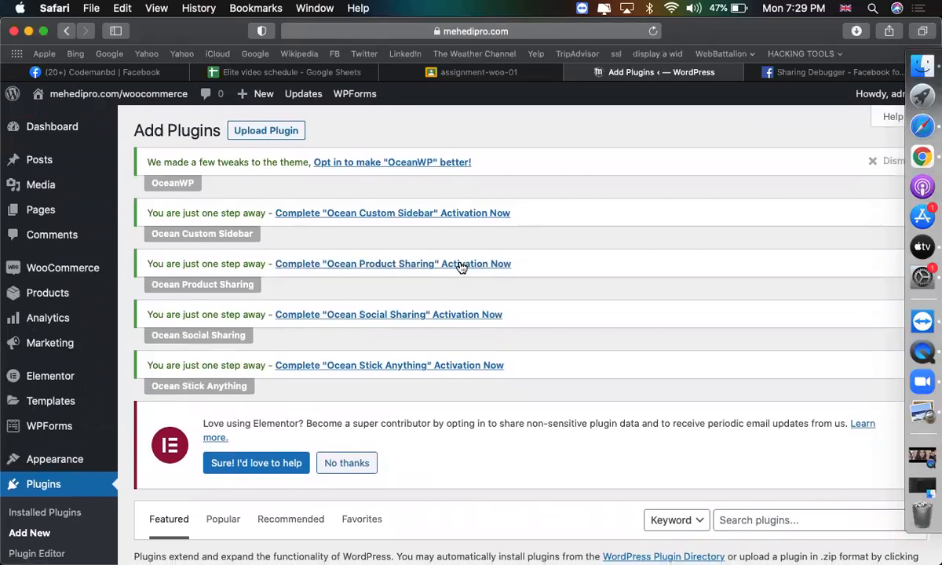
# Choose jet-woo-builder.zip in the Upload Plugin form.
pyautogui.click(263, 129)
pyautogui.scroll(-4, 439, 251)
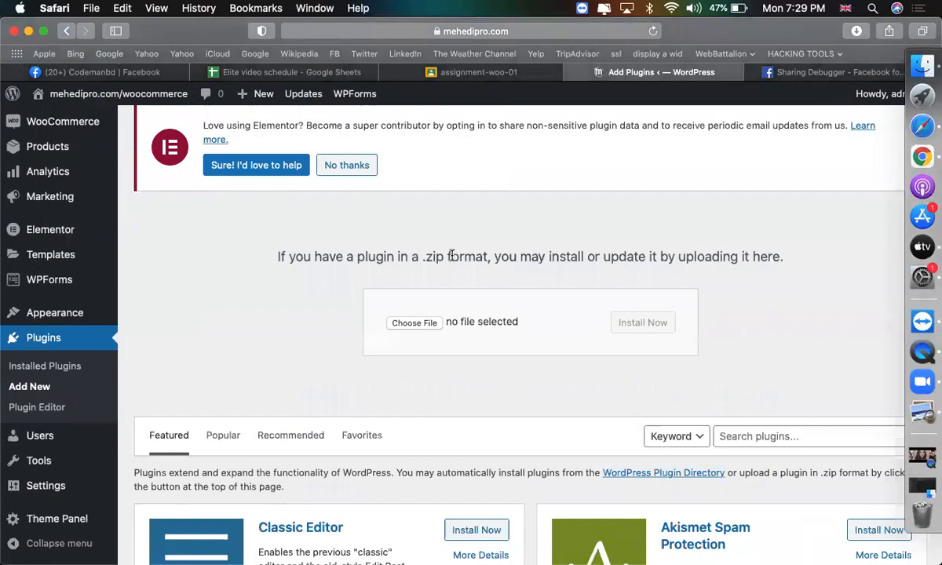
pyautogui.click(411, 323)
pyautogui.write('jet')
pyautogui.scroll(-2, 288, 290)
pyautogui.press('Down')
pyautogui.press('Return')
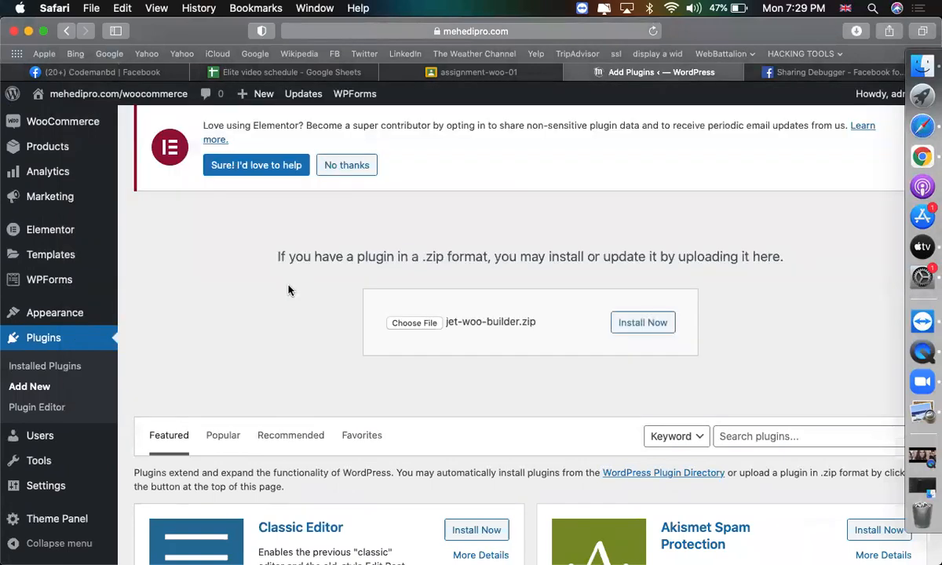
# Install and activate the Jet Woo Builder plugin.
pyautogui.click(641, 323)
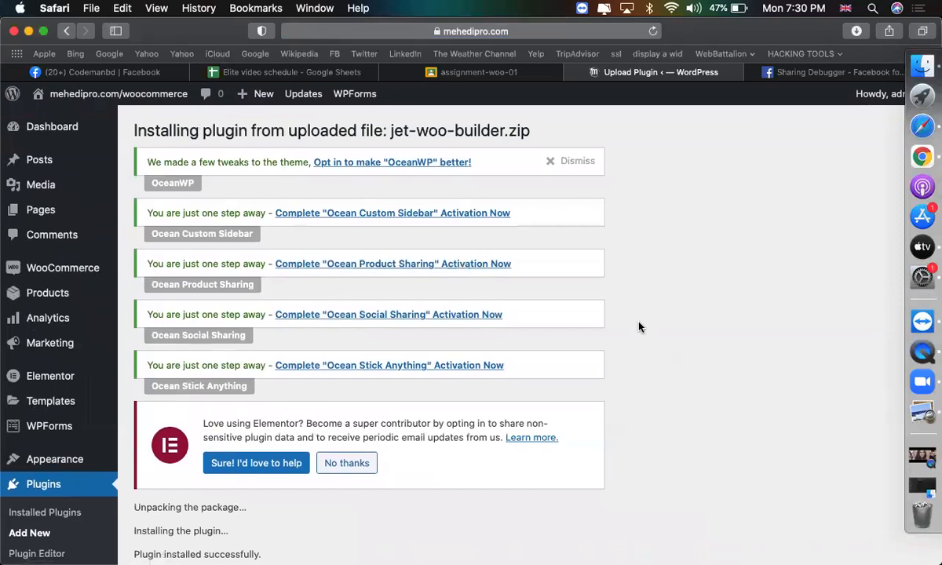
pyautogui.scroll(-4, 639, 326)
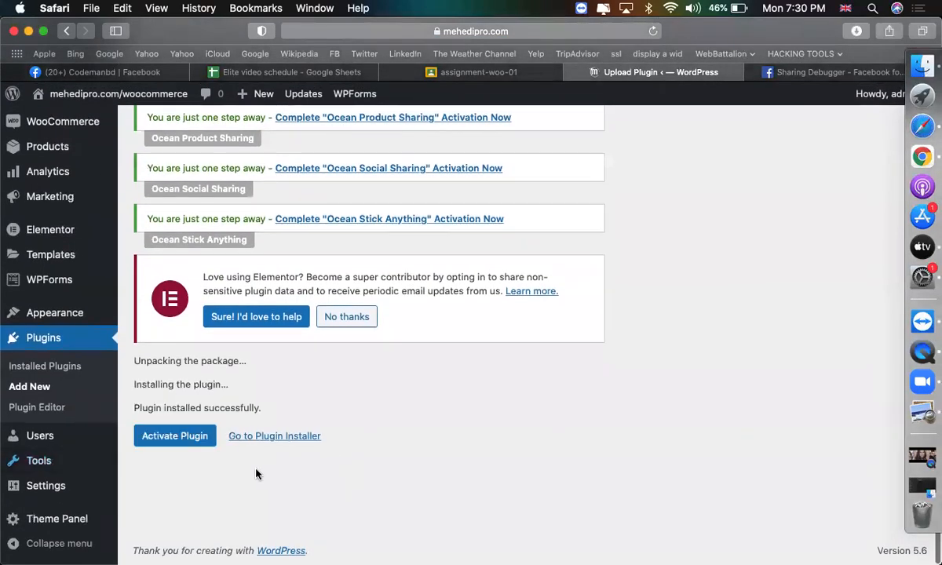
pyautogui.click(175, 437)
pyautogui.scroll(4, 512, 377)
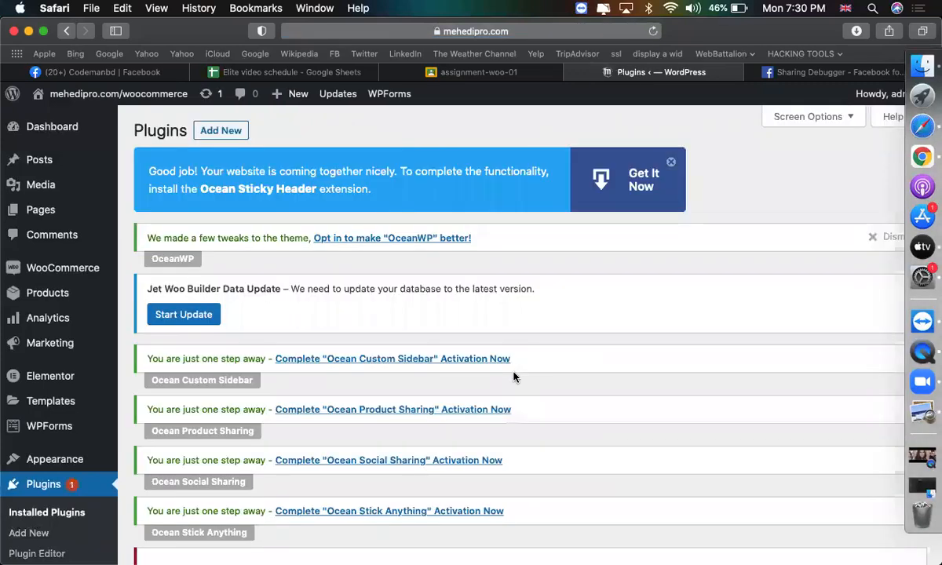
pyautogui.scroll(-1, 332, 328)
# Complete the Jet Woo Builder data update and open the live site in a new tab.
pyautogui.click(208, 275)
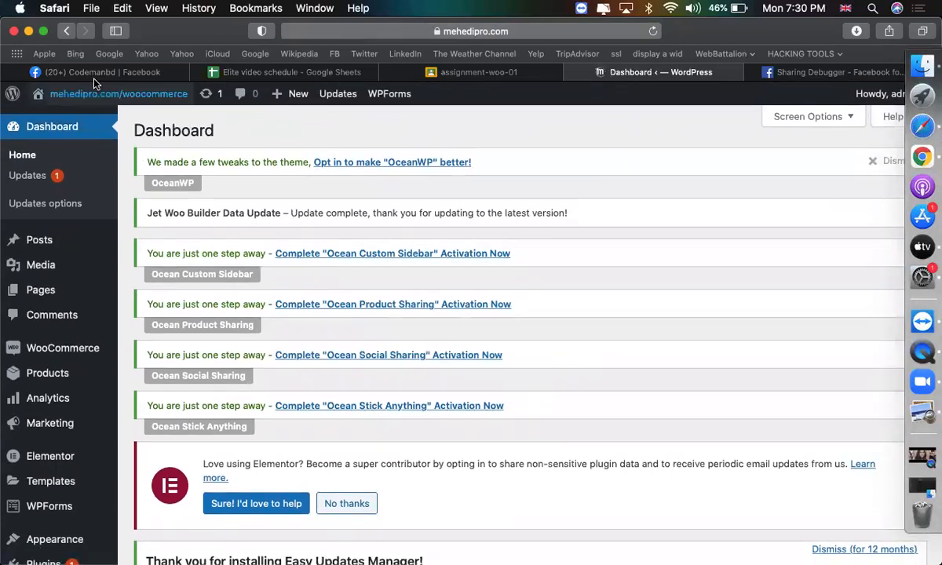
pyautogui.moveTo(92, 97)
pyautogui.rightClick(67, 118)
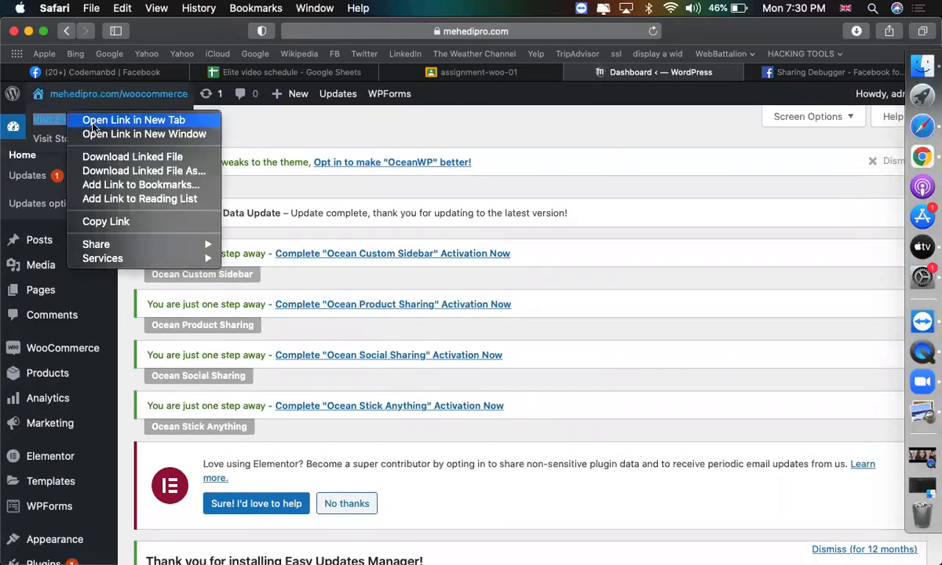
pyautogui.click(118, 120)
# Edit the homepage in Elementor and drag the hero column divider left to widen the text column.
pyautogui.click(708, 75)
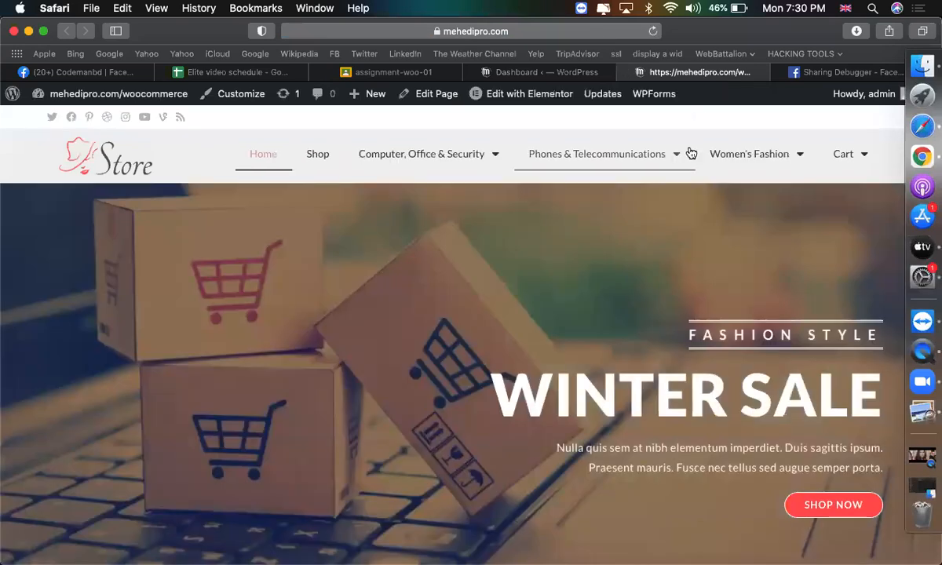
pyautogui.click(516, 100)
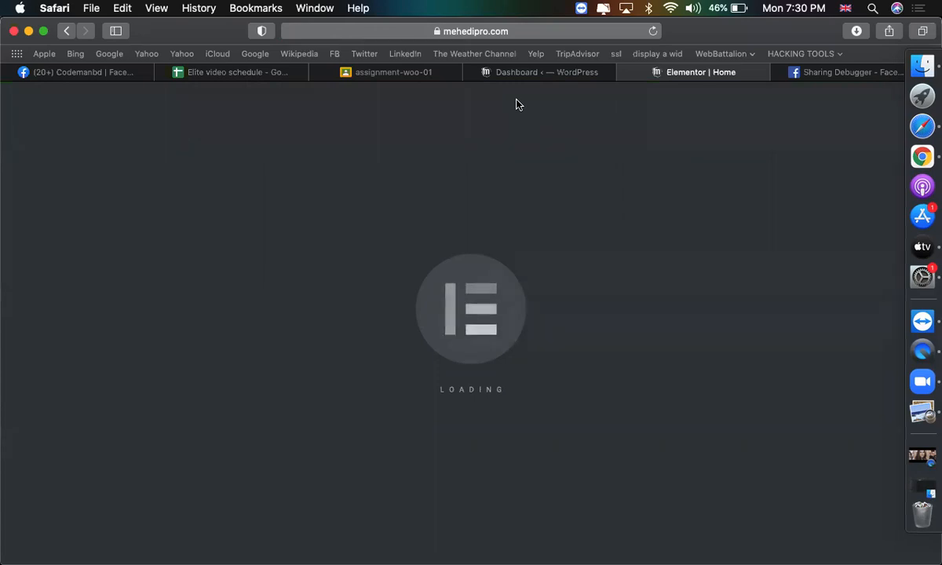
pyautogui.scroll(-3, 639, 243)
pyautogui.scroll(3, 628, 314)
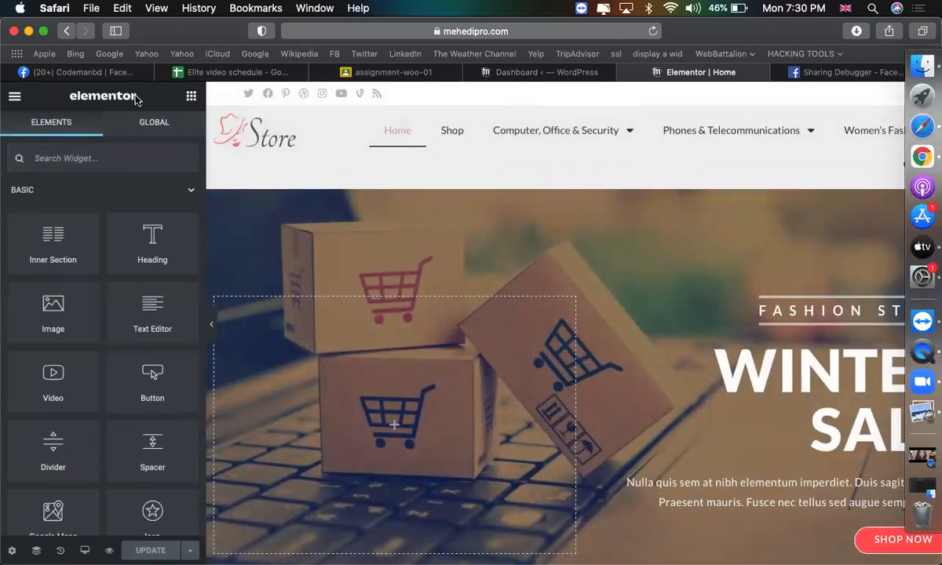
pyautogui.click(521, 71)
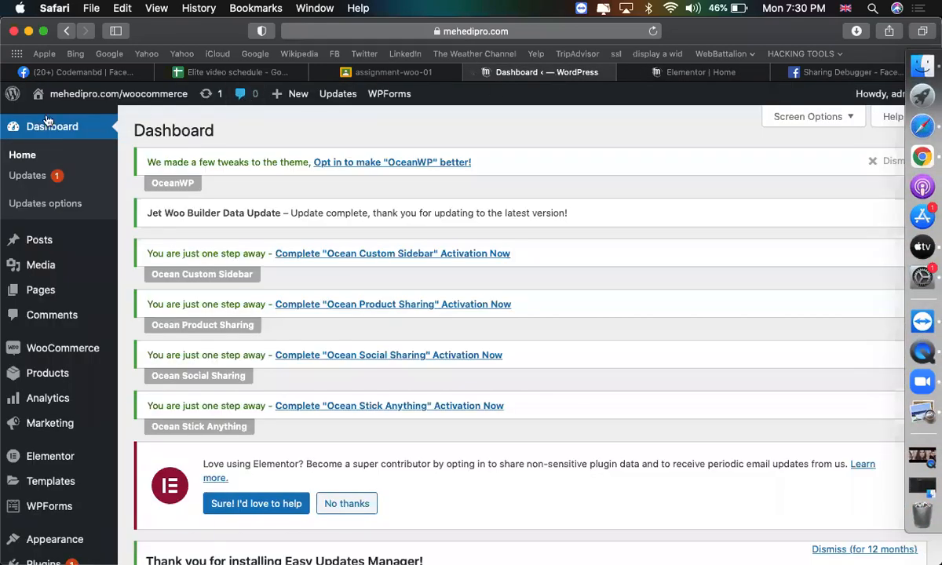
pyautogui.scroll(-1, 64, 422)
pyautogui.scroll(-2, 65, 422)
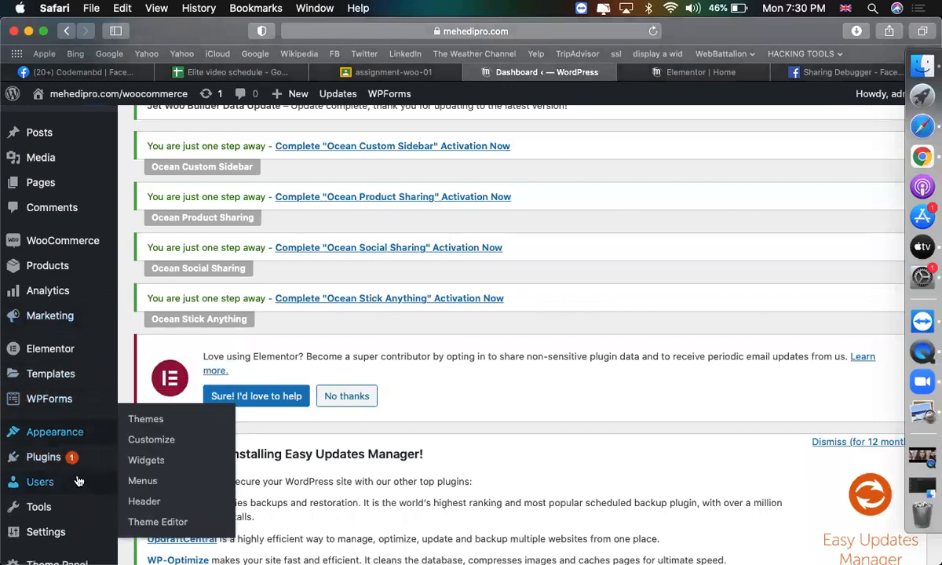
pyautogui.click(725, 74)
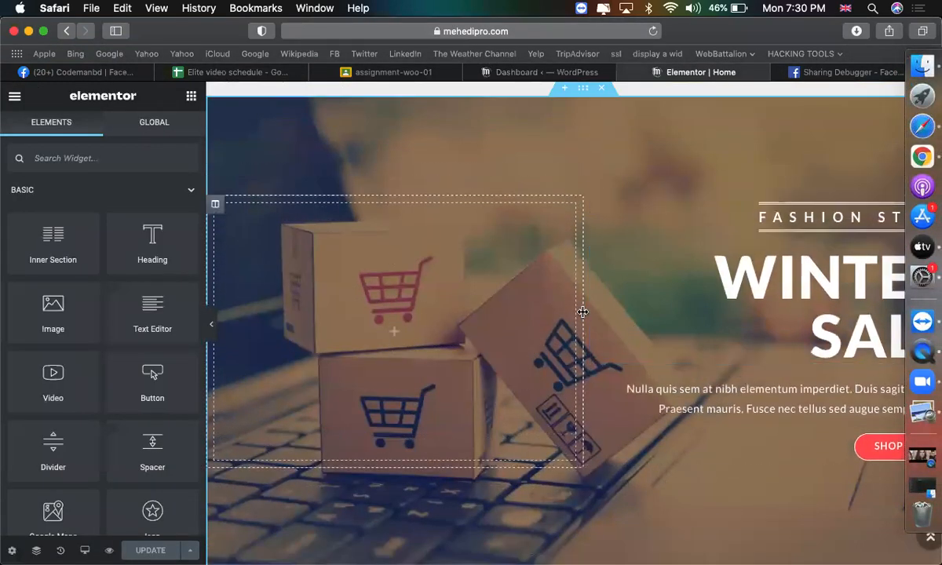
pyautogui.moveTo(582, 314); pyautogui.dragTo(427, 315)
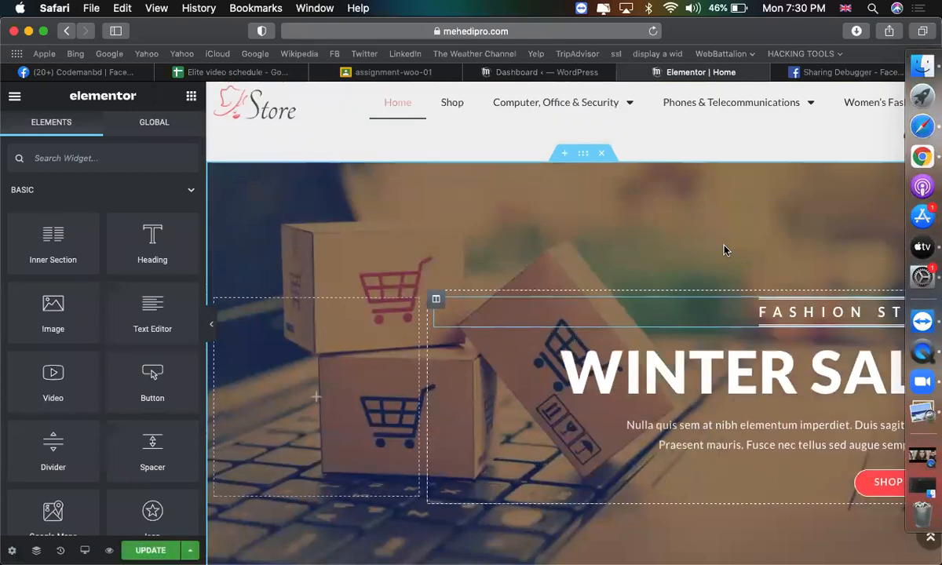
# Change the hero heading title from WINTER SALE to 'Mehedi Mart'.
pyautogui.click(581, 181)
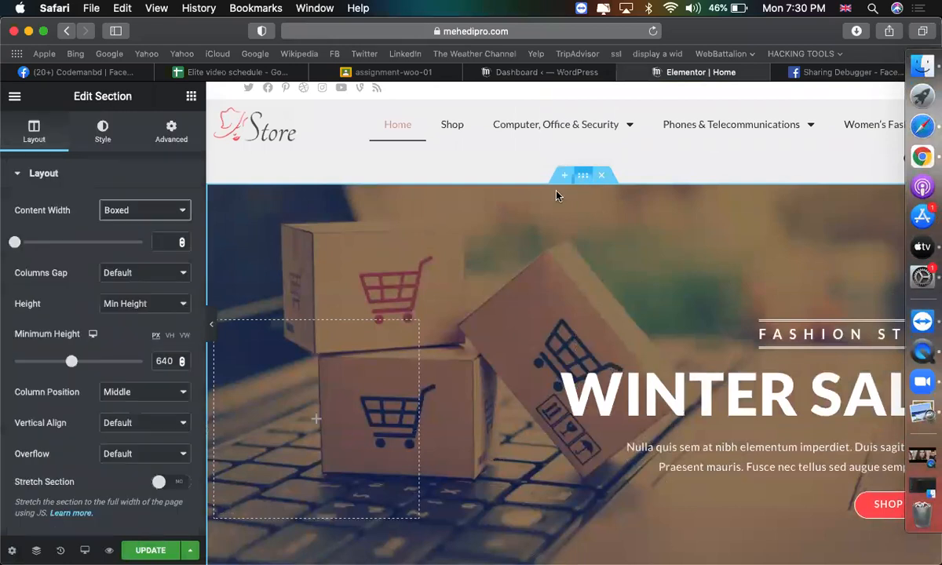
pyautogui.click(103, 130)
pyautogui.scroll(-2, 94, 289)
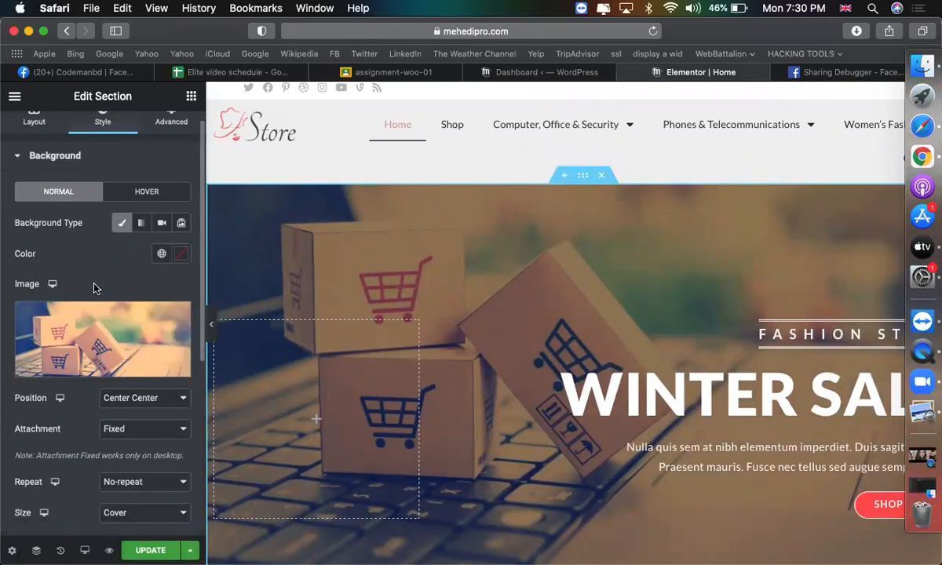
pyautogui.scroll(-3, 773, 267)
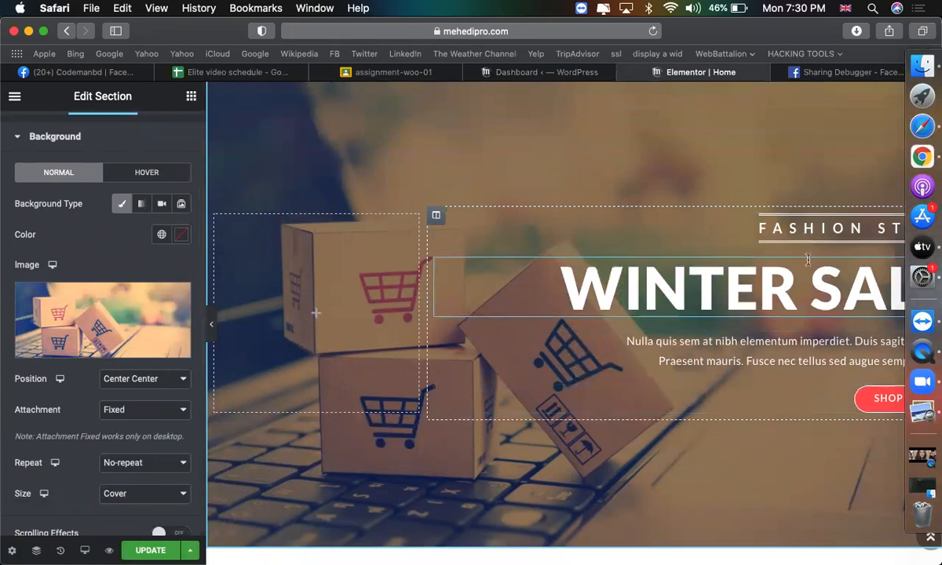
pyautogui.click(750, 288)
pyautogui.click(132, 220)
pyautogui.tripleClick(135, 225)
pyautogui.write('M')
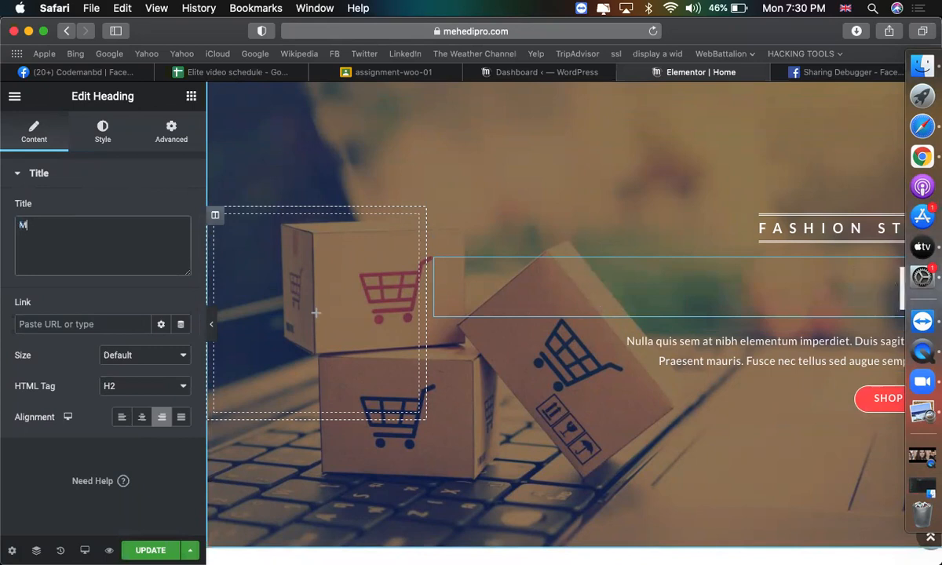
pyautogui.write('ehedi Mart')
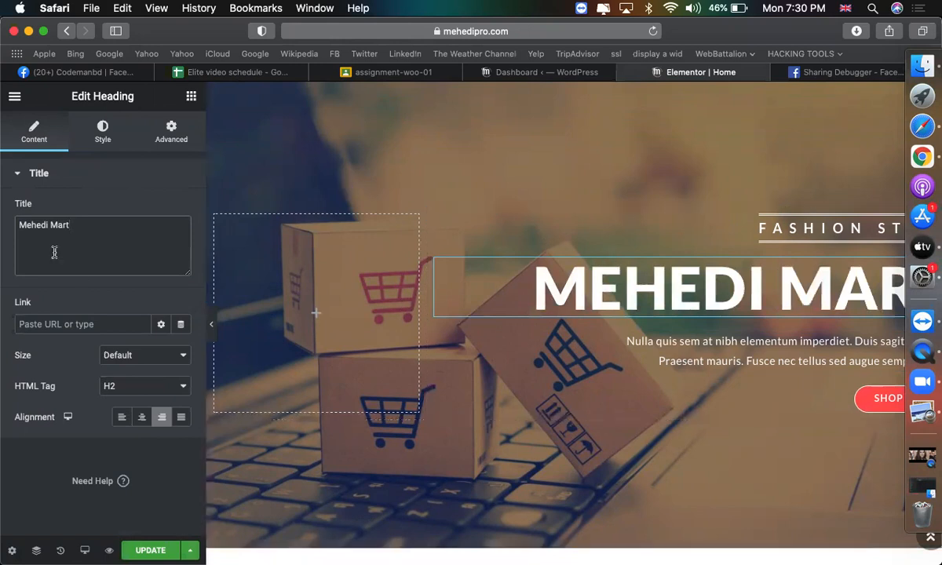
# Set the Shop Now button's link to the site address plus '/shop'.
pyautogui.click(210, 324)
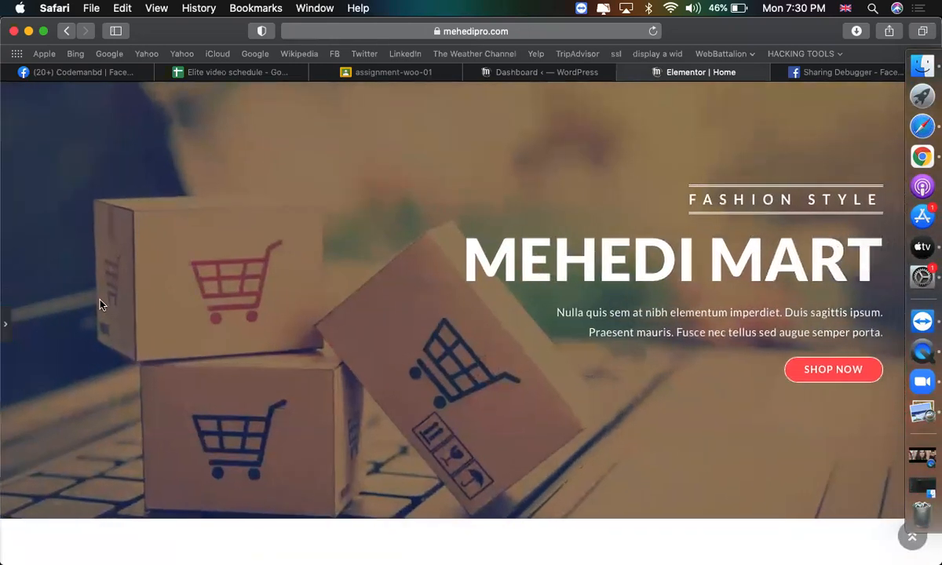
pyautogui.click(9, 332)
pyautogui.click(445, 31)
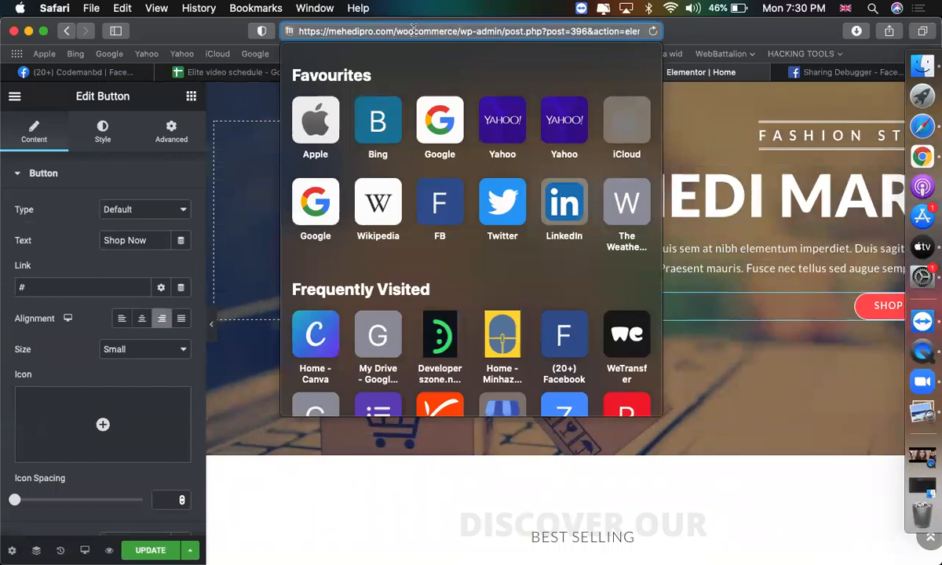
pyautogui.click(112, 288)
pyautogui.press('super+v')
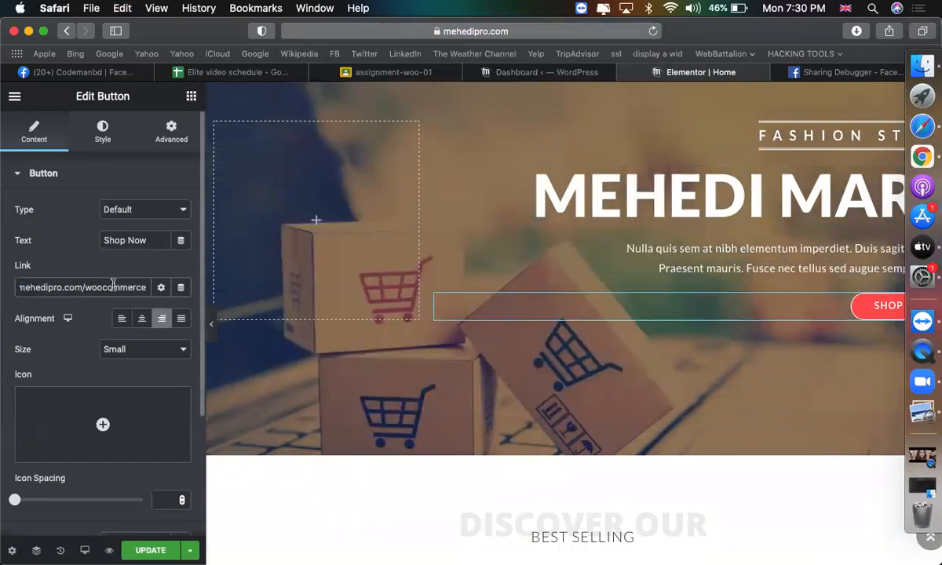
pyautogui.write('/shop')
pyautogui.scroll(-5, 628, 360)
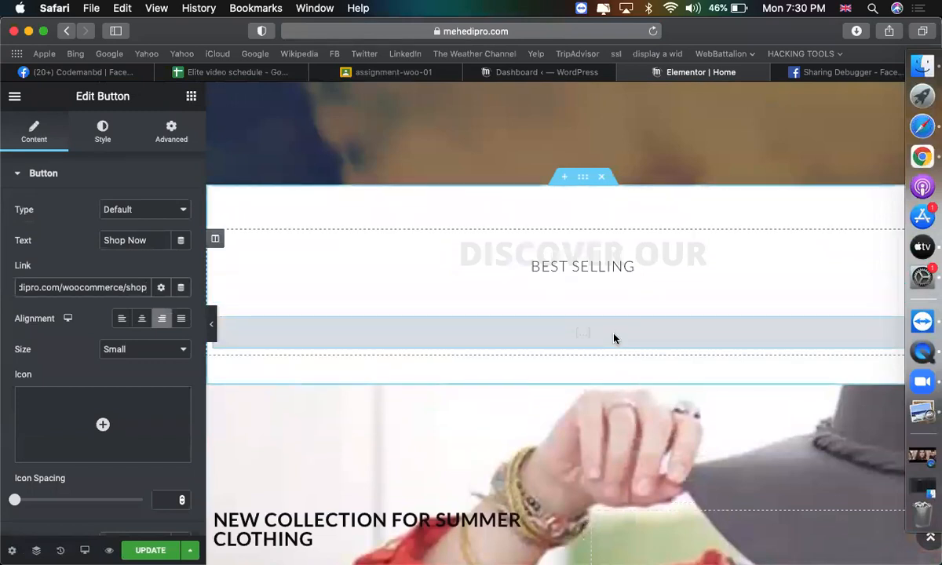
# Delete the old products shortcode widget from the Best Selling section.
pyautogui.click(614, 336)
pyautogui.rightClick(614, 337)
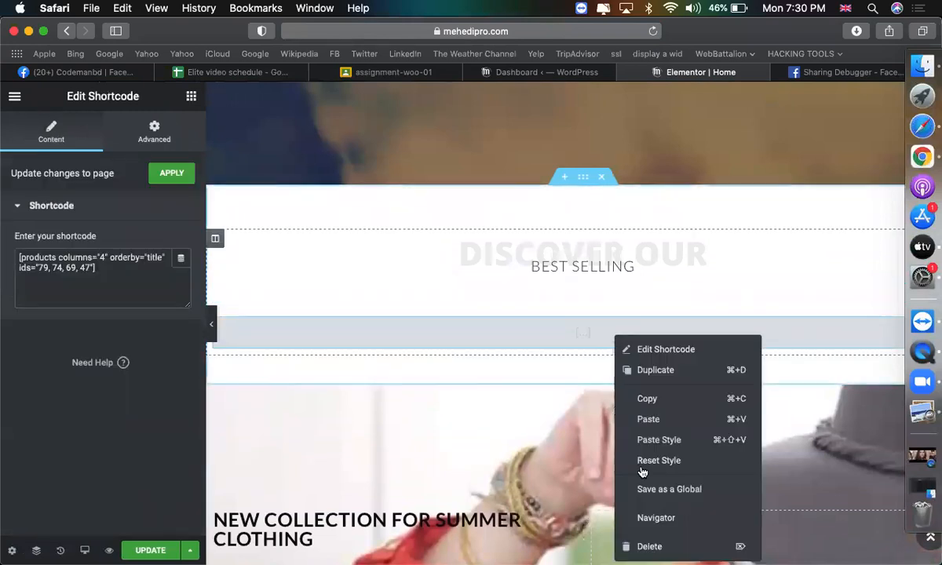
pyautogui.click(656, 545)
# Bring up the widget library and scroll down to the WooCommerce product widgets.
pyautogui.click(599, 264)
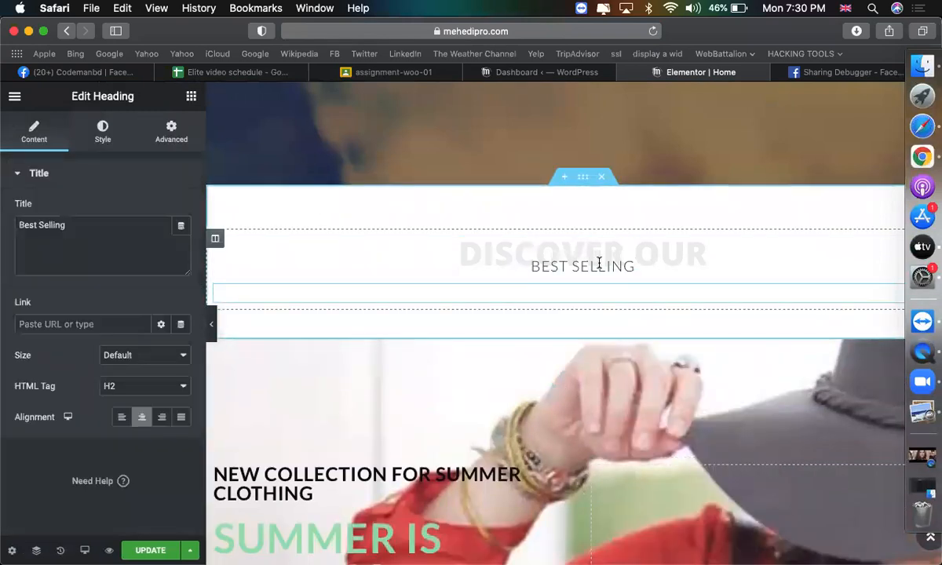
pyautogui.click(191, 95)
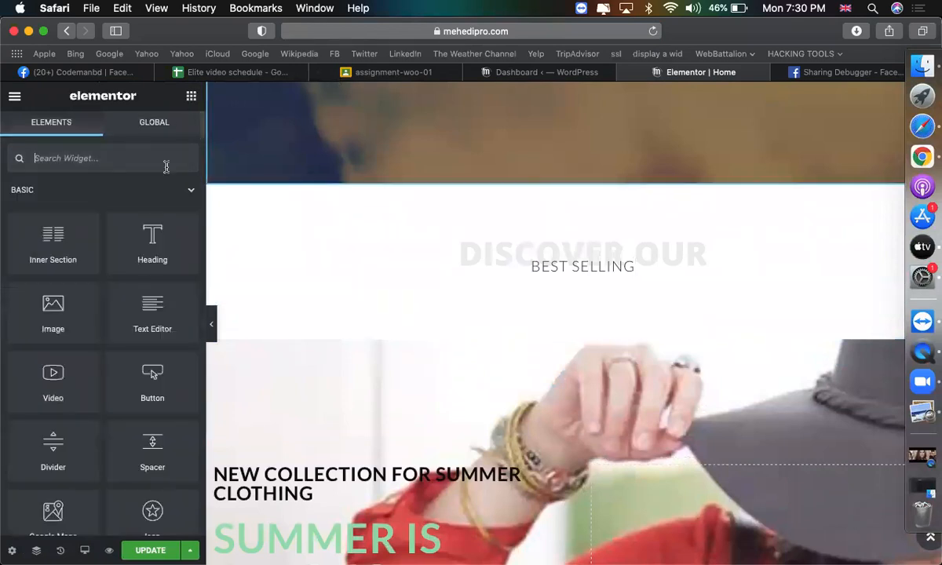
pyautogui.scroll(-20, 149, 283)
pyautogui.scroll(-20, 150, 281)
pyautogui.scroll(5, 150, 281)
pyautogui.scroll(-7, 150, 281)
pyautogui.scroll(-15, 150, 281)
pyautogui.scroll(-20, 150, 281)
pyautogui.scroll(10, 150, 281)
pyautogui.scroll(-5, 94, 267)
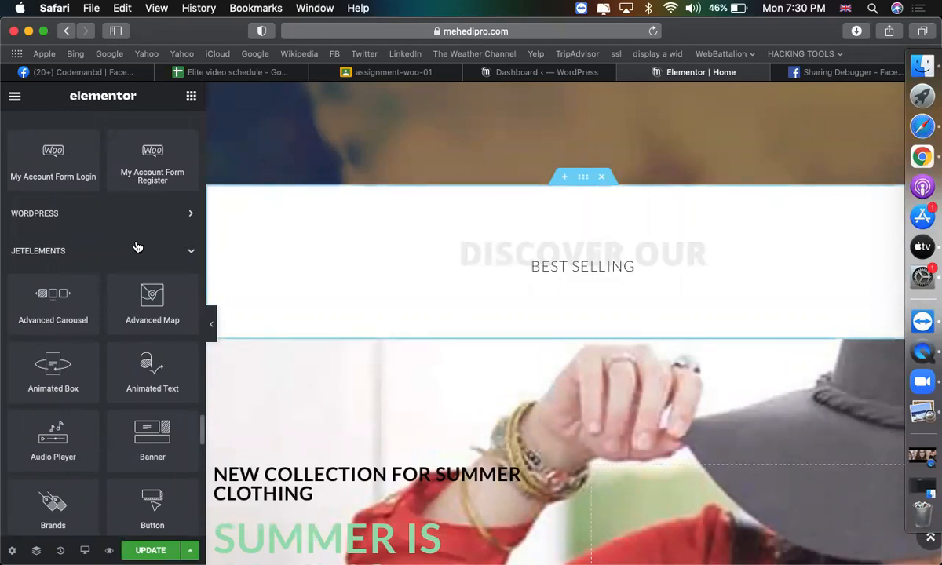
pyautogui.hscroll(-2, 138, 248)
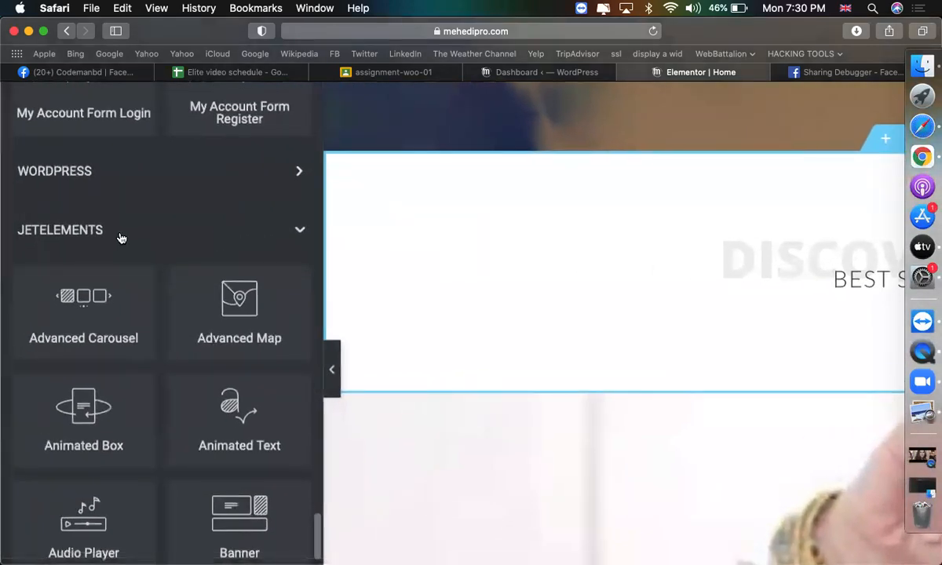
pyautogui.scroll(-10, 122, 240)
pyautogui.scroll(-20, 124, 262)
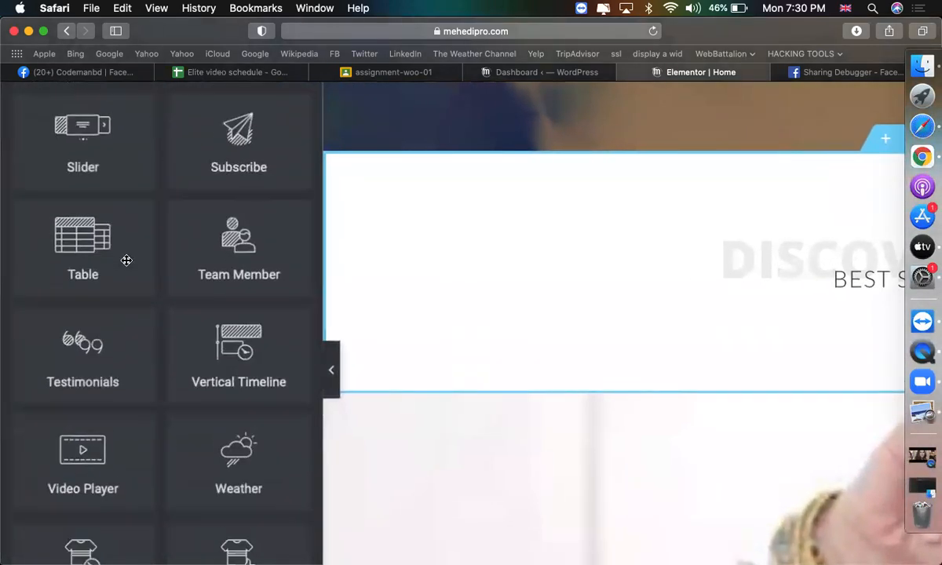
pyautogui.scroll(8, 127, 262)
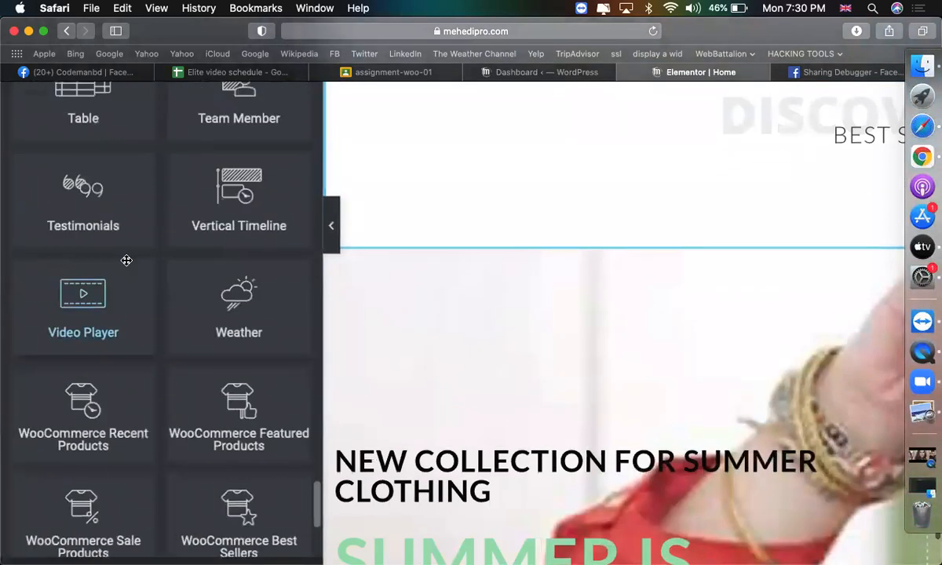
pyautogui.scroll(-2, 127, 261)
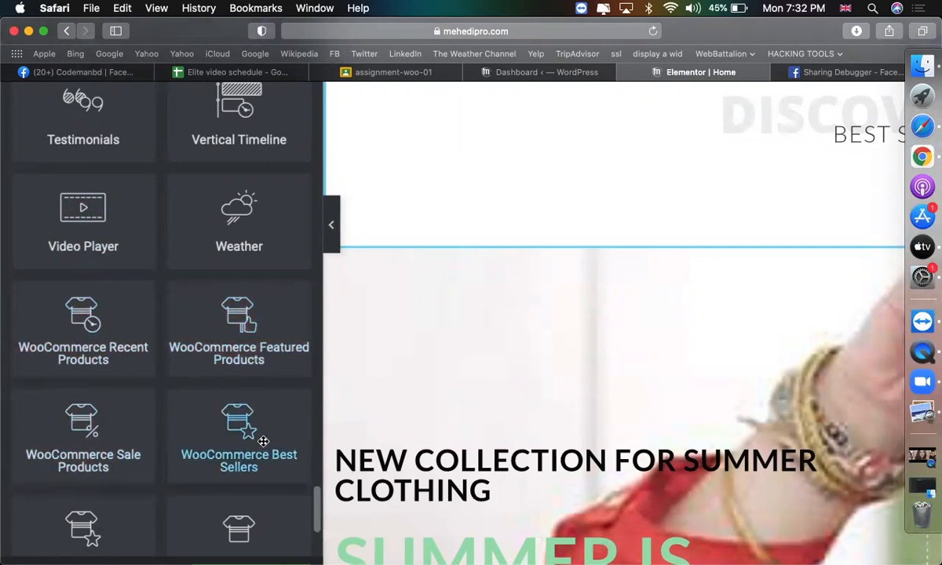
pyautogui.scroll(-3, 168, 391)
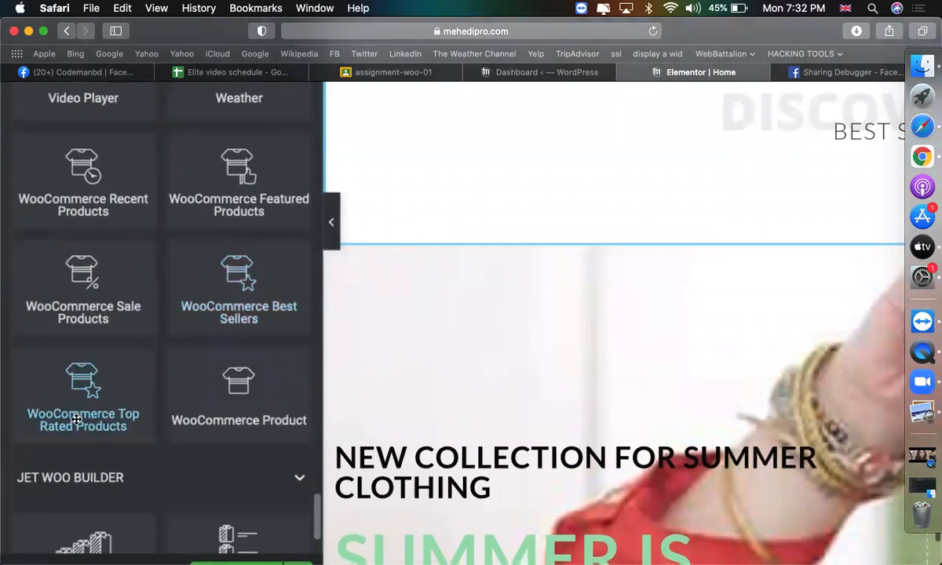
pyautogui.scroll(-5, 35, 431)
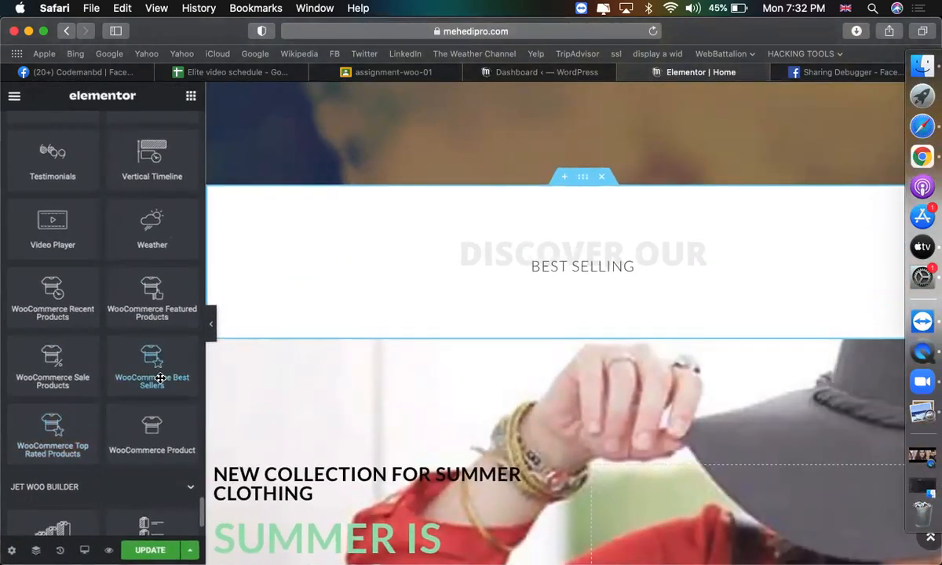
# Drop a WooCommerce Best Sellers grid into the section with 5 columns and 10 products per page.
pyautogui.moveTo(160, 378); pyautogui.dragTo(477, 289)
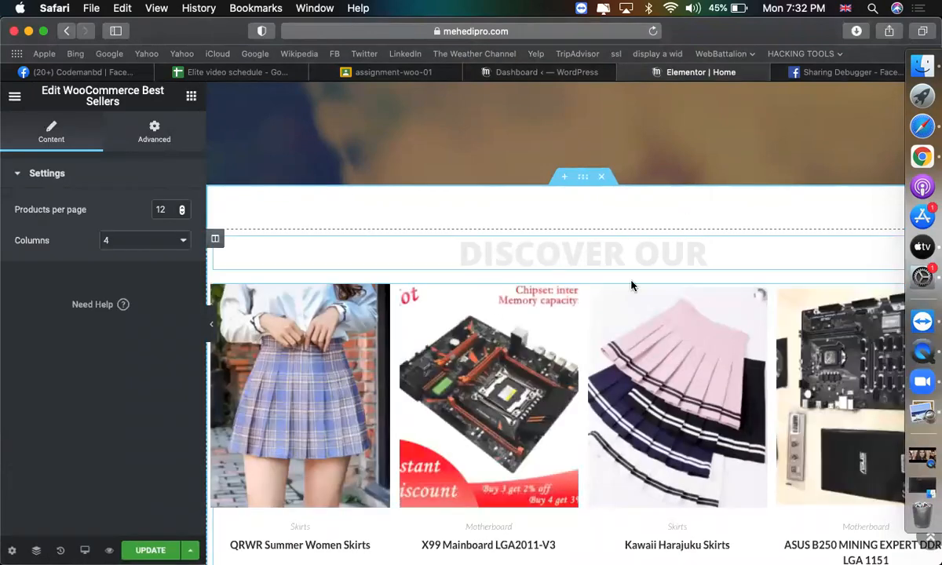
pyautogui.scroll(-5, 570, 342)
pyautogui.scroll(-6, 573, 343)
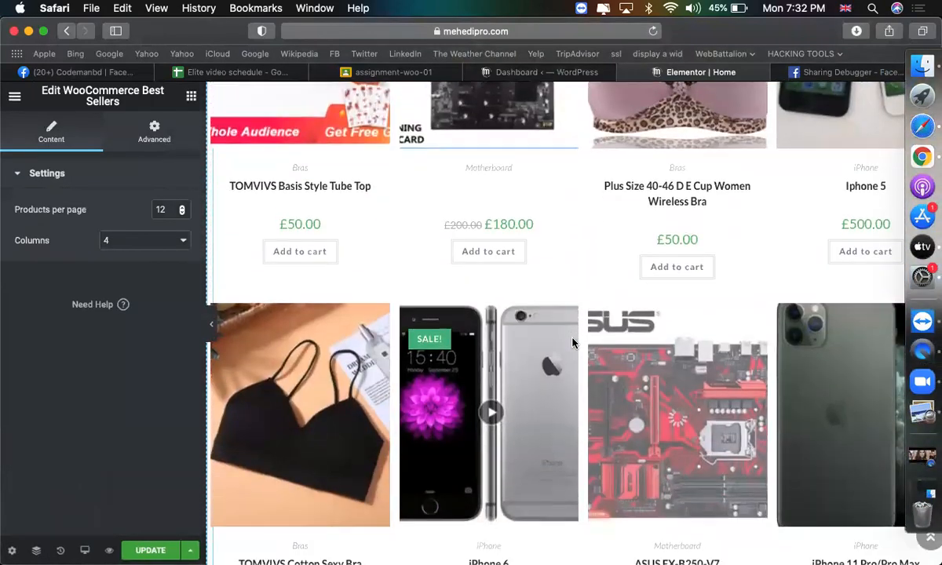
pyautogui.scroll(2, 572, 343)
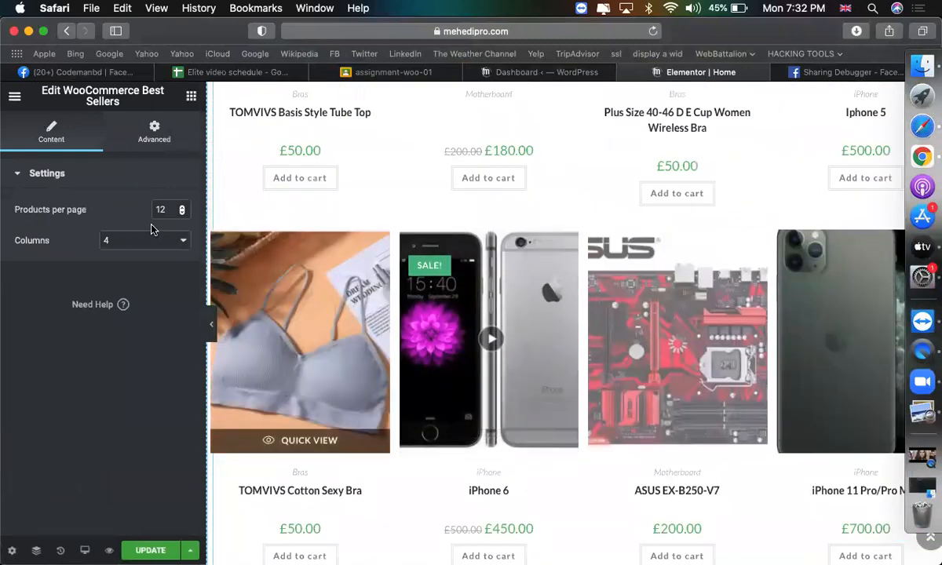
pyautogui.click(124, 242)
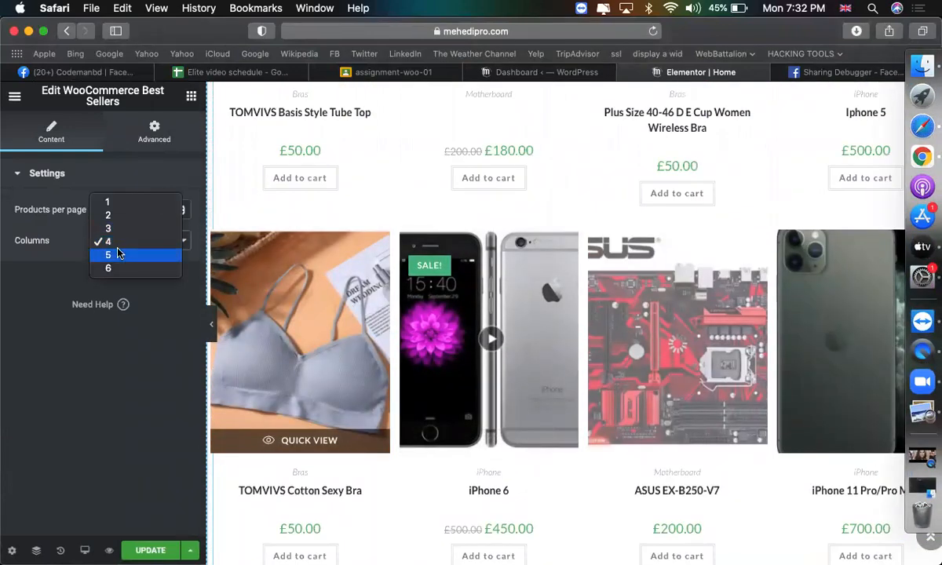
pyautogui.click(120, 255)
pyautogui.doubleClick(167, 204)
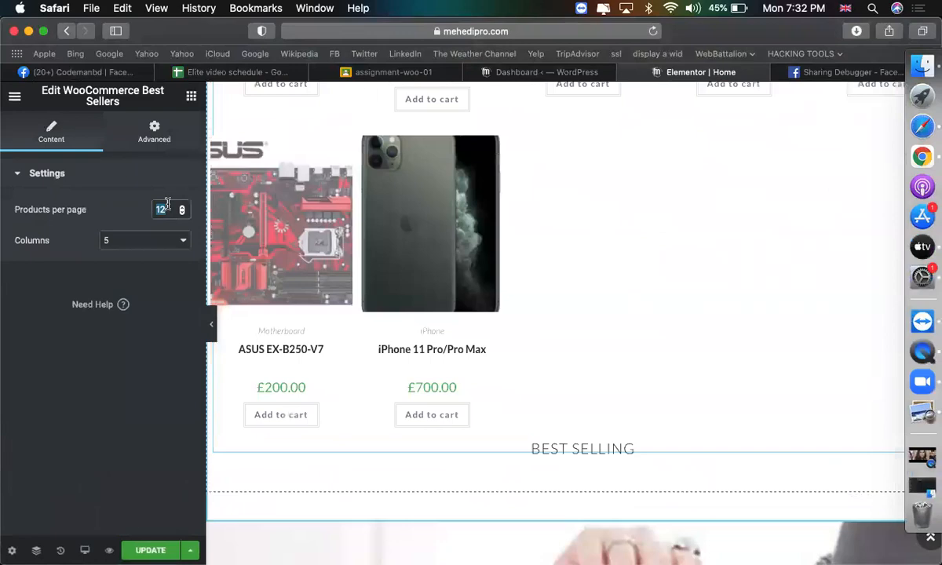
pyautogui.write('10')
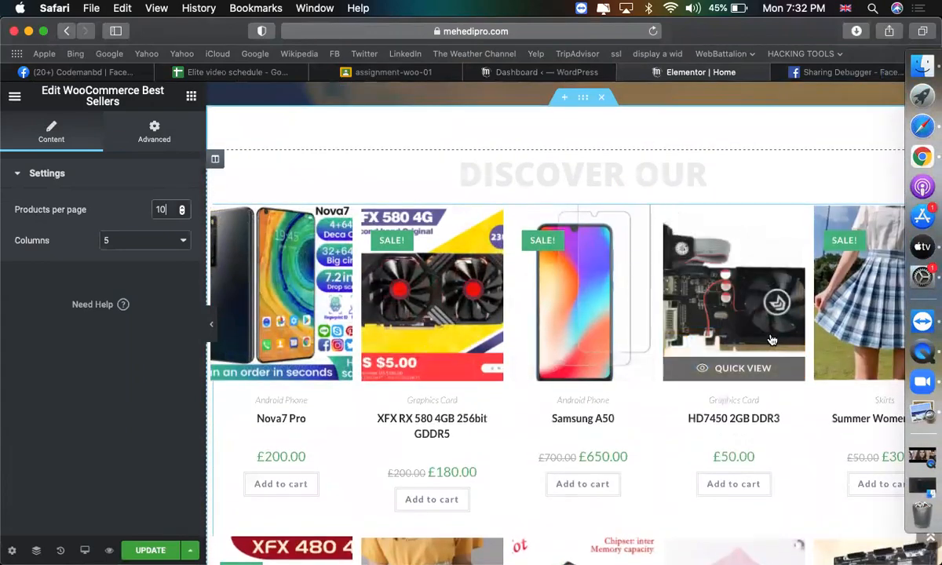
pyautogui.scroll(-5, 710, 369)
pyautogui.scroll(5, 711, 370)
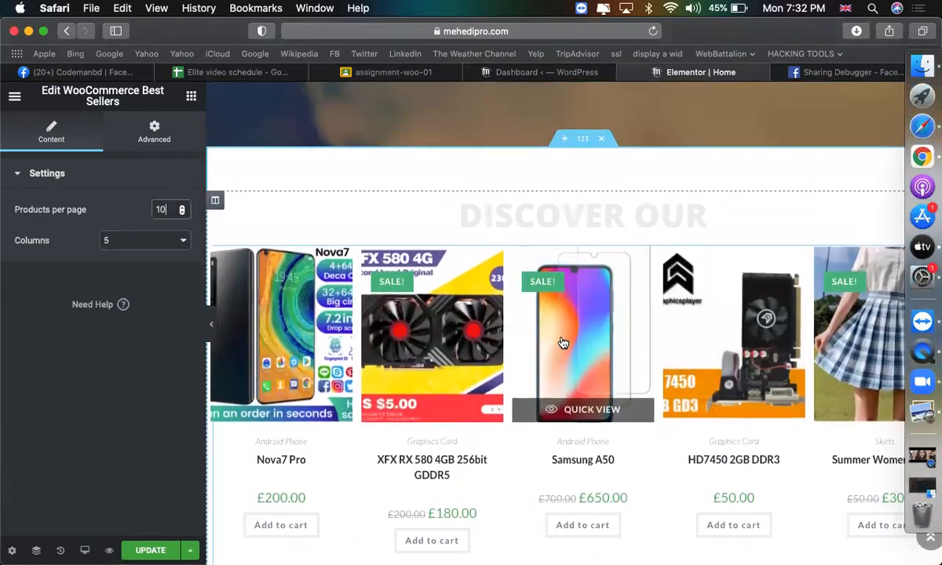
# Extend the Discover Our heading title to 'Discover Our Best Sellers'.
pyautogui.click(595, 152)
pyautogui.click(91, 227)
pyautogui.write('Best')
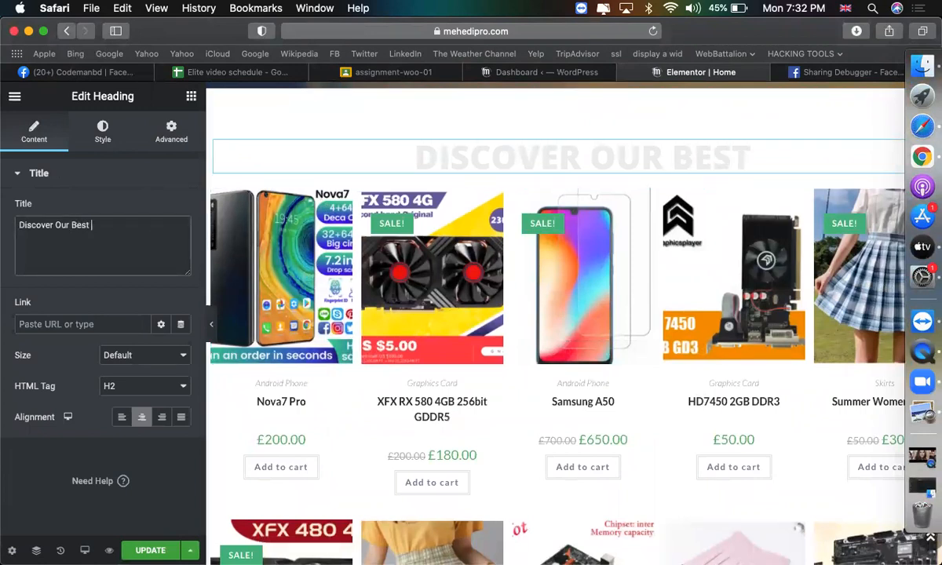
pyautogui.write(' Seller')
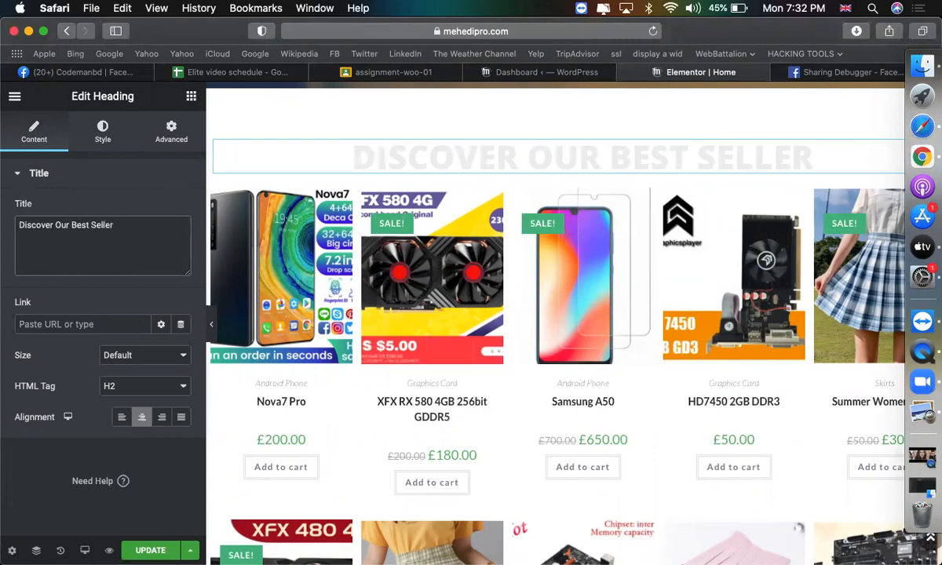
pyautogui.write('s')
# Replace the next heading's Best Selling title with 'Top Rated Products'.
pyautogui.scroll(-2, 552, 412)
pyautogui.scroll(3, 554, 411)
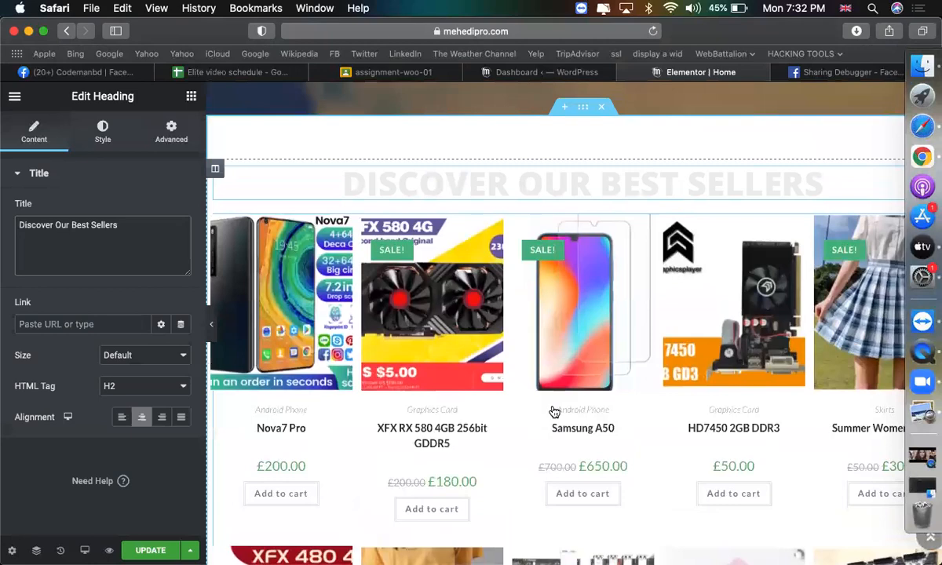
pyautogui.scroll(-6, 619, 383)
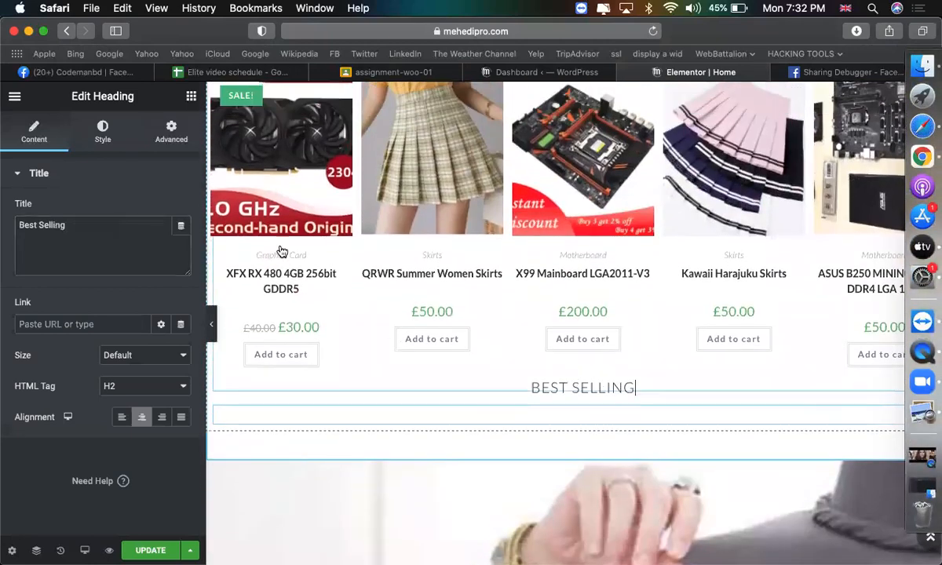
pyautogui.tripleClick(121, 220)
pyautogui.write('T')
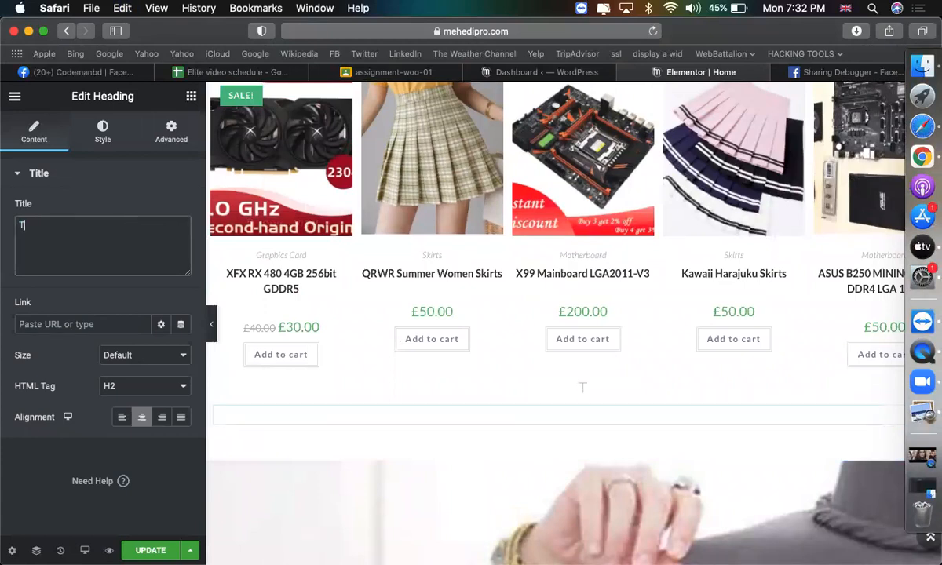
pyautogui.write('op Rated ')
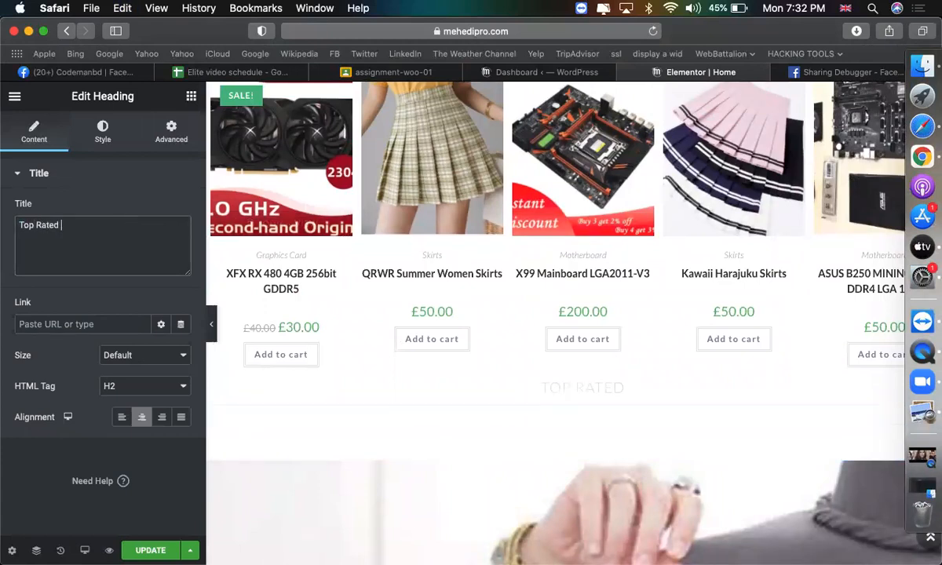
pyautogui.write('Products')
pyautogui.scroll(-3, 211, 291)
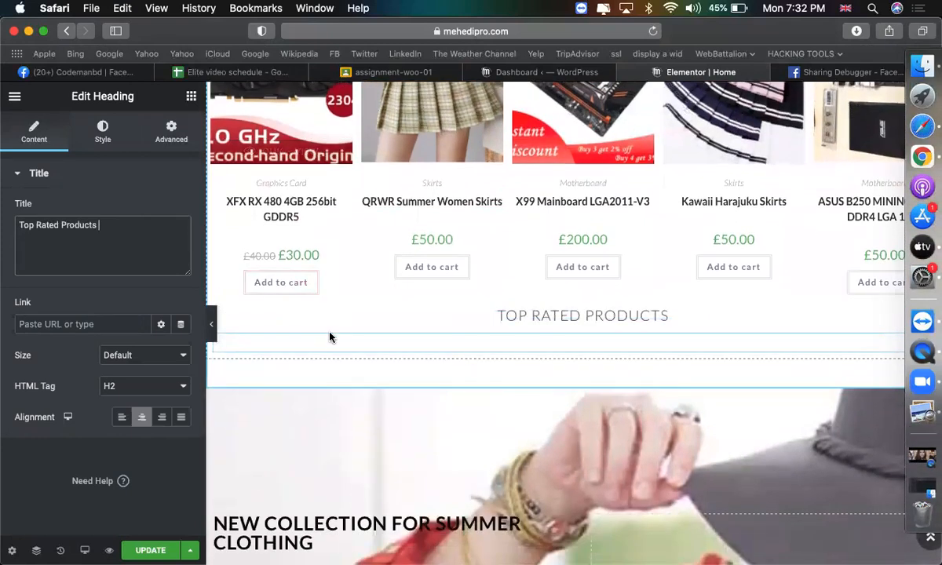
# Drag a WooCommerce Top Rated Products grid onto the page.
pyautogui.click(191, 96)
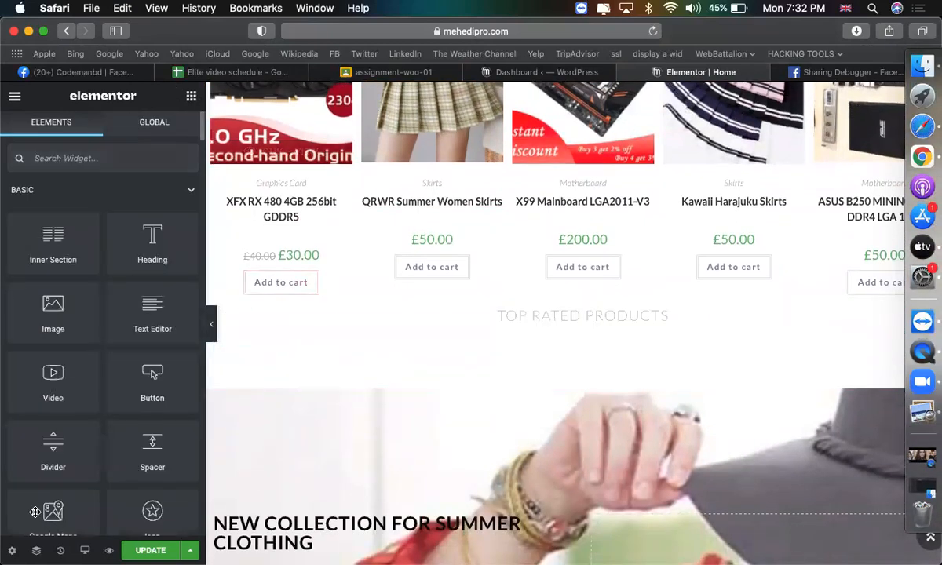
pyautogui.scroll(-15, 160, 469)
pyautogui.scroll(-20, 159, 469)
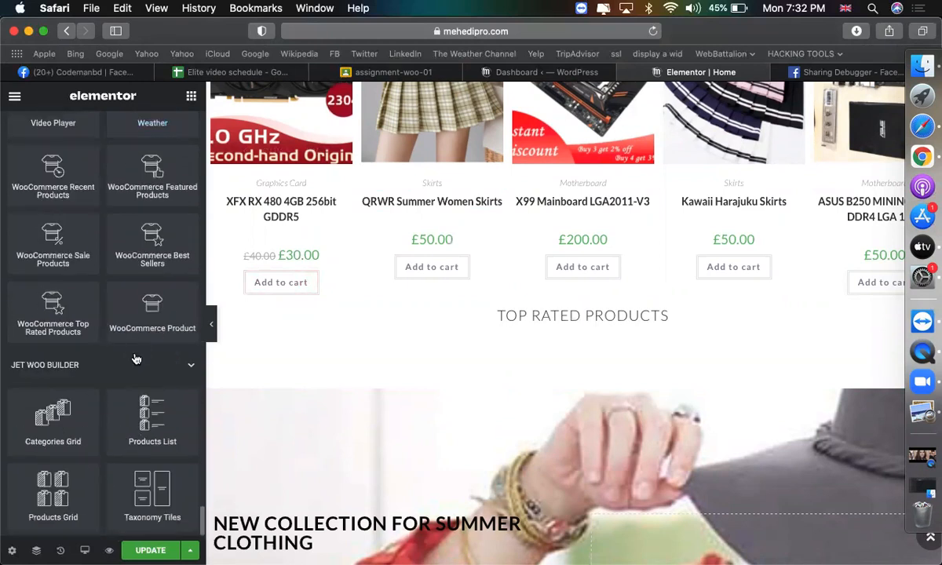
pyautogui.scroll(6, 136, 358)
pyautogui.scroll(-3, 135, 359)
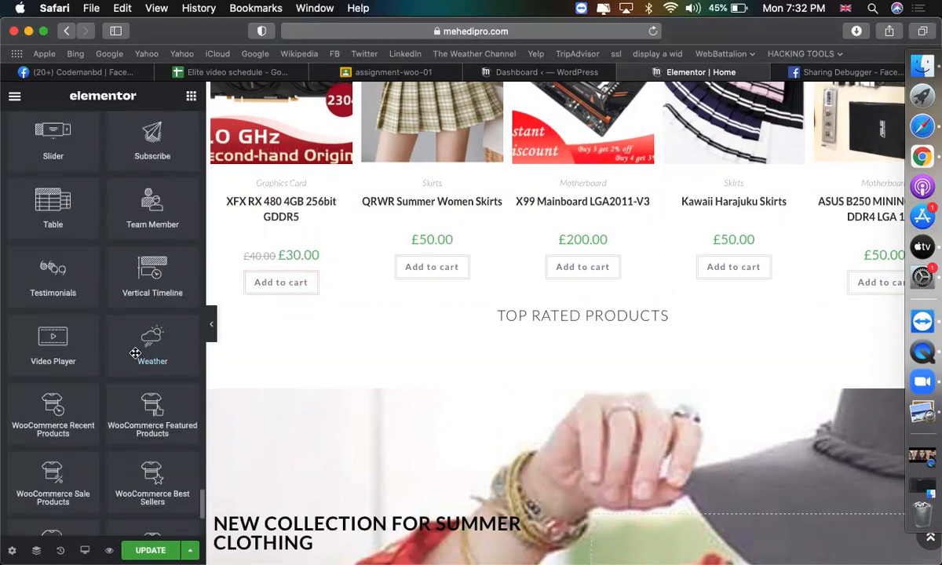
pyautogui.scroll(-2, 137, 461)
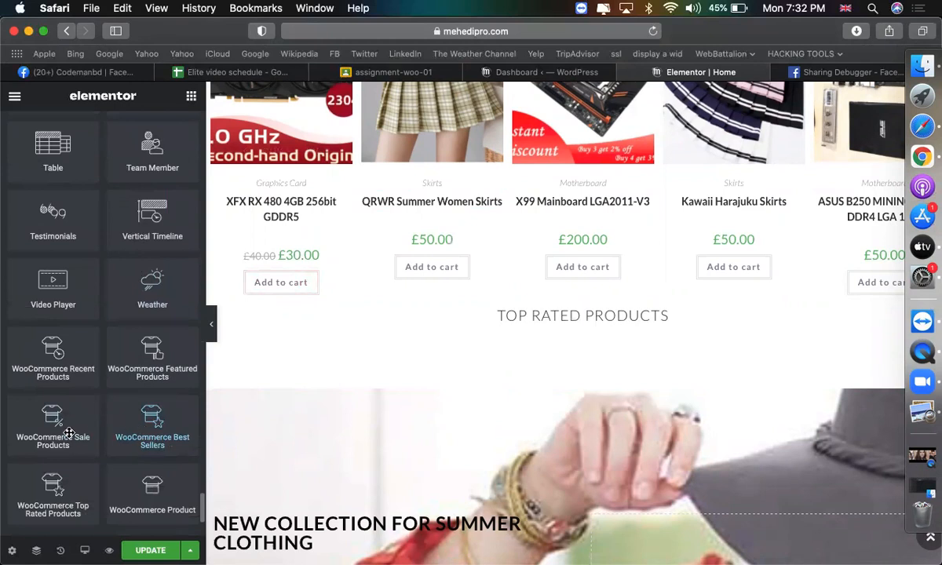
pyautogui.scroll(-1, 70, 433)
pyautogui.moveTo(67, 466); pyautogui.dragTo(587, 343)
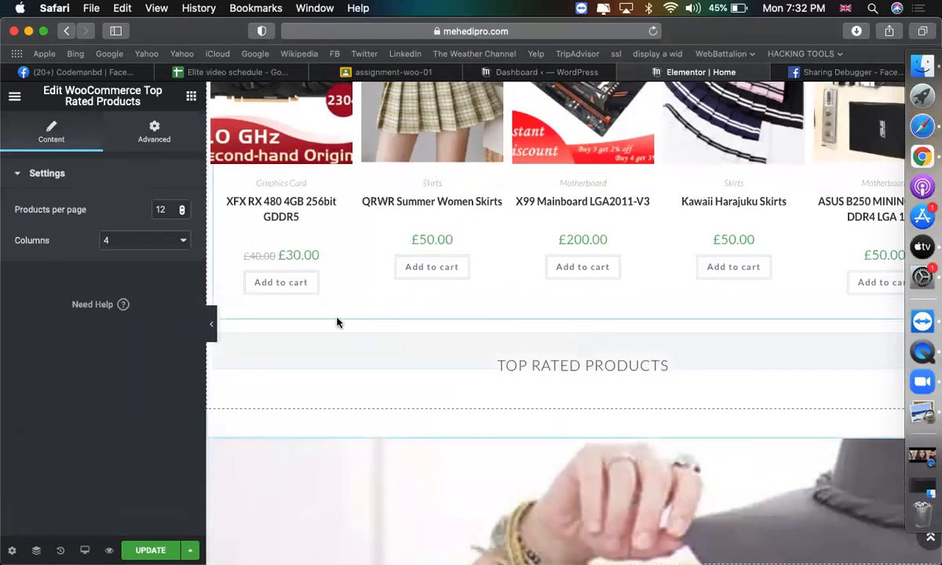
# Reorder in Navigator so the Top Rated Products heading sits directly above its grid.
pyautogui.scroll(-5, 490, 393)
pyautogui.scroll(-10, 492, 397)
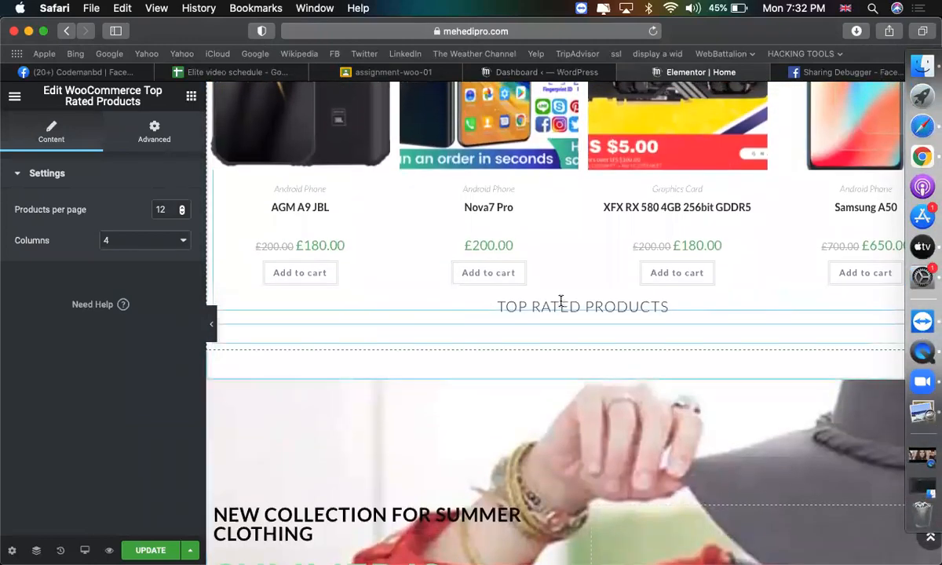
pyautogui.click(560, 302)
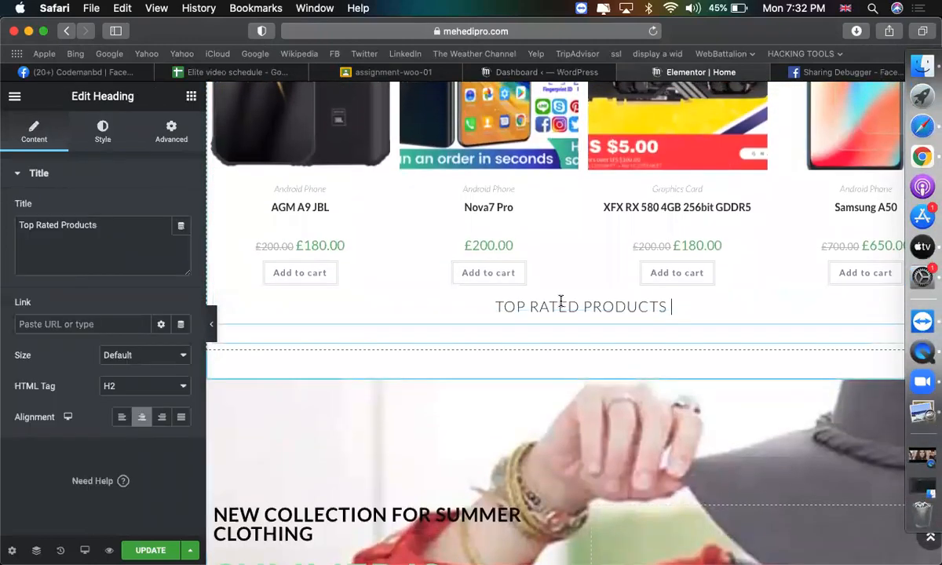
pyautogui.click(41, 551)
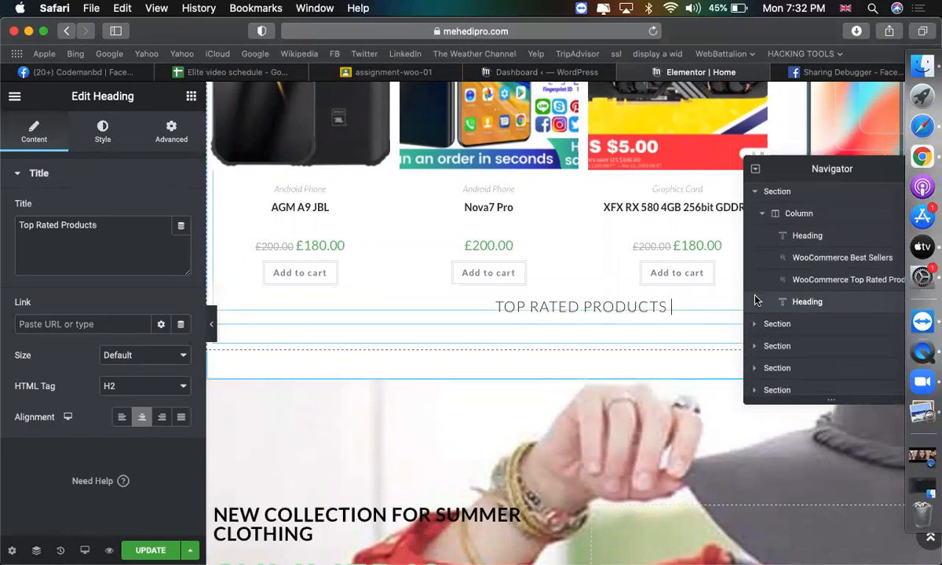
pyautogui.moveTo(814, 300); pyautogui.dragTo(814, 275)
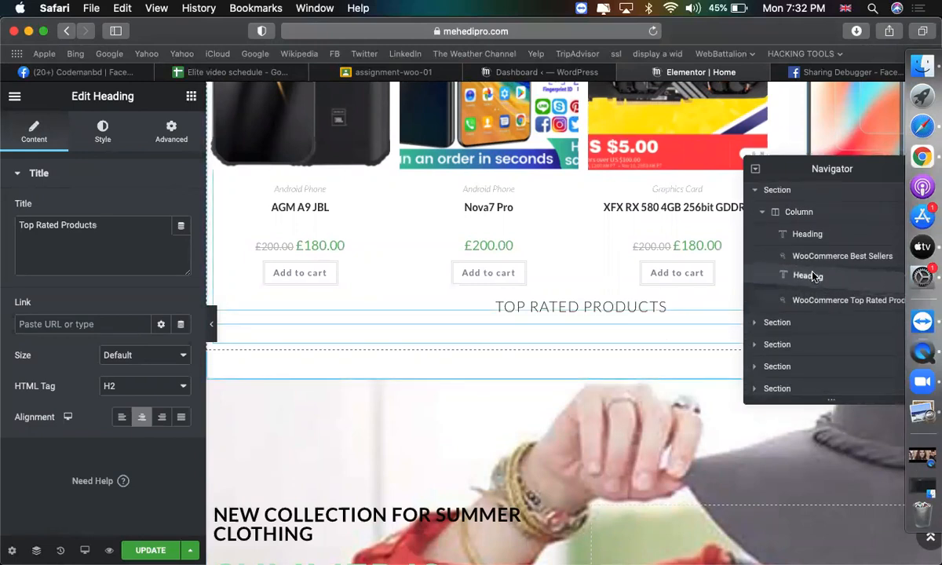
pyautogui.click(832, 300)
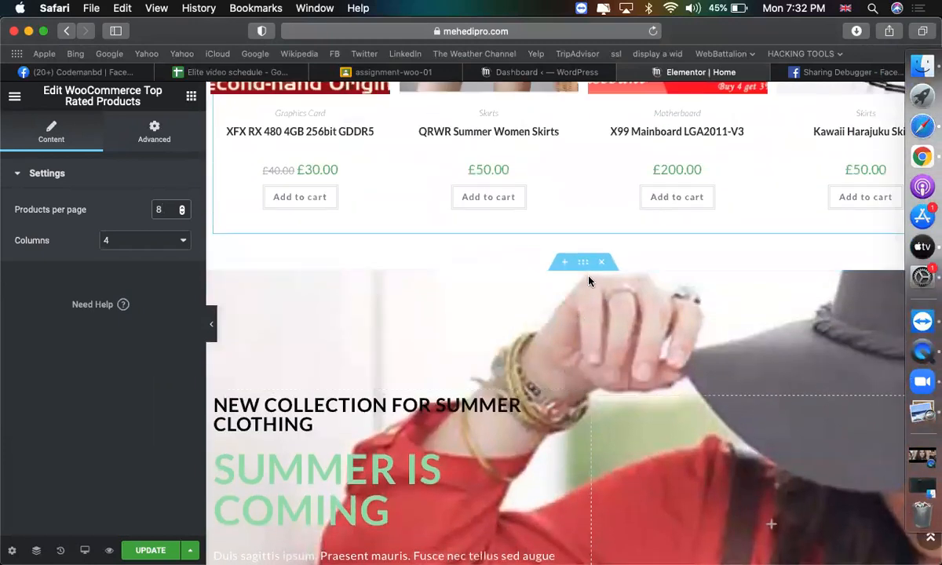
# Give the Summer Is Coming banner's Background Overlay a Classic fill.
pyautogui.click(582, 262)
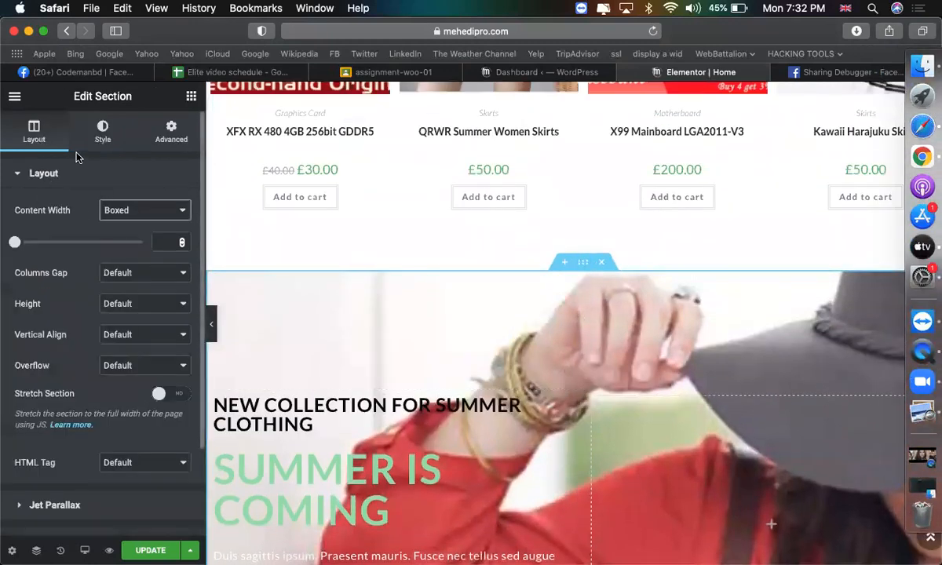
pyautogui.click(105, 128)
pyautogui.scroll(-5, 121, 369)
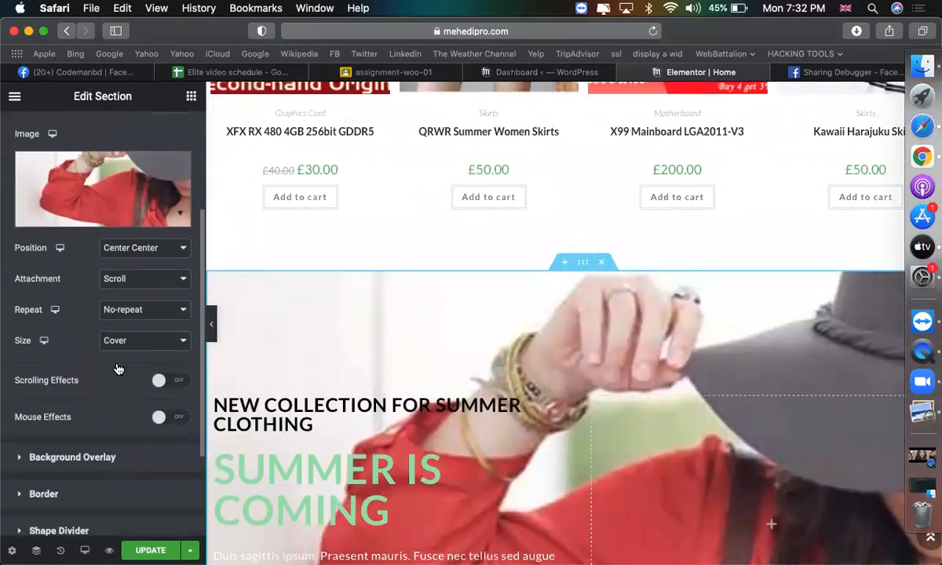
pyautogui.click(82, 325)
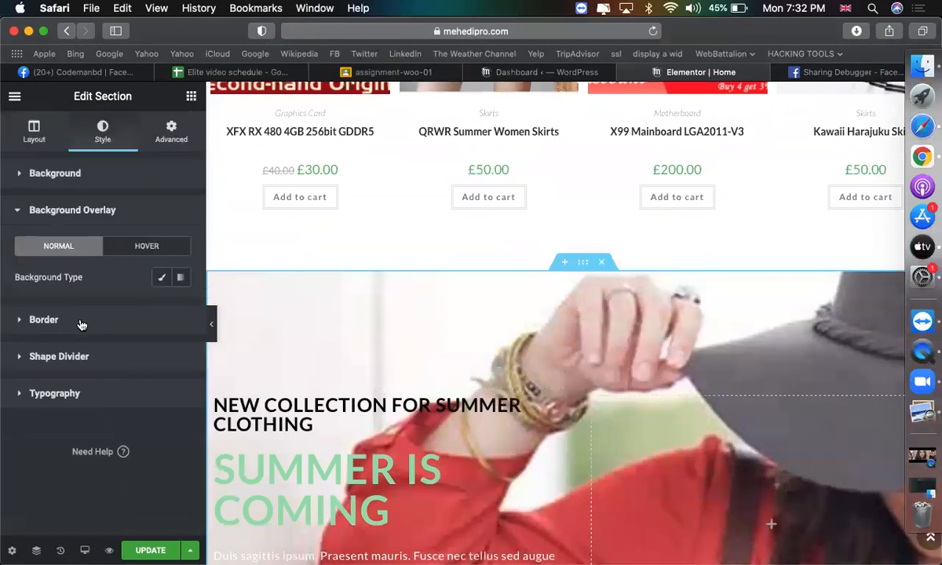
pyautogui.click(162, 277)
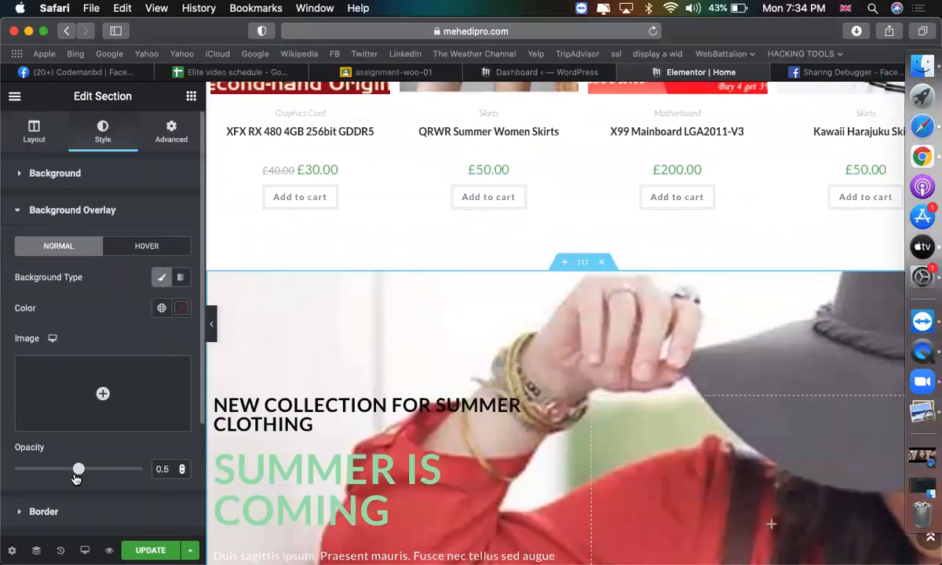
# Set the overlay colour to dark red #150101 with 0.46 opacity.
pyautogui.moveTo(78, 476); pyautogui.dragTo(127, 470)
pyautogui.click(182, 310)
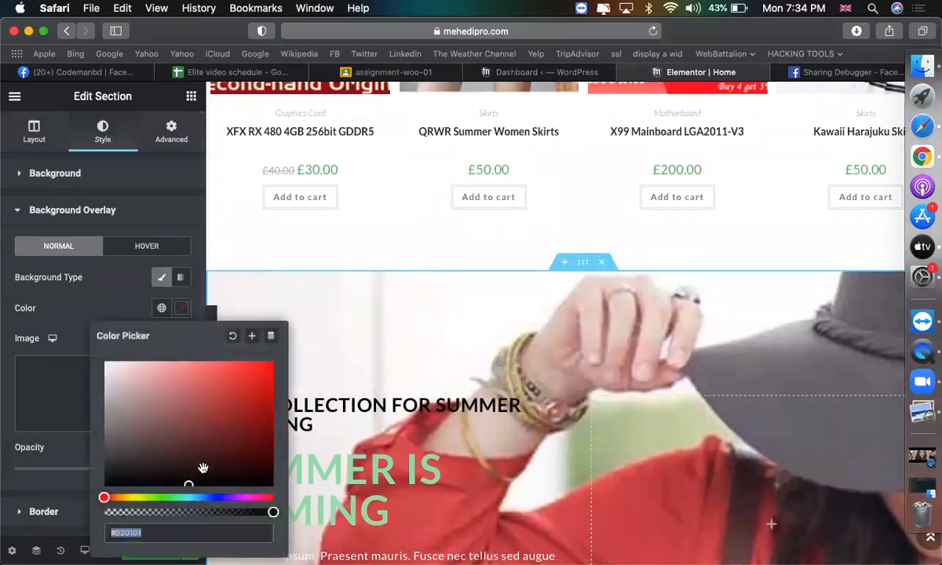
pyautogui.click(265, 475)
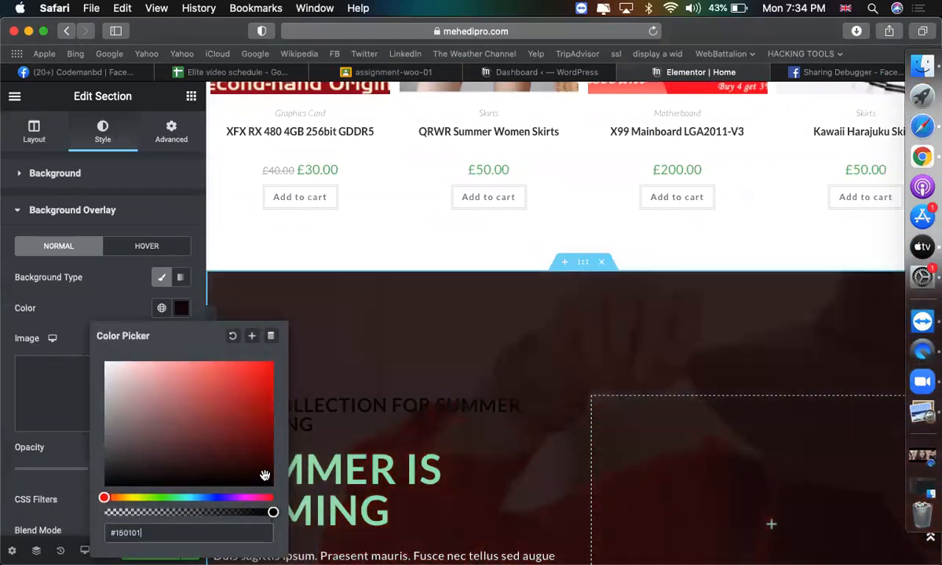
pyautogui.click(185, 308)
pyautogui.moveTo(129, 470); pyautogui.dragTo(74, 470)
pyautogui.scroll(-5, 514, 428)
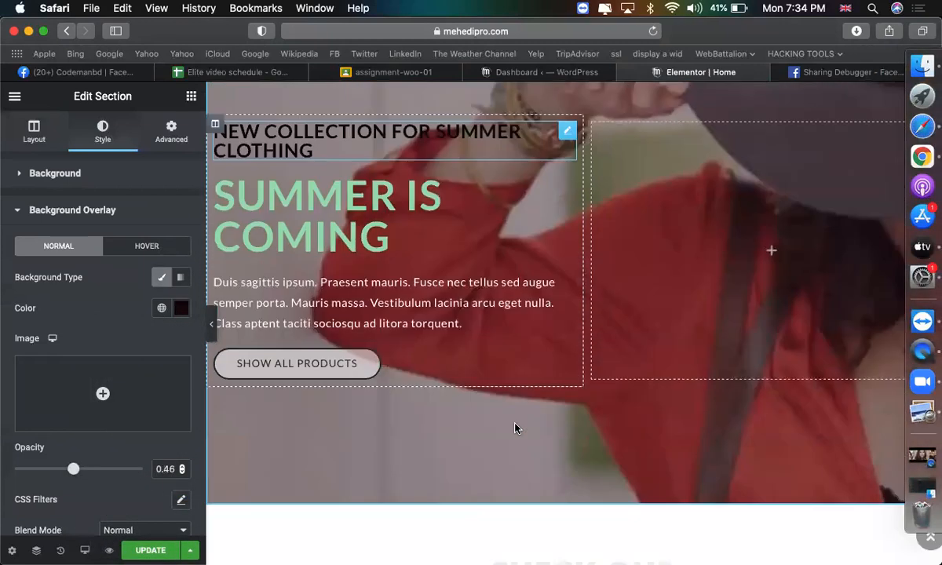
pyautogui.scroll(-1, 660, 314)
pyautogui.scroll(-3, 660, 315)
pyautogui.click(564, 296)
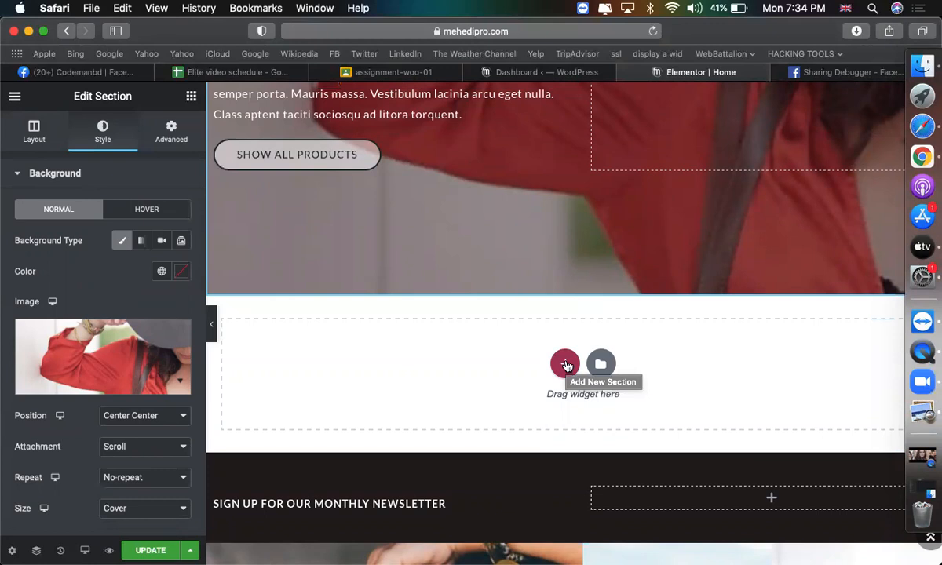
# Look over the WordPress dashboard, then return to the Elementor editor.
pyautogui.click(547, 77)
pyautogui.scroll(-5, 172, 314)
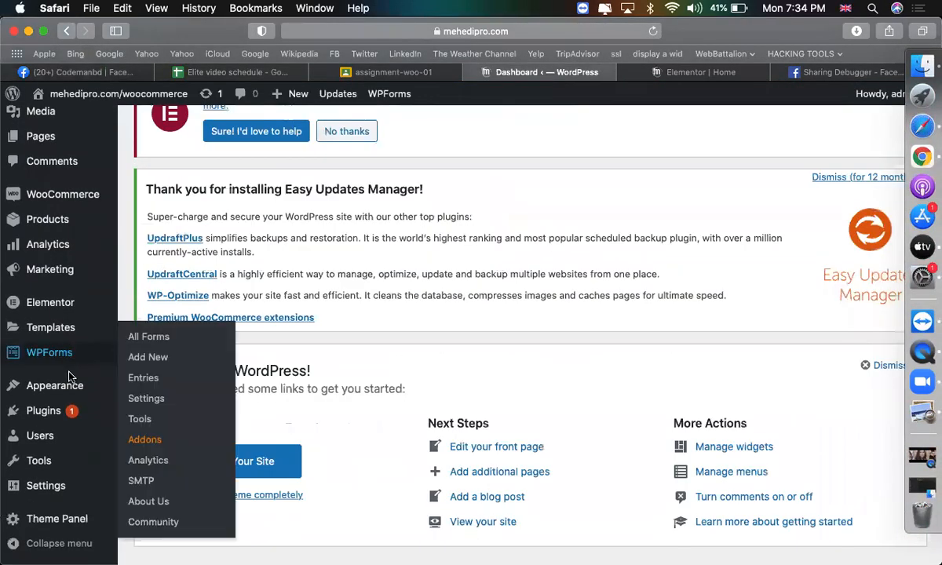
pyautogui.moveTo(71, 390)
pyautogui.click(695, 72)
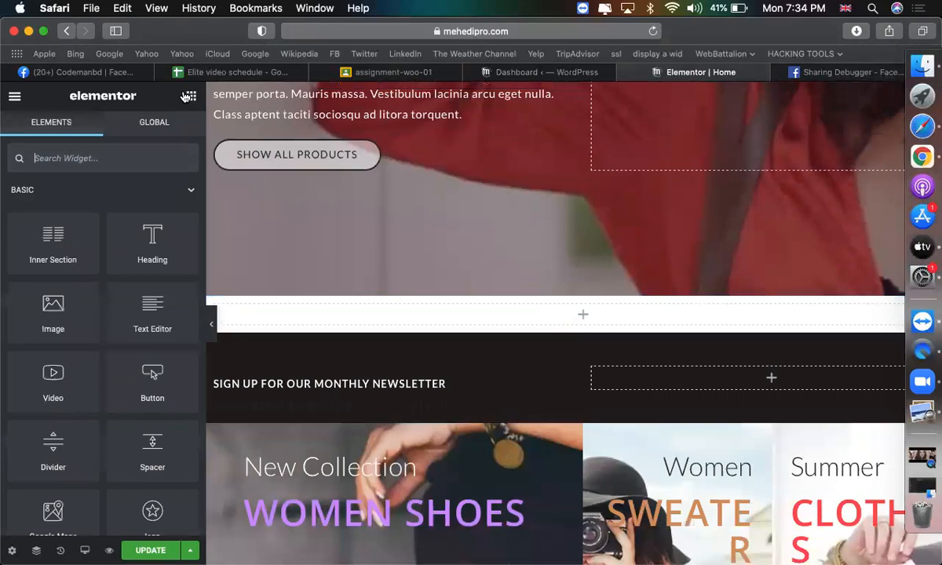
# Copy the Discover Our Best Sellers heading and paste it into the empty section.
pyautogui.scroll(15, 596, 368)
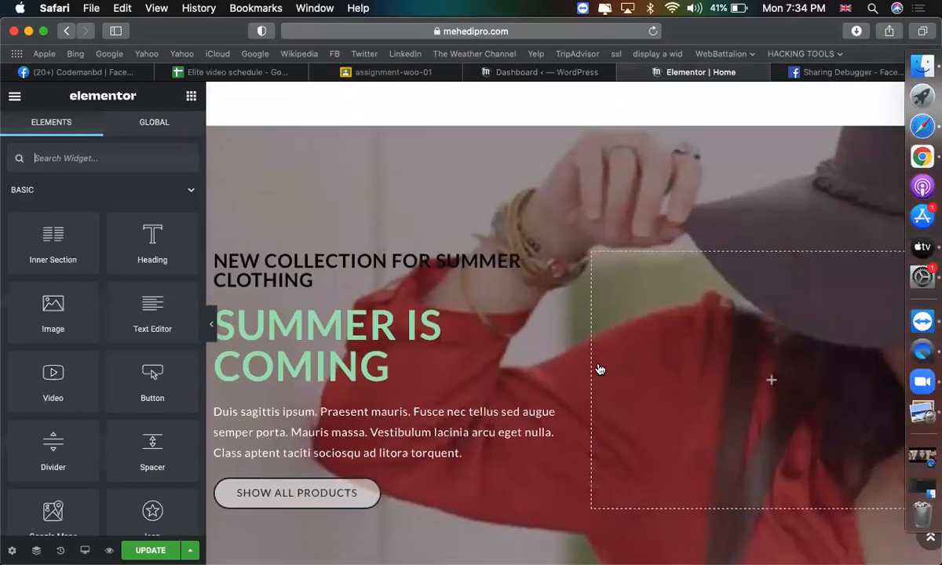
pyautogui.scroll(8, 599, 369)
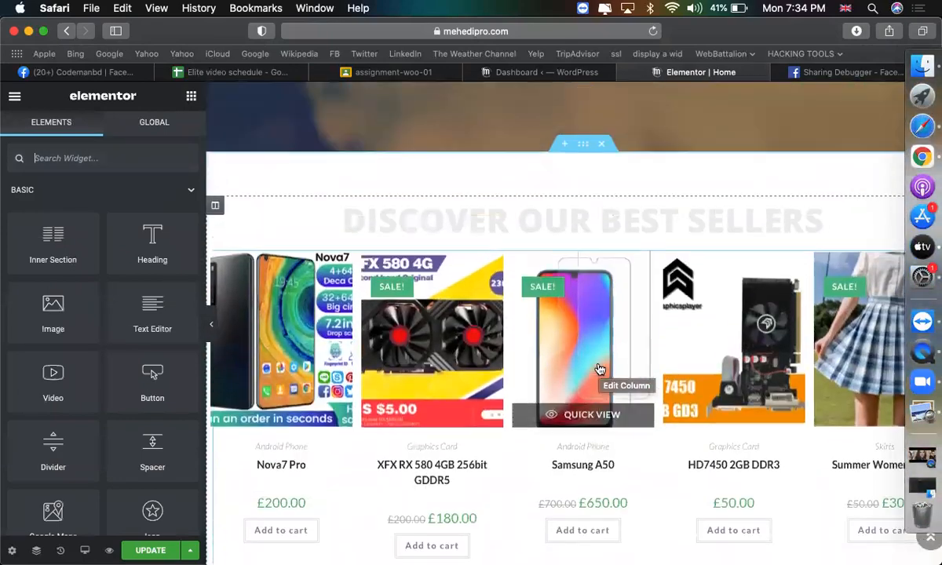
pyautogui.rightClick(547, 301)
pyautogui.doubleClick(553, 309)
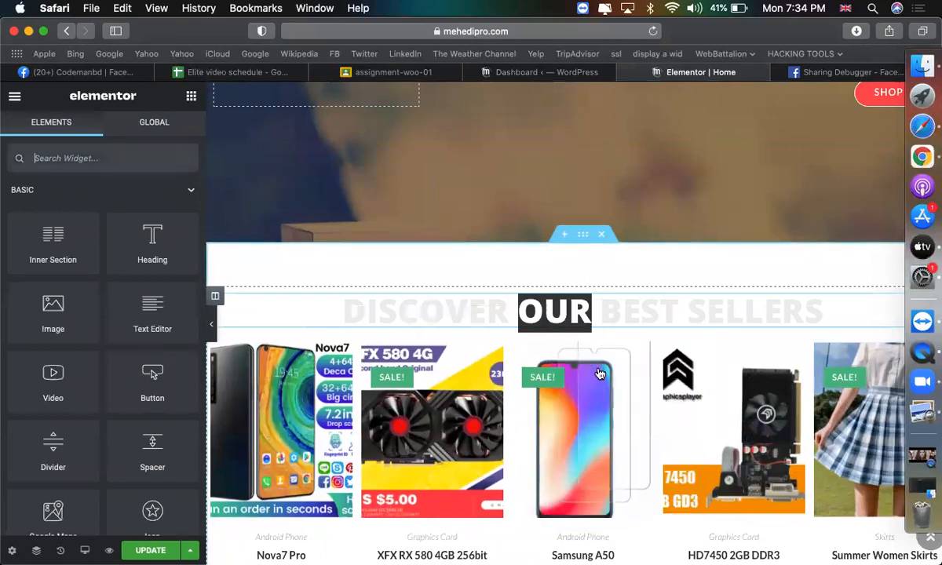
pyautogui.scroll(-10, 557, 424)
pyautogui.scroll(4, 560, 424)
pyautogui.scroll(-15, 559, 424)
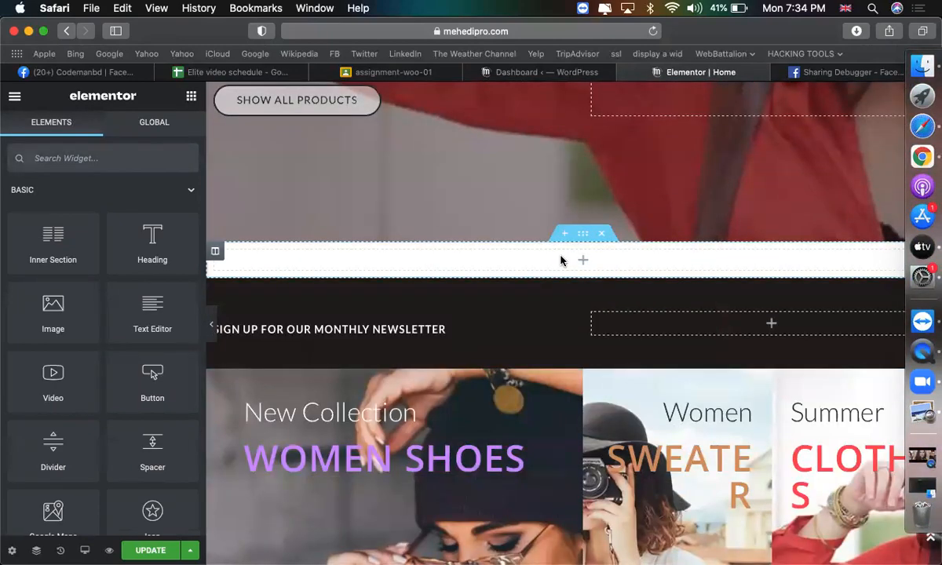
pyautogui.rightClick(561, 260)
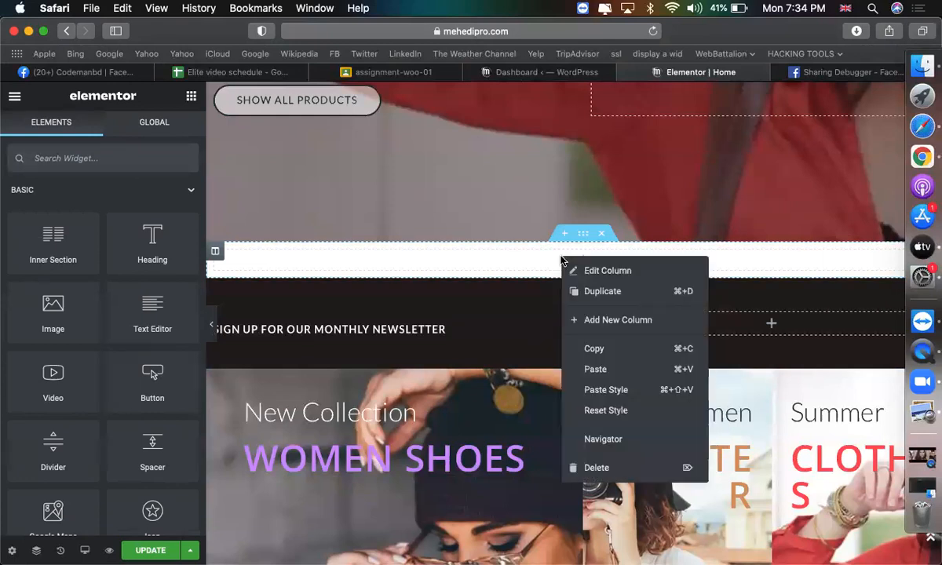
pyautogui.click(602, 370)
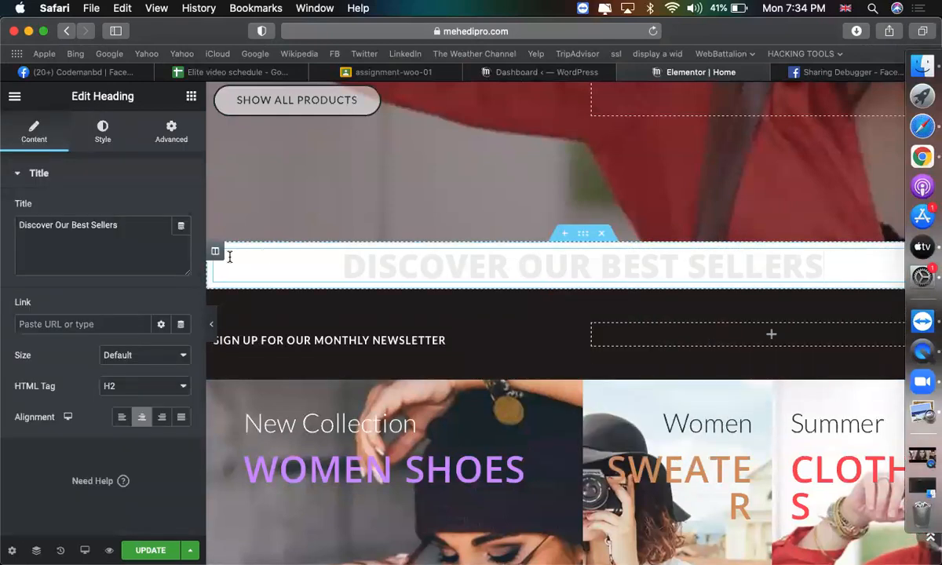
# Retitle the pasted heading 'Our Categories'.
pyautogui.click(160, 254)
pyautogui.press('super+a')
pyautogui.write('Our Categories')
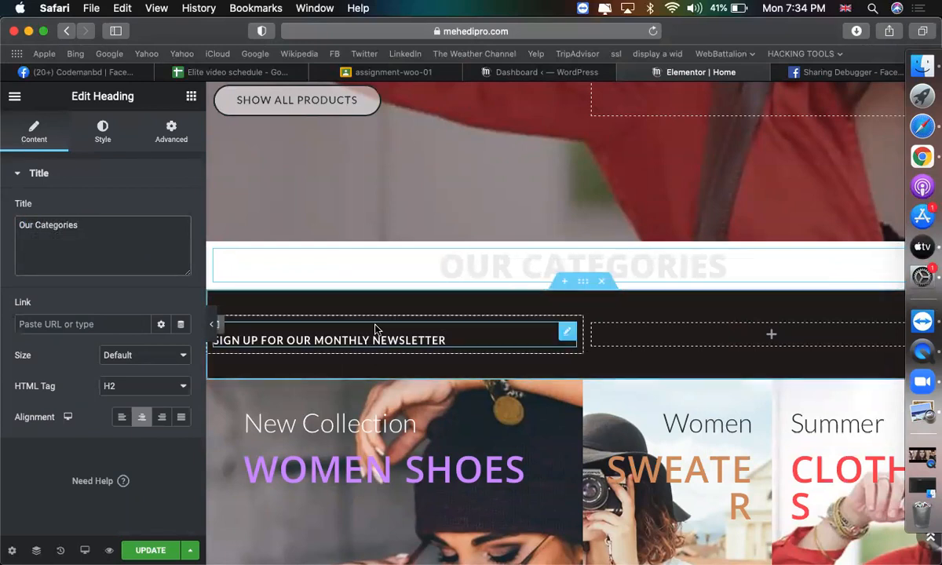
# Drag a JetWoo Categories Grid widget below the OUR CATEGORIES heading.
pyautogui.click(192, 102)
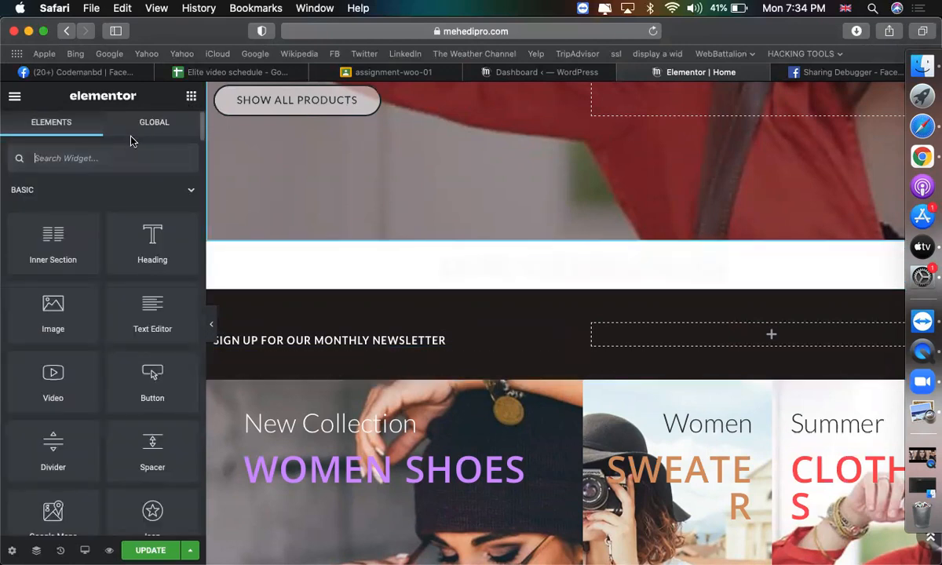
pyautogui.scroll(-20, 127, 359)
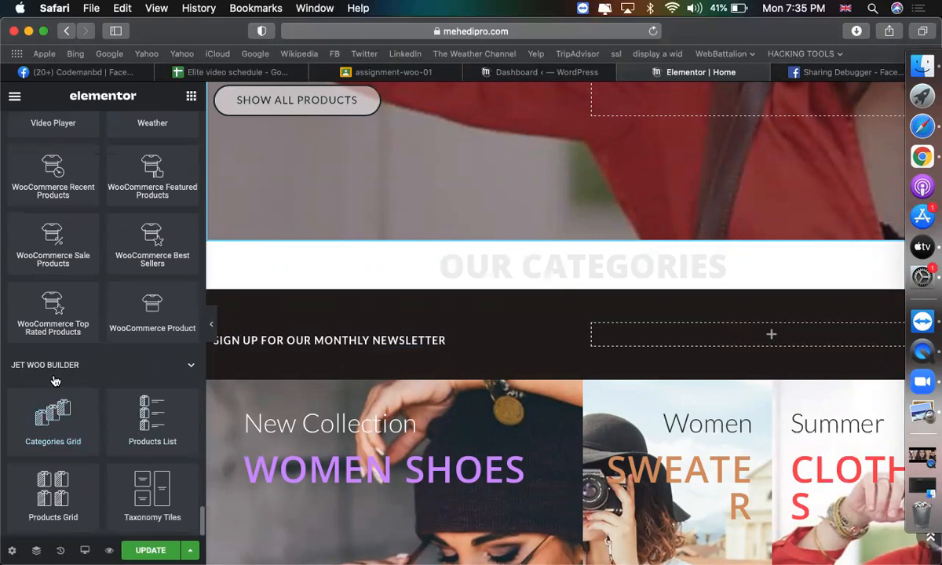
pyautogui.scroll(5, 55, 381)
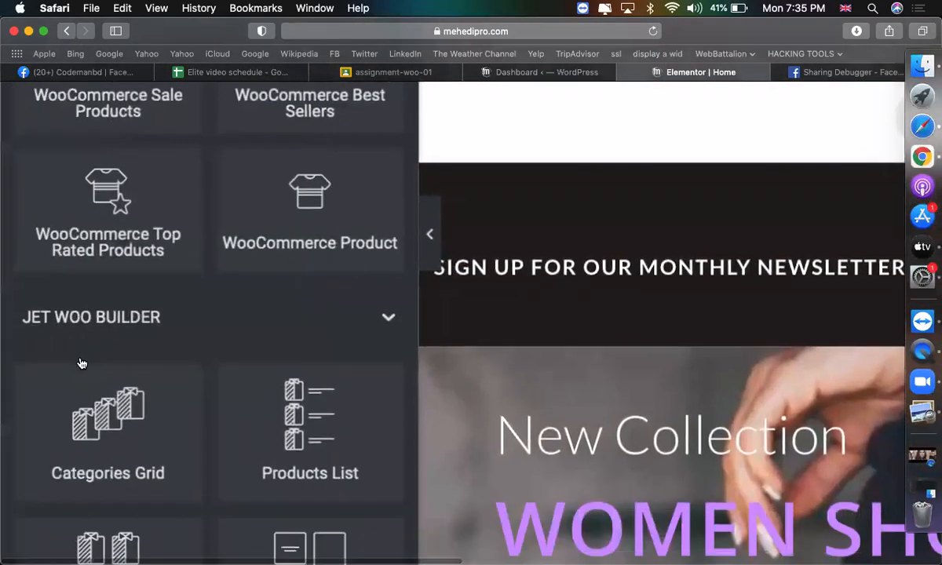
pyautogui.scroll(-4, 80, 364)
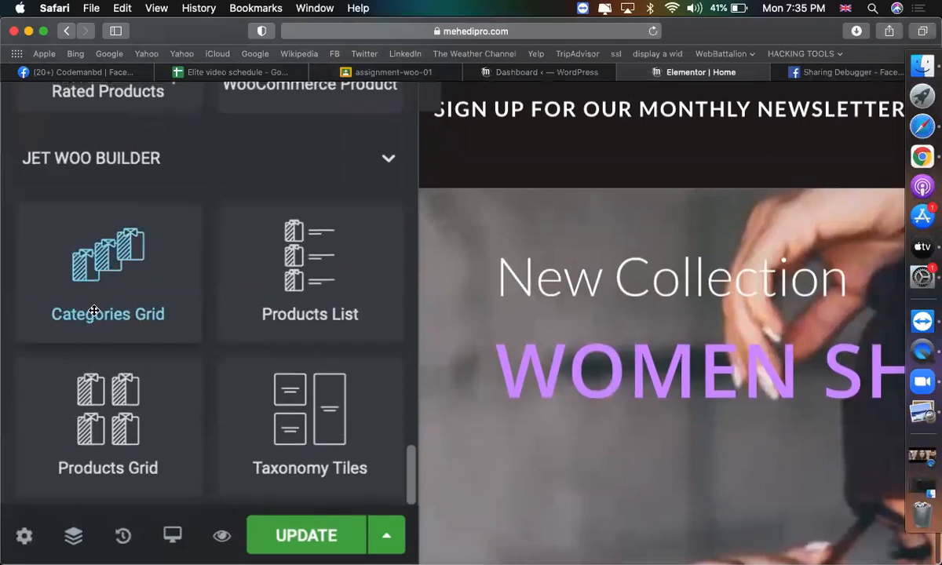
pyautogui.scroll(-5, 94, 311)
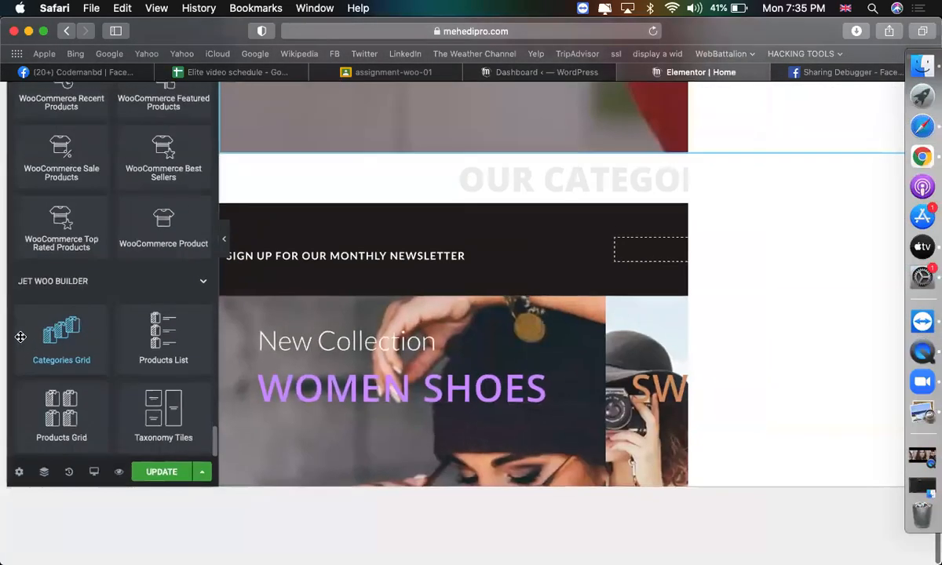
pyautogui.moveTo(65, 437); pyautogui.dragTo(572, 281)
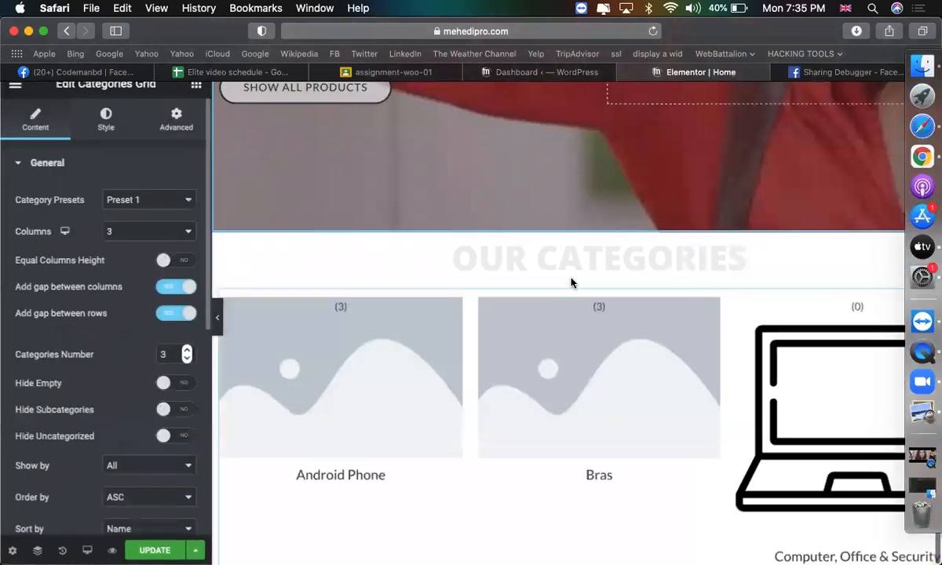
# Set the grid's Category Preset to Preset 3 and go to the WordPress dashboard.
pyautogui.scroll(-5, 541, 393)
pyautogui.scroll(3, 294, 303)
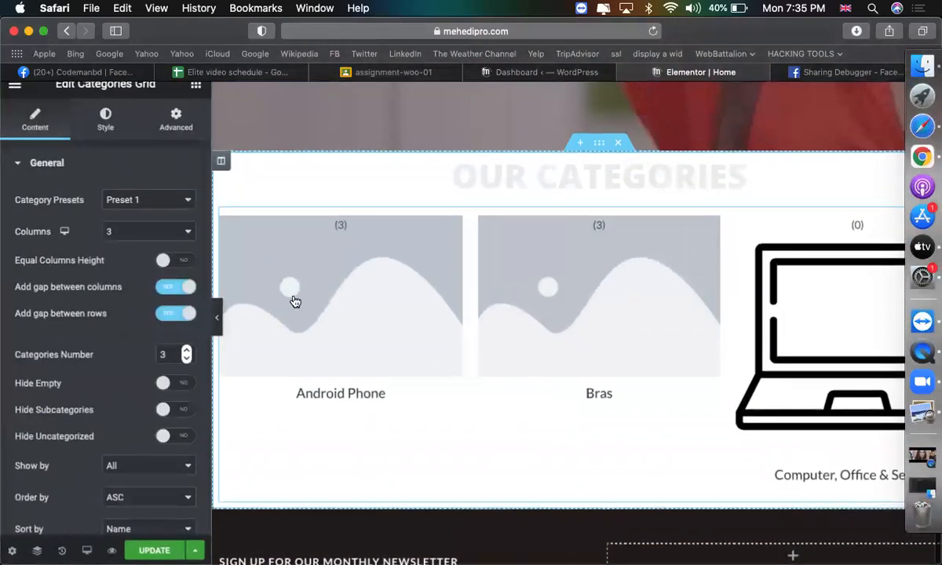
pyautogui.scroll(-1, 707, 367)
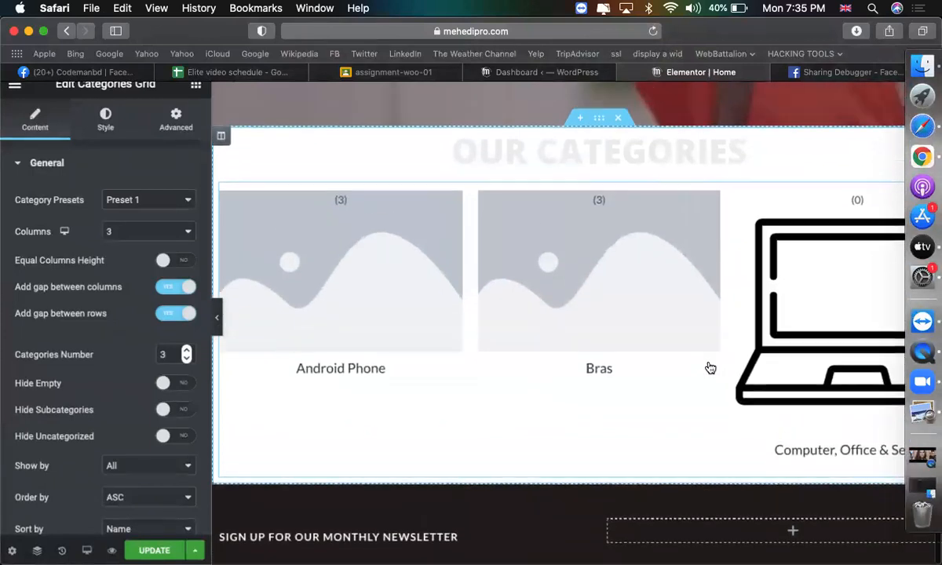
pyautogui.scroll(2, 675, 370)
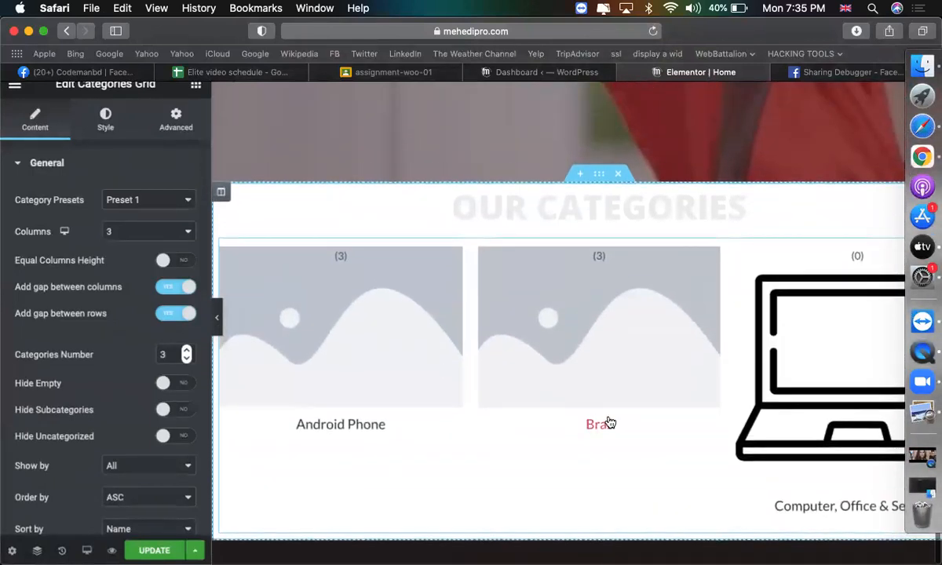
pyautogui.click(127, 200)
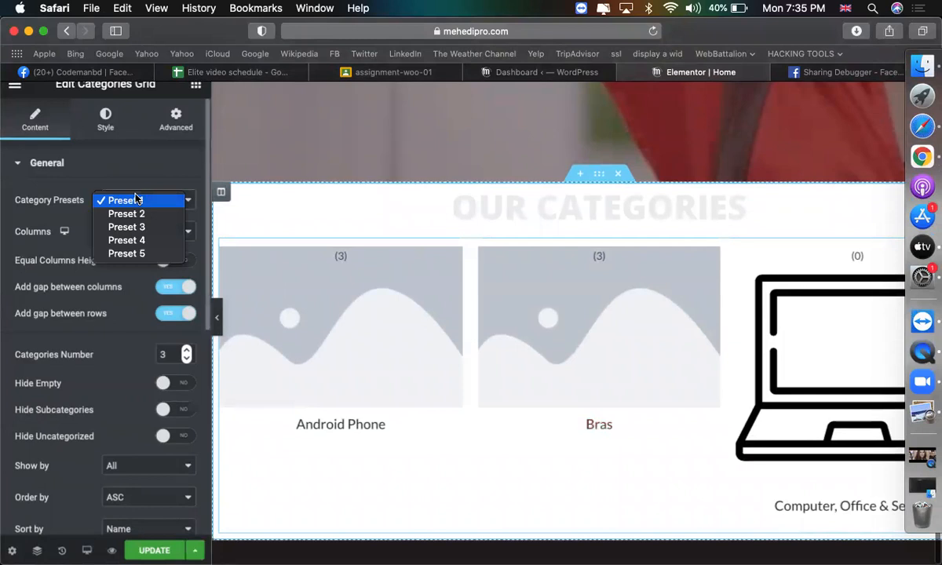
pyautogui.click(125, 214)
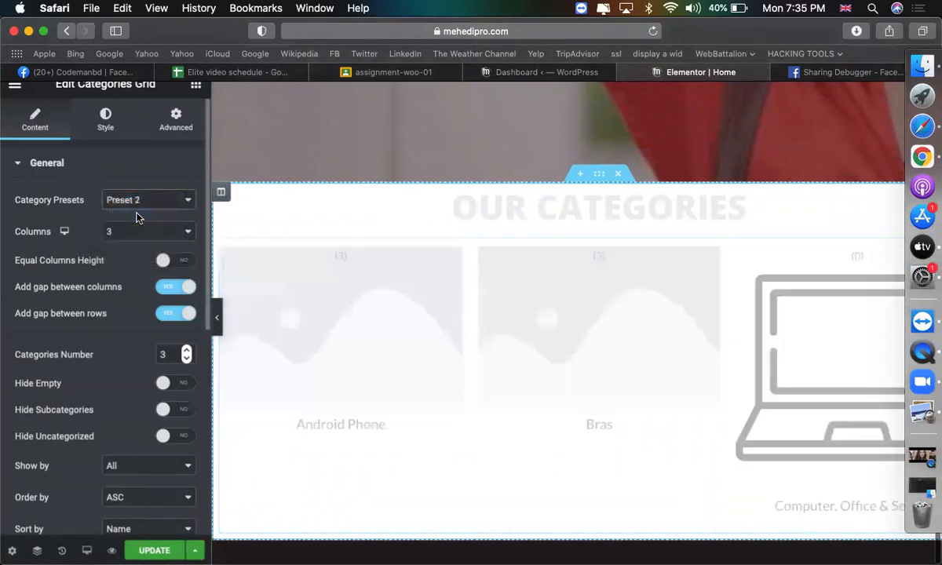
pyautogui.click(138, 201)
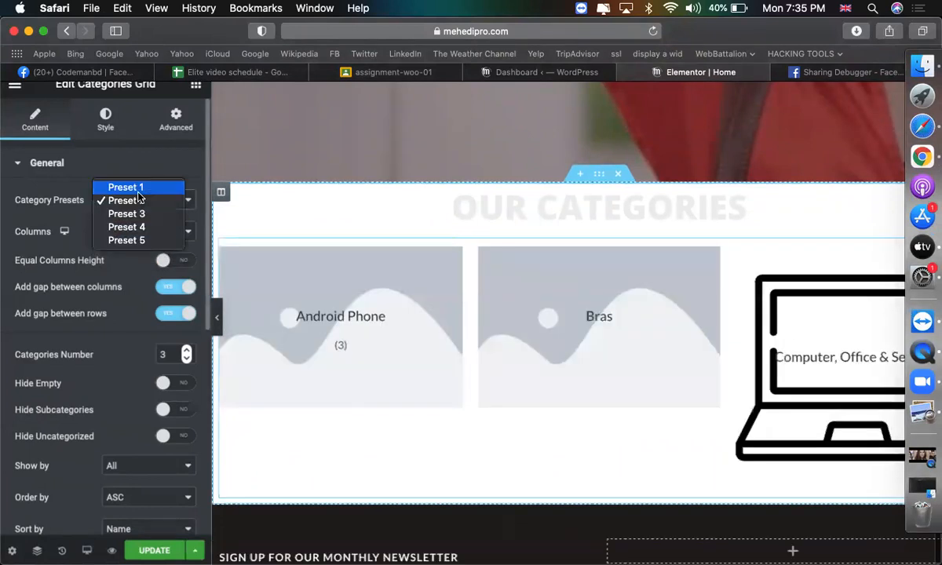
pyautogui.click(126, 213)
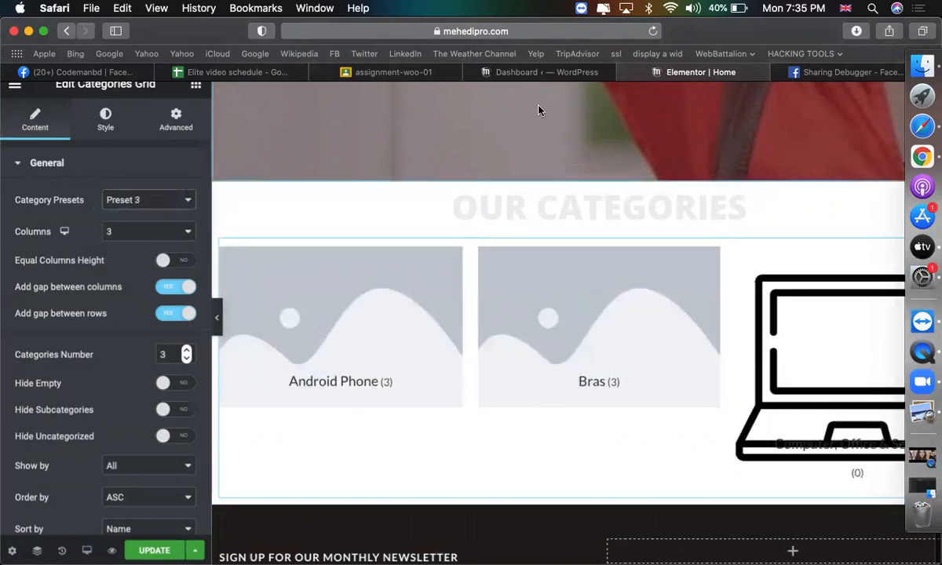
pyautogui.click(494, 72)
# In Products > Categories, choose a phone picture as the Android Phone thumbnail.
pyautogui.scroll(-2, 278, 393)
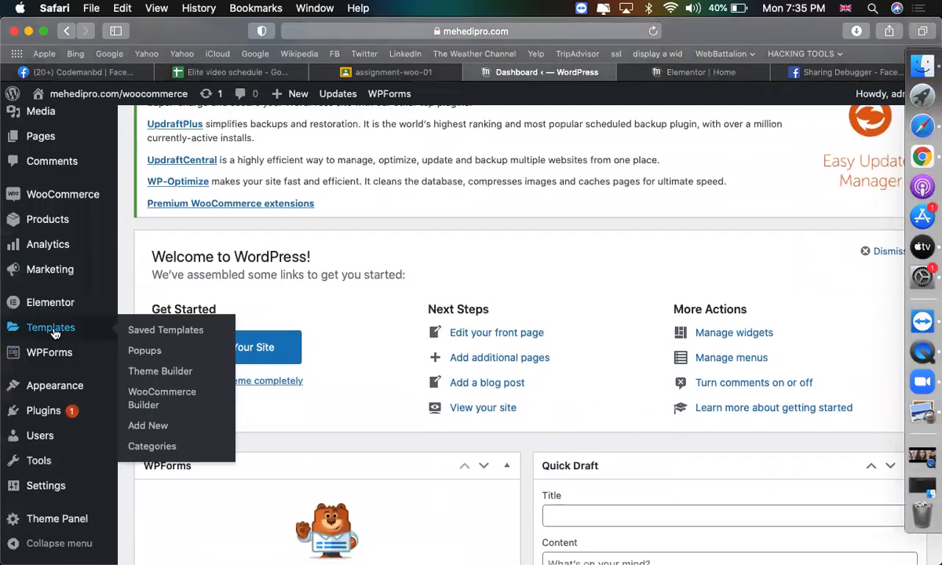
pyautogui.moveTo(63, 220)
pyautogui.click(142, 267)
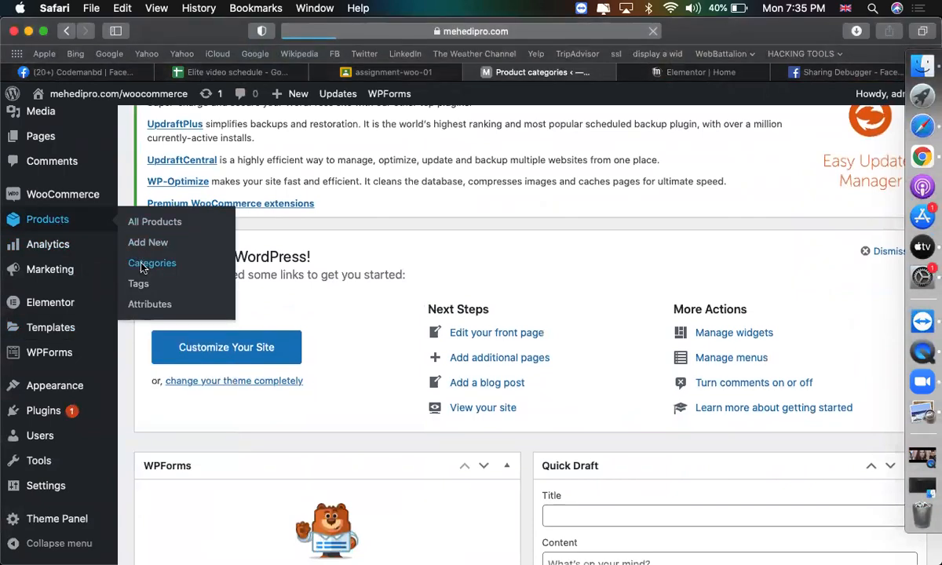
pyautogui.scroll(-10, 507, 298)
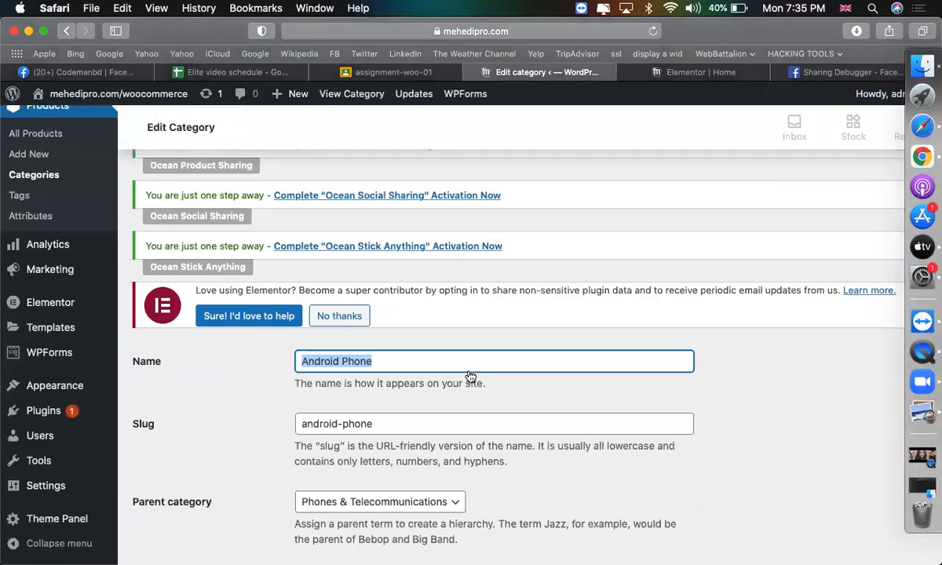
pyautogui.scroll(-5, 467, 378)
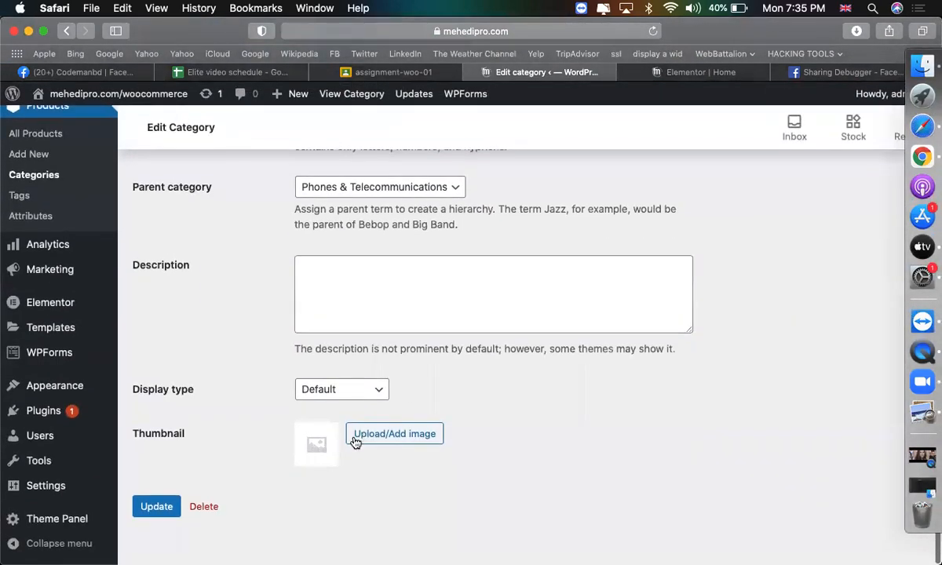
pyautogui.click(358, 441)
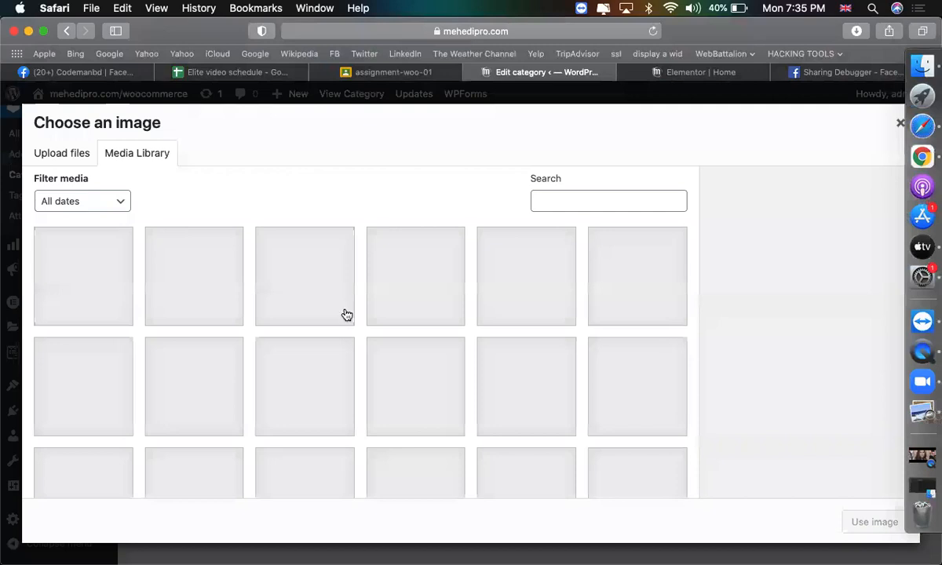
pyautogui.scroll(-10, 300, 424)
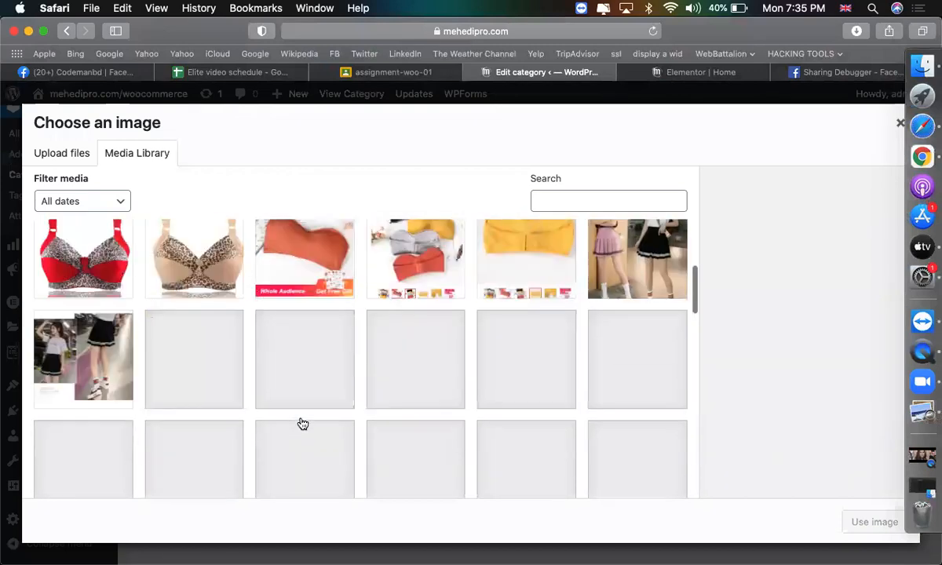
pyautogui.click(506, 324)
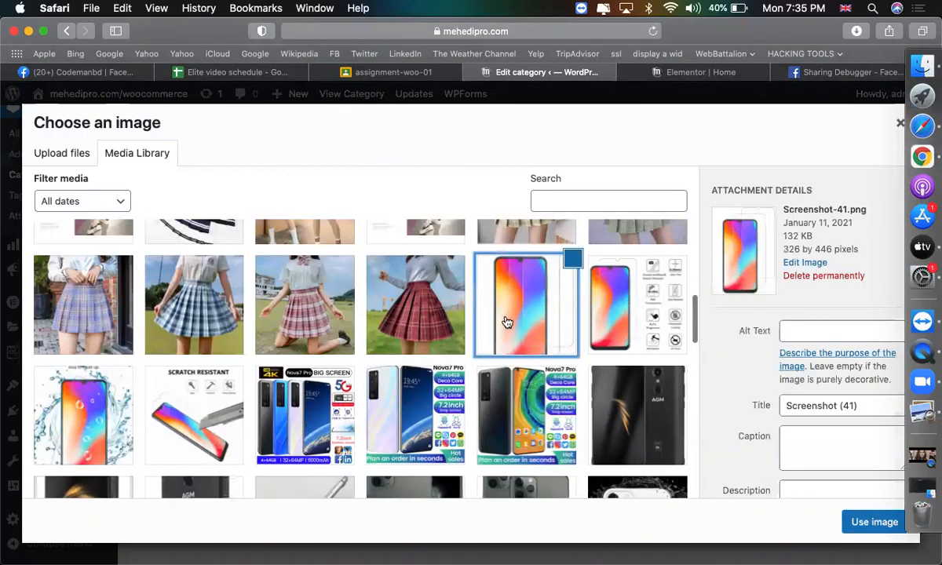
pyautogui.click(875, 522)
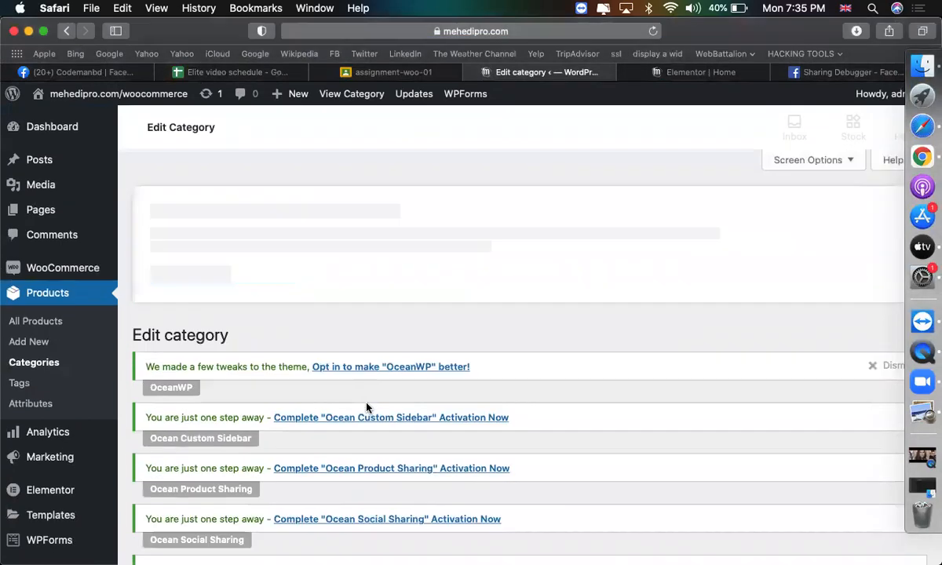
# Confirm the phone picture as the category thumbnail and return to Elementor.
pyautogui.scroll(-3, 227, 229)
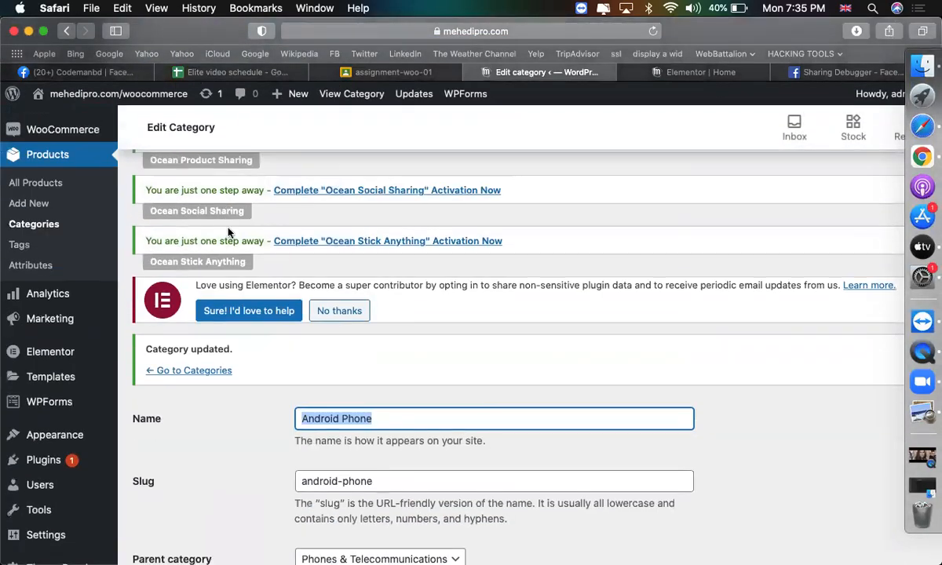
pyautogui.scroll(-4, 236, 395)
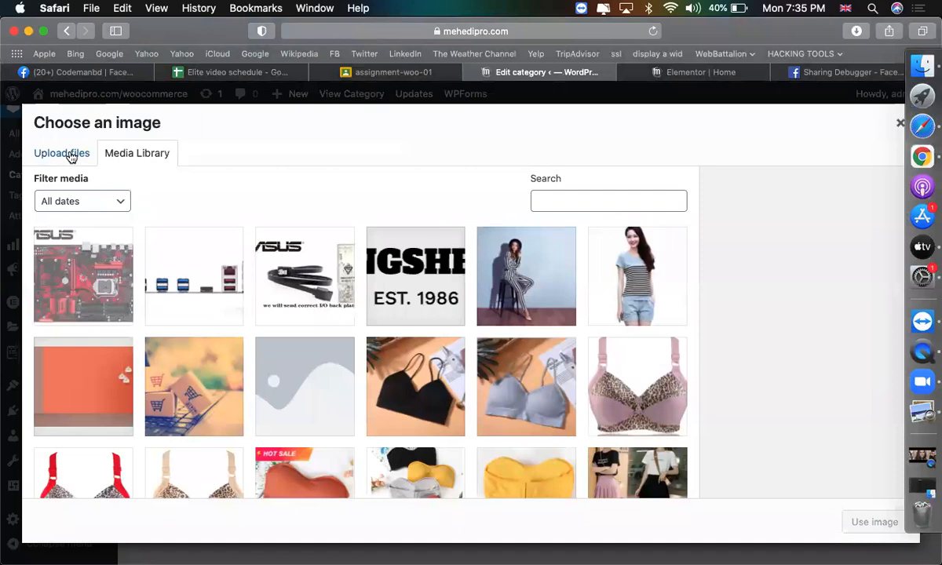
pyautogui.scroll(-10, 416, 353)
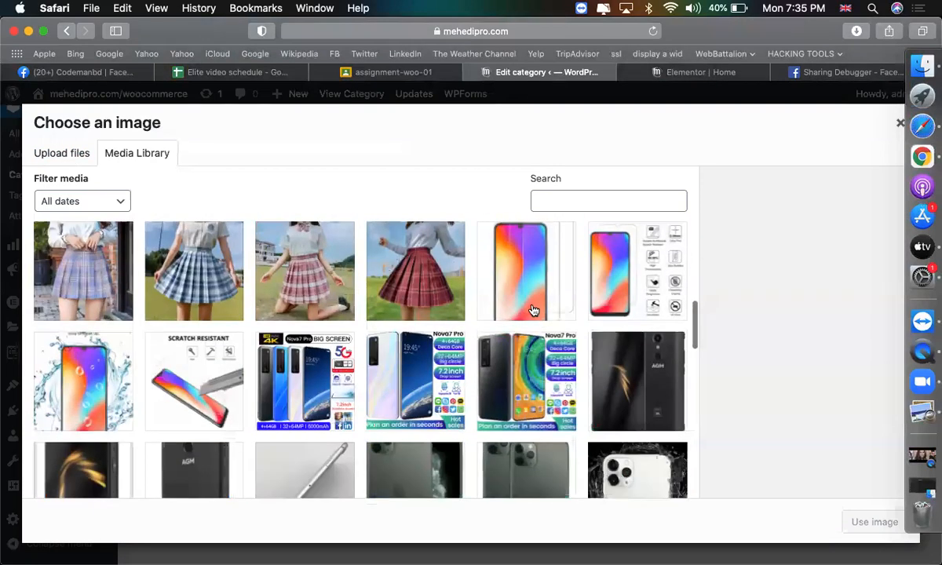
pyautogui.click(532, 310)
pyautogui.click(871, 522)
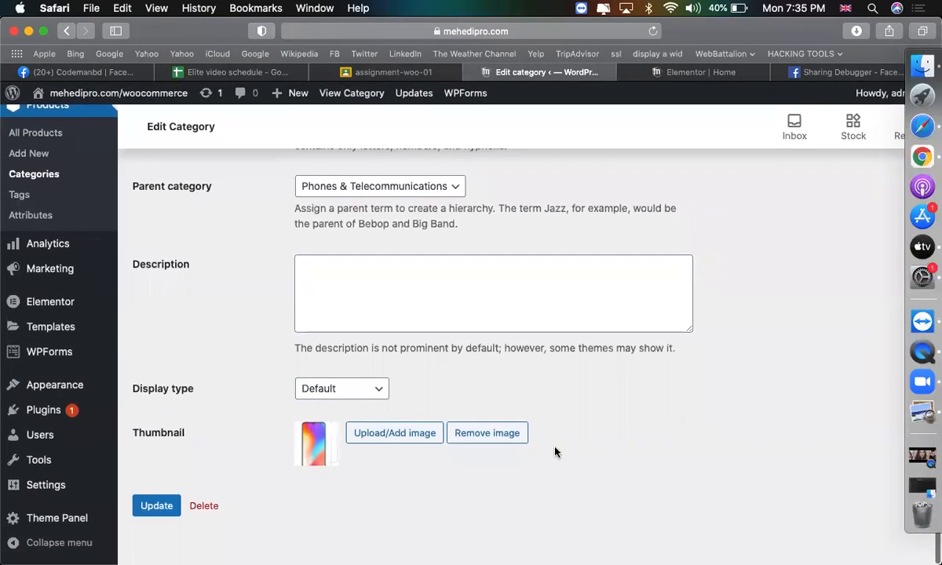
pyautogui.hotkey('ctrl', 'Tab')
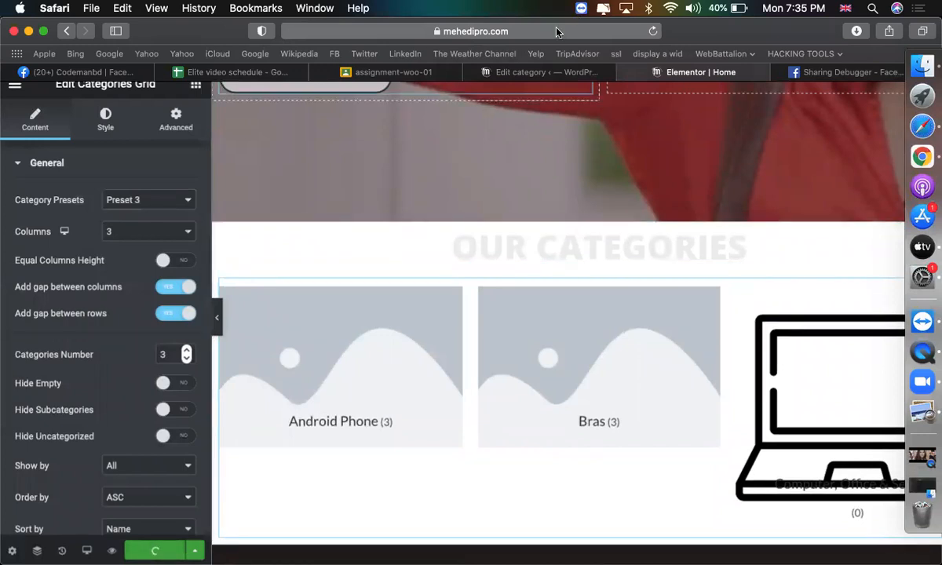
# Reload the Elementor editor so the Android Phone tile shows its new thumbnail.
pyautogui.click(556, 31)
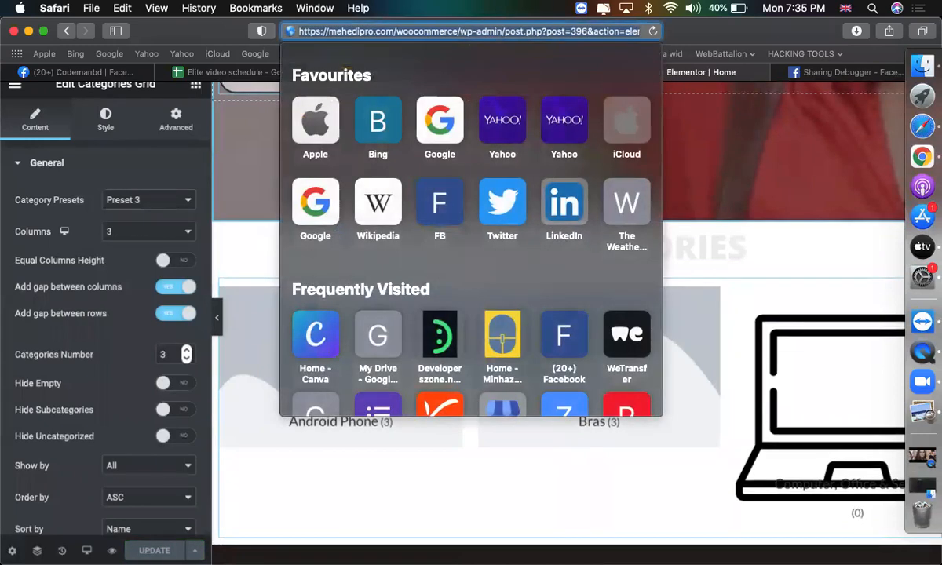
pyautogui.press('Return')
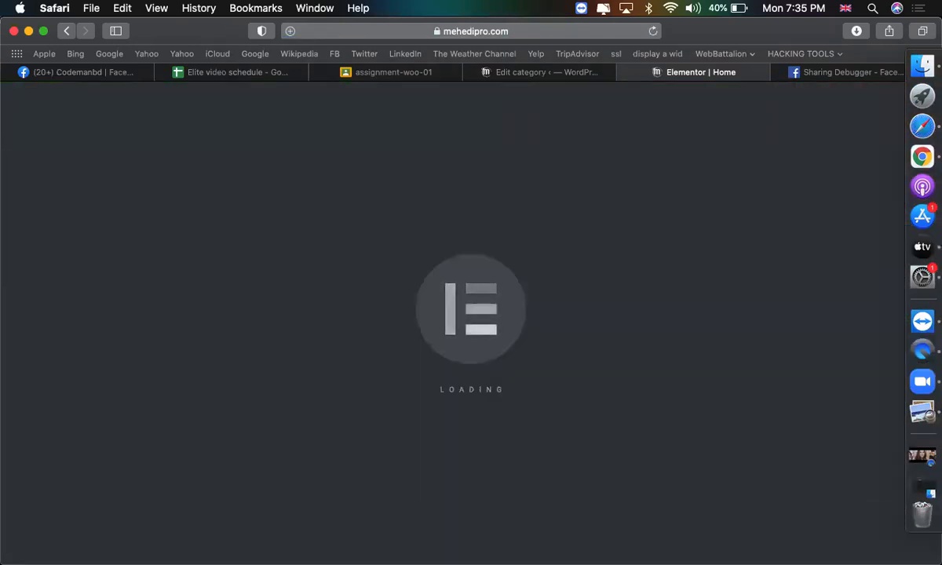
pyautogui.scroll(-15, 640, 336)
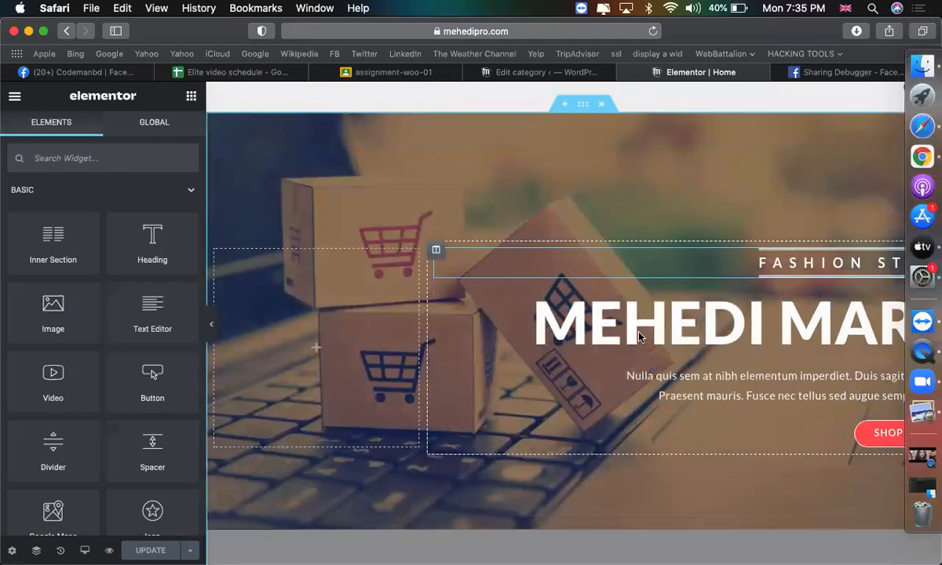
pyautogui.scroll(15, 639, 336)
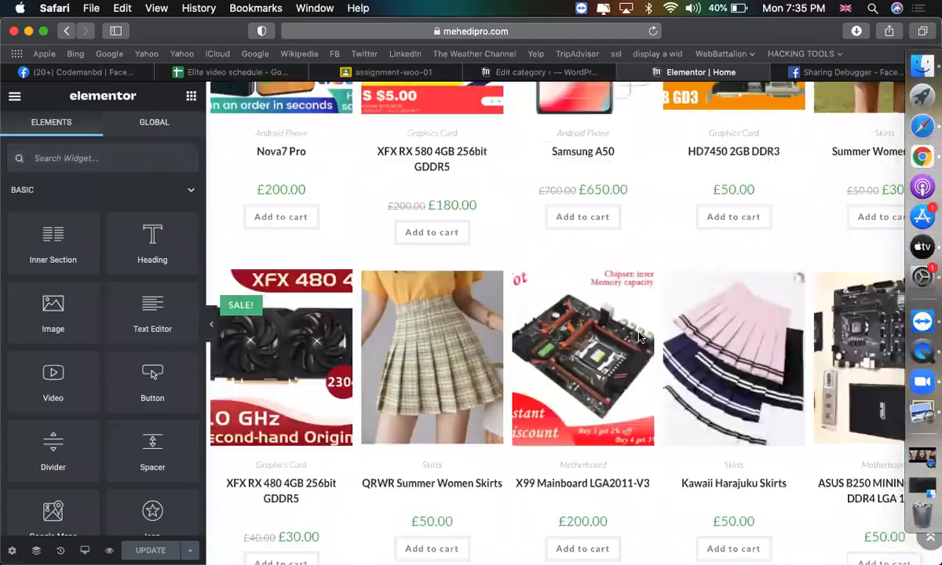
pyautogui.scroll(-8, 685, 460)
pyautogui.scroll(-10, 685, 463)
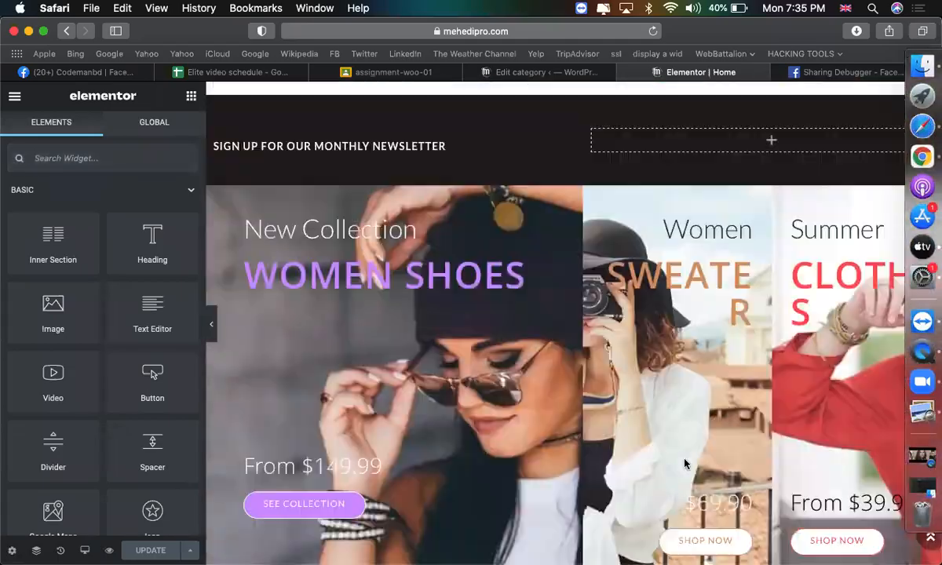
pyautogui.scroll(5, 685, 464)
pyautogui.scroll(5, 684, 459)
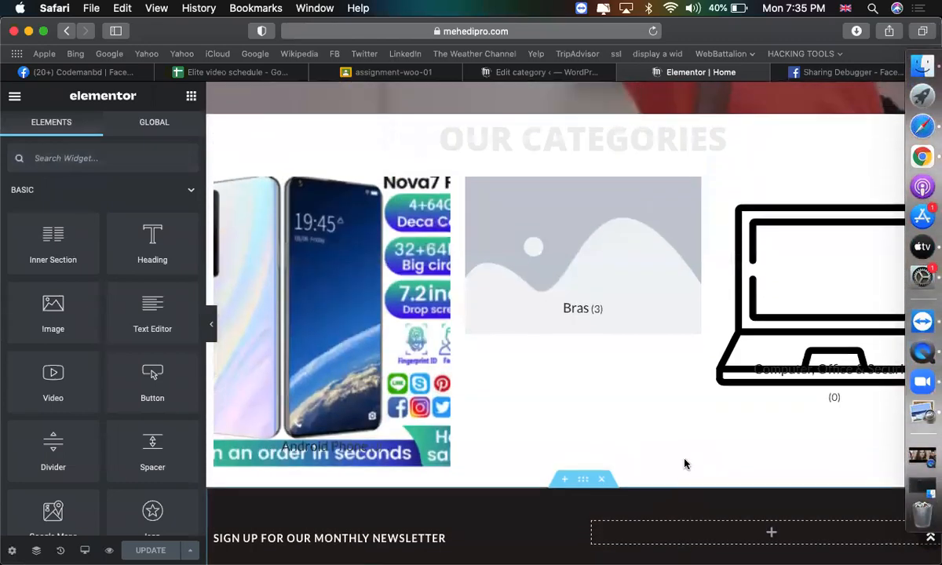
pyautogui.scroll(-2, 299, 448)
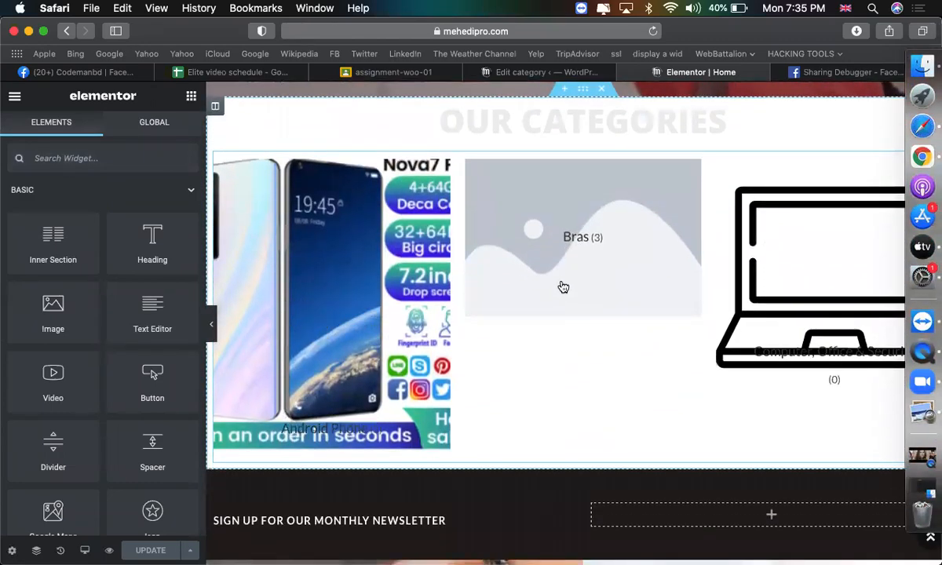
# Lay out the Categories Grid in 3 columns with Equal Columns Height turned on.
pyautogui.click(382, 308)
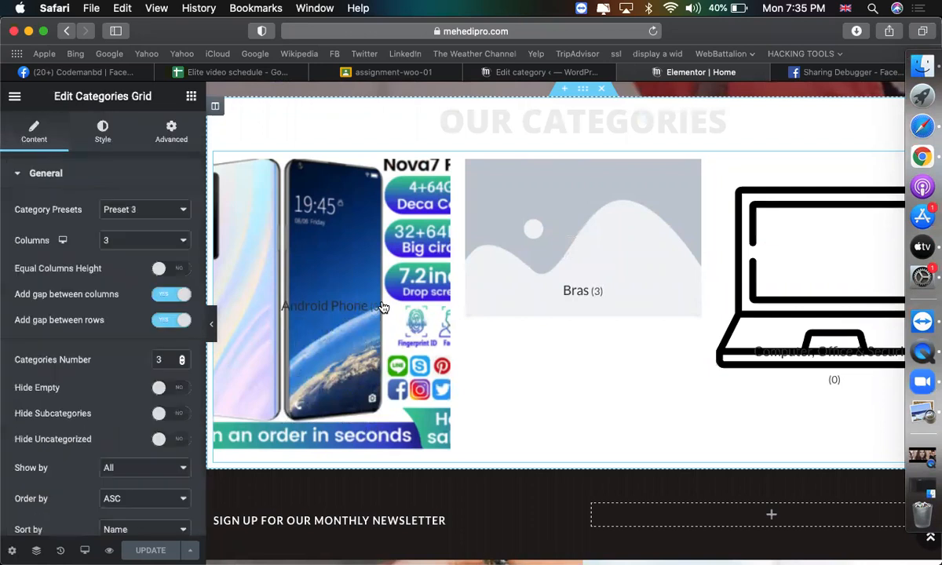
pyautogui.click(141, 240)
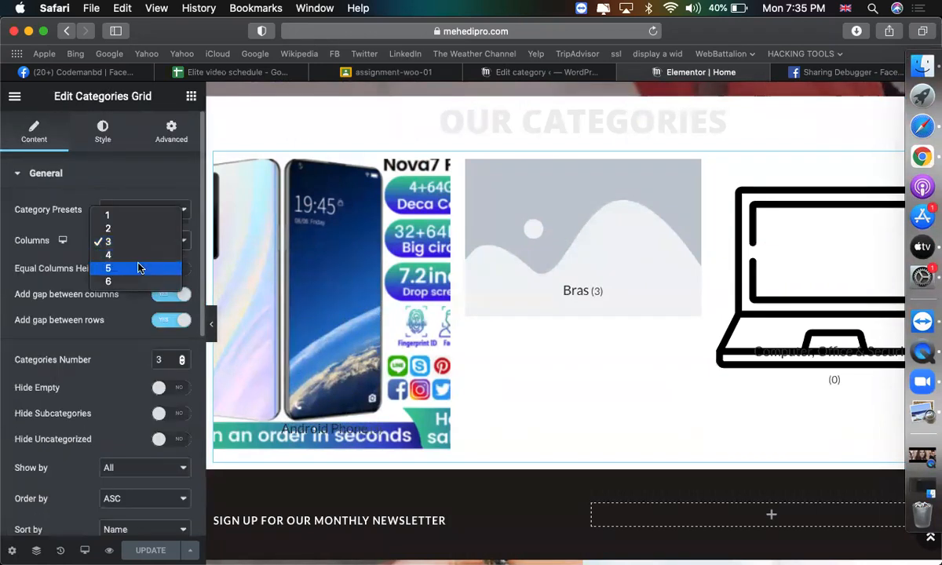
pyautogui.click(138, 267)
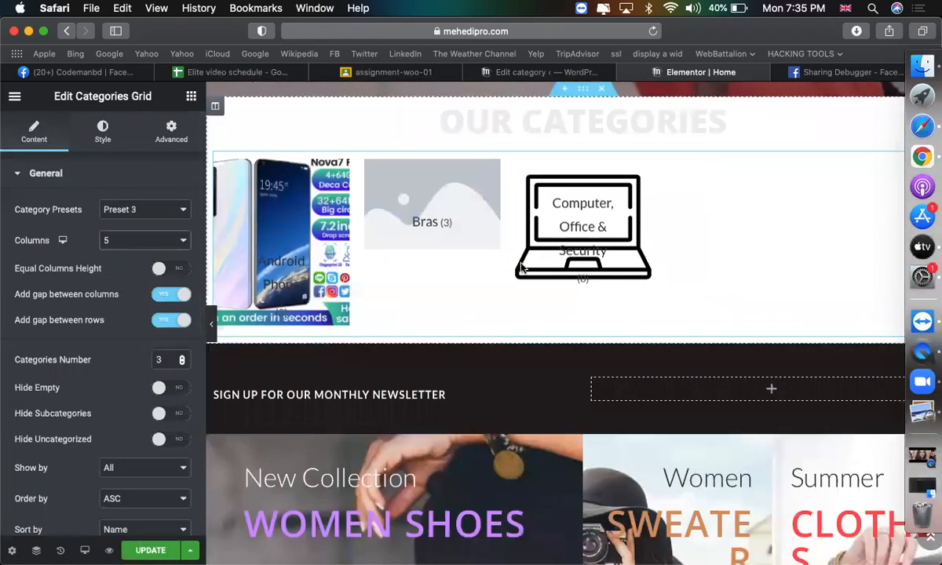
pyautogui.click(130, 242)
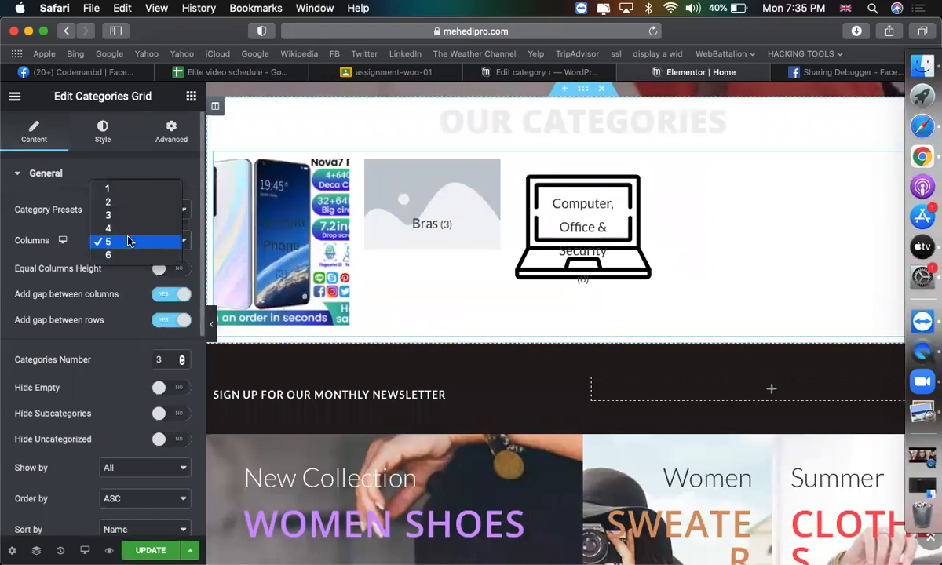
pyautogui.click(115, 218)
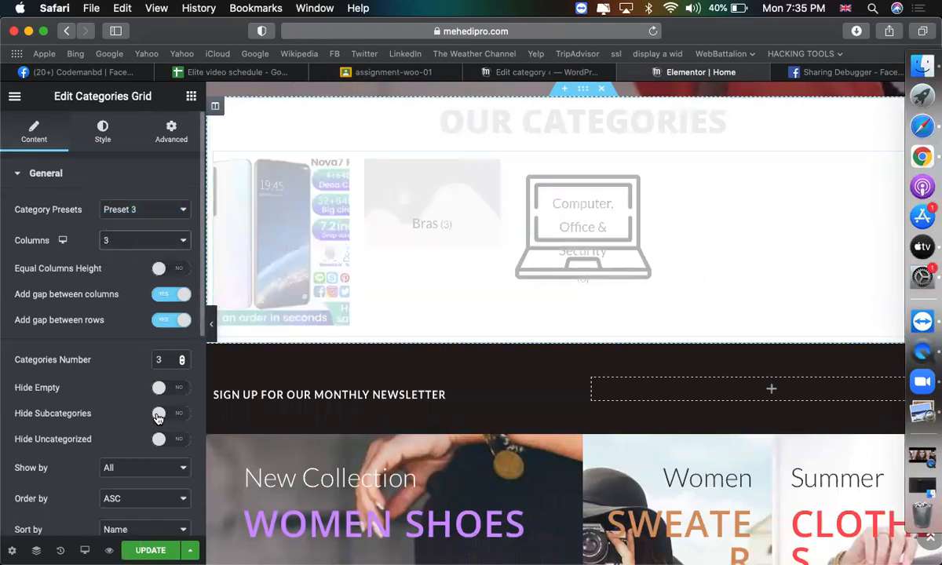
pyautogui.click(173, 271)
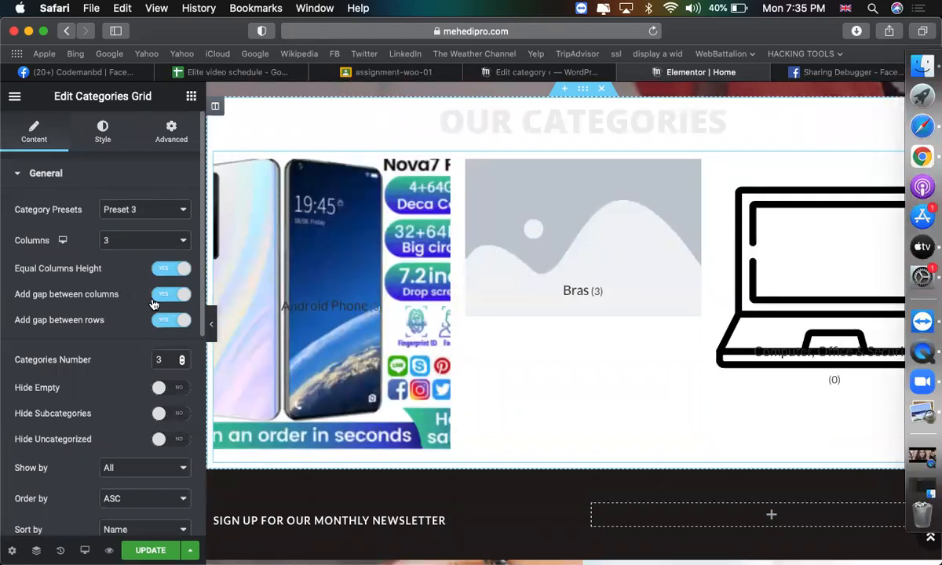
pyautogui.scroll(-2, 126, 350)
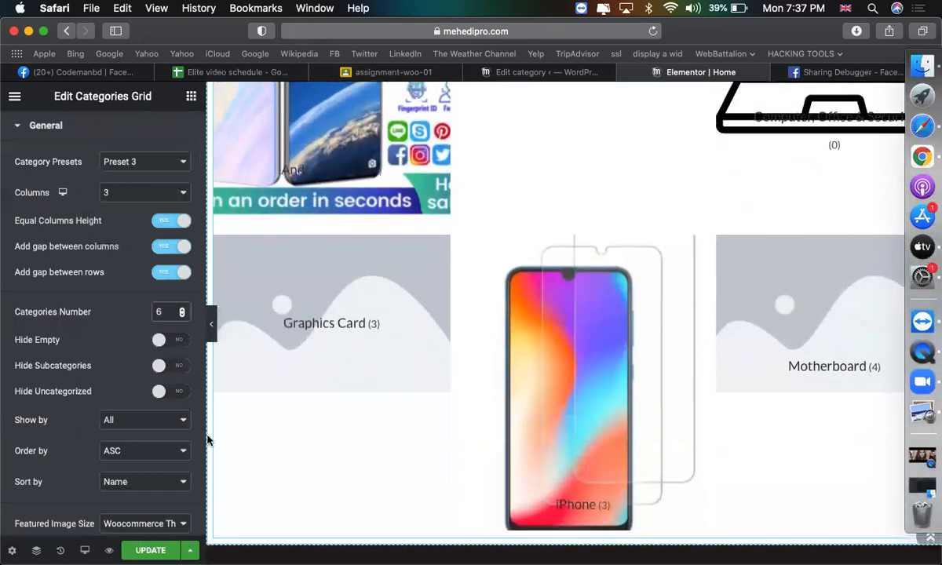
# Turn on Enable Carousel for the categories grid, keeping Slides to Scroll at 1.
pyautogui.scroll(-8, 126, 454)
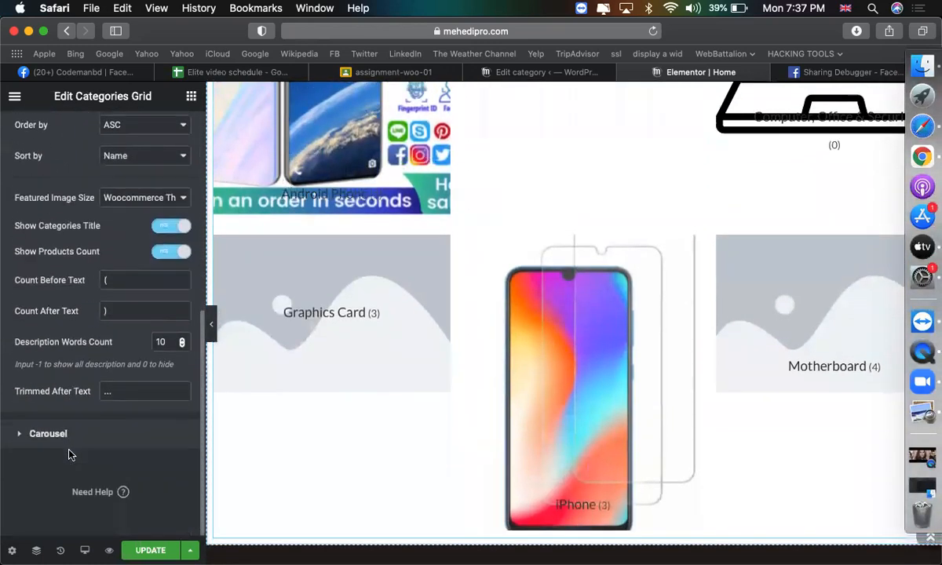
pyautogui.click(66, 430)
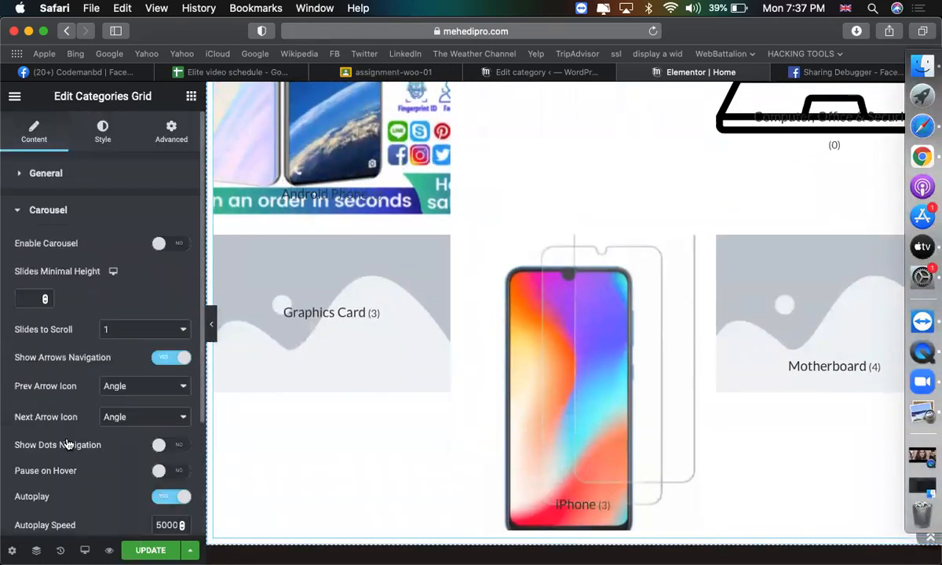
pyautogui.click(169, 242)
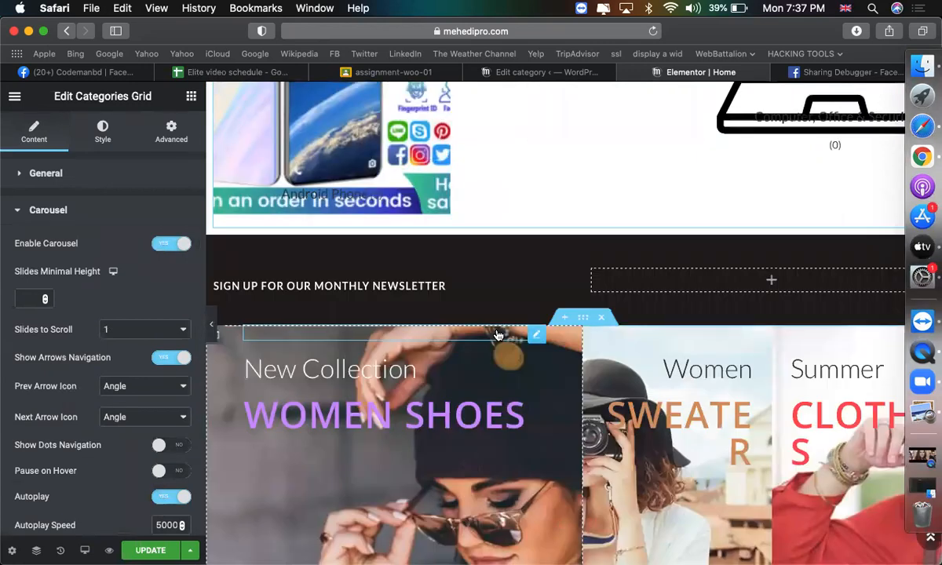
pyautogui.scroll(3, 498, 335)
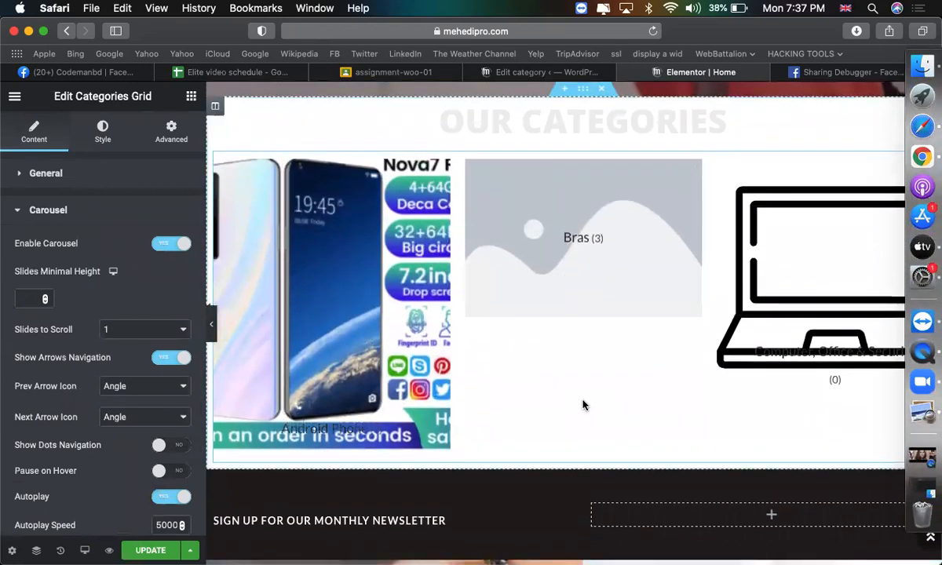
pyautogui.scroll(-1, 635, 332)
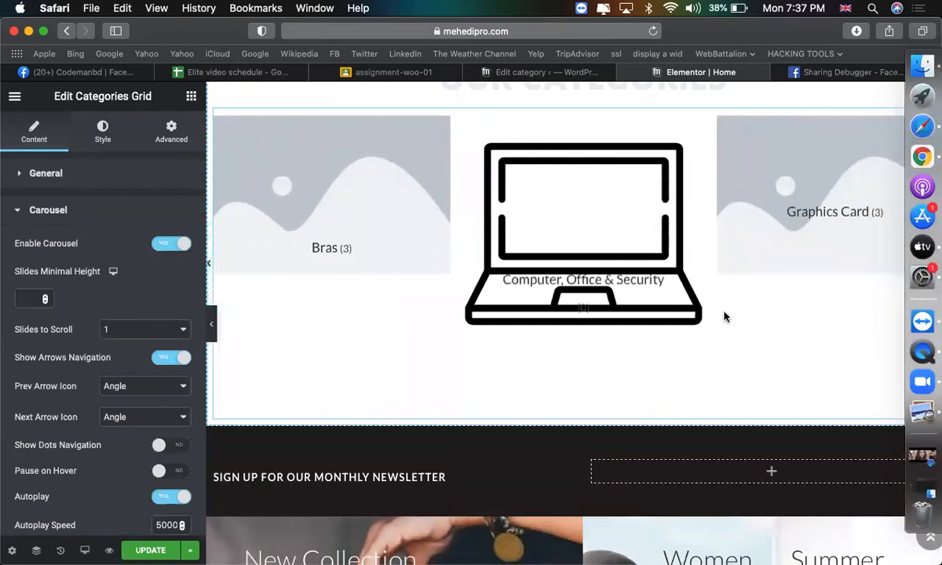
pyautogui.scroll(-5, 526, 310)
pyautogui.scroll(6, 526, 311)
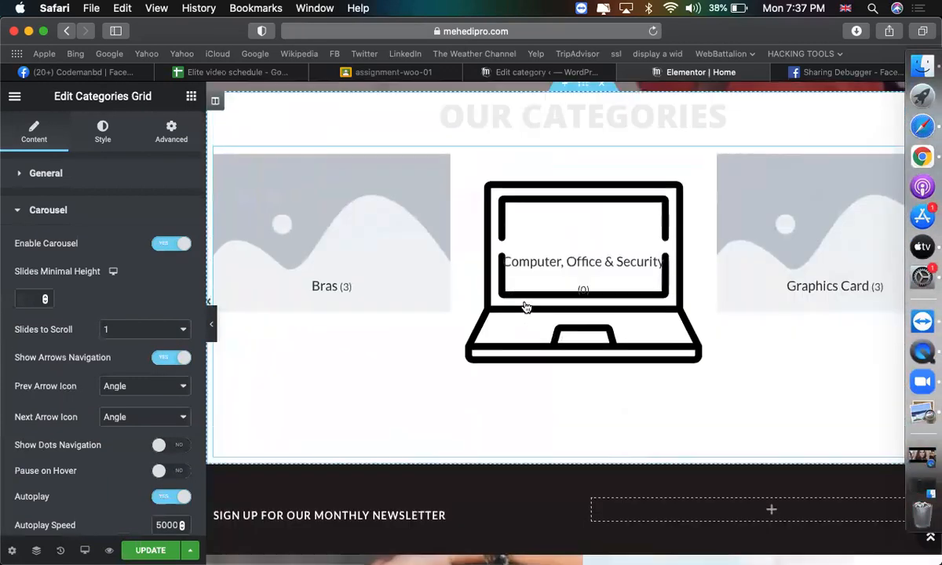
pyautogui.click(144, 328)
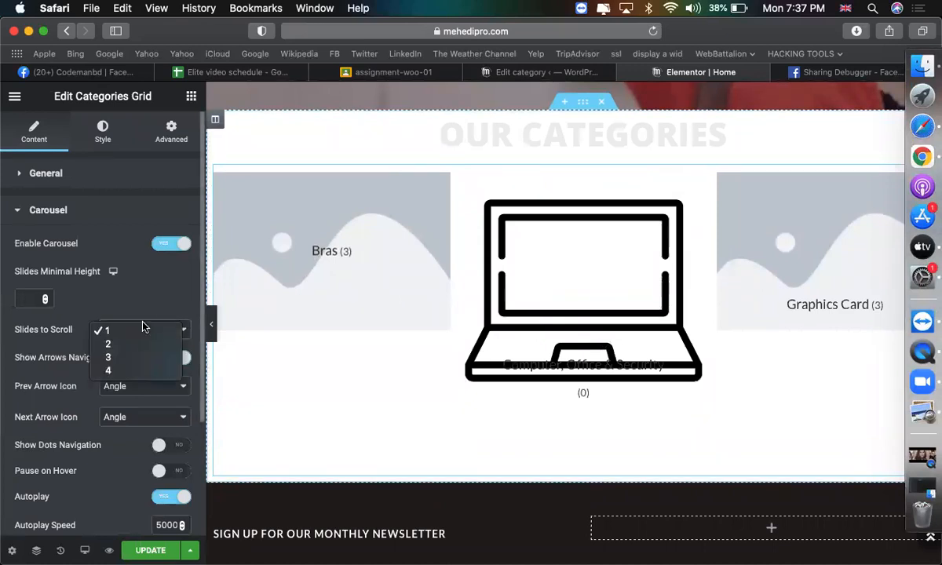
pyautogui.click(137, 329)
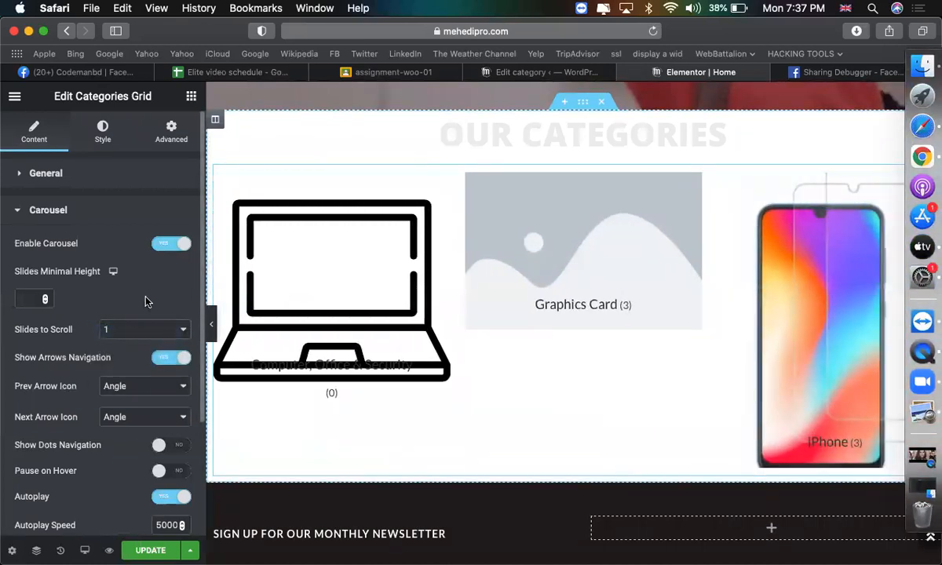
pyautogui.scroll(-5, 704, 224)
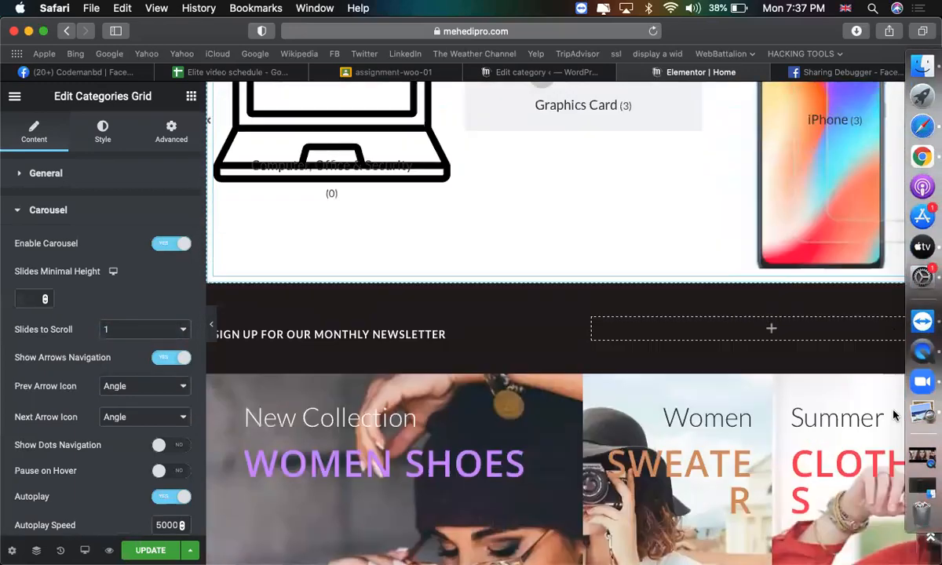
pyautogui.scroll(4, 704, 224)
pyautogui.scroll(-2, 589, 400)
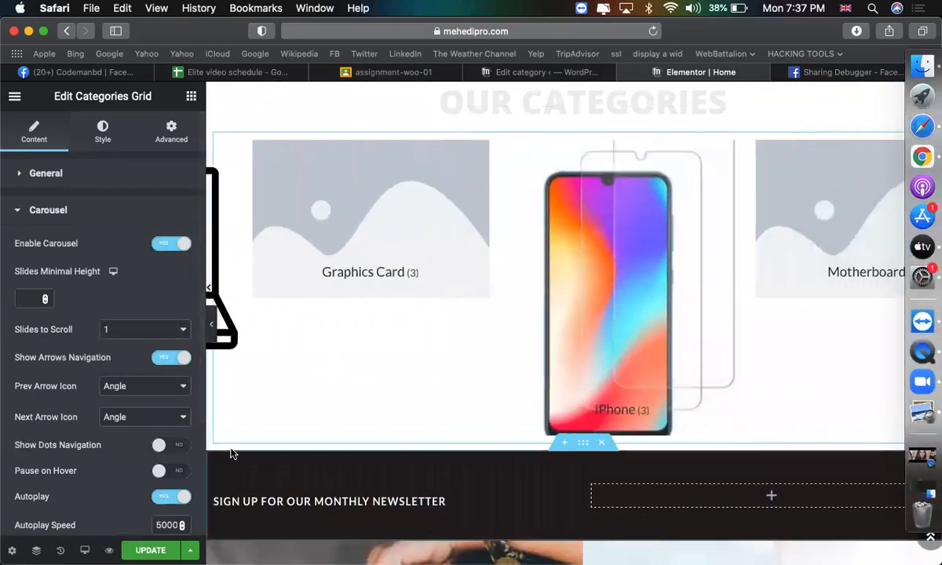
pyautogui.scroll(1, 232, 452)
# Delete the categories carousel beneath the OUR CATEGORIES heading.
pyautogui.scroll(2, 610, 143)
pyautogui.rightClick(567, 343)
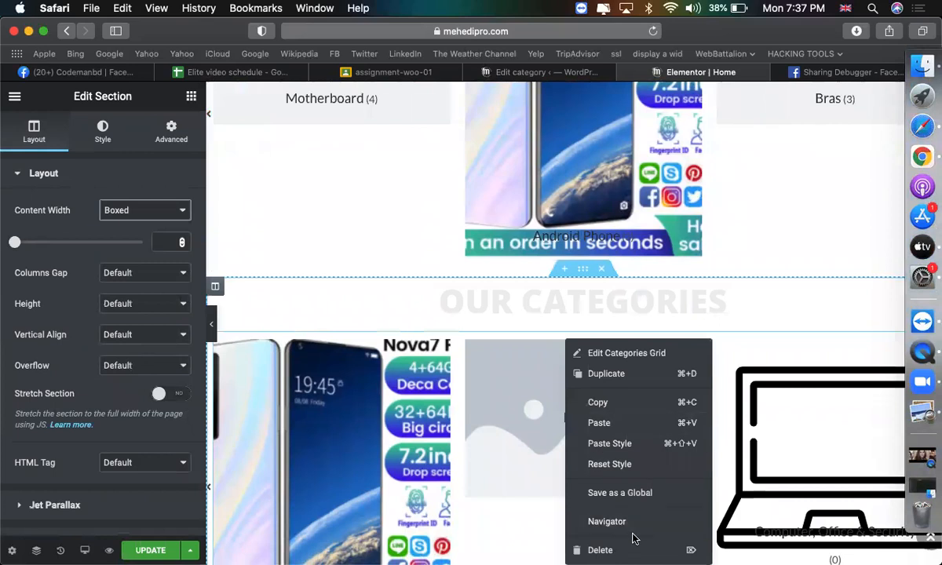
pyautogui.click(624, 550)
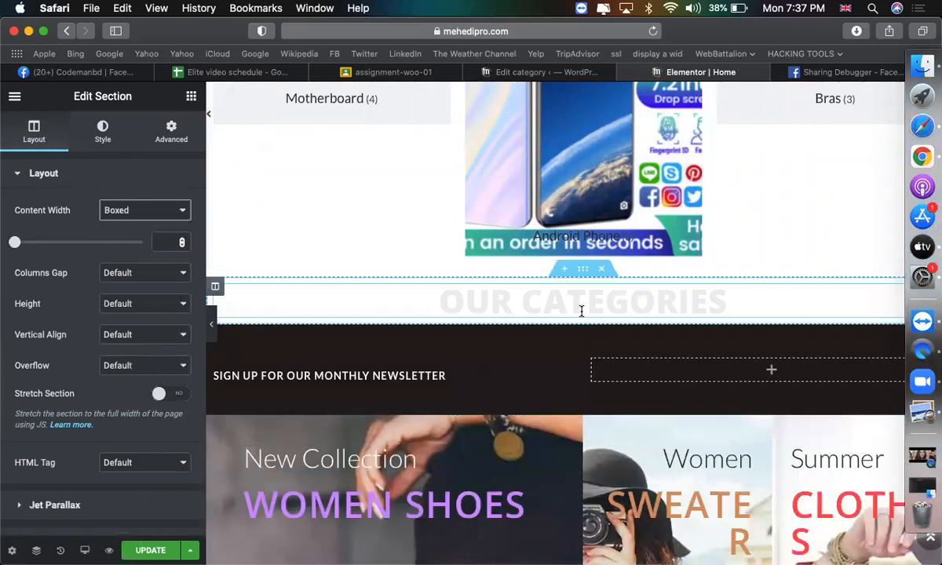
# Browse the widgets panel down to the Jet Woo Builder widgets.
pyautogui.click(190, 96)
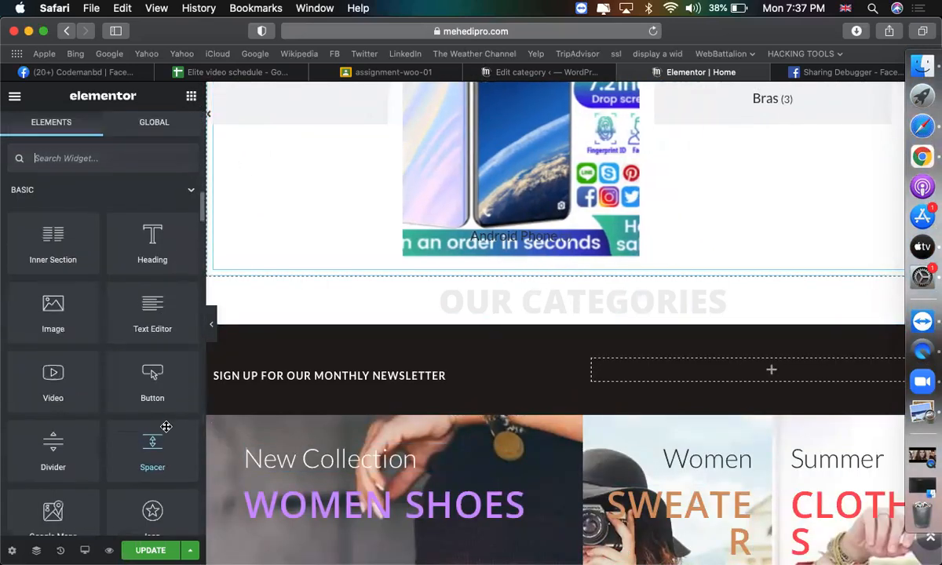
pyautogui.scroll(-5, 167, 426)
pyautogui.scroll(-10, 167, 427)
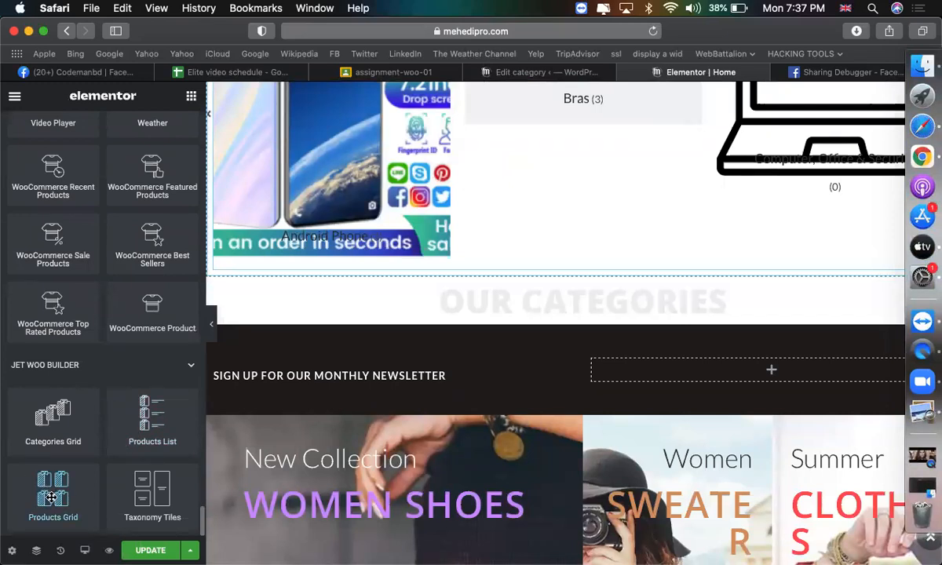
# Add a Jet Woo Builder Products Grid below OUR CATEGORIES using the current query.
pyautogui.moveTo(52, 497); pyautogui.dragTo(742, 277)
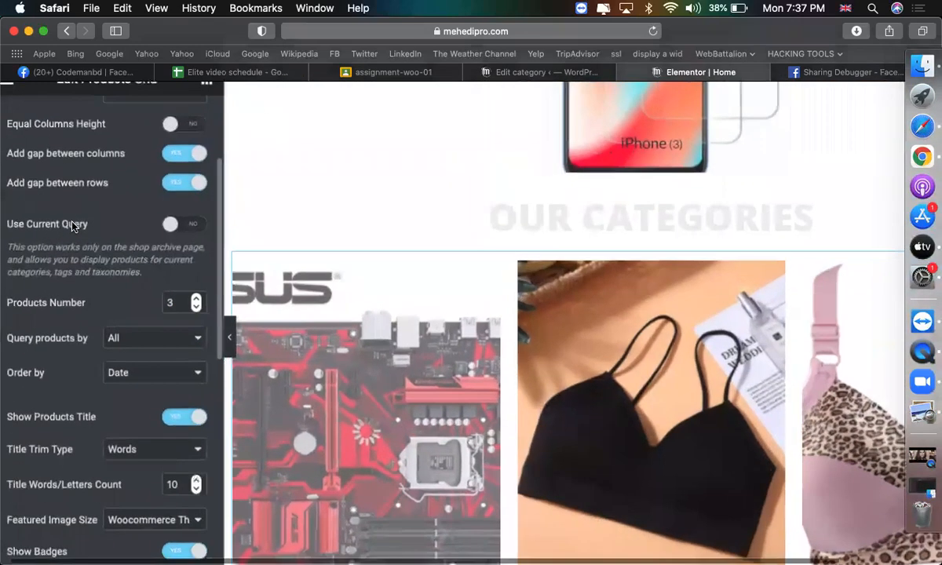
pyautogui.scroll(5, 67, 207)
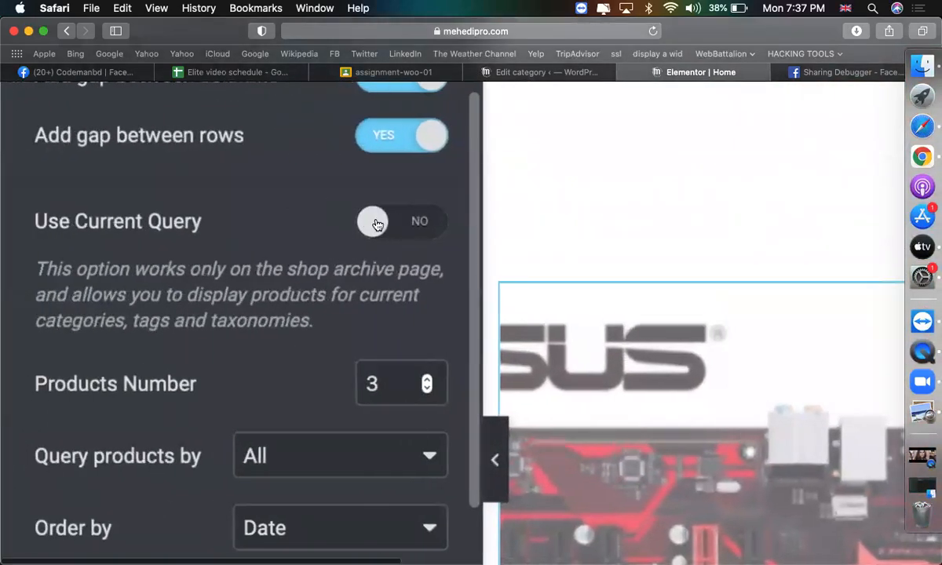
pyautogui.click(377, 224)
pyautogui.scroll(-4, 310, 295)
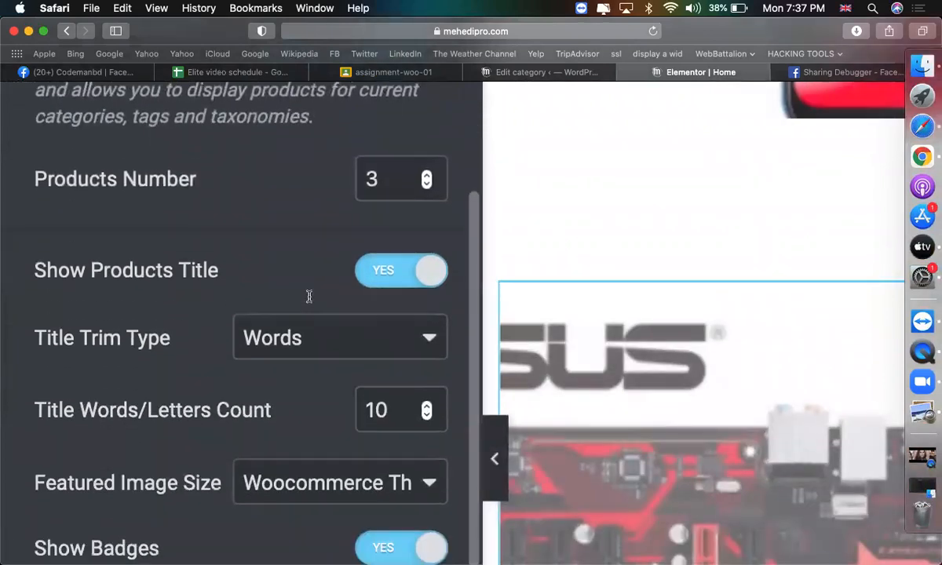
pyautogui.scroll(-4, 309, 296)
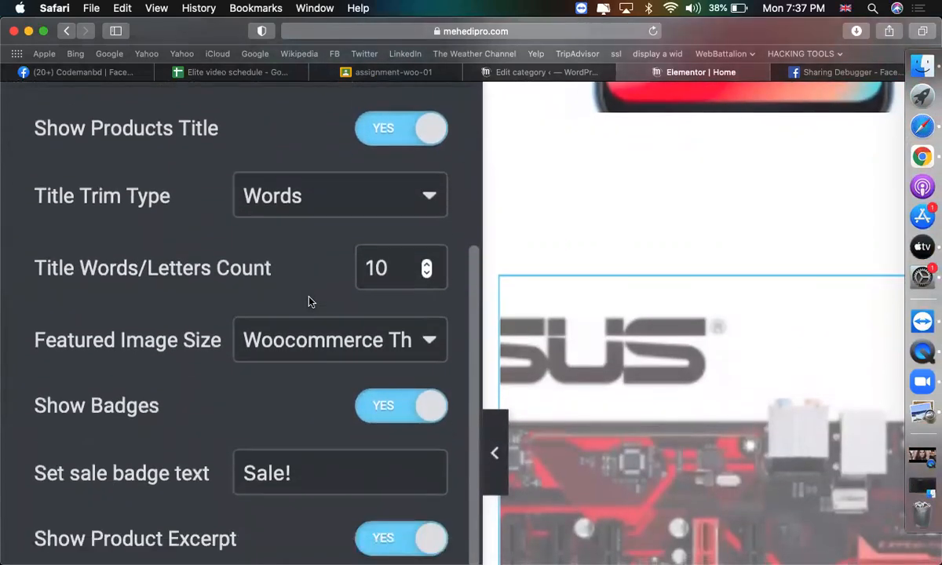
pyautogui.scroll(-5, 308, 302)
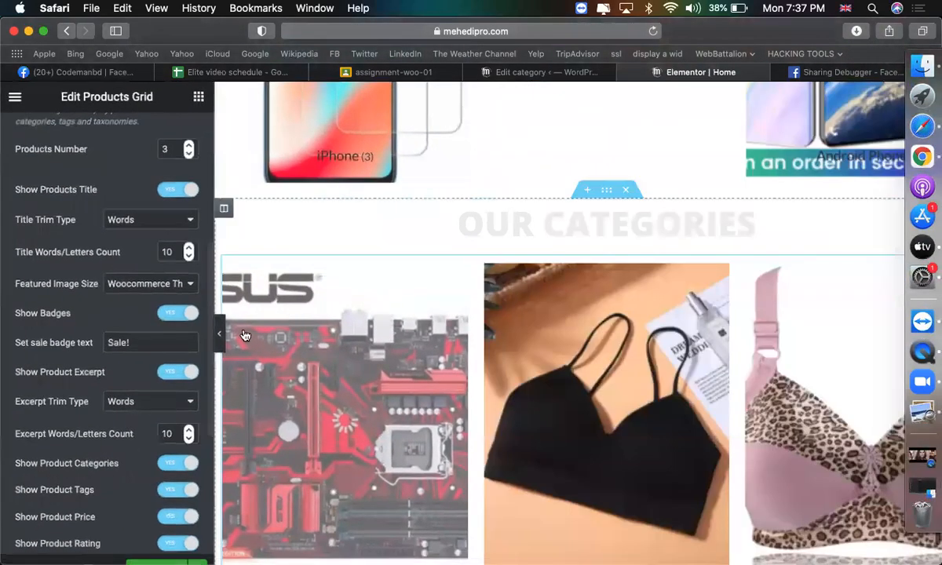
pyautogui.scroll(3, 105, 328)
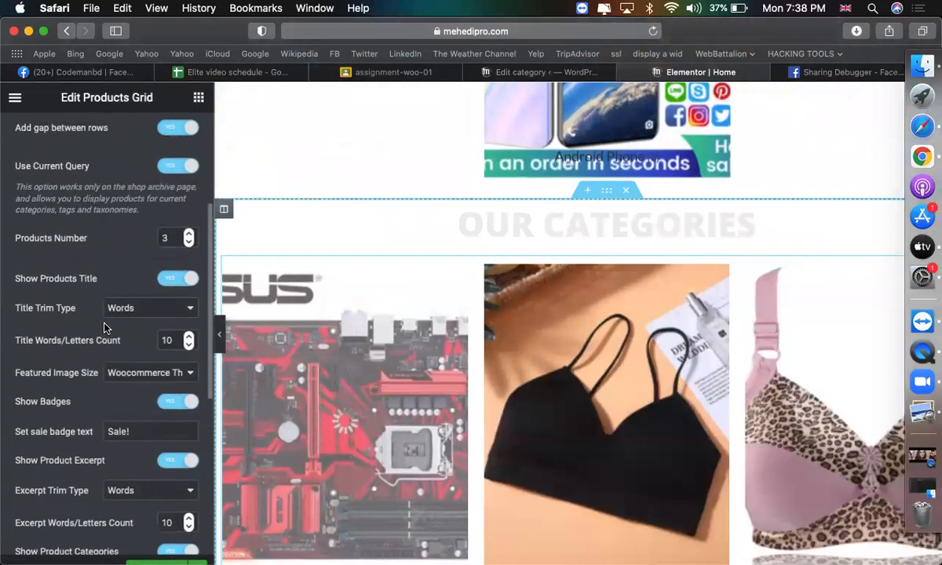
pyautogui.scroll(5, 104, 329)
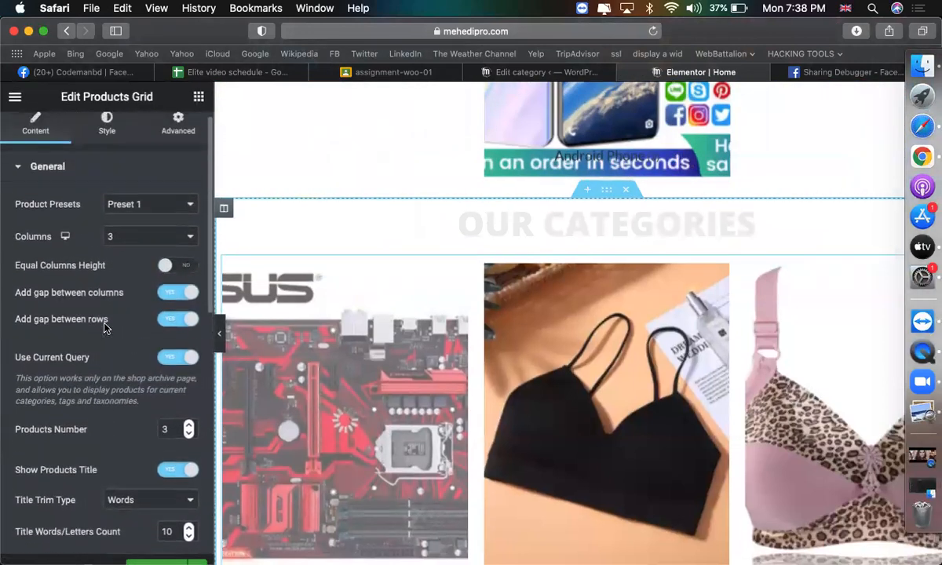
pyautogui.scroll(-2, 102, 306)
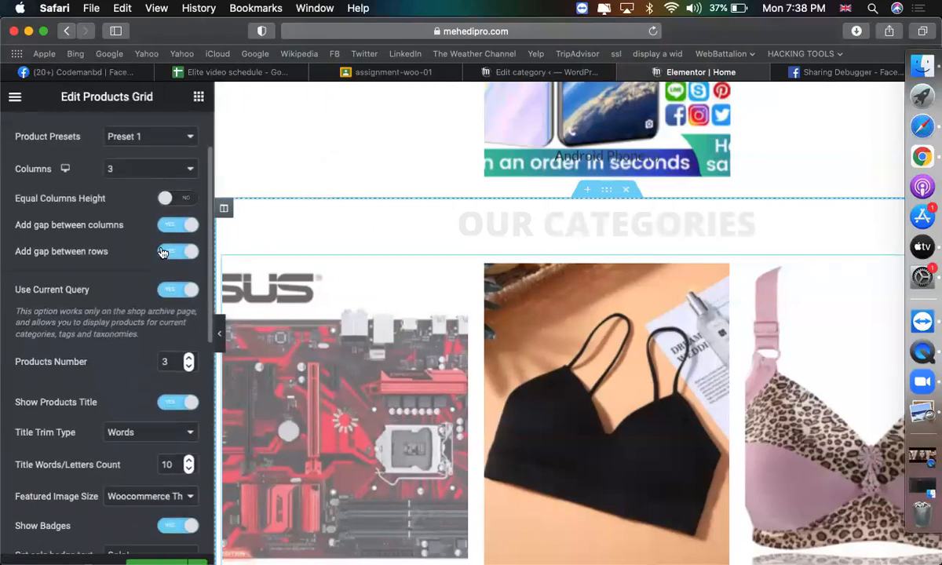
# Make the products grid columns equal height.
pyautogui.click(179, 197)
pyautogui.scroll(-3, 135, 330)
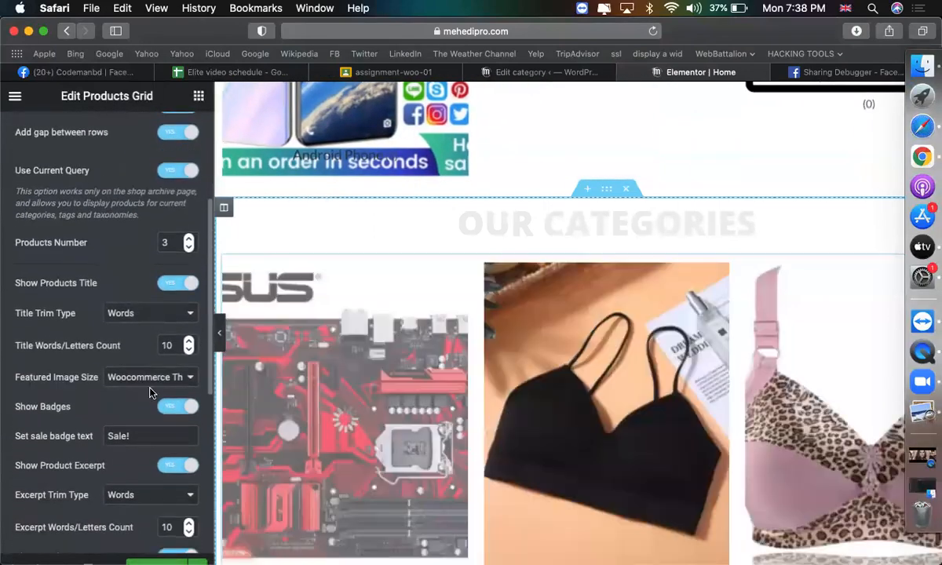
pyautogui.scroll(-2, 152, 390)
pyautogui.scroll(-7, 151, 390)
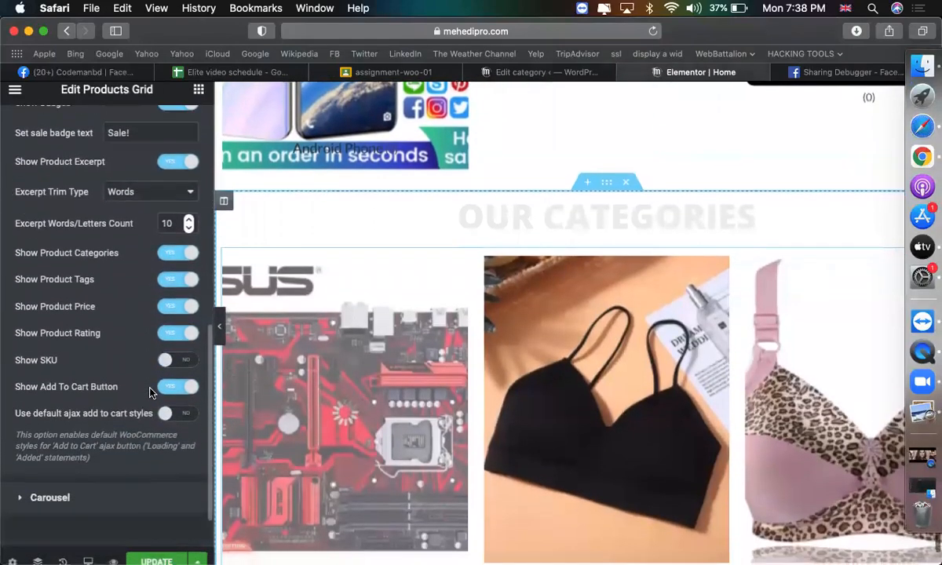
pyautogui.scroll(12, 170, 382)
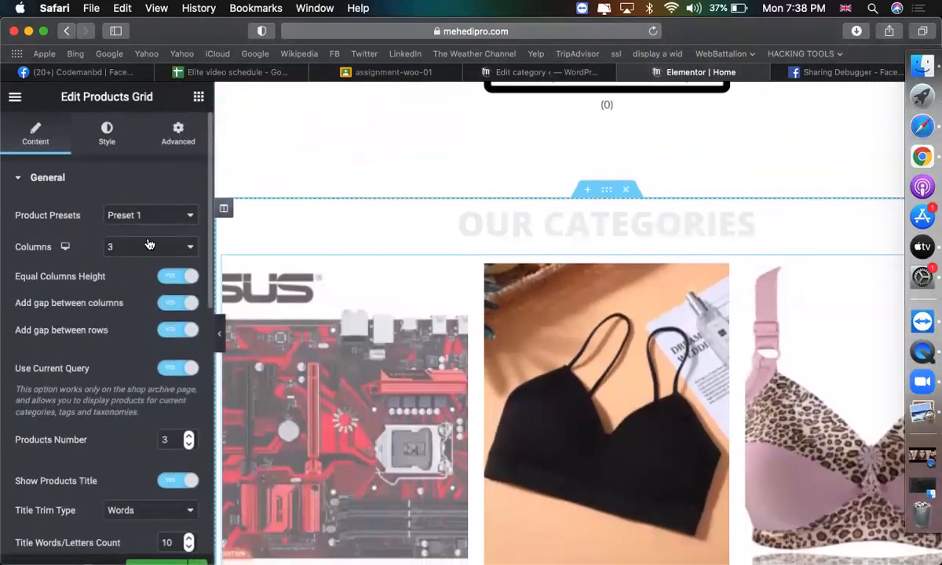
pyautogui.scroll(-4, 122, 314)
pyautogui.scroll(-5, 367, 400)
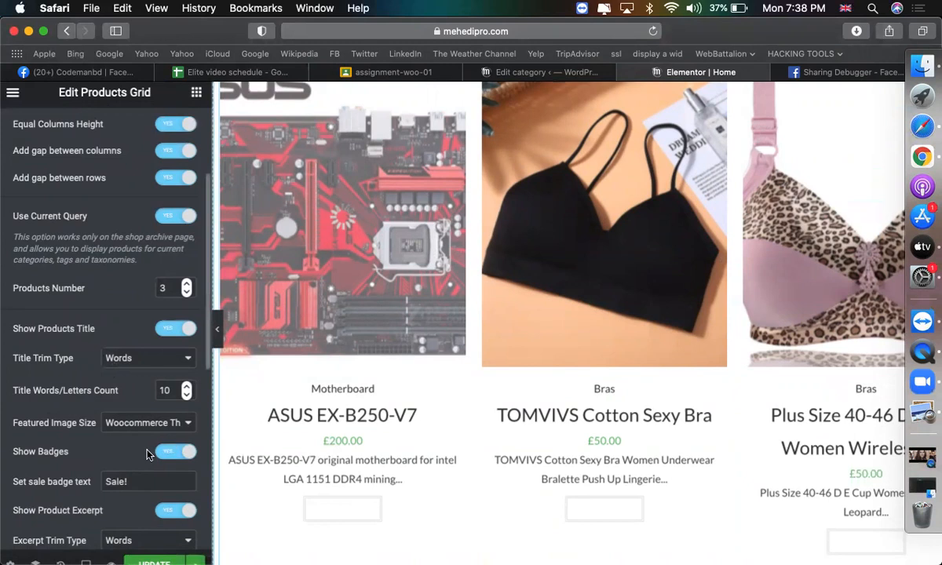
pyautogui.scroll(-2, 137, 424)
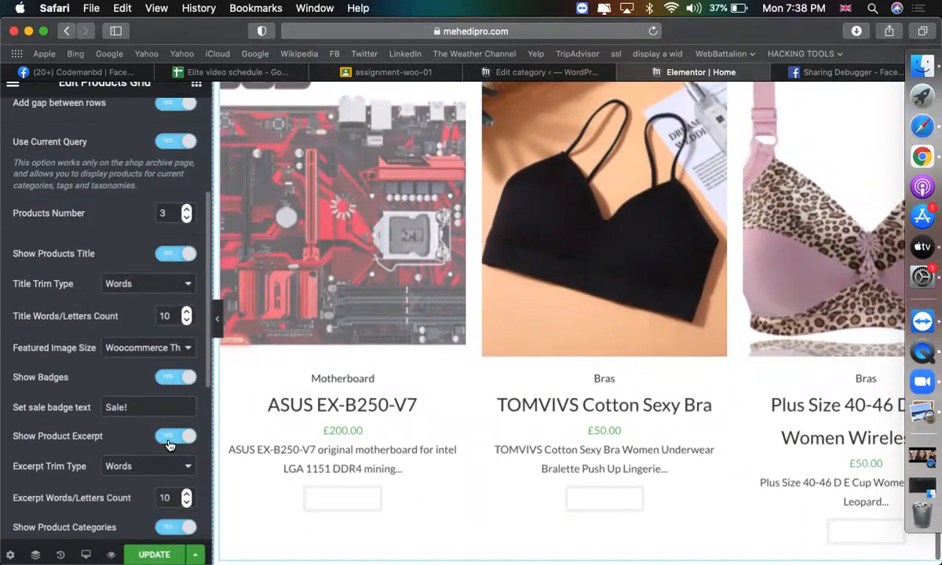
pyautogui.scroll(3, 167, 445)
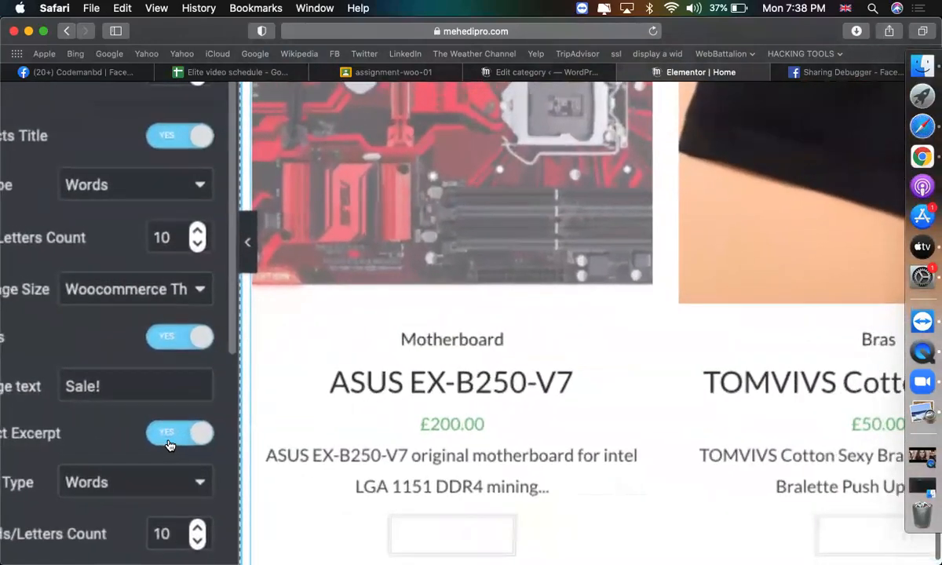
# Set Show Product Excerpt to NO and bring up the grid's Style settings.
pyautogui.click(167, 445)
pyautogui.scroll(-3, 108, 445)
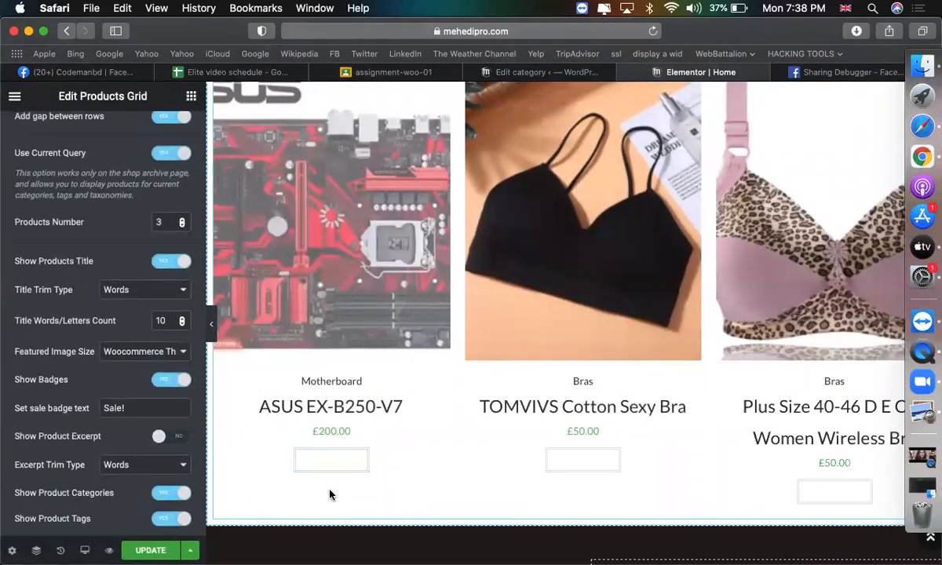
pyautogui.scroll(10, 112, 314)
pyautogui.click(103, 129)
pyautogui.scroll(-2, 112, 353)
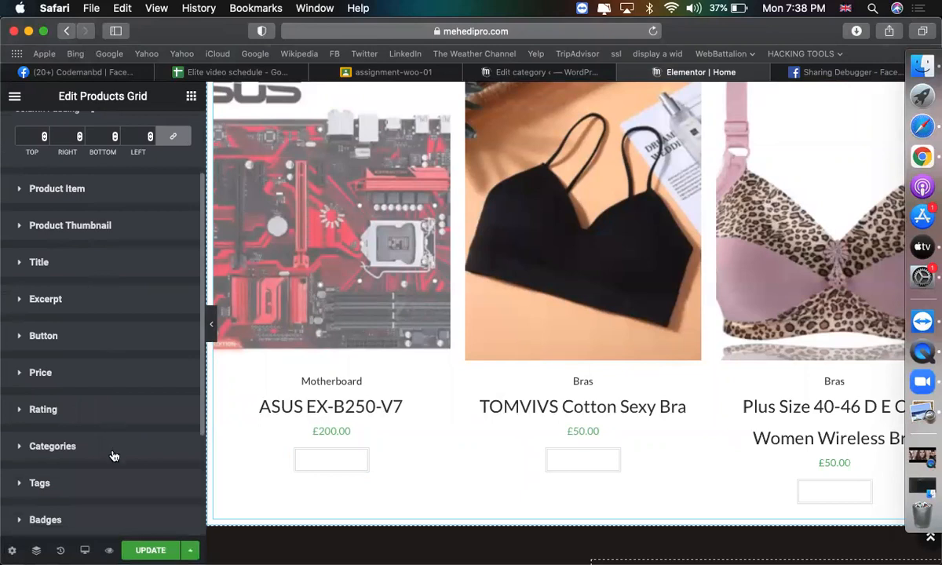
pyautogui.scroll(-4, 106, 463)
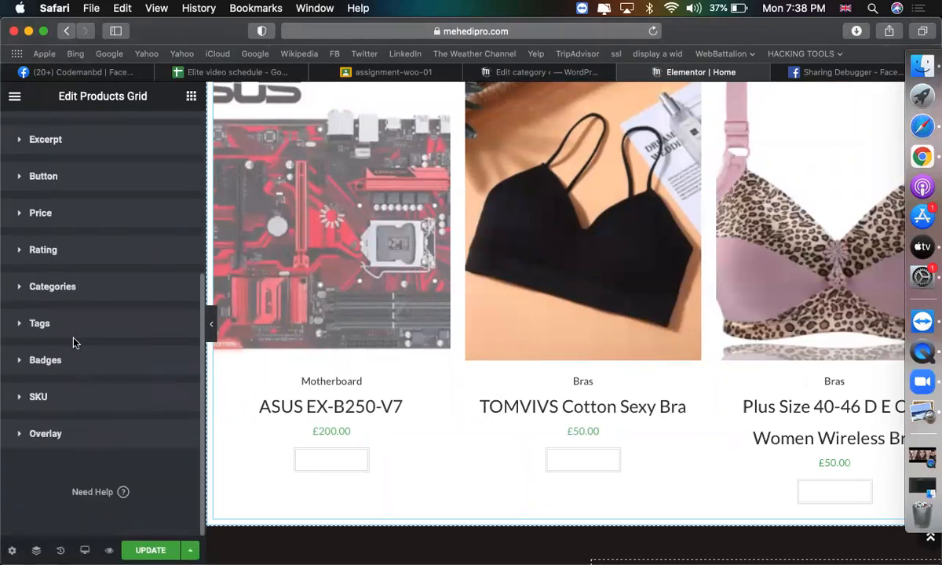
# Give the Add to cart buttons a #FE0B0B background, then go back to Content settings.
pyautogui.click(156, 183)
pyautogui.scroll(-4, 122, 368)
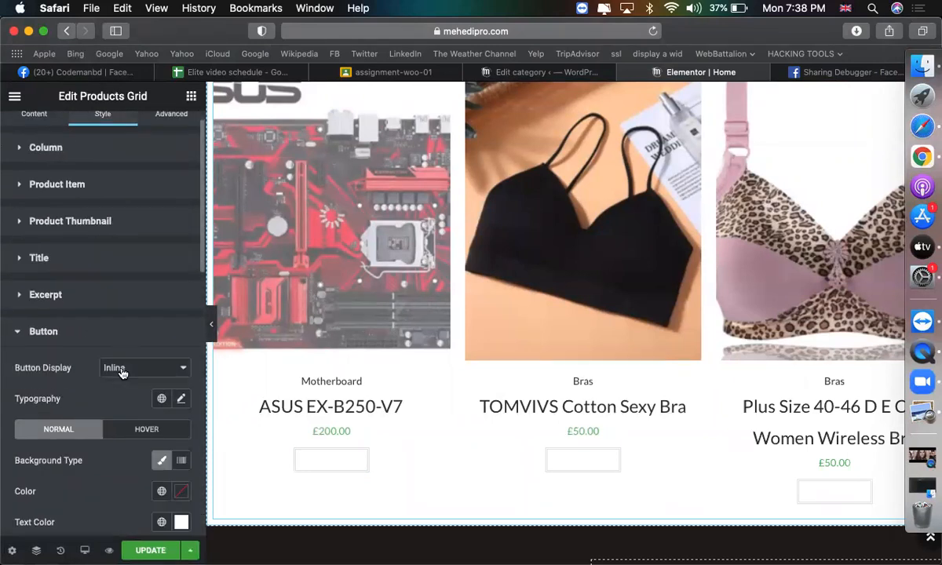
pyautogui.scroll(-1, 77, 421)
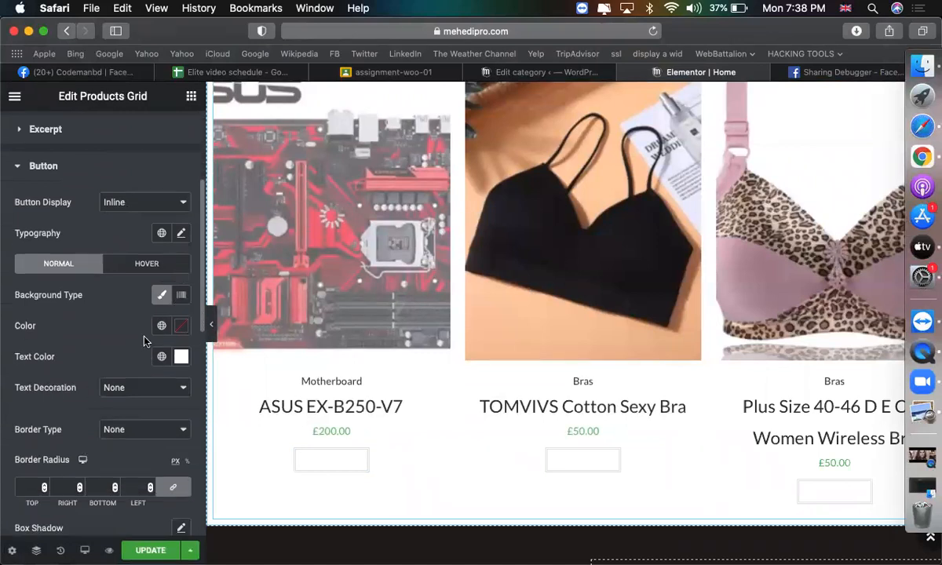
pyautogui.click(181, 326)
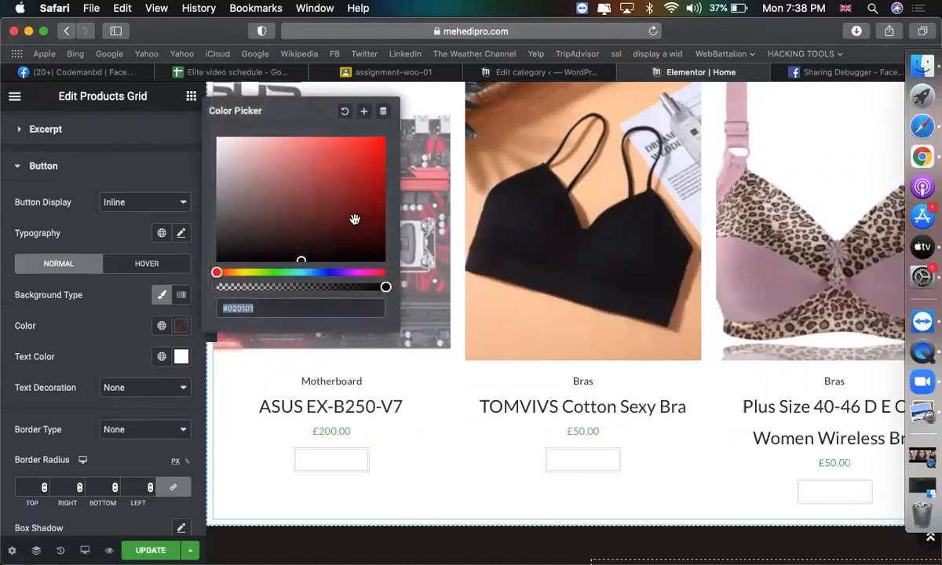
pyautogui.click(378, 139)
pyautogui.click(346, 316)
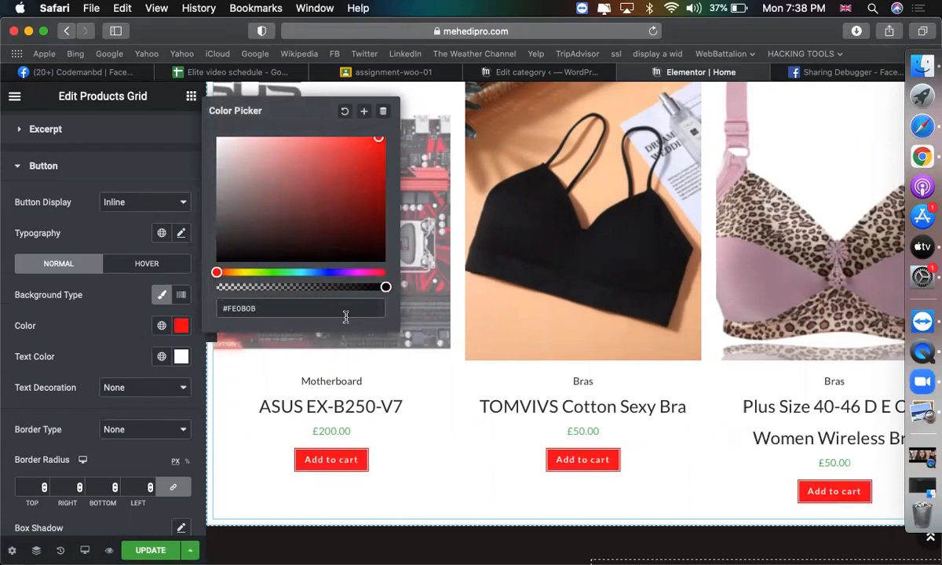
pyautogui.click(180, 323)
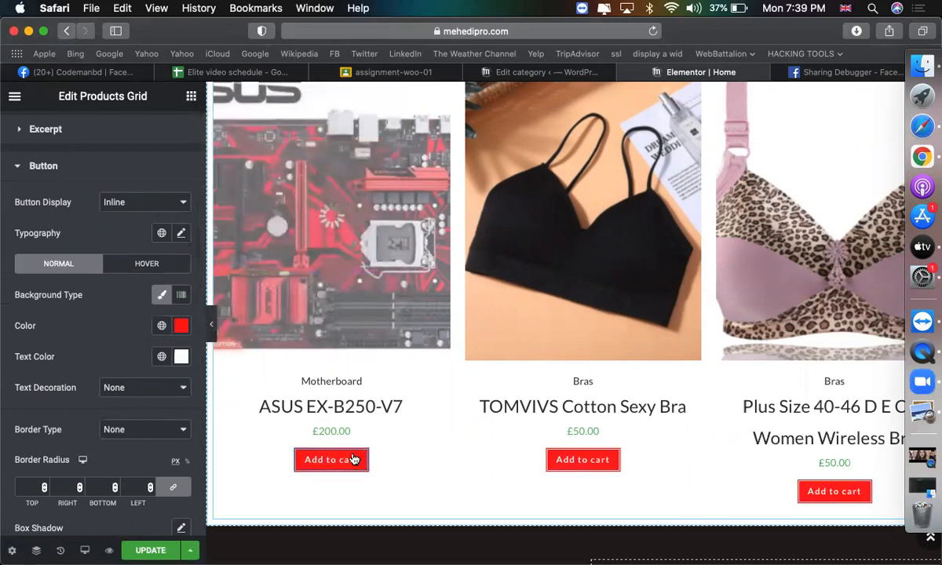
pyautogui.scroll(3, 315, 416)
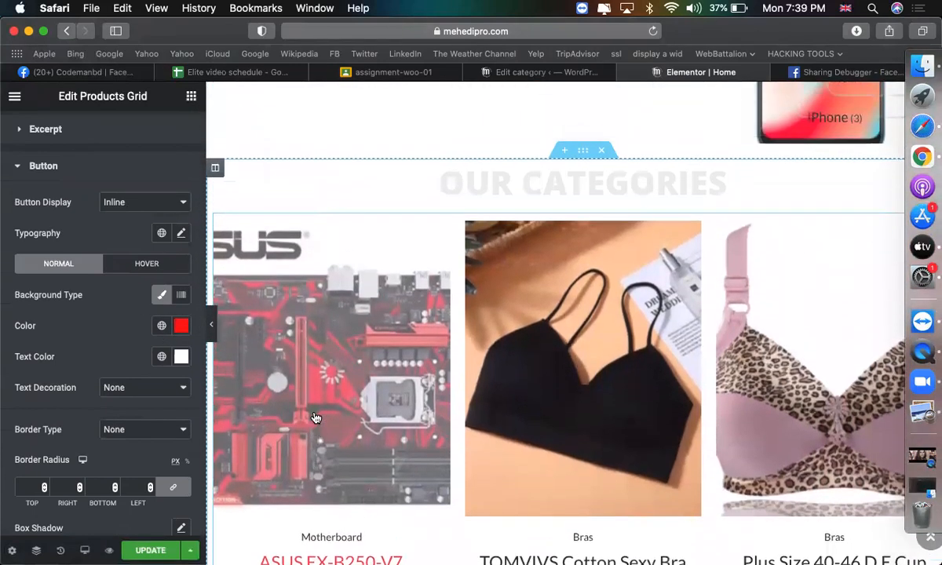
pyautogui.scroll(3, 315, 417)
pyautogui.scroll(-2, 315, 416)
pyautogui.scroll(3, 72, 205)
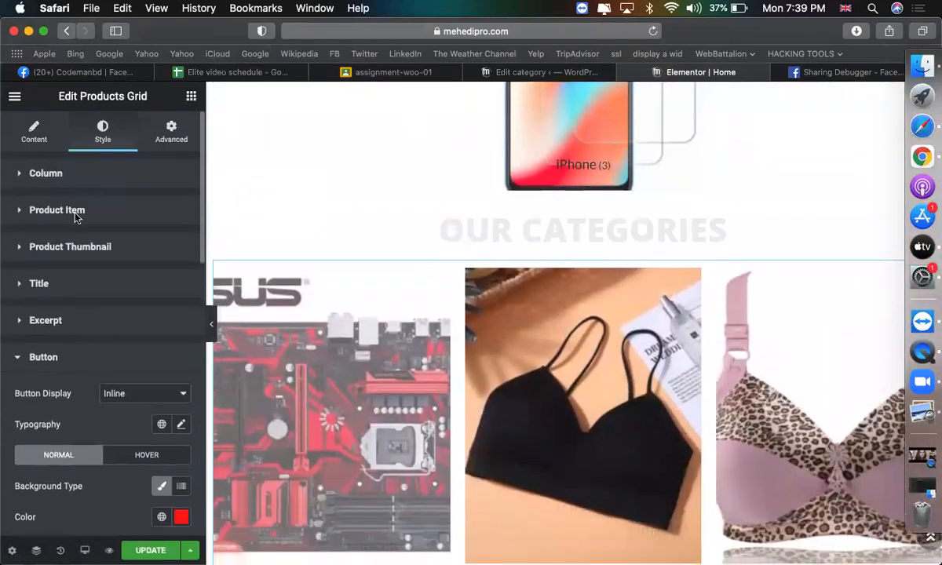
pyautogui.click(49, 127)
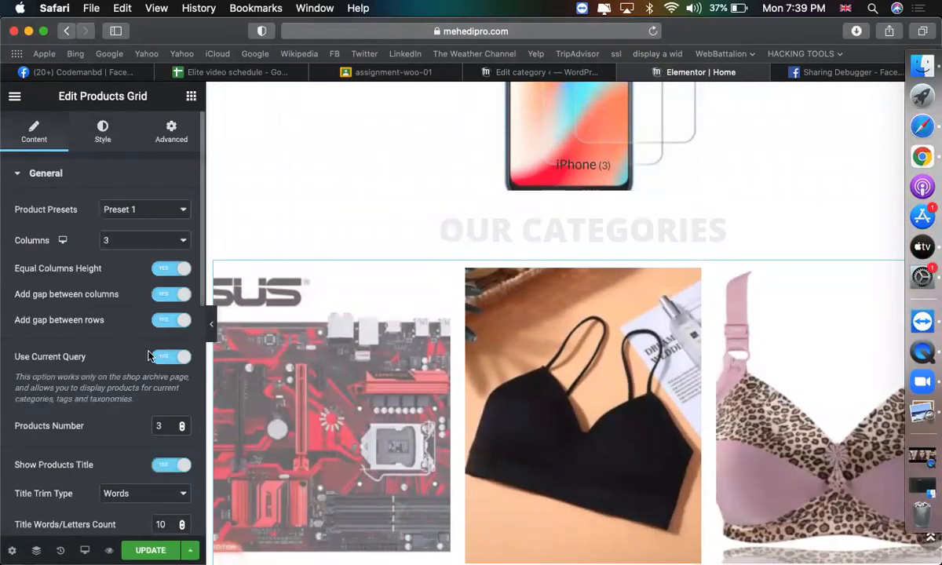
# Enable the carousel for the products grid.
pyautogui.scroll(-5, 90, 346)
pyautogui.scroll(-5, 118, 396)
pyautogui.click(105, 287)
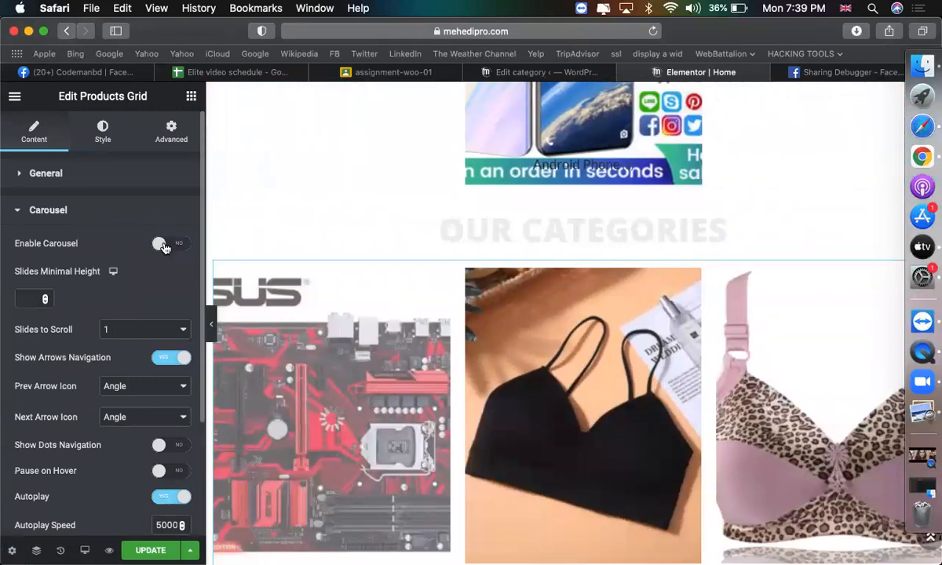
pyautogui.scroll(-5, 542, 295)
pyautogui.scroll(5, 541, 294)
pyautogui.scroll(-4, 471, 283)
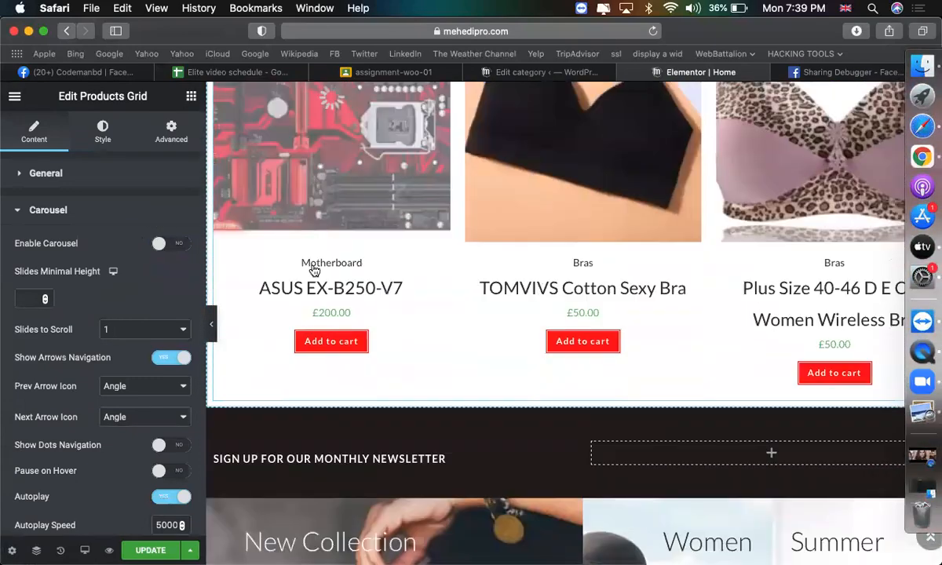
pyautogui.click(174, 244)
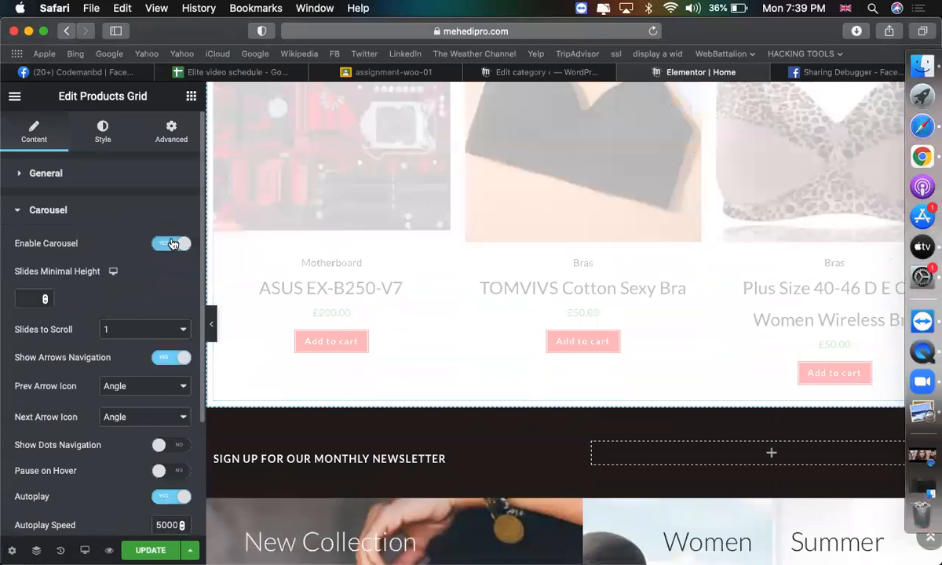
pyautogui.scroll(-5, 610, 372)
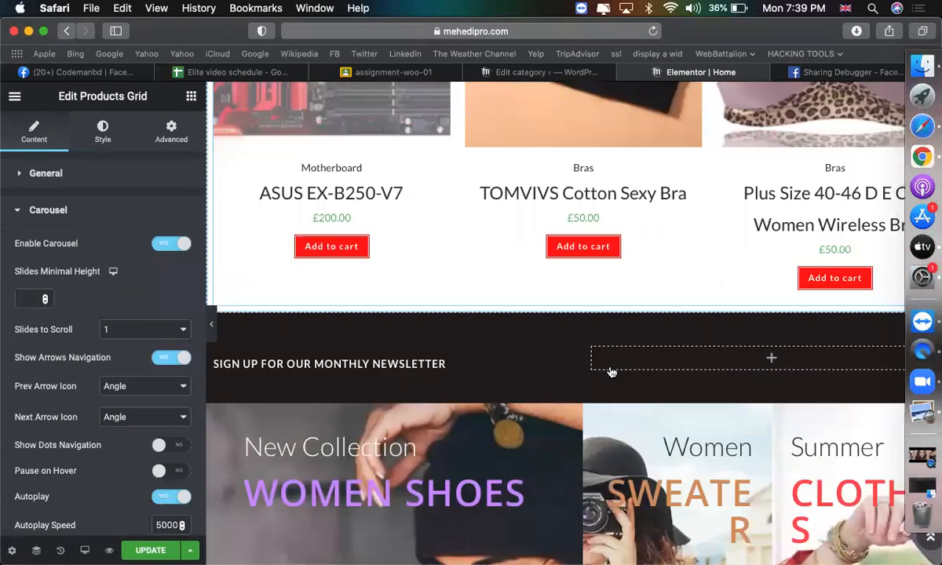
pyautogui.scroll(4, 701, 229)
# Switch the products grid preset to Preset 4.
pyautogui.click(101, 171)
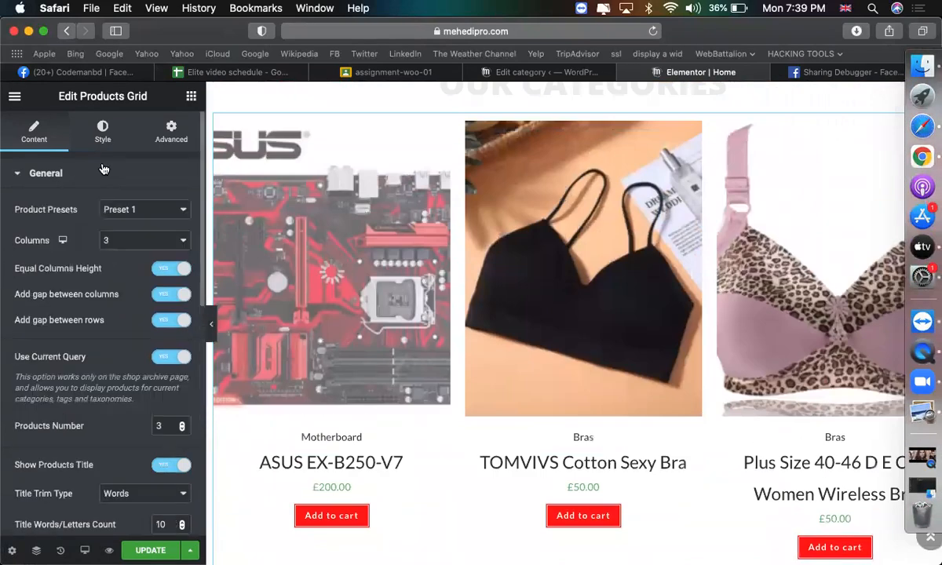
pyautogui.click(130, 209)
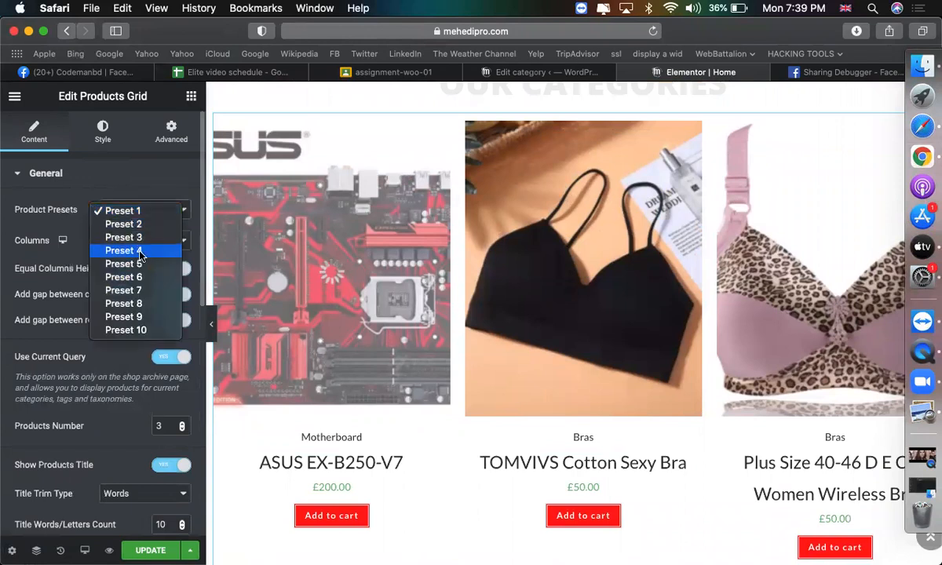
pyautogui.click(140, 226)
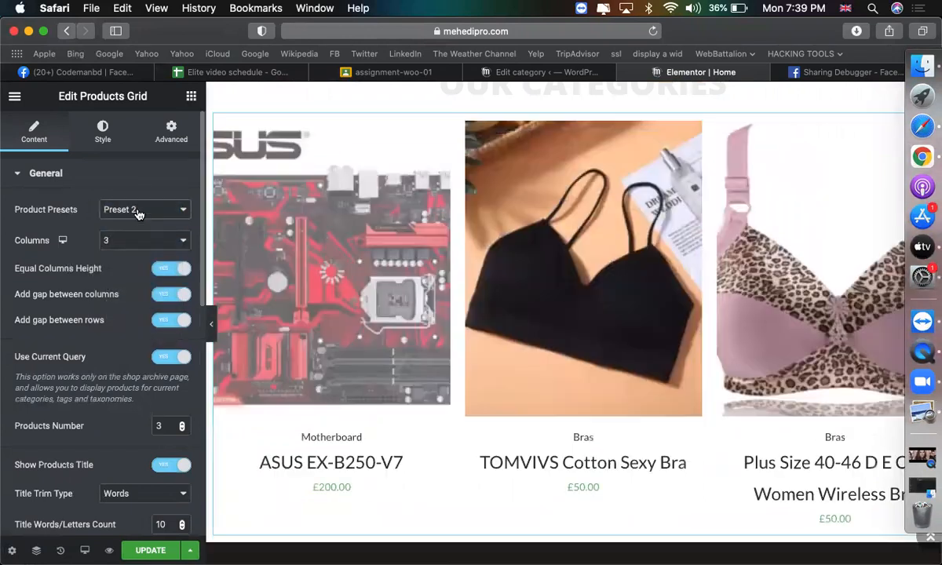
pyautogui.click(136, 210)
pyautogui.click(137, 236)
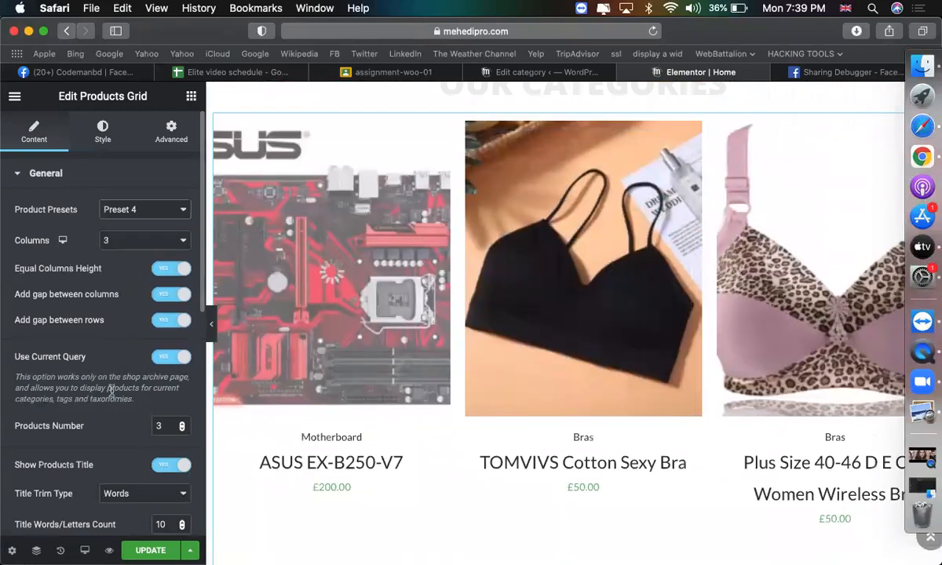
# Keep title trimming by Words and the Woocommerce Thumbnail image size.
pyautogui.scroll(-2, 111, 384)
pyautogui.scroll(-5, 112, 390)
pyautogui.click(151, 305)
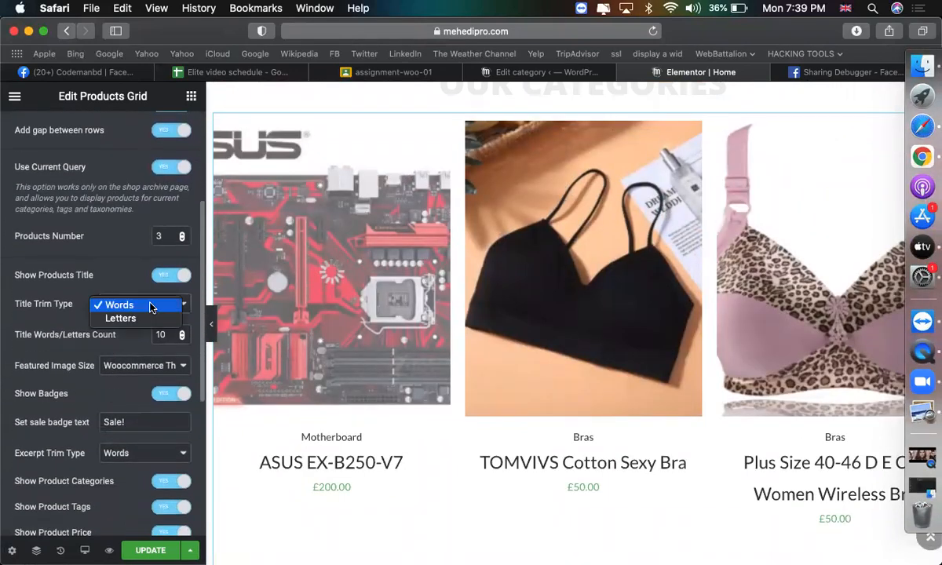
pyautogui.click(151, 305)
pyautogui.click(135, 367)
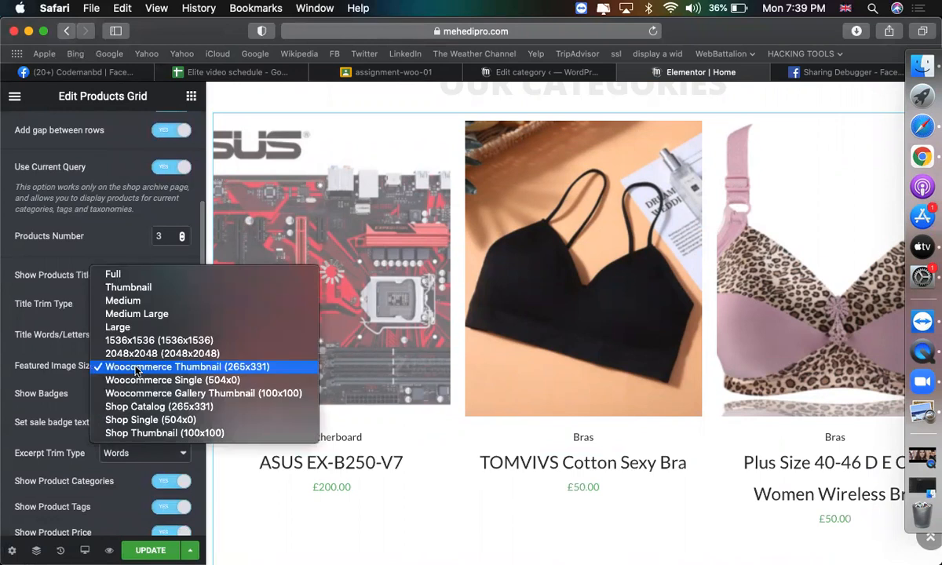
pyautogui.click(85, 369)
pyautogui.scroll(-2, 87, 417)
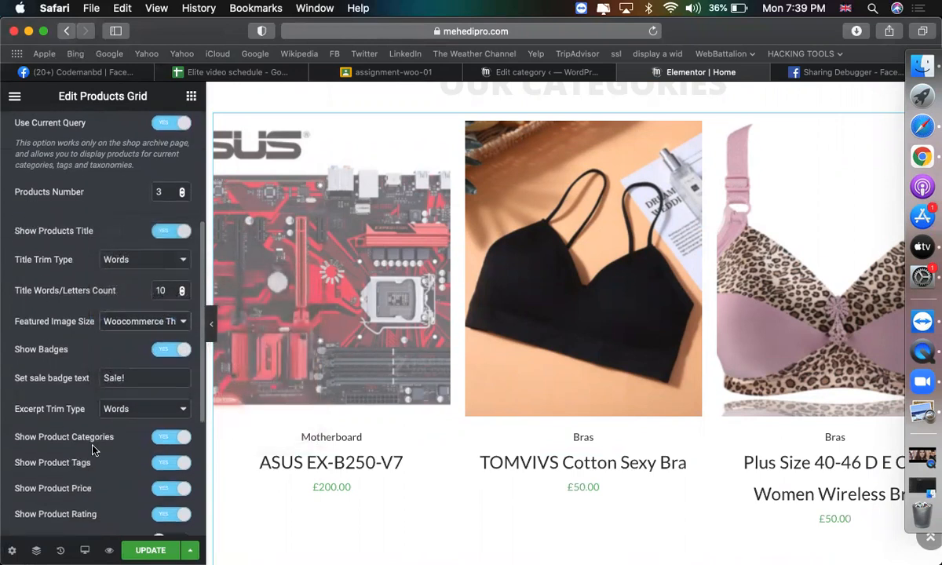
pyautogui.scroll(2, 120, 421)
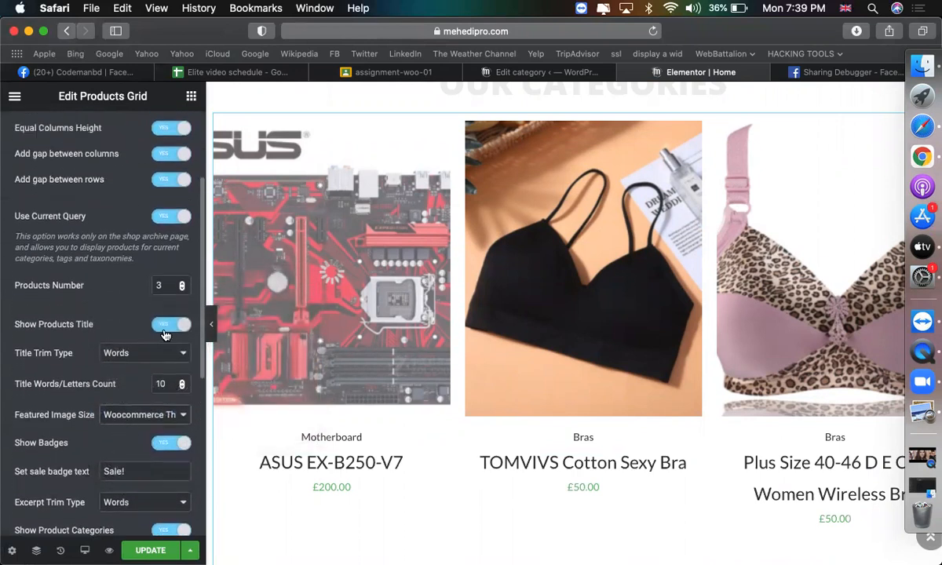
pyautogui.scroll(4, 163, 333)
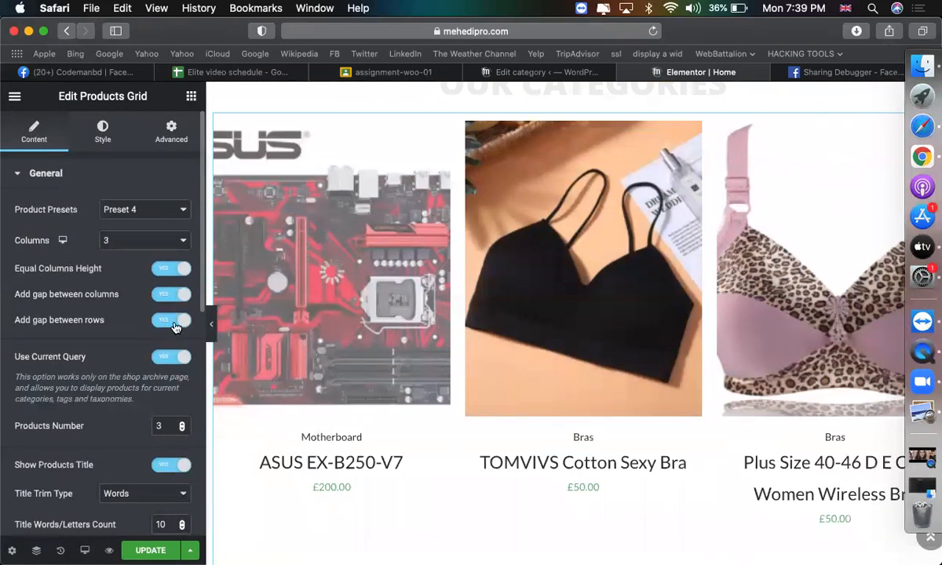
# Turn off Use Current Query for the products grid.
pyautogui.tripleClick(172, 369)
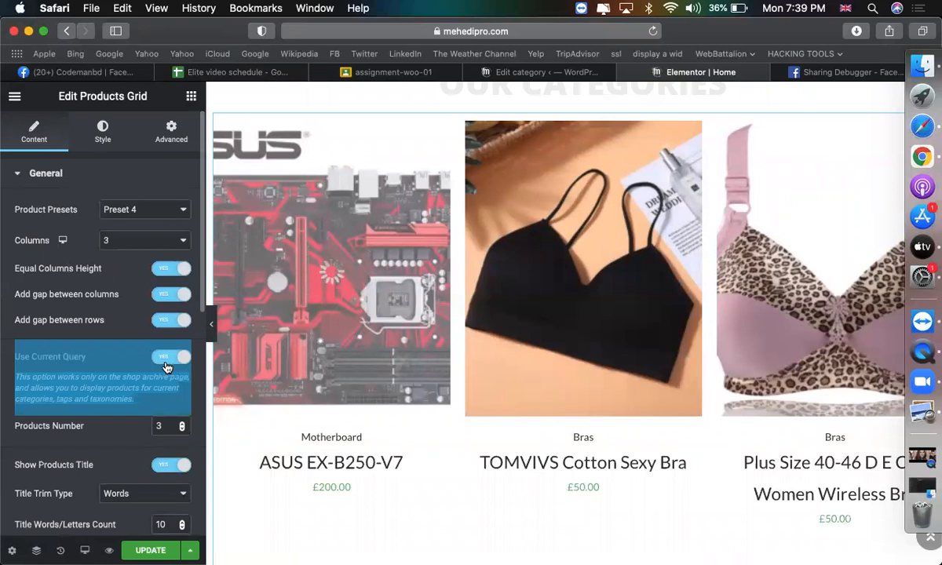
pyautogui.click(165, 358)
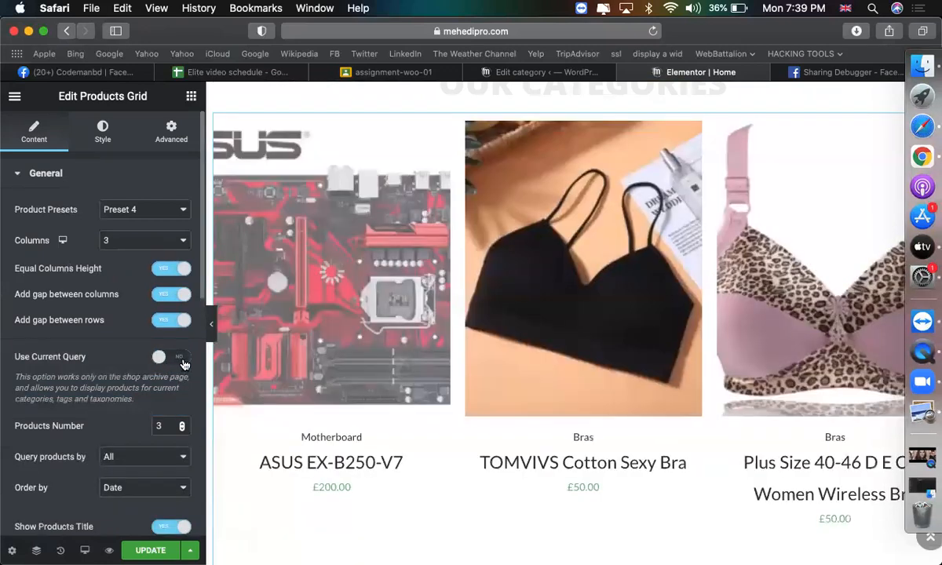
pyautogui.click(183, 363)
pyautogui.click(183, 364)
pyautogui.click(183, 363)
pyautogui.click(183, 364)
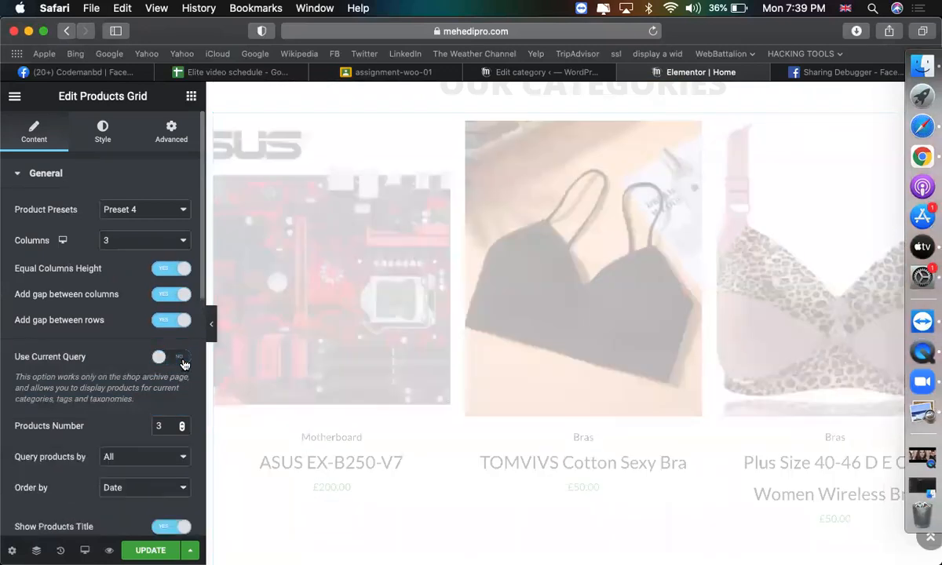
pyautogui.scroll(-3, 90, 382)
pyautogui.scroll(5, 160, 237)
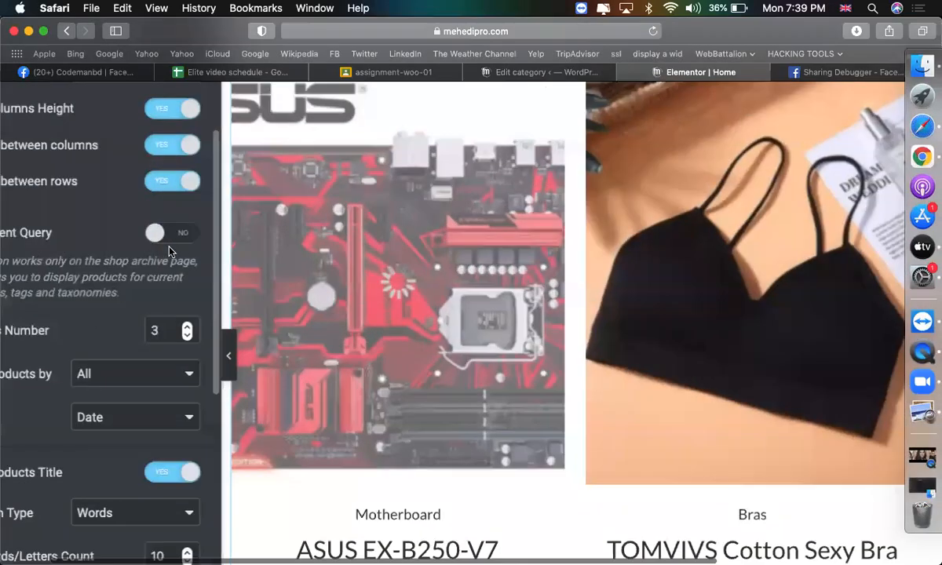
pyautogui.hscroll(-2, 169, 250)
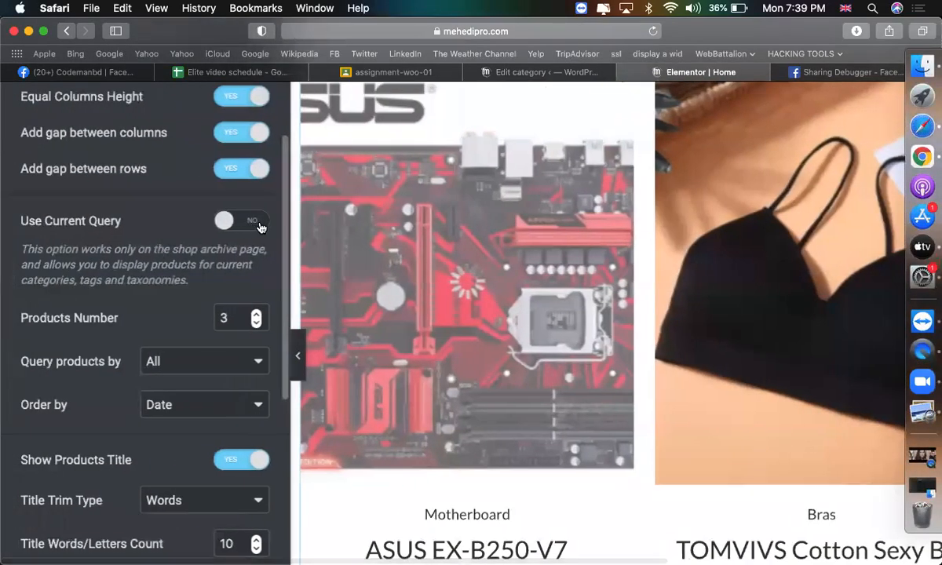
pyautogui.scroll(-2, 157, 283)
# Query the grid by Category, choosing Phones & Telecommunications.
pyautogui.click(176, 311)
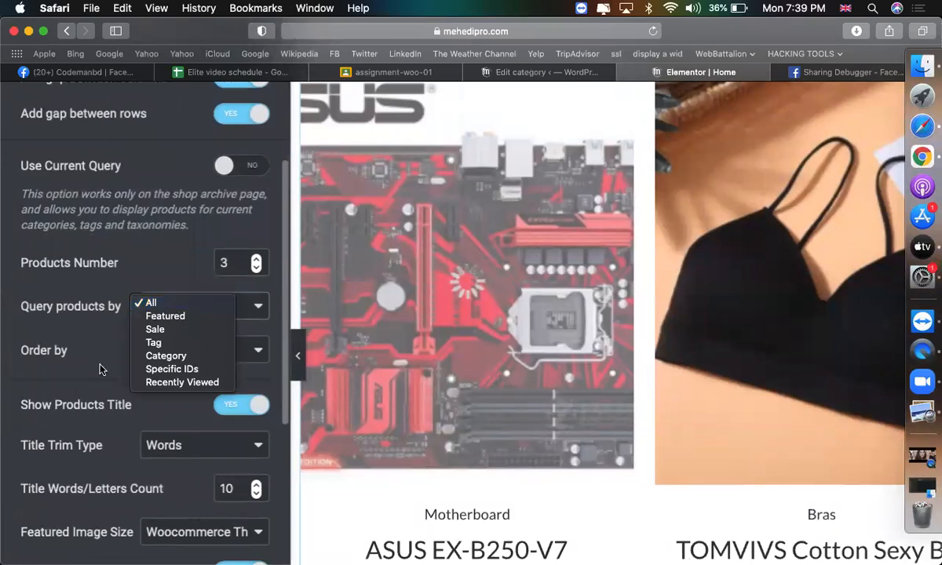
pyautogui.click(157, 356)
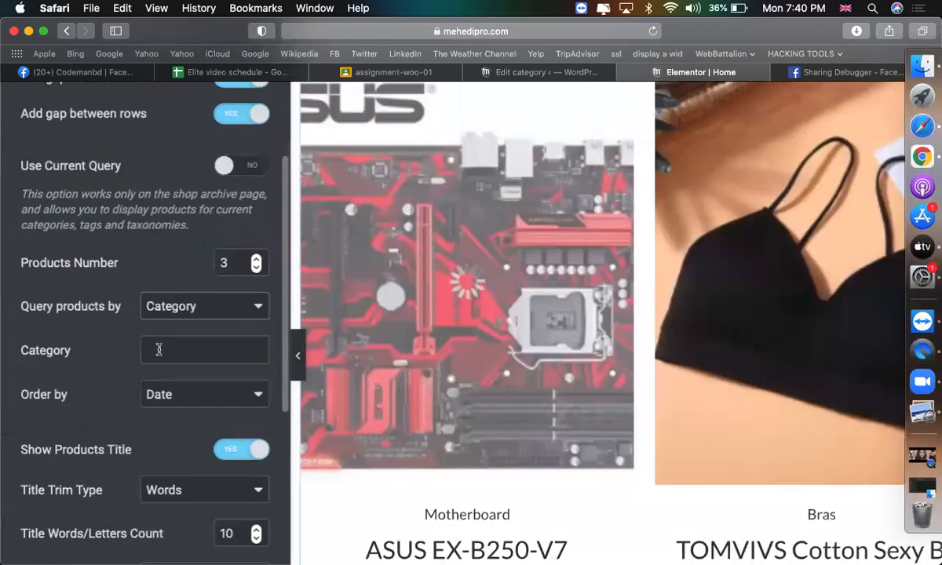
pyautogui.click(159, 349)
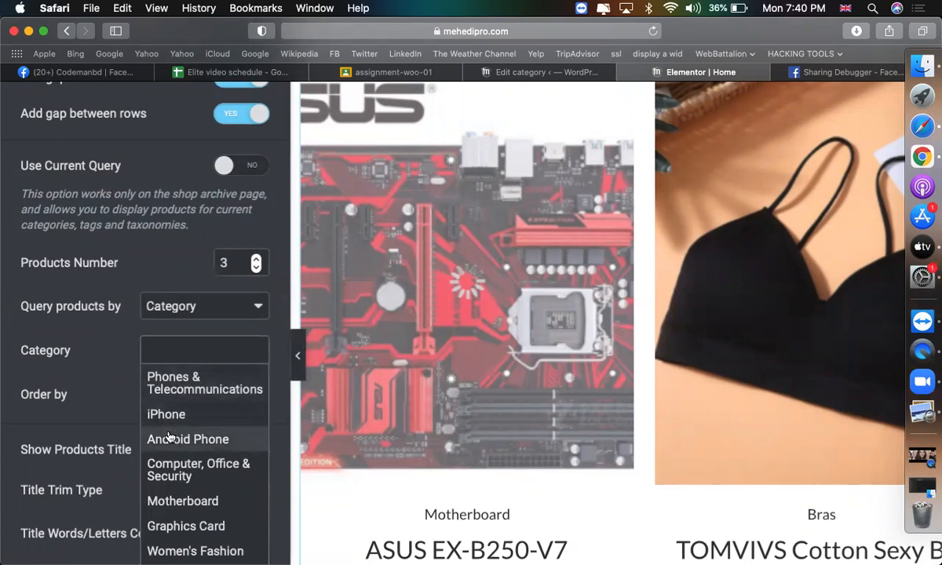
pyautogui.click(176, 390)
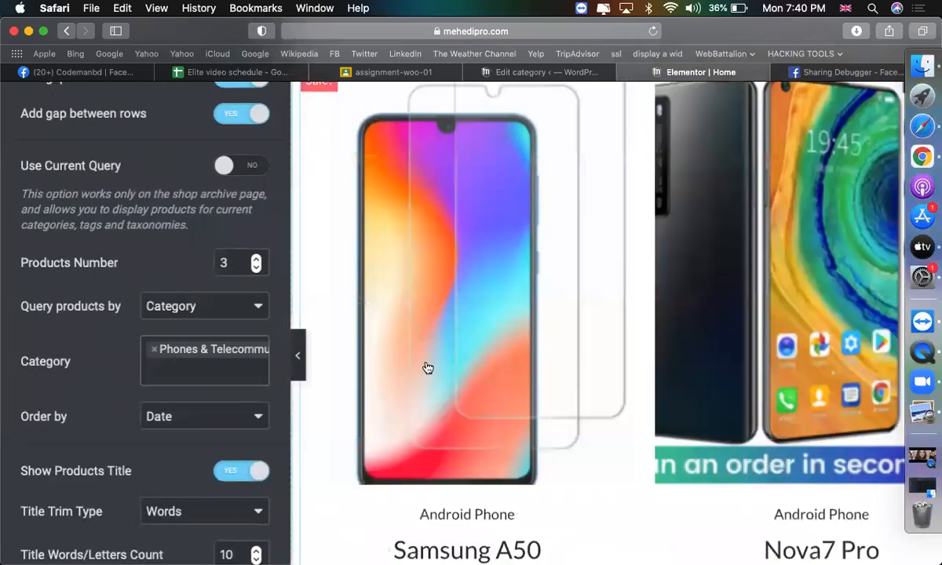
pyautogui.scroll(-5, 424, 365)
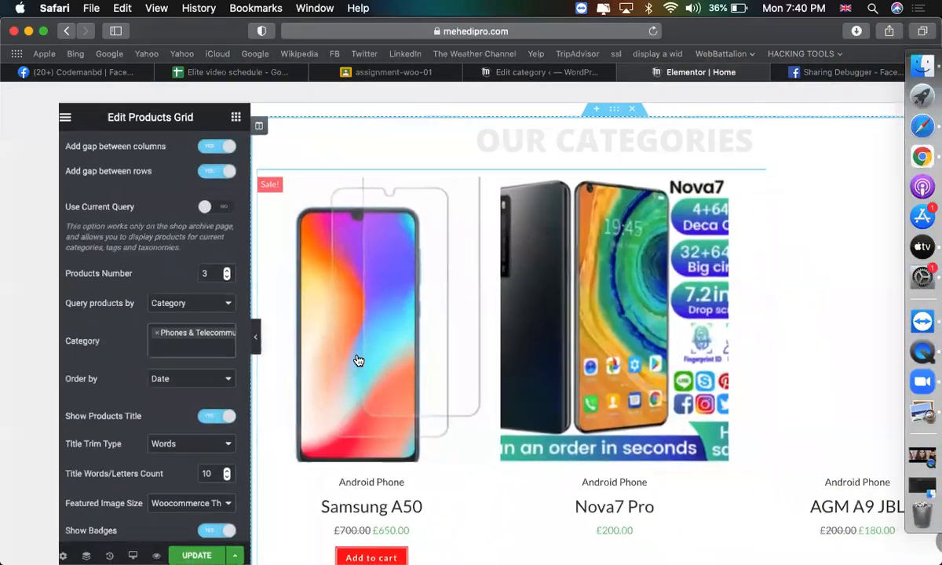
pyautogui.scroll(-2, 586, 314)
pyautogui.scroll(3, 587, 314)
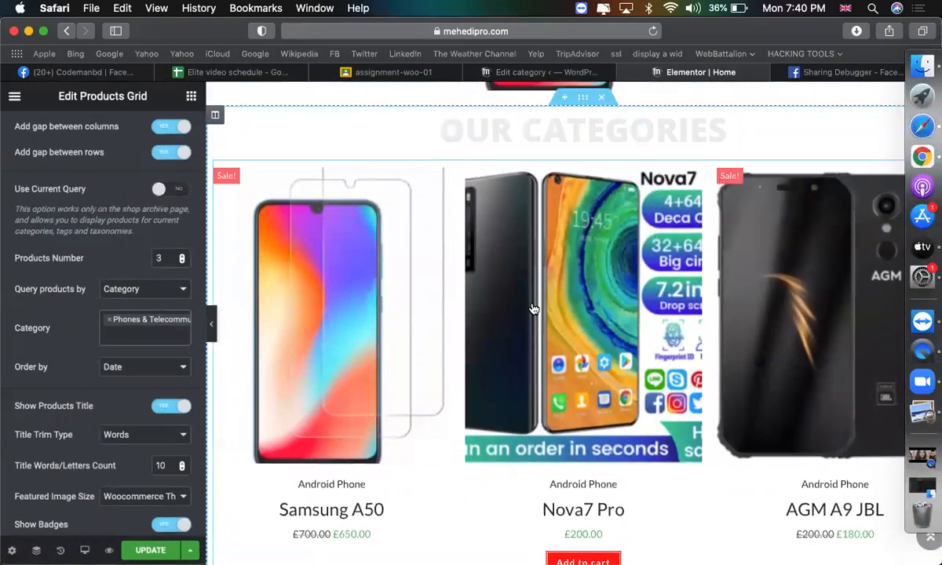
# Append '<br>Office accesssories' to the Our Categories heading title.
pyautogui.click(566, 179)
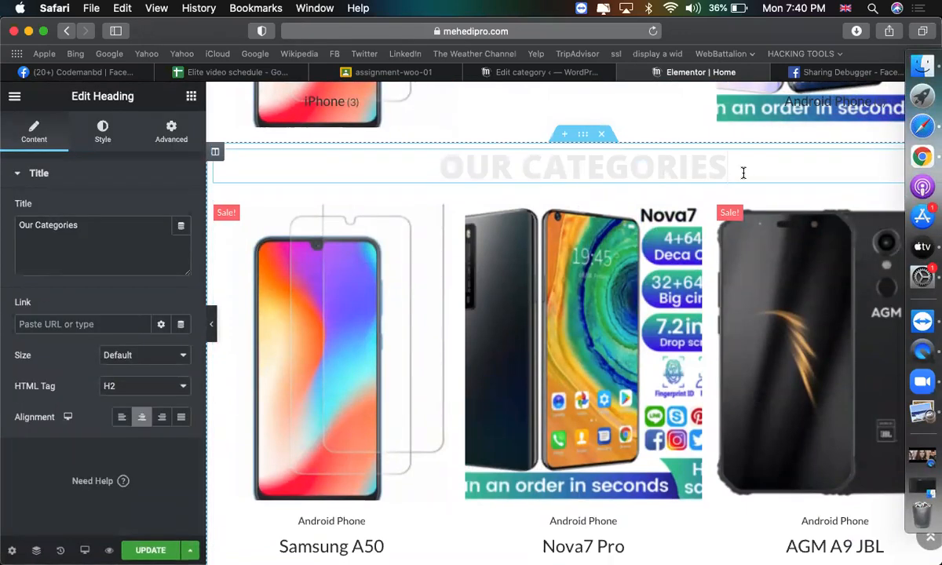
pyautogui.write('<br>')
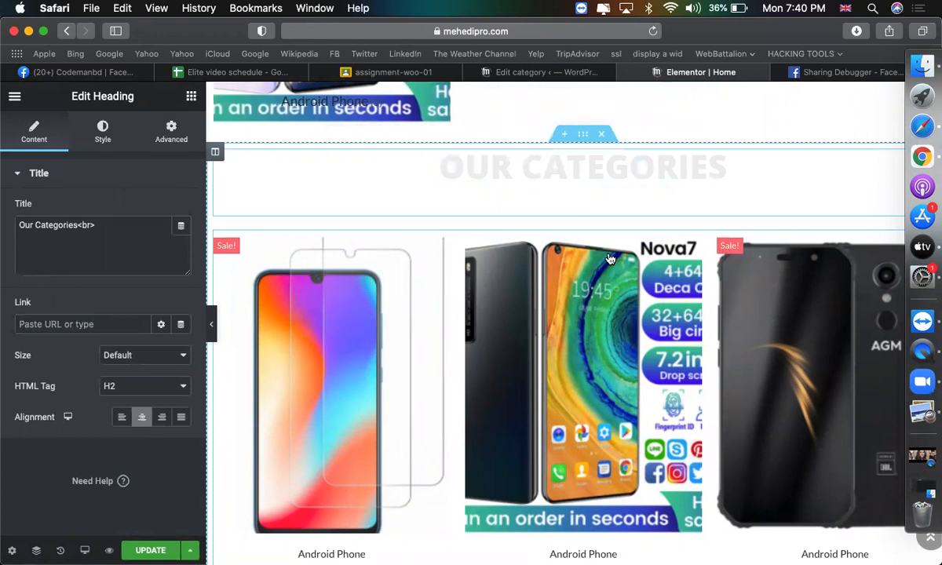
pyautogui.write('Office')
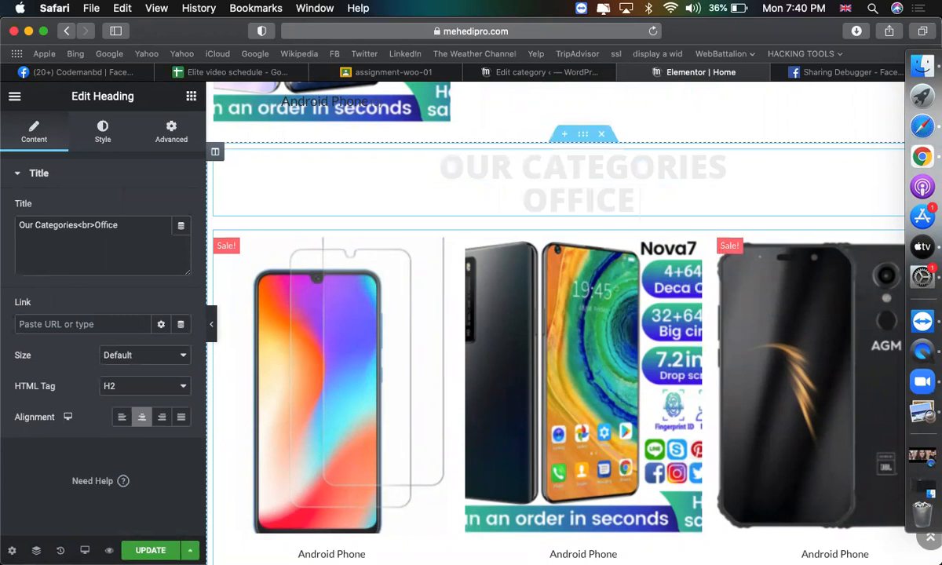
pyautogui.write(' accesssorie s')
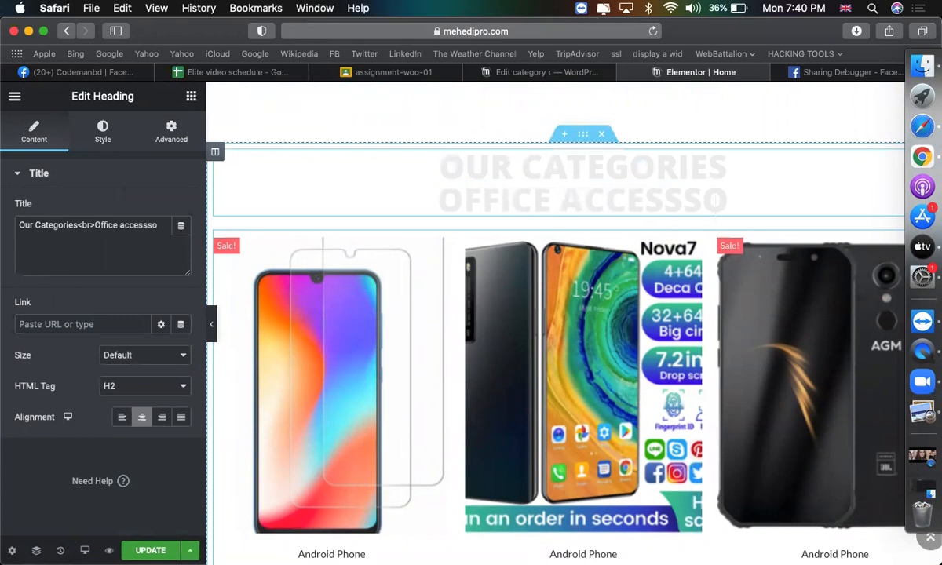
pyautogui.press('BackSpace')
pyautogui.press('BackSpace')
pyautogui.write('s')
pyautogui.scroll(-2, 527, 208)
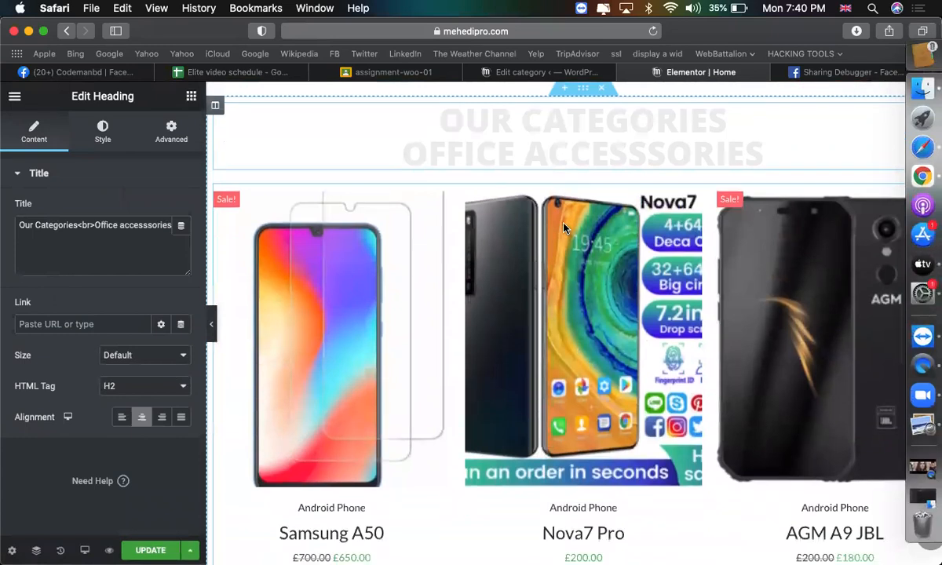
pyautogui.scroll(4, 555, 302)
pyautogui.scroll(-5, 554, 302)
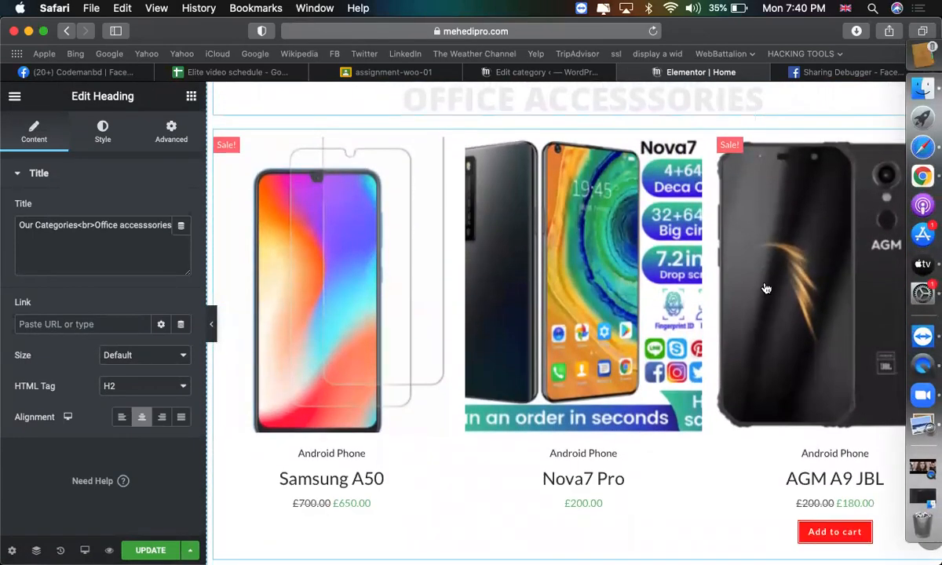
pyautogui.scroll(-1, 576, 330)
pyautogui.scroll(3, 509, 311)
pyautogui.scroll(-1, 616, 332)
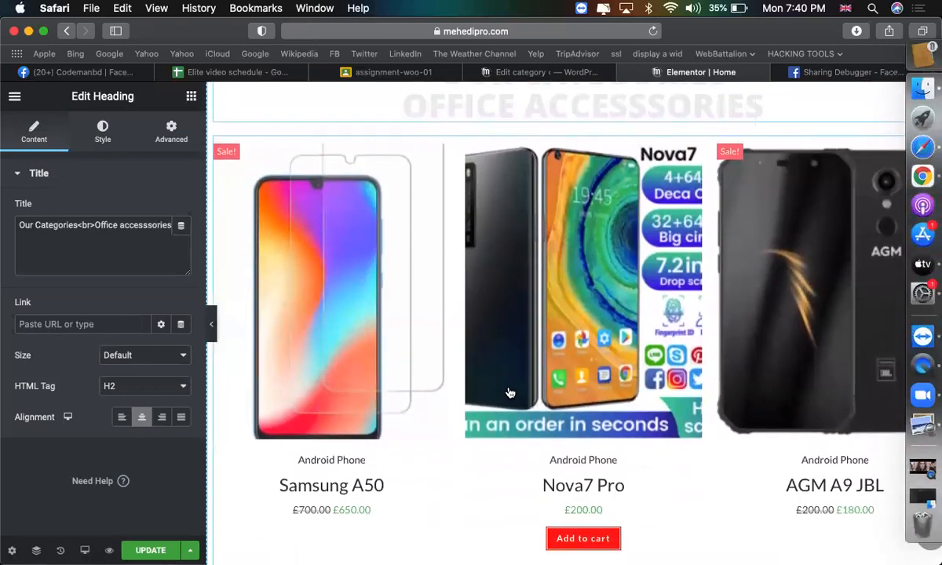
pyautogui.scroll(3, 508, 390)
# Duplicate the Our Categories section.
pyautogui.rightClick(585, 191)
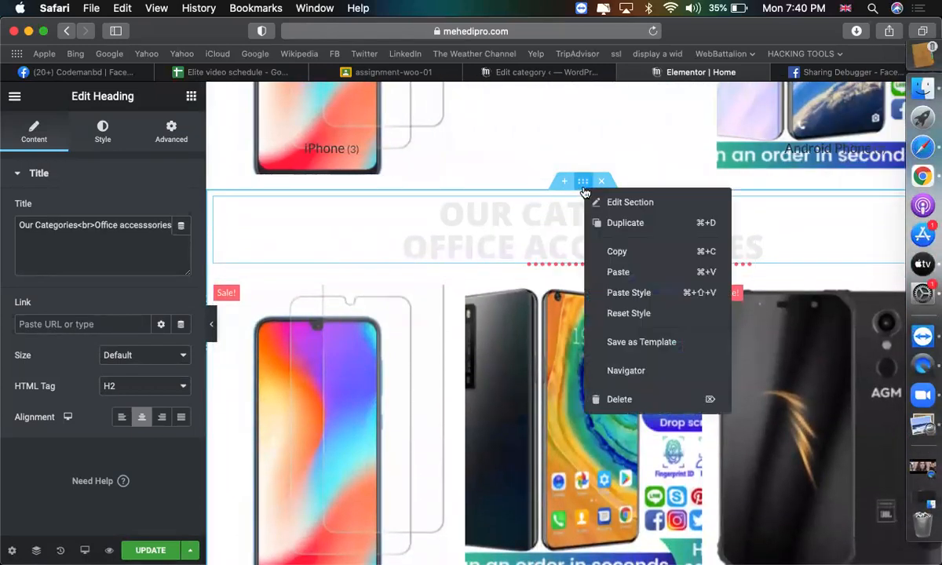
pyautogui.click(626, 225)
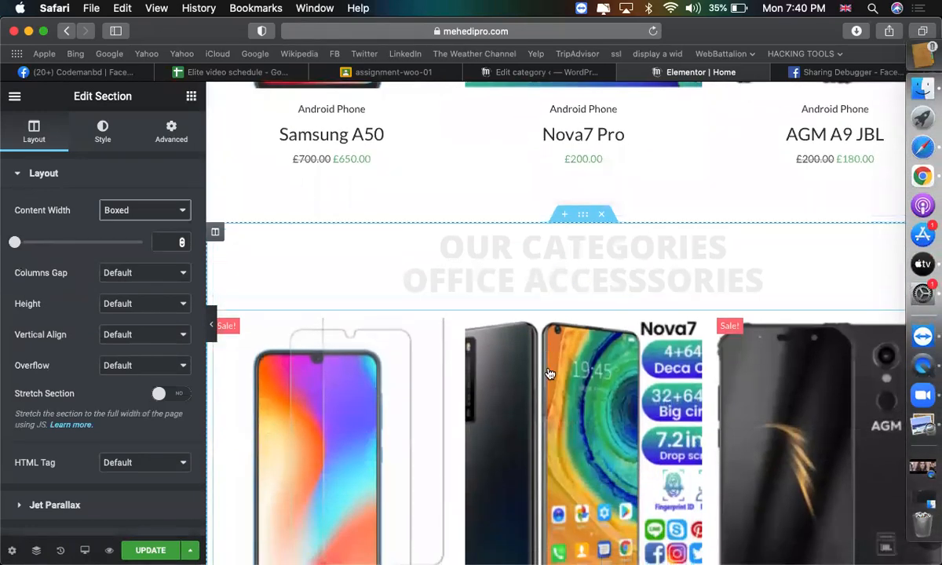
pyautogui.scroll(-3, 549, 362)
# Delete the Products Grid from the copied section and bring up the widgets list.
pyautogui.rightClick(545, 328)
pyautogui.click(559, 535)
pyautogui.scroll(2, 544, 363)
pyautogui.scroll(1, 544, 363)
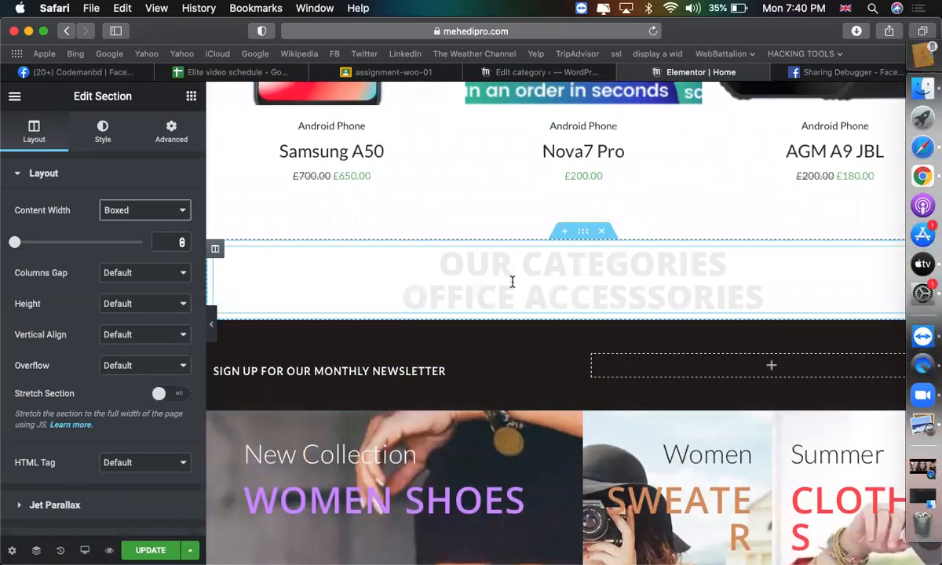
pyautogui.click(190, 96)
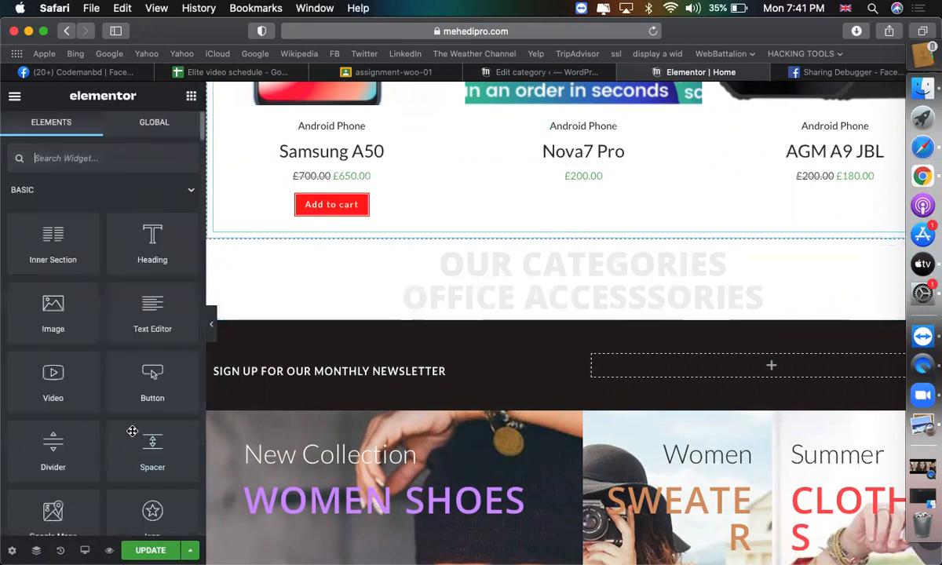
pyautogui.scroll(-20, 132, 431)
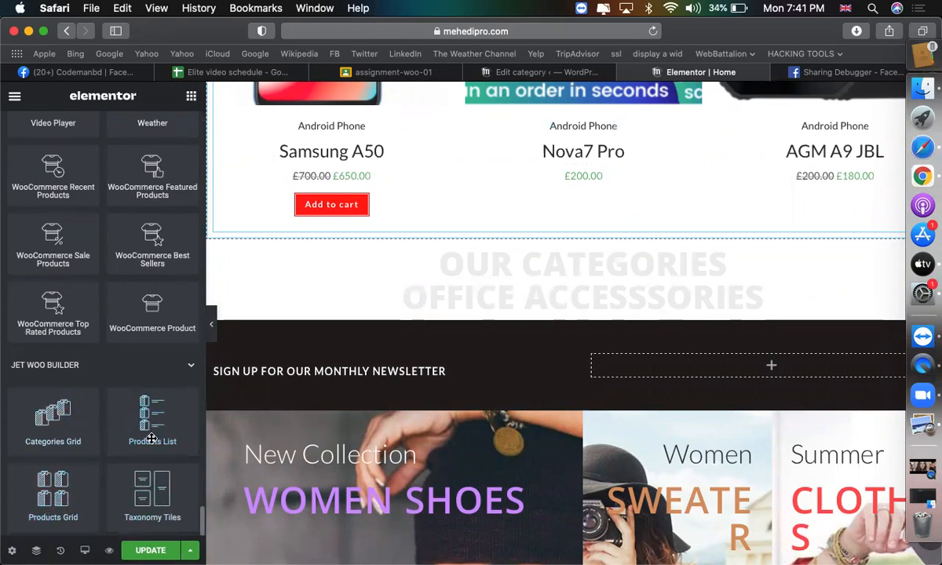
# Place a Products List under the new heading, then delete it as misplaced.
pyautogui.moveTo(390, 359); pyautogui.dragTo(531, 317)
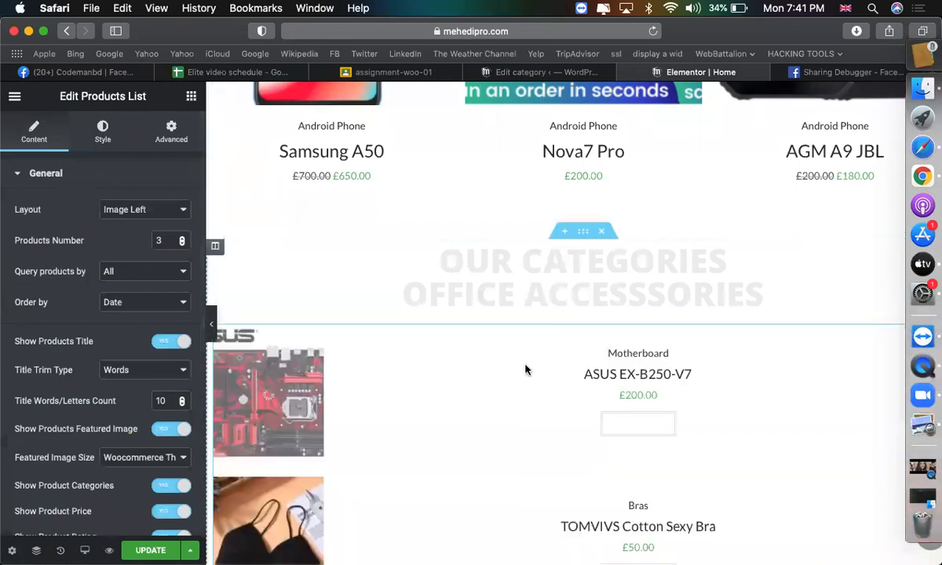
pyautogui.scroll(-2, 526, 370)
pyautogui.scroll(-1, 525, 369)
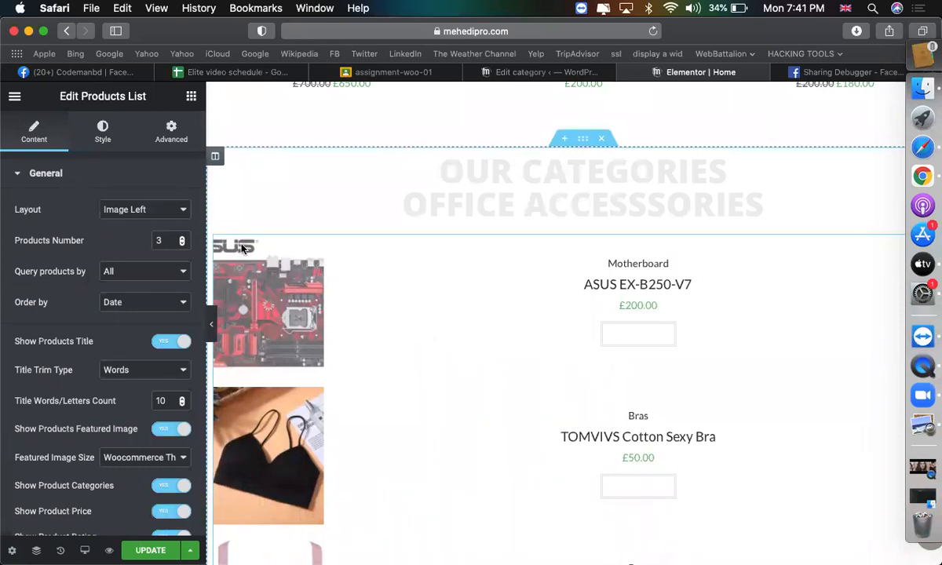
pyautogui.rightClick(326, 271)
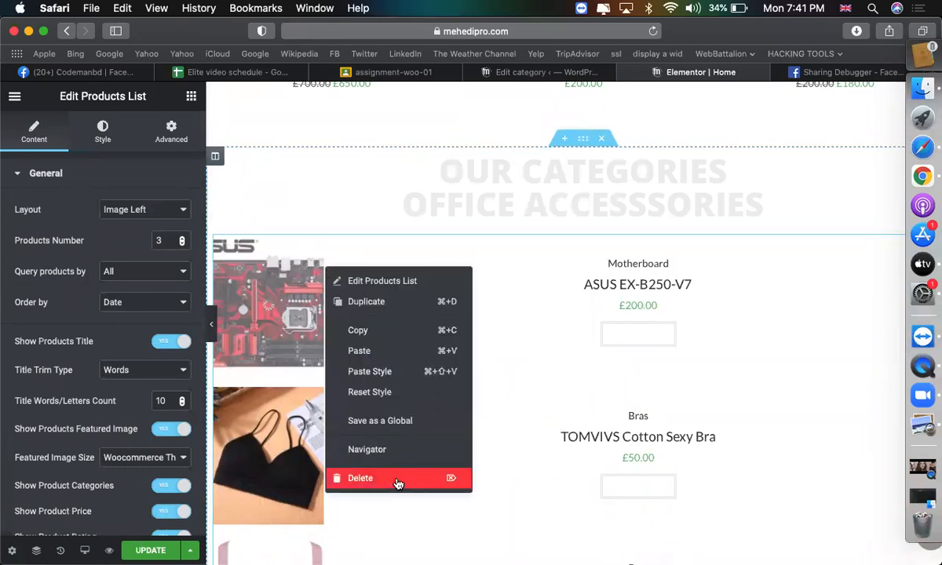
pyautogui.click(396, 540)
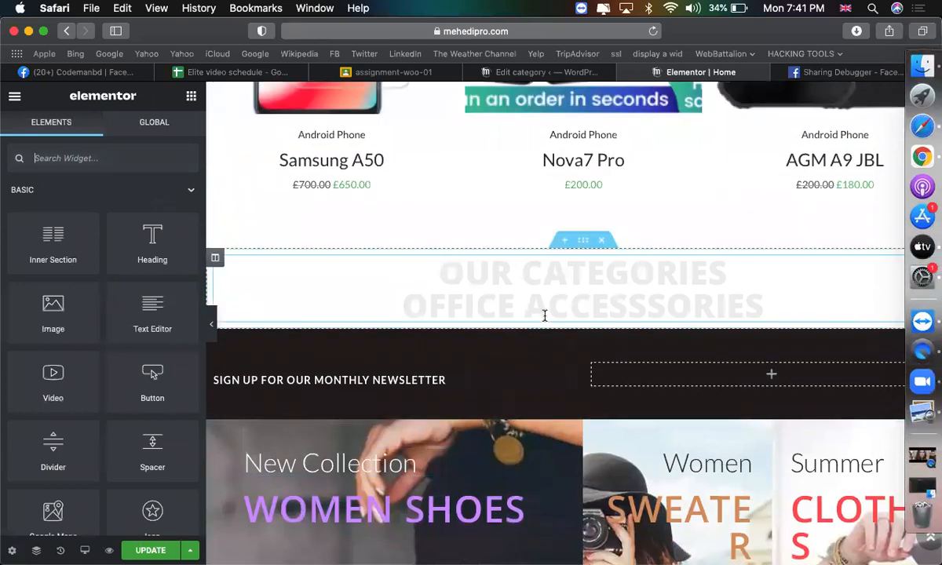
# Add a two-column Inner Section with a Products List in the left column.
pyautogui.moveTo(88, 220); pyautogui.dragTo(487, 311)
pyautogui.click(392, 354)
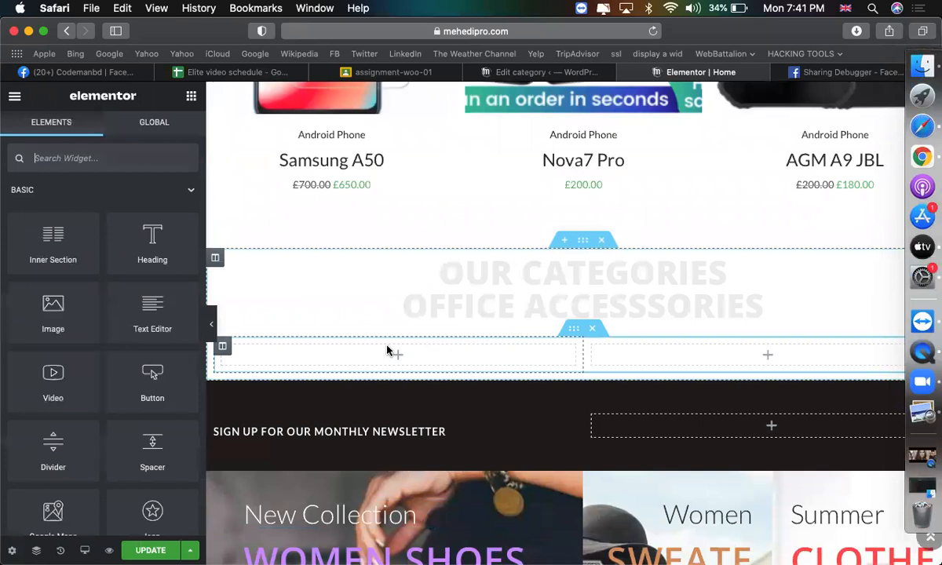
pyautogui.scroll(-20, 155, 370)
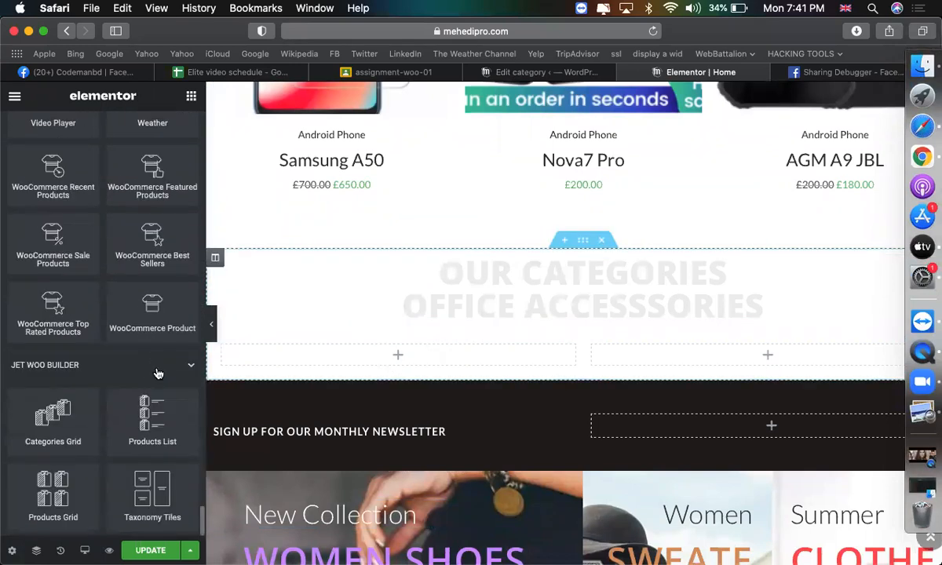
pyautogui.moveTo(144, 427); pyautogui.dragTo(471, 359)
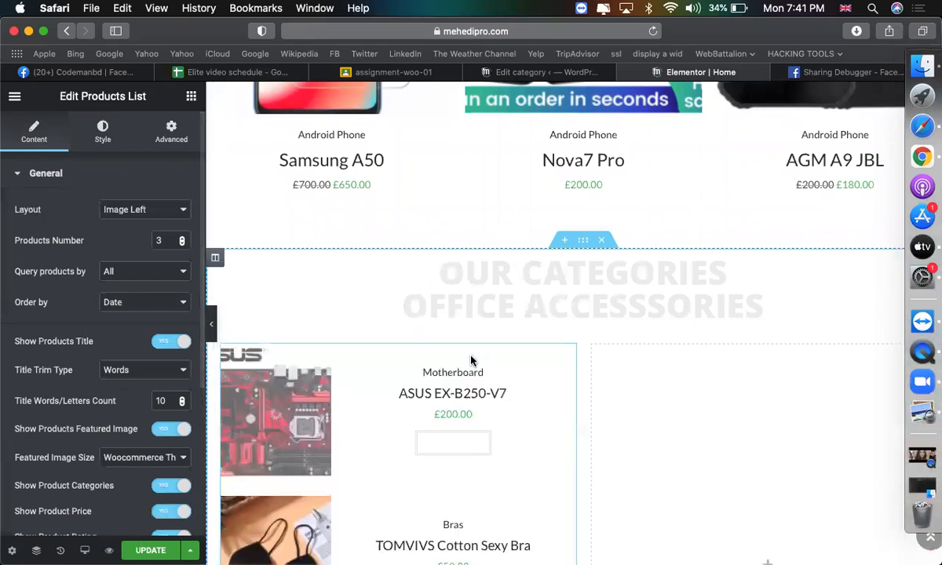
pyautogui.scroll(-3, 472, 363)
# Copy the left Products List and paste it into the right column.
pyautogui.rightClick(467, 327)
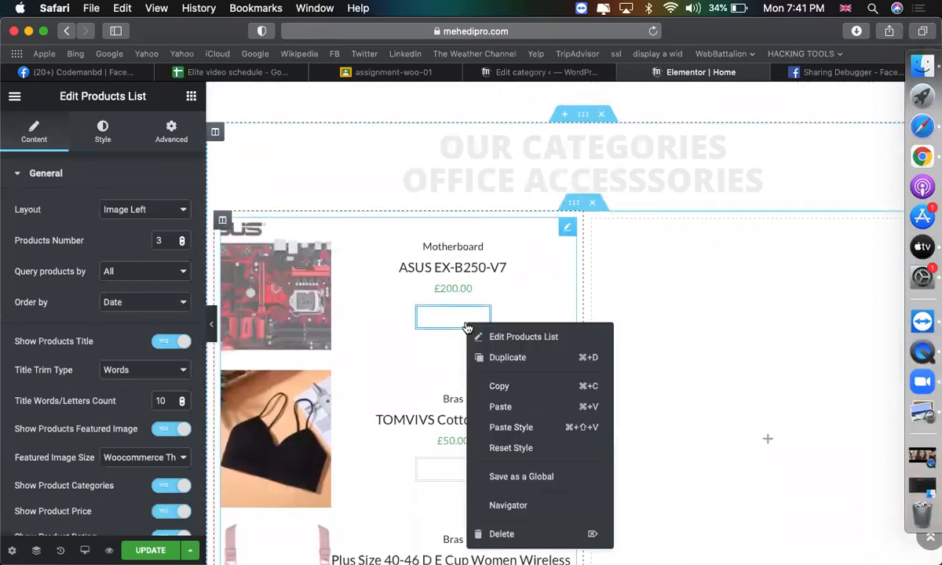
pyautogui.click(503, 385)
pyautogui.rightClick(701, 342)
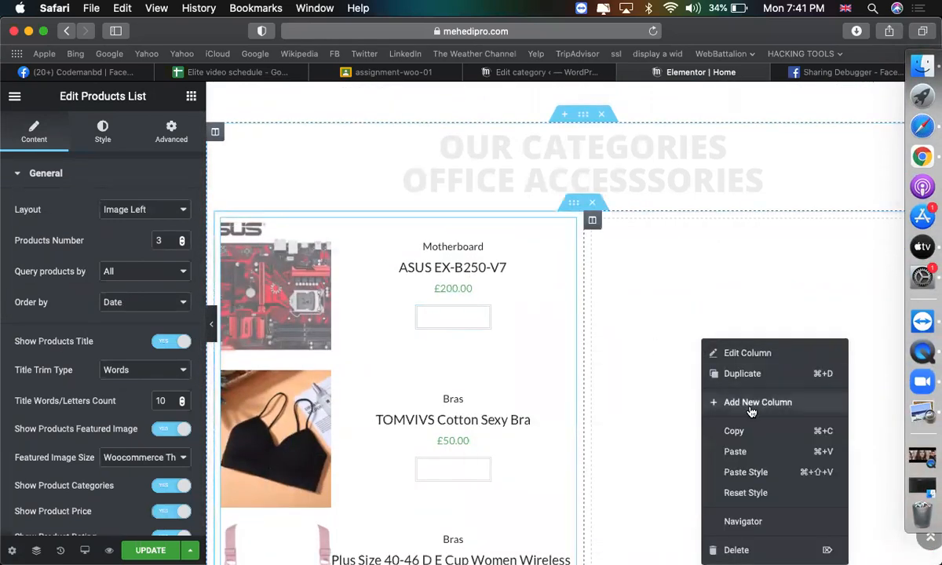
pyautogui.click(738, 452)
pyautogui.scroll(3, 740, 451)
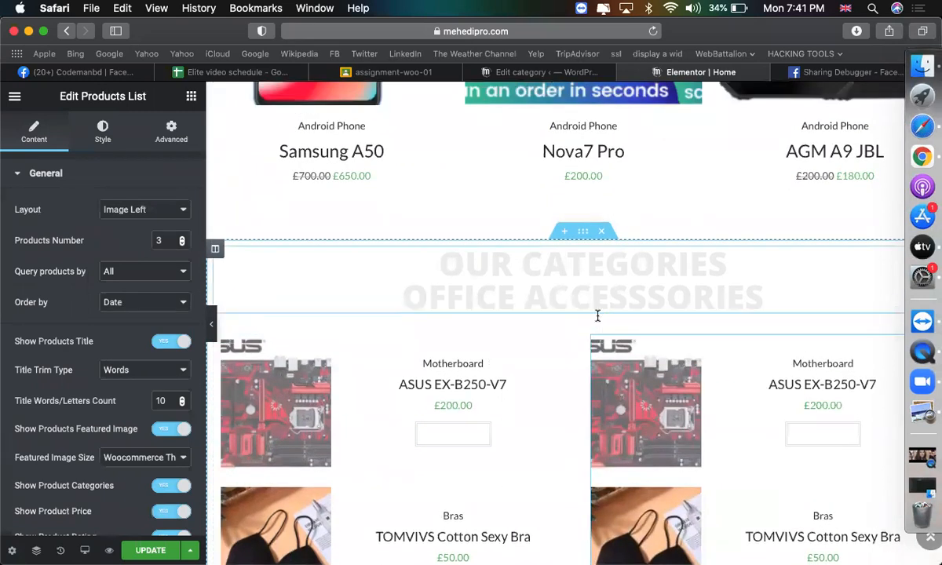
pyautogui.click(529, 301)
# Set the left Products List to query by Category, showing only Motherboard products.
pyautogui.tripleClick(530, 302)
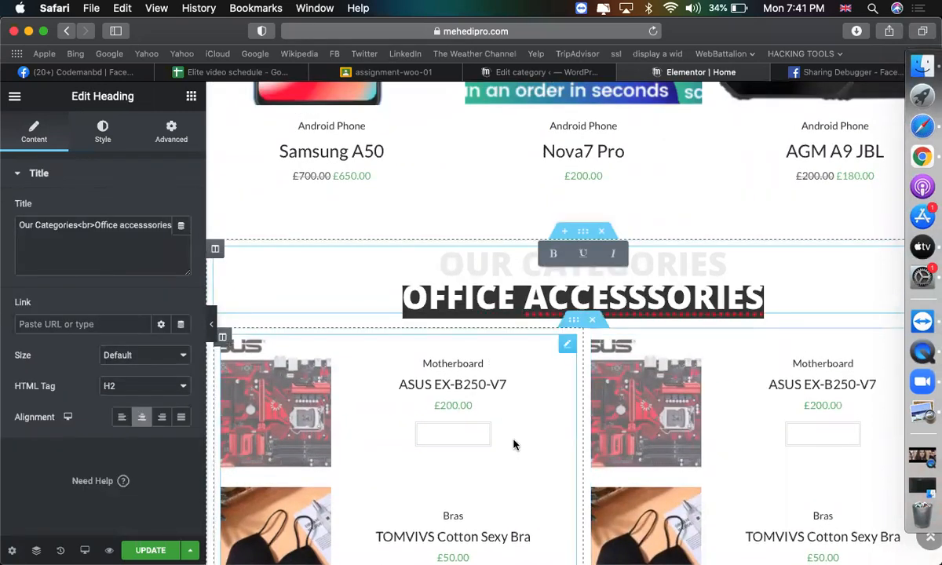
pyautogui.click(515, 443)
pyautogui.scroll(-5, 500, 390)
pyautogui.scroll(3, 488, 306)
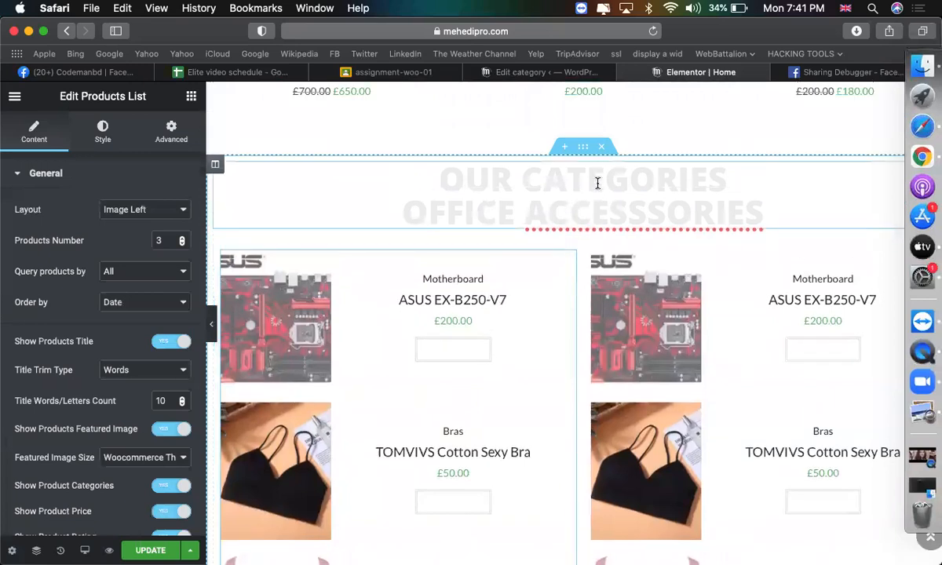
pyautogui.scroll(-1, 424, 345)
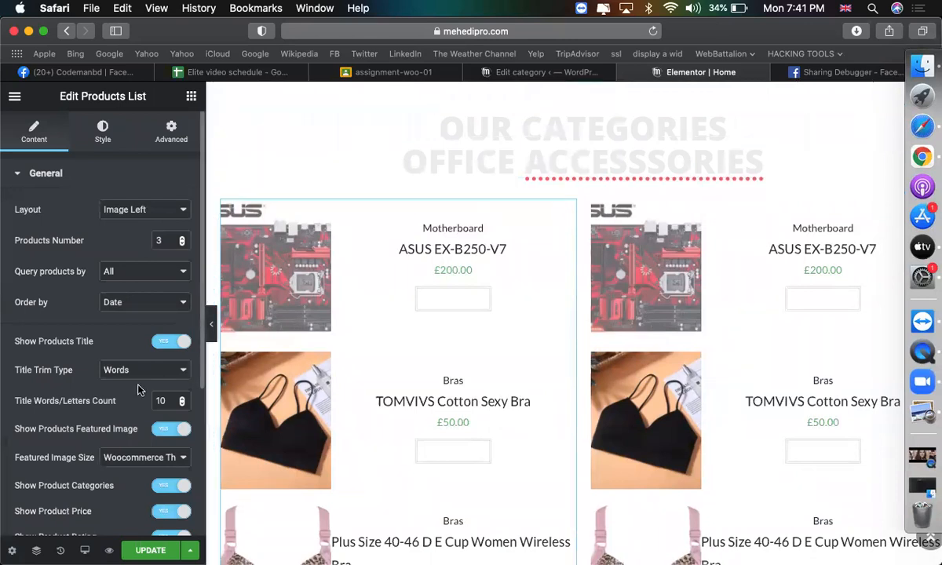
pyautogui.scroll(-3, 138, 390)
pyautogui.scroll(-1, 116, 274)
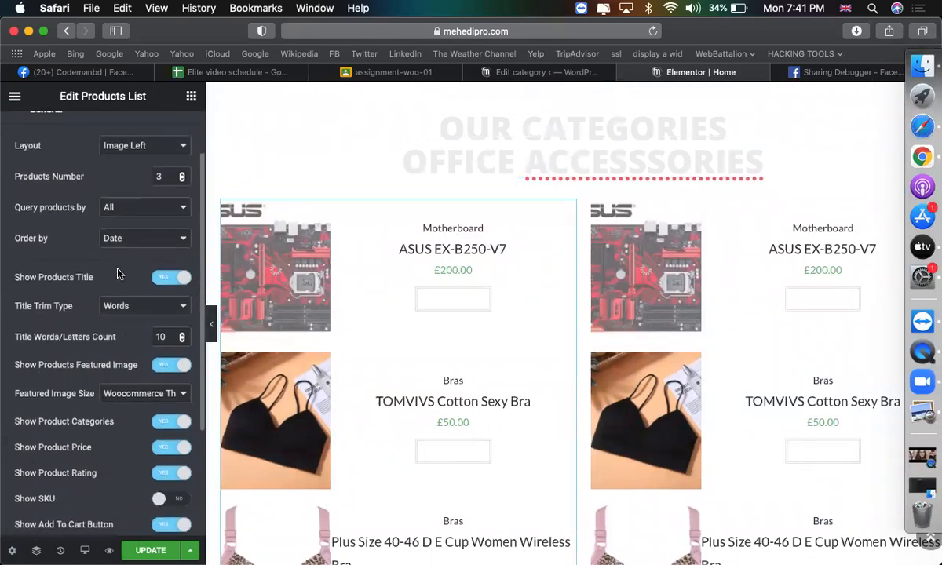
pyautogui.click(130, 203)
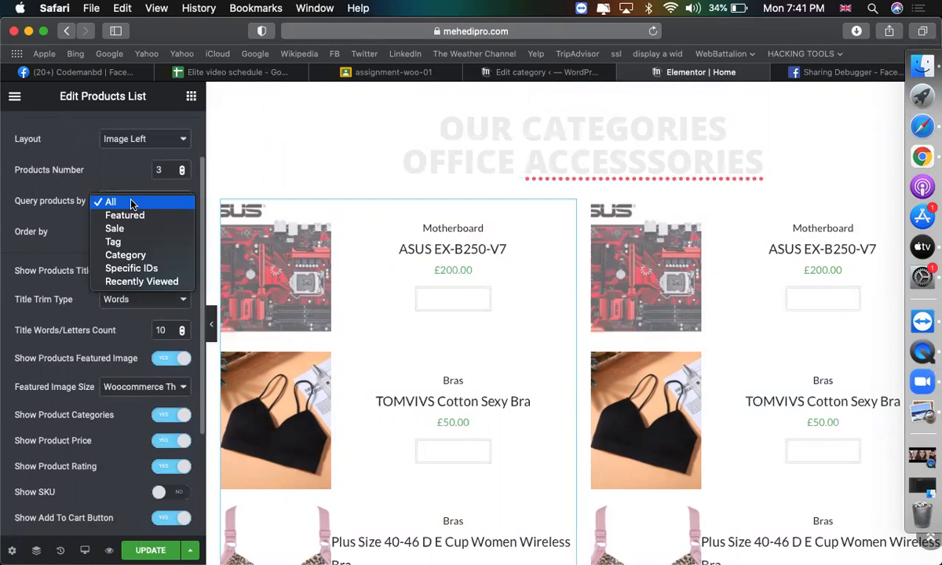
pyautogui.click(138, 256)
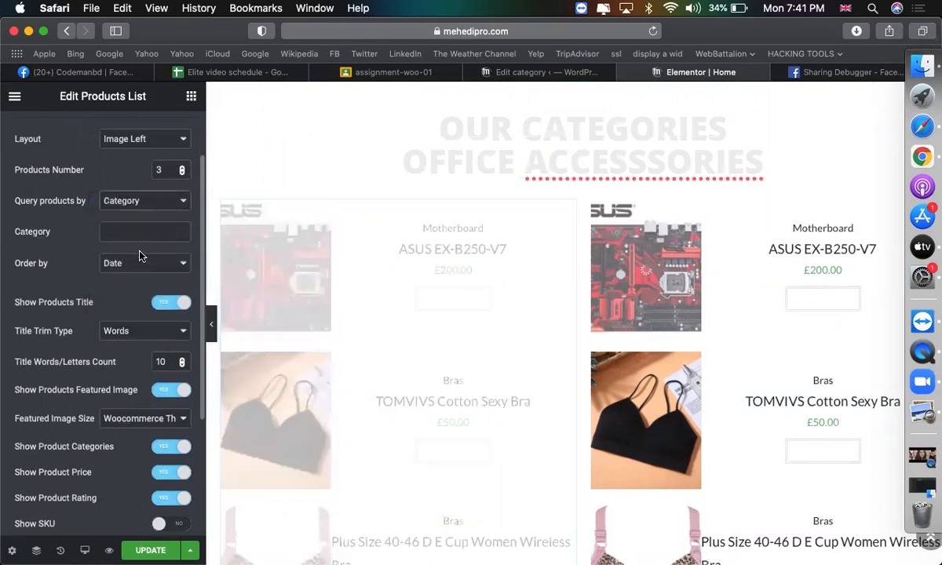
pyautogui.click(125, 232)
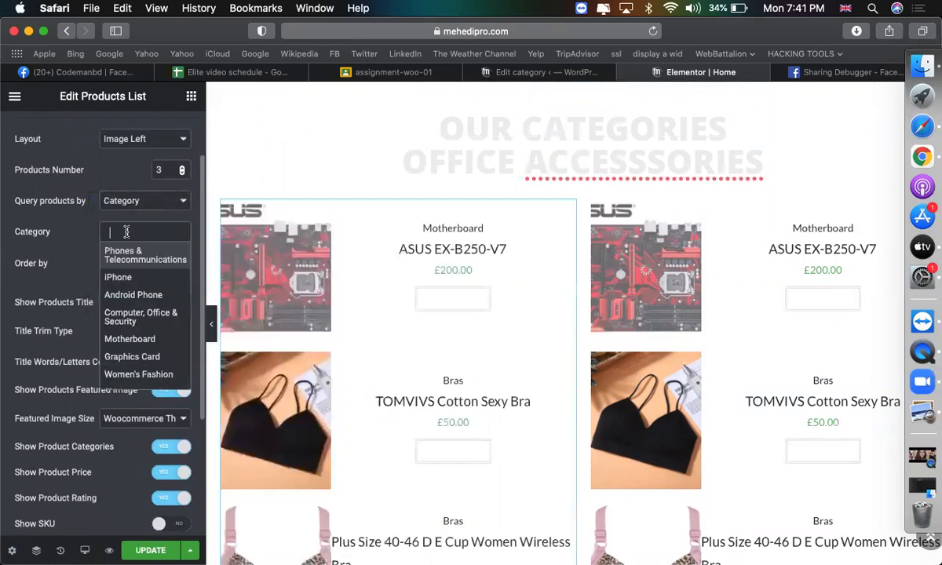
pyautogui.click(130, 339)
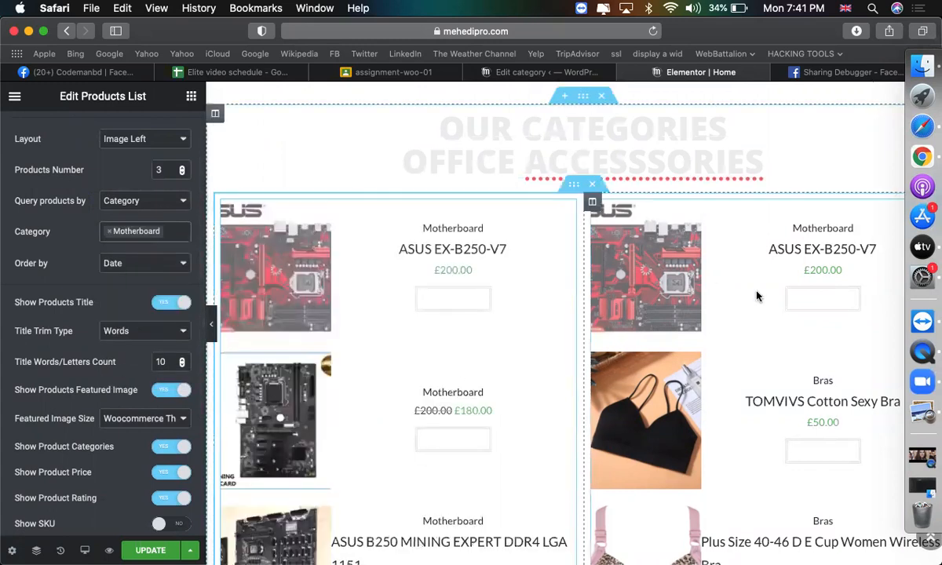
# Set the right Products List to query by Category, showing only Graphics Card products.
pyautogui.click(708, 272)
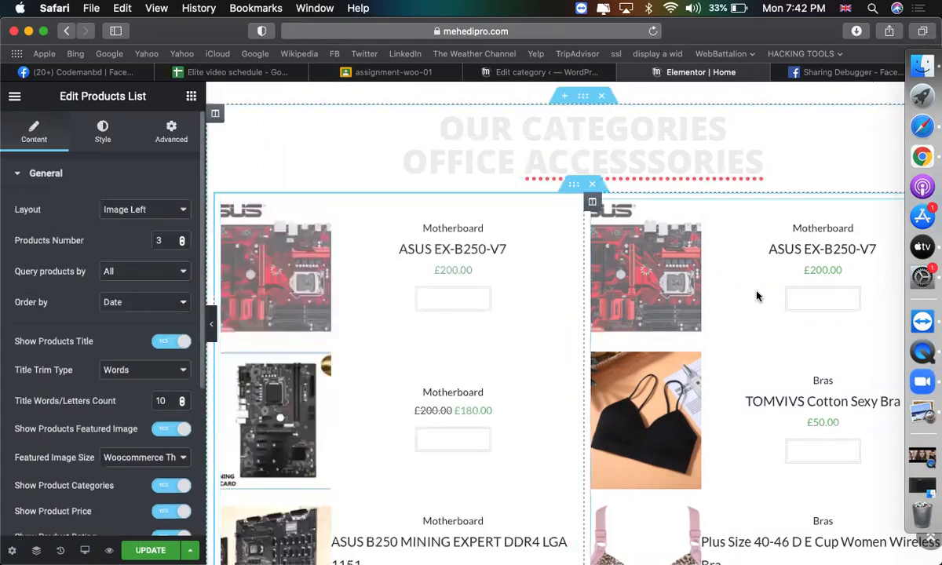
pyautogui.click(145, 271)
pyautogui.click(125, 325)
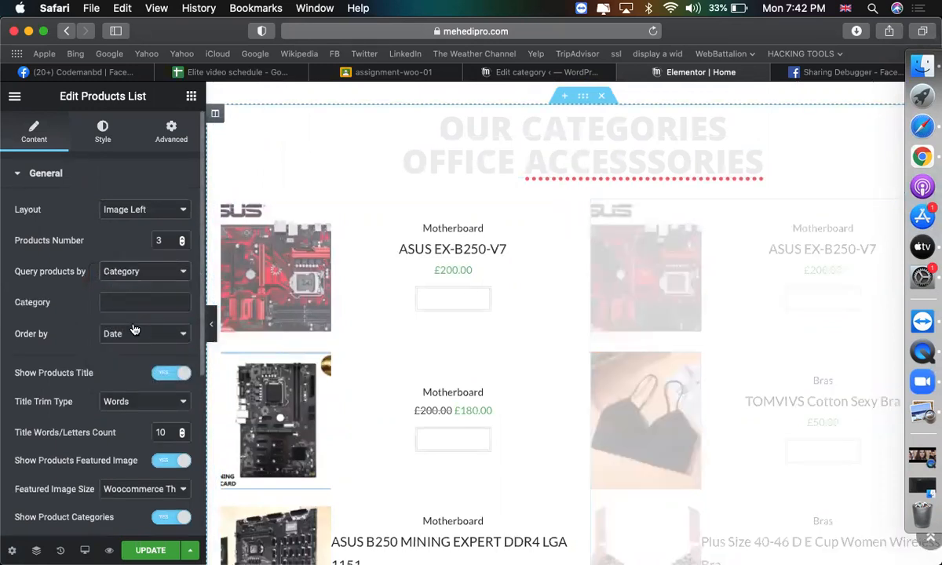
pyautogui.click(128, 302)
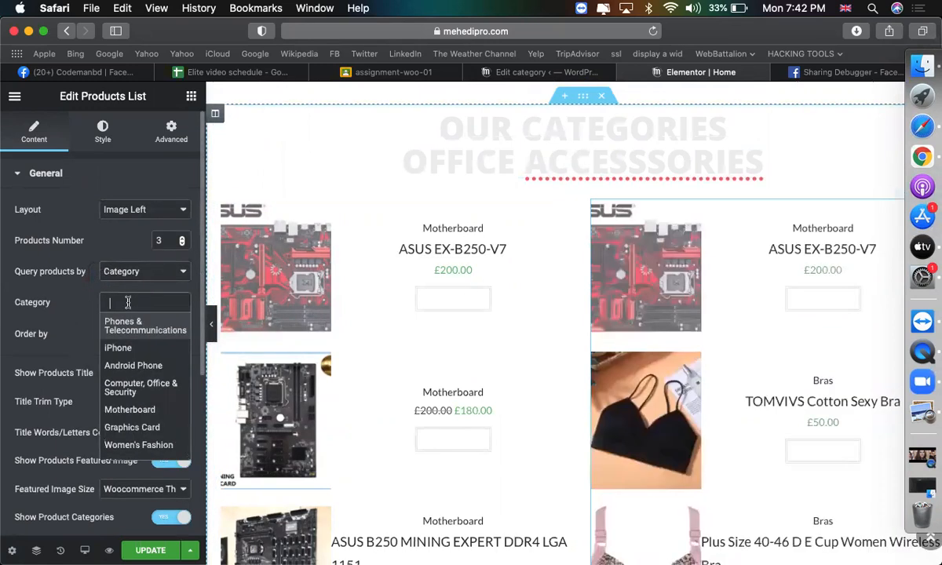
pyautogui.click(131, 425)
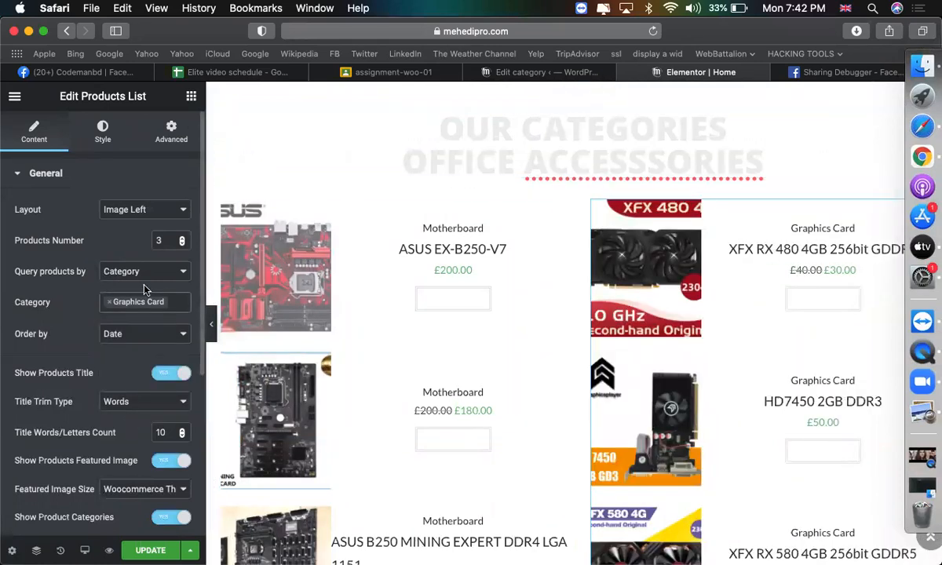
pyautogui.click(176, 298)
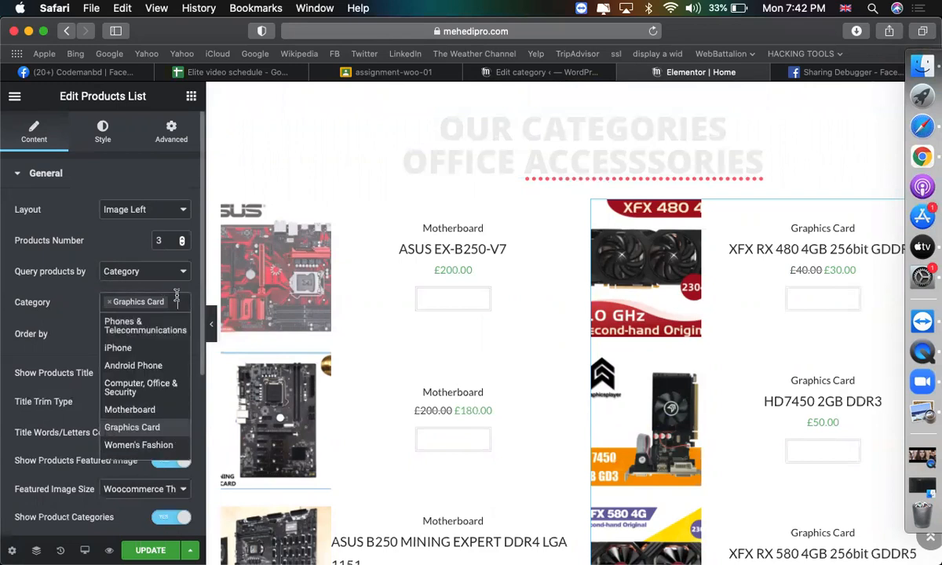
pyautogui.click(546, 158)
# Replace the heading's OFFICE ACCESSSORIES line with 'computer office security'.
pyautogui.tripleClick(547, 159)
pyautogui.click(546, 159)
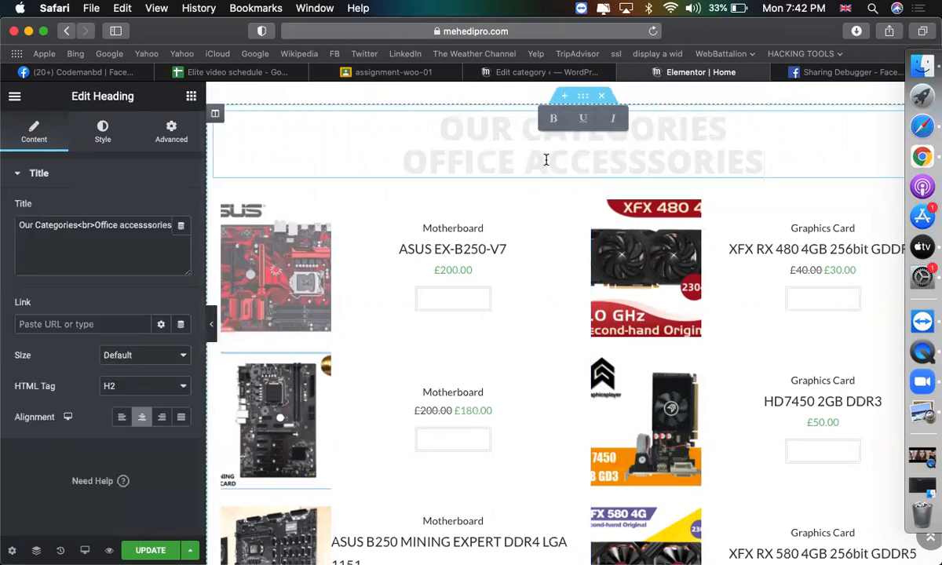
pyautogui.tripleClick(546, 159)
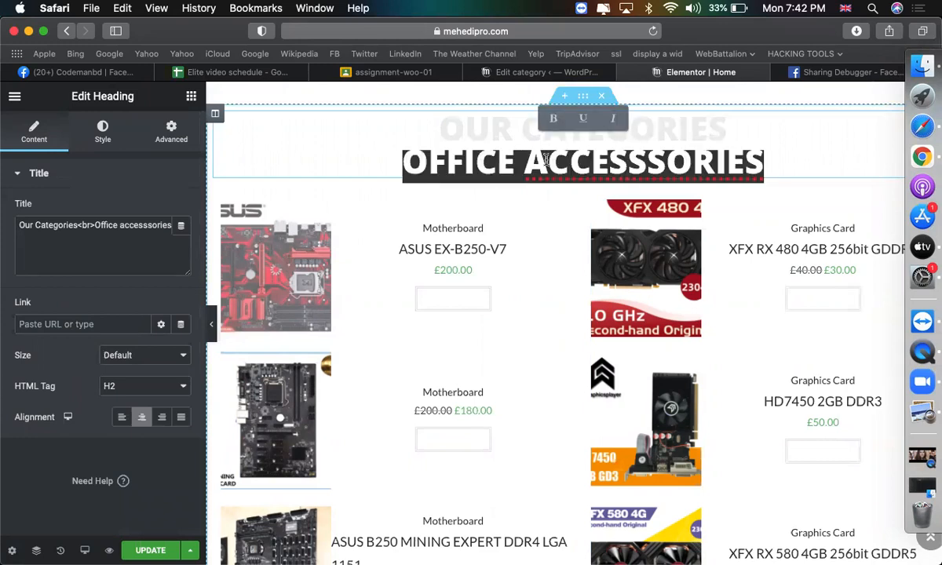
pyautogui.write('computwr')
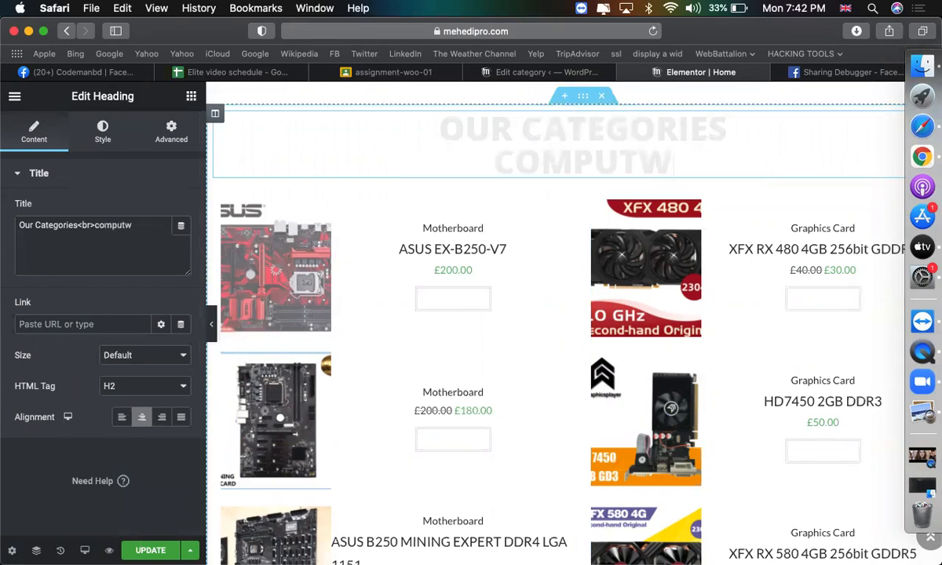
pyautogui.press('BackSpace')
pyautogui.press('BackSpace')
pyautogui.write('er office security')
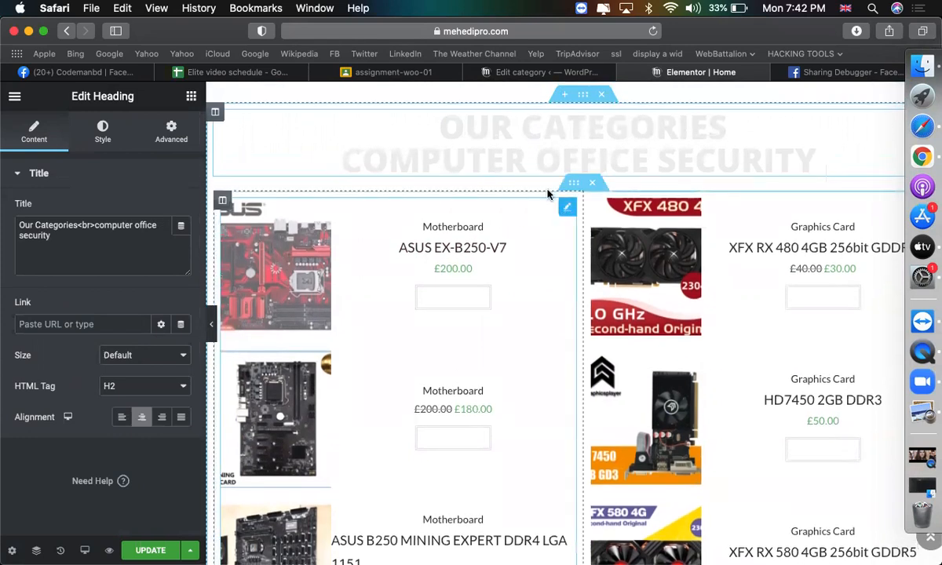
# Paste a copy of the section heading into the left column, above the products list.
pyautogui.rightClick(527, 150)
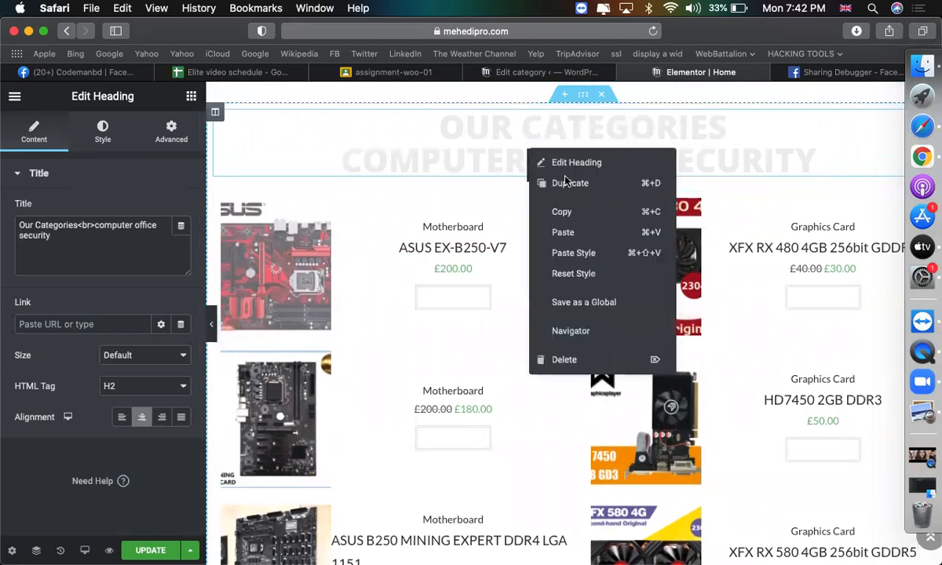
pyautogui.click(561, 215)
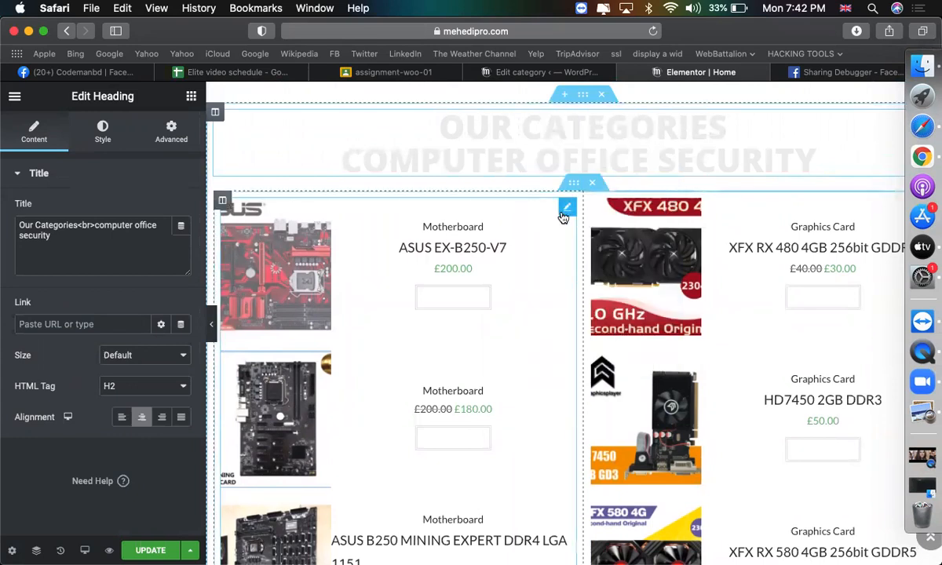
pyautogui.rightClick(563, 217)
pyautogui.click(620, 297)
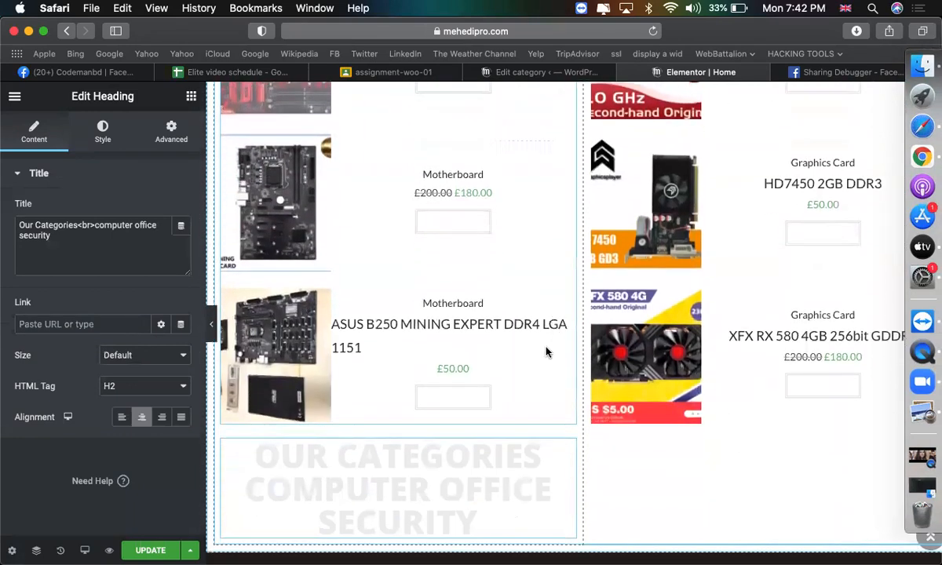
pyautogui.scroll(1, 562, 462)
pyautogui.moveTo(566, 473)
pyautogui.mouseDown()
pyautogui.moveTo(445, 89)
pyautogui.moveTo(431, 414)
pyautogui.moveTo(431, 227)
pyautogui.mouseUp()
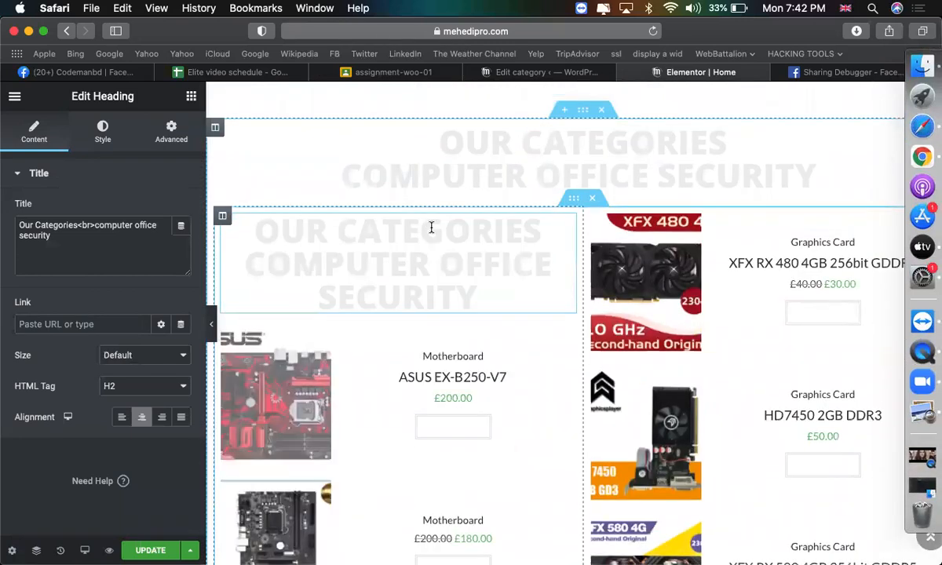
pyautogui.click(444, 380)
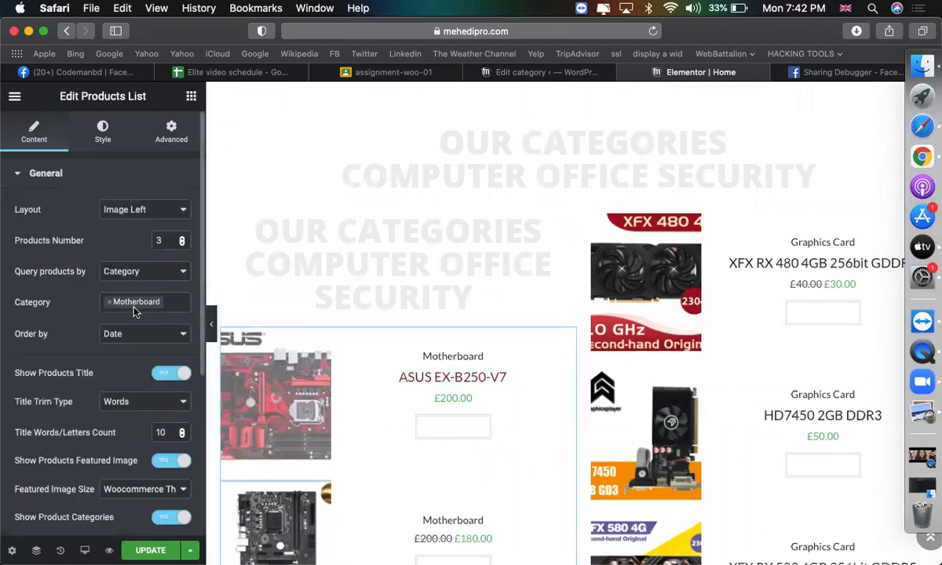
# Retitle the copied left-column heading 'motherboard'.
pyautogui.click(434, 292)
pyautogui.click(148, 249)
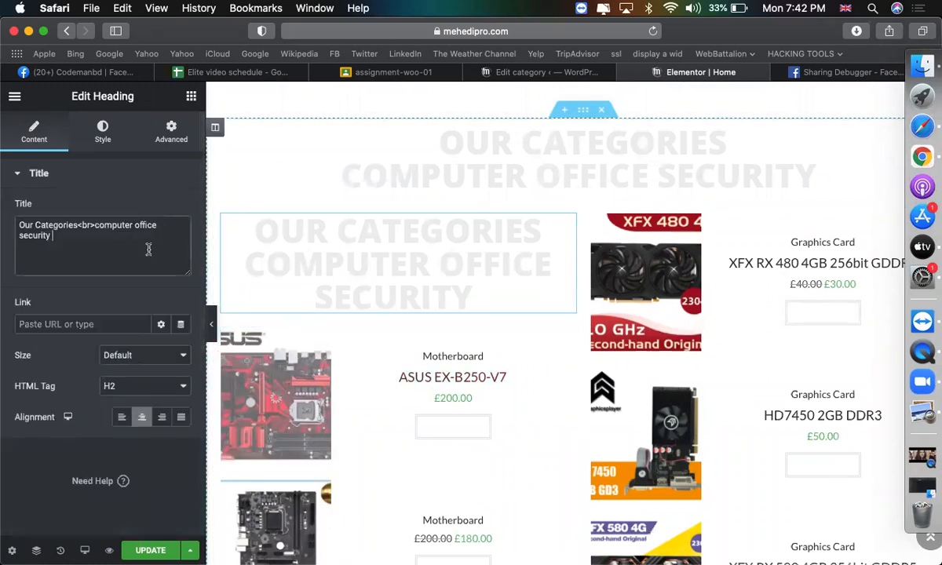
pyautogui.press('super+a')
pyautogui.write('mothwe')
pyautogui.press('BackSpace')
pyautogui.press('BackSpace')
pyautogui.press('BackSpace')
pyautogui.write('her')
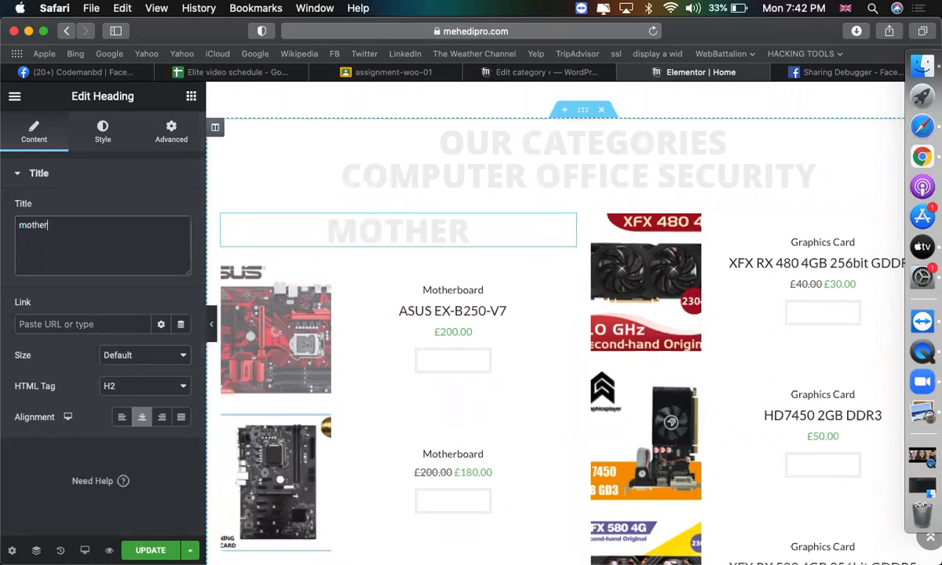
pyautogui.write('board')
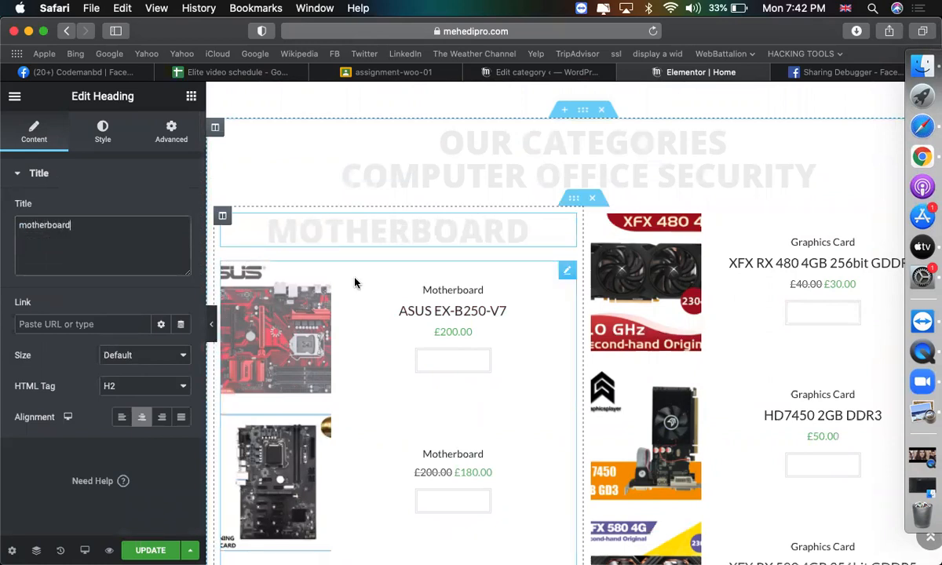
# Copy the MOTHERBOARD heading and paste it into the right column.
pyautogui.rightClick(376, 244)
pyautogui.click(409, 306)
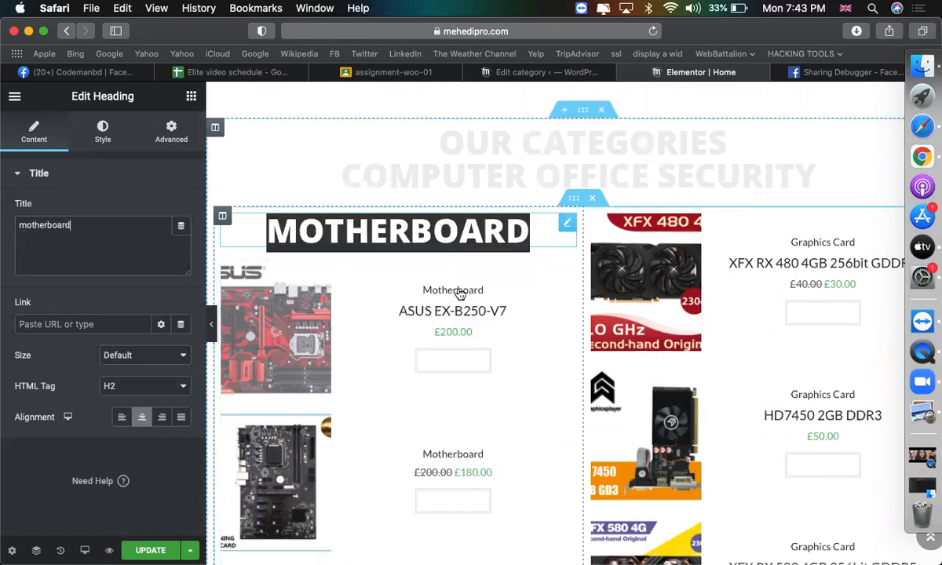
pyautogui.rightClick(615, 229)
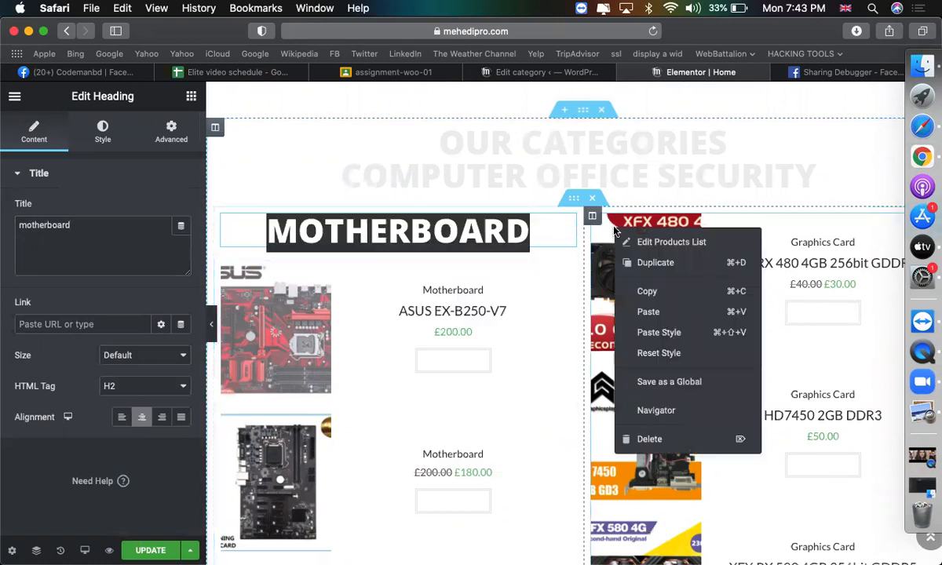
pyautogui.click(658, 313)
pyautogui.scroll(-5, 657, 313)
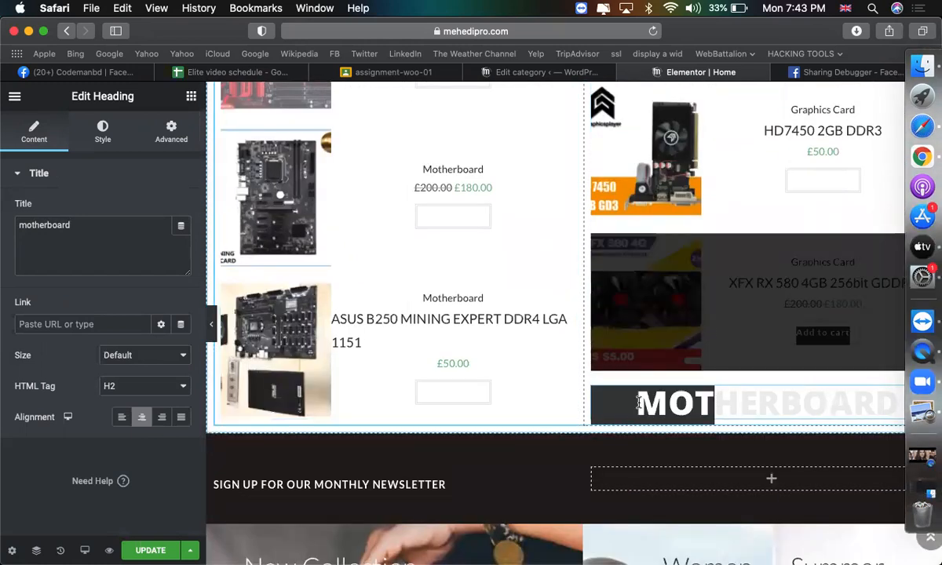
pyautogui.scroll(2, 719, 407)
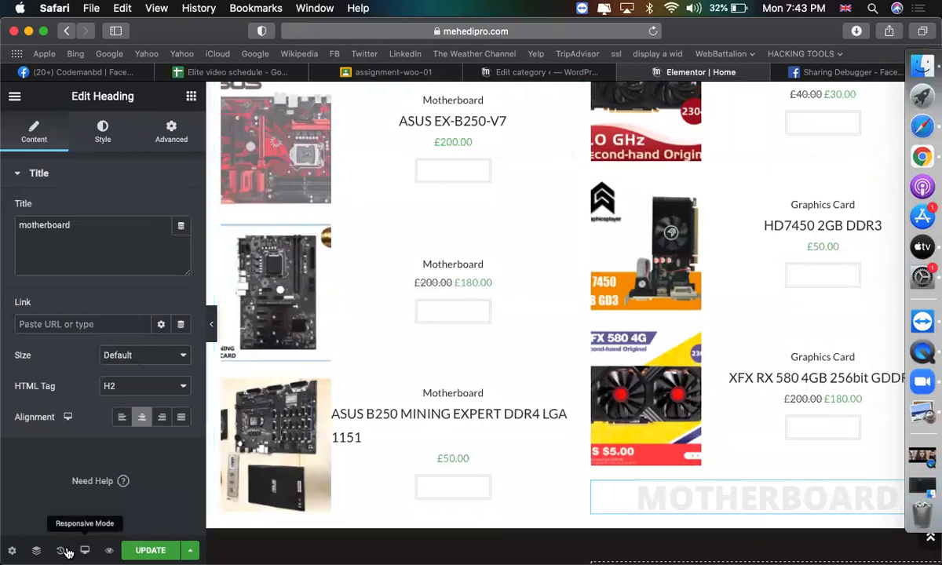
# Move the right column's heading above its Products List using the Navigator.
pyautogui.click(36, 551)
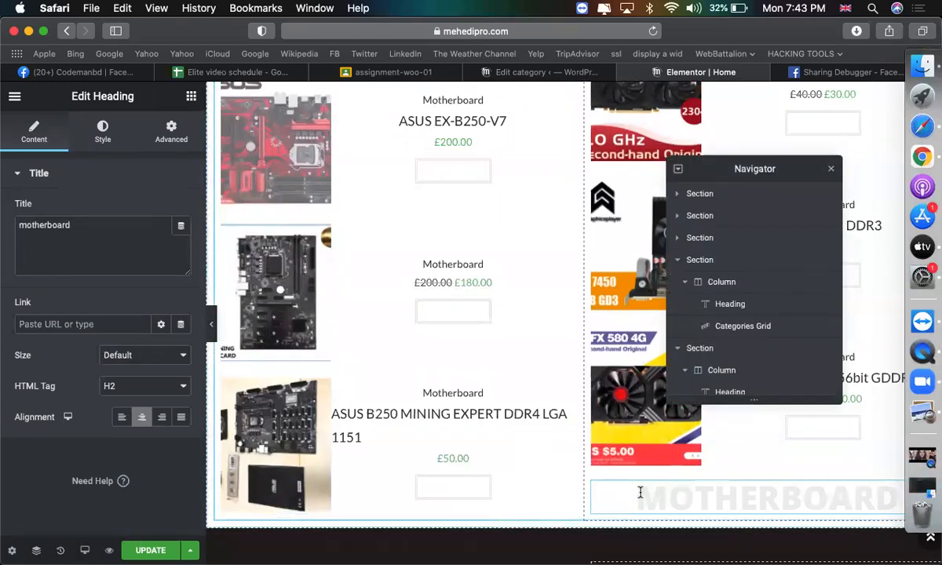
pyautogui.moveTo(730, 298)
pyautogui.mouseDown()
pyautogui.moveTo(723, 275)
pyautogui.moveTo(730, 296)
pyautogui.mouseUp()
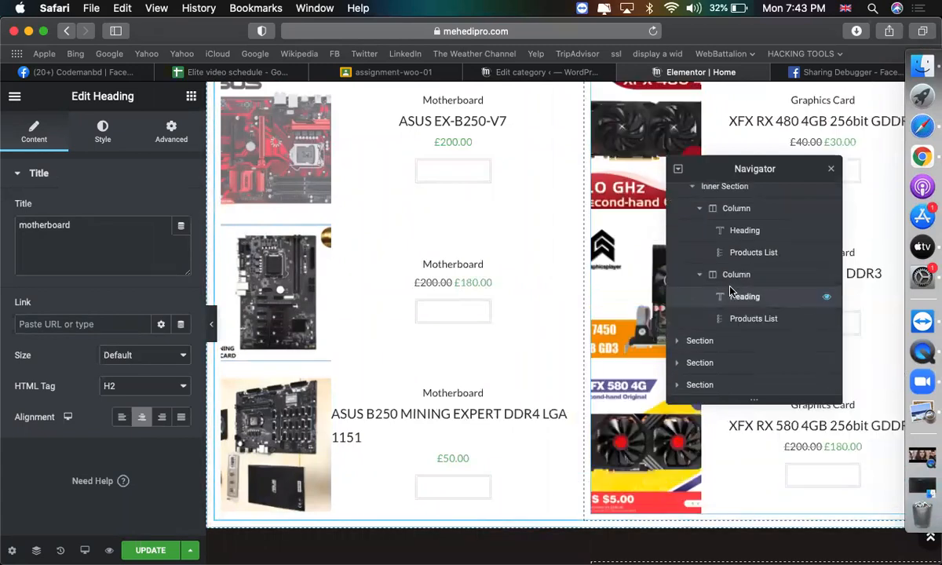
pyautogui.click(832, 171)
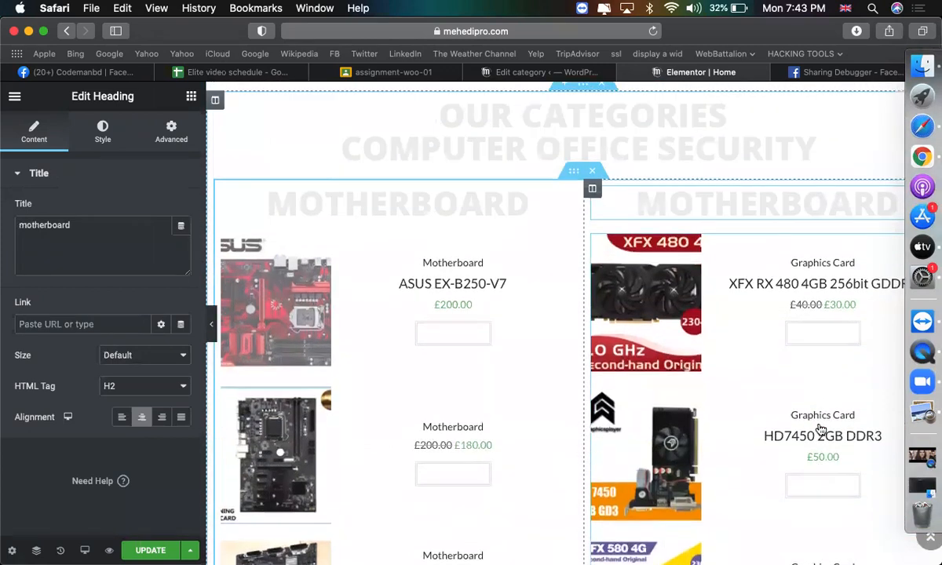
pyautogui.scroll(5, 734, 388)
# Retitle the right column heading 'graphics card'.
pyautogui.click(117, 223)
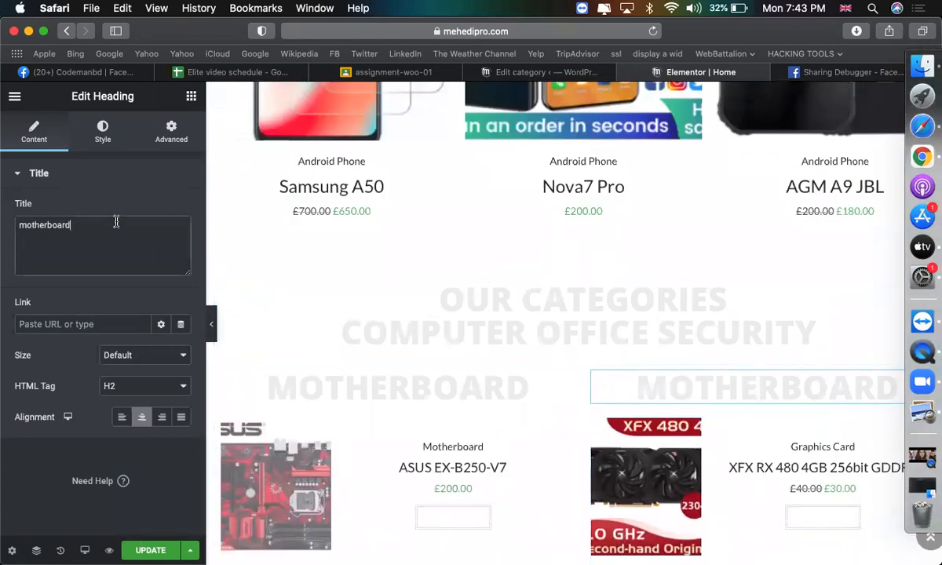
pyautogui.press('super+a')
pyautogui.write('graphi')
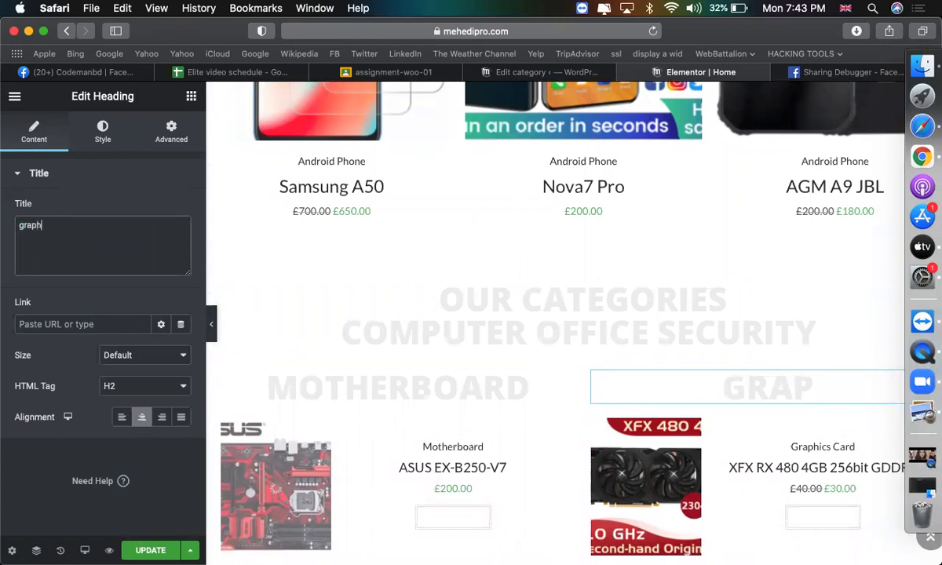
pyautogui.write('c s')
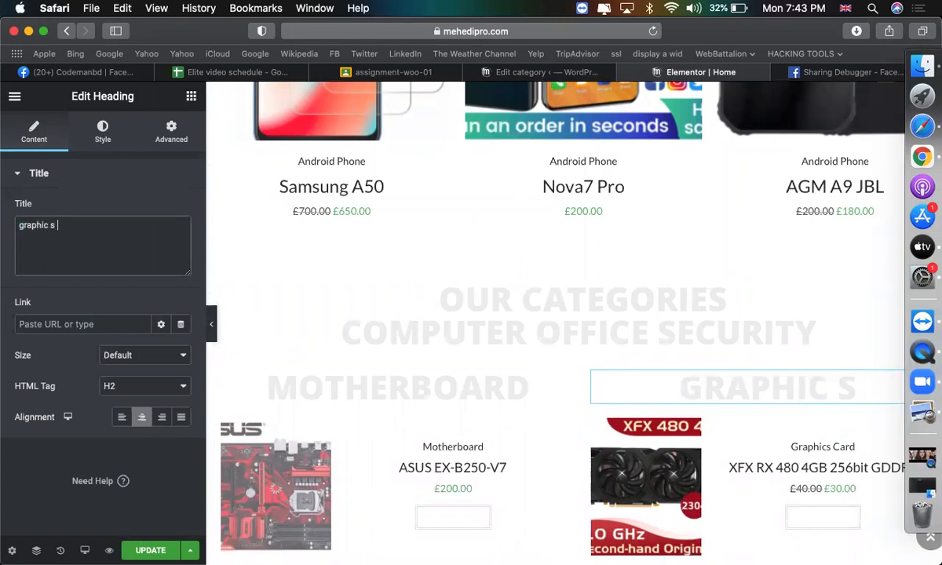
pyautogui.press('BackSpace')
pyautogui.write('card')
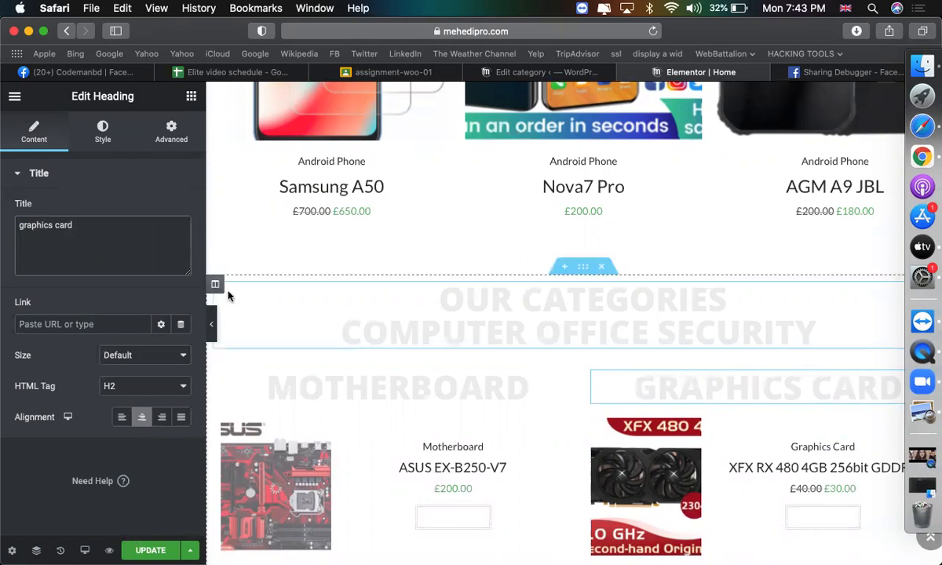
pyautogui.scroll(-4, 228, 295)
pyautogui.scroll(2, 227, 296)
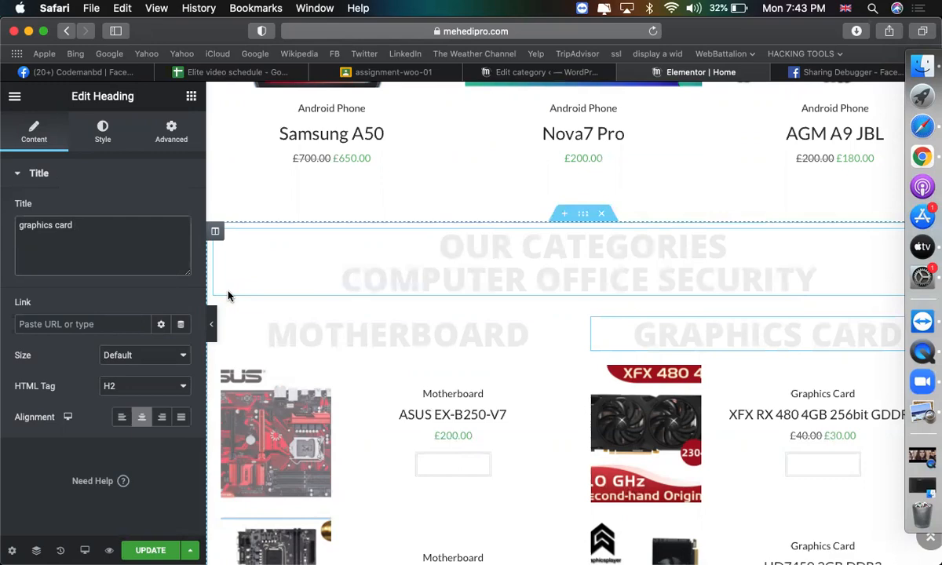
# Inspect the Free Shipping Worldwide, Returns and Exchanges, and 24/7 Customer Support feature boxes.
pyautogui.scroll(-20, 230, 296)
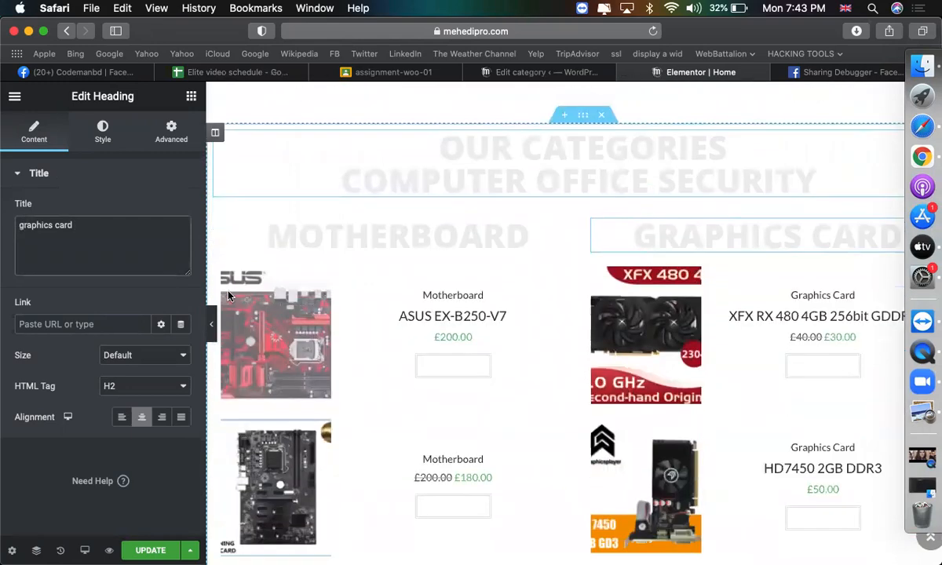
pyautogui.scroll(-5, 463, 396)
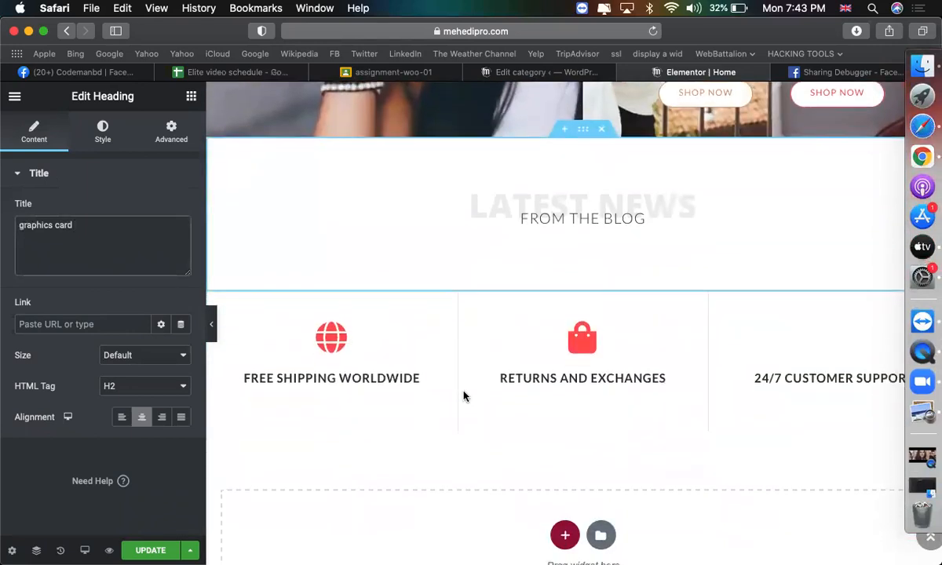
pyautogui.click(355, 270)
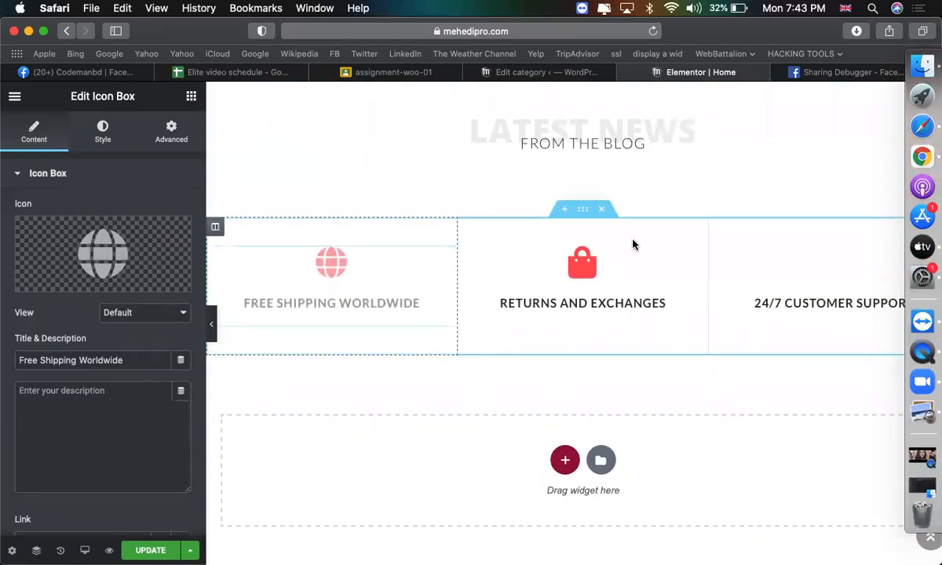
pyautogui.click(618, 280)
pyautogui.click(768, 270)
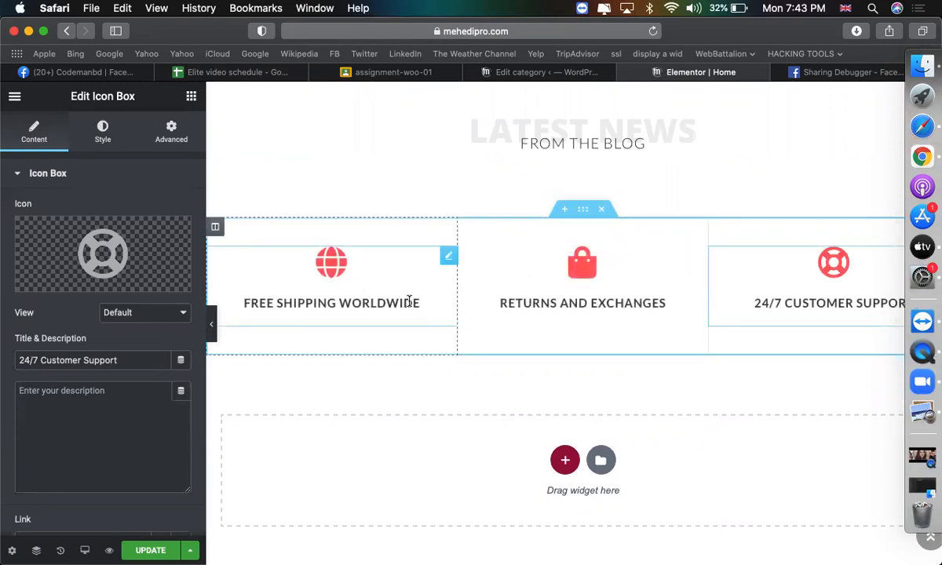
pyautogui.scroll(-4, 563, 292)
pyautogui.scroll(6, 564, 292)
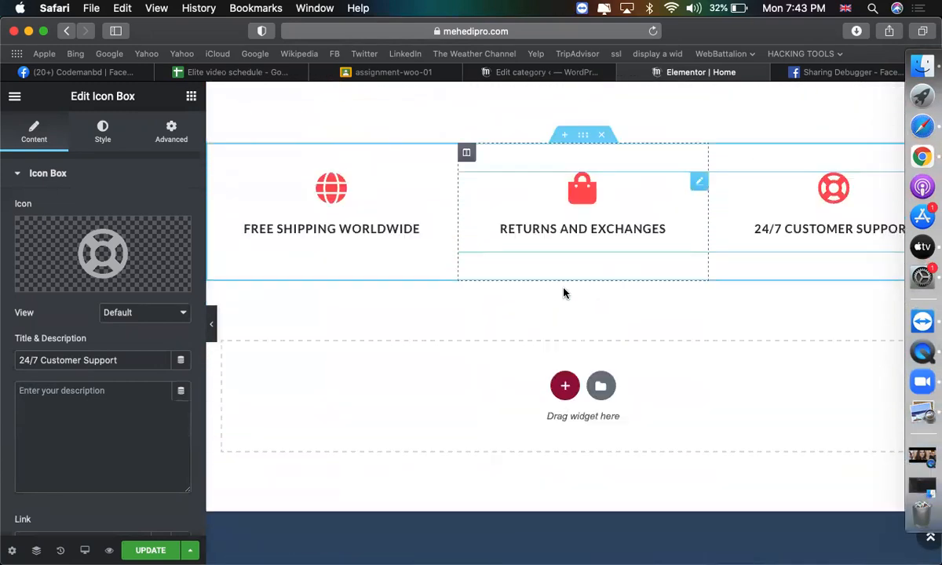
pyautogui.scroll(3, 564, 292)
pyautogui.scroll(-1, 565, 302)
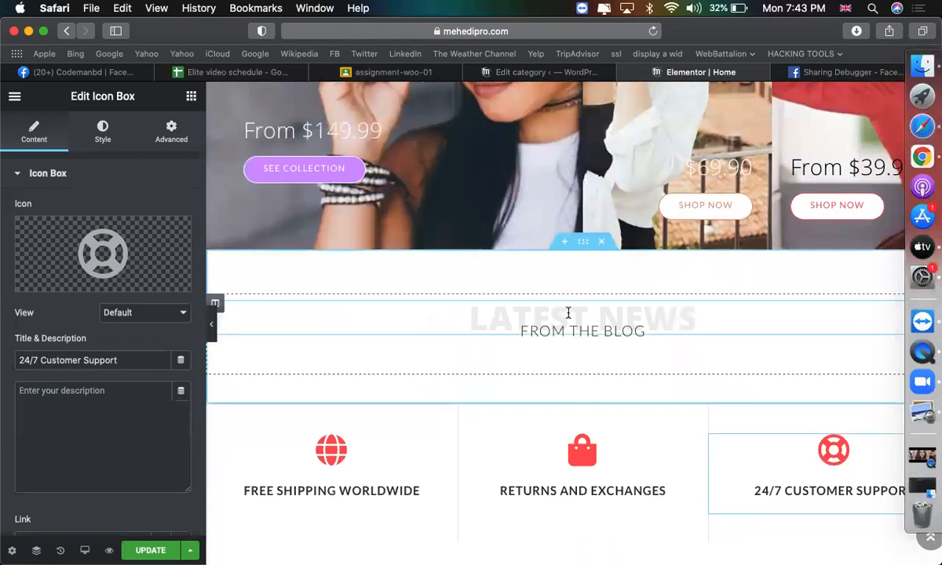
# Delete the LATEST NEWS and FROM THE BLOG headings from the homepage.
pyautogui.rightClick(624, 318)
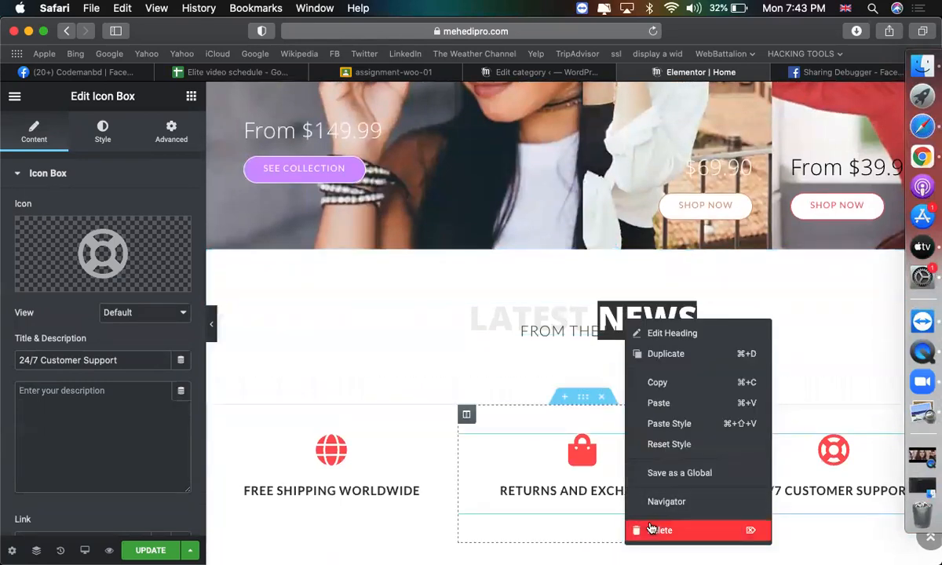
pyautogui.click(642, 528)
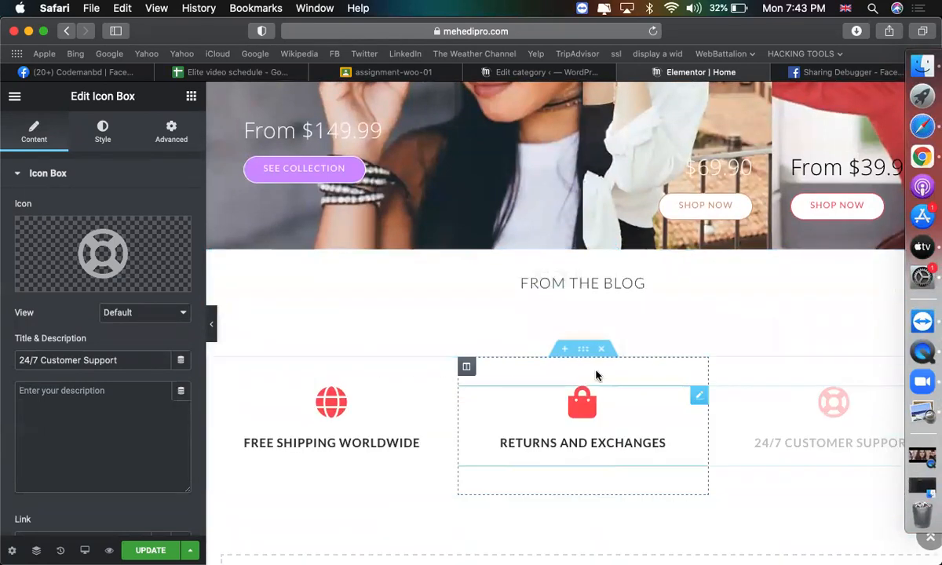
pyautogui.rightClick(573, 277)
pyautogui.click(640, 489)
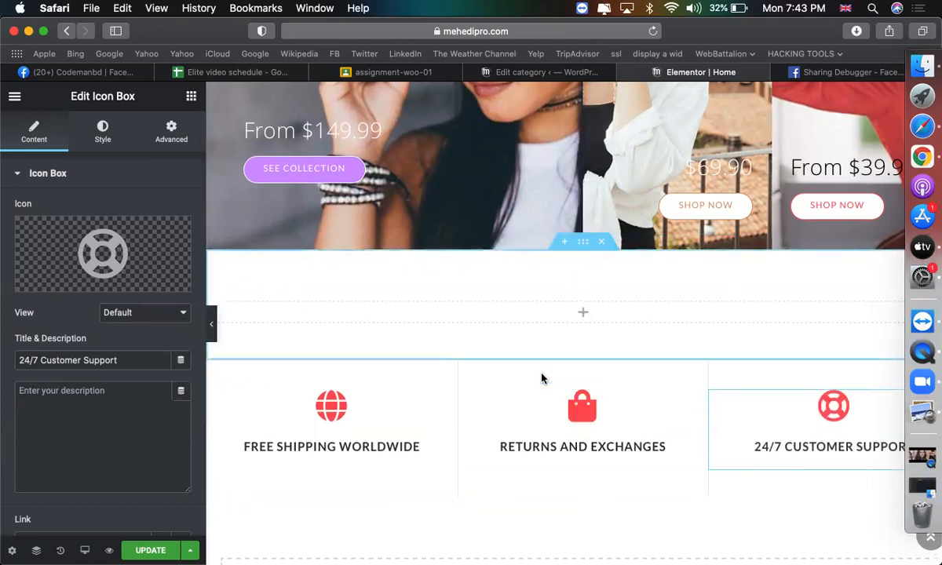
# Delete the now-empty Latest News section.
pyautogui.click(602, 243)
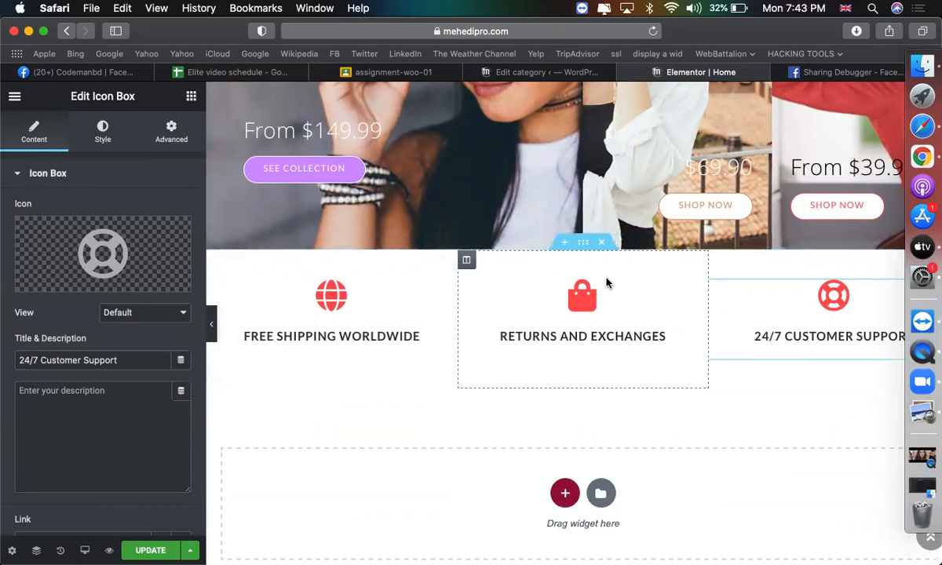
pyautogui.scroll(3, 471, 271)
pyautogui.scroll(3, 532, 270)
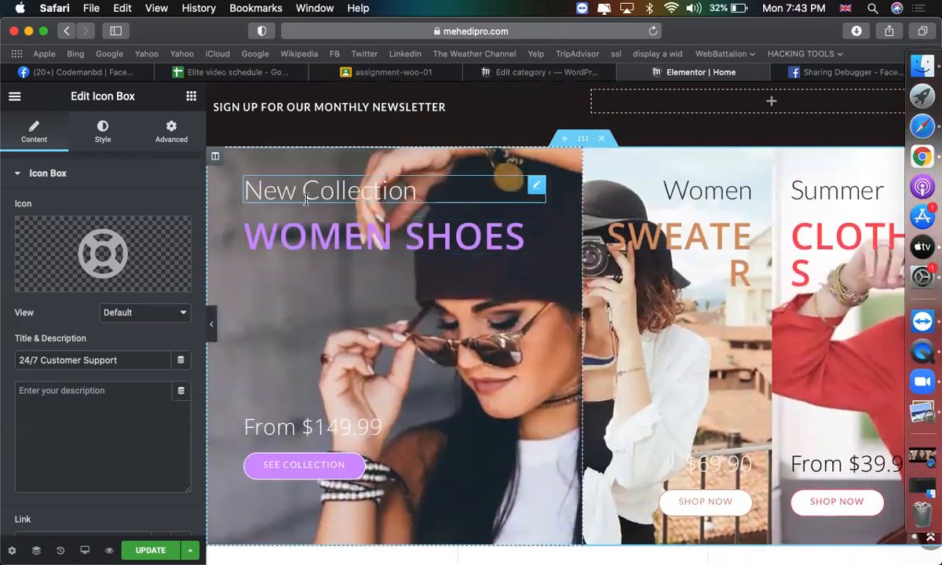
# Select the New Collection and WOMEN SHOES headings in the first hero banner.
pyautogui.click(329, 195)
pyautogui.click(319, 229)
pyautogui.scroll(-3, 321, 236)
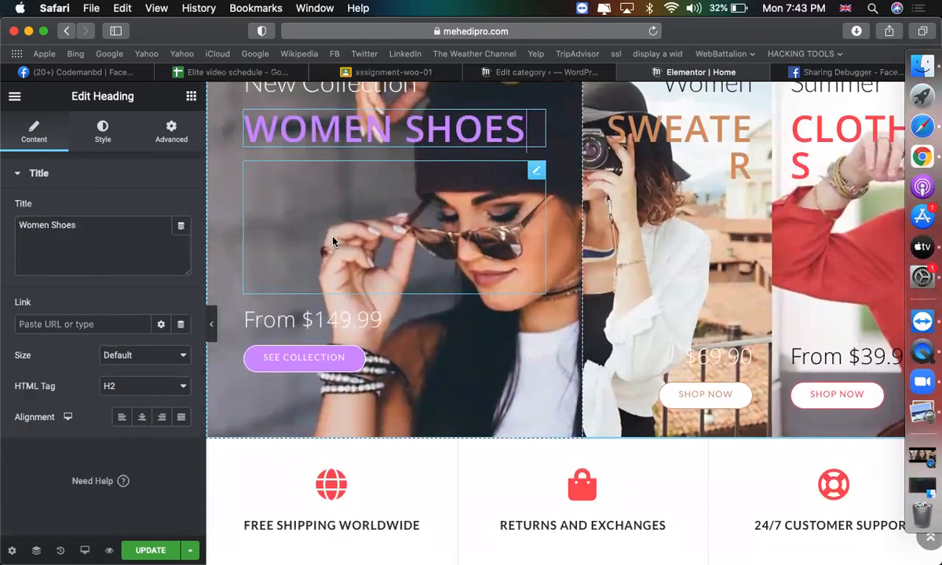
pyautogui.scroll(3, 312, 221)
pyautogui.click(215, 175)
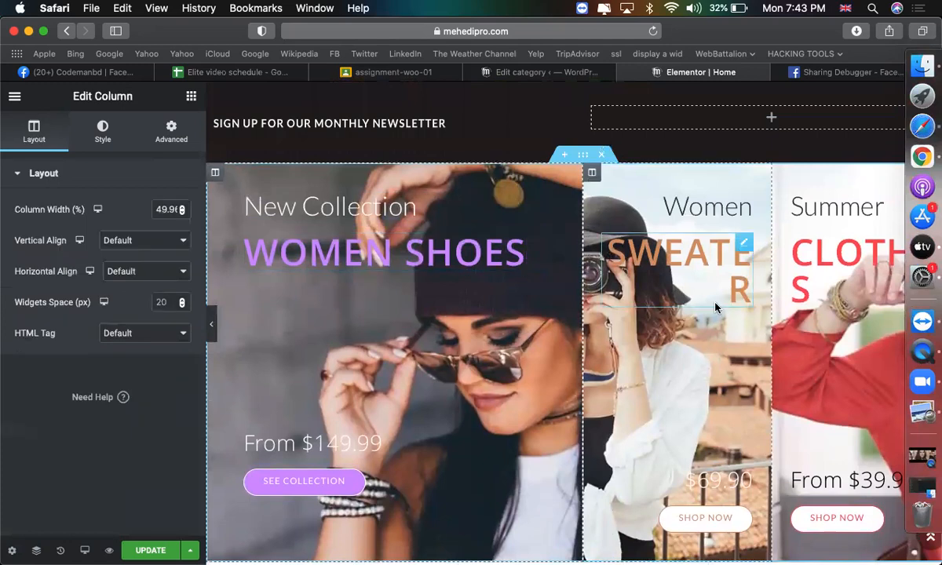
pyautogui.scroll(-5, 691, 265)
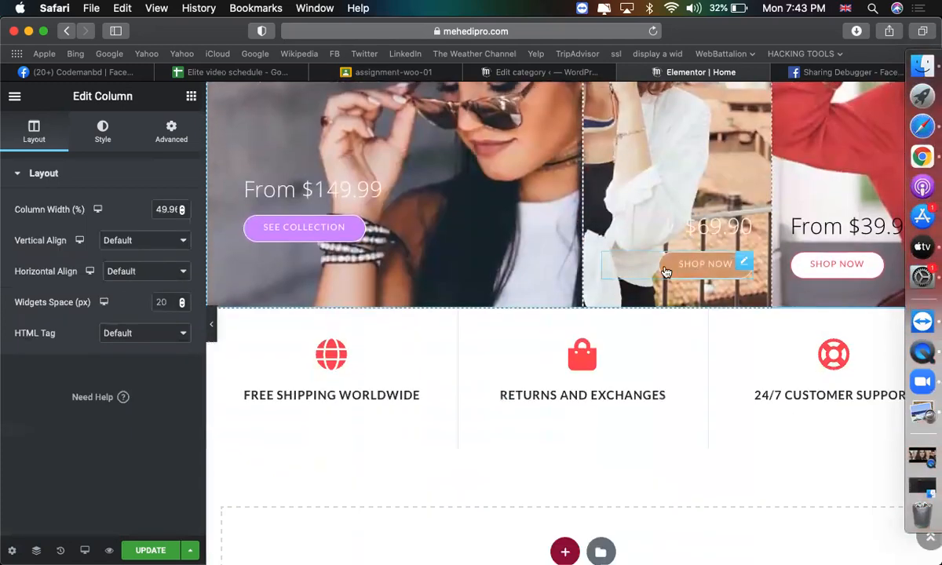
pyautogui.scroll(3, 692, 261)
pyautogui.scroll(2, 693, 261)
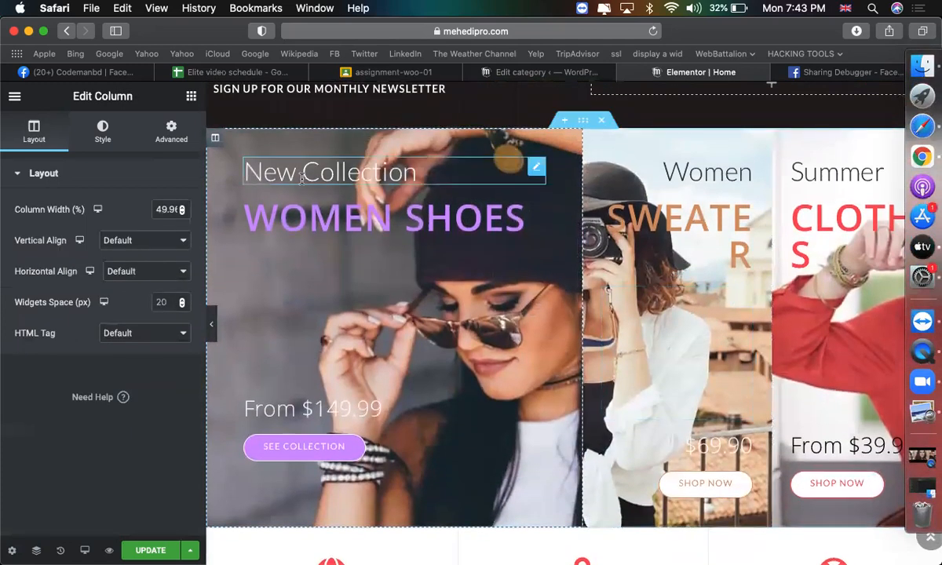
# Retype the WOMEN SHOES heading text as 'computer'.
pyautogui.click(336, 179)
pyautogui.click(367, 207)
pyautogui.tripleClick(334, 191)
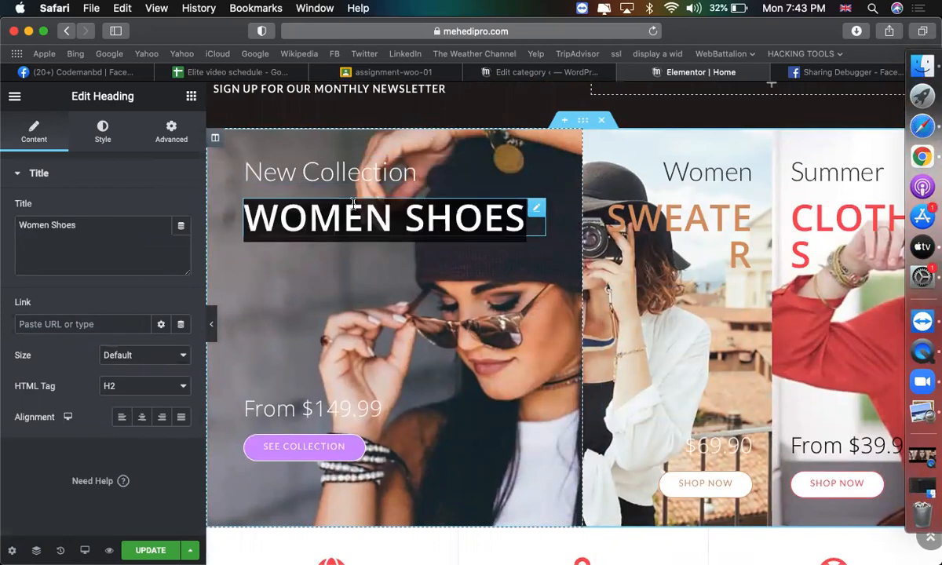
pyautogui.tripleClick(412, 222)
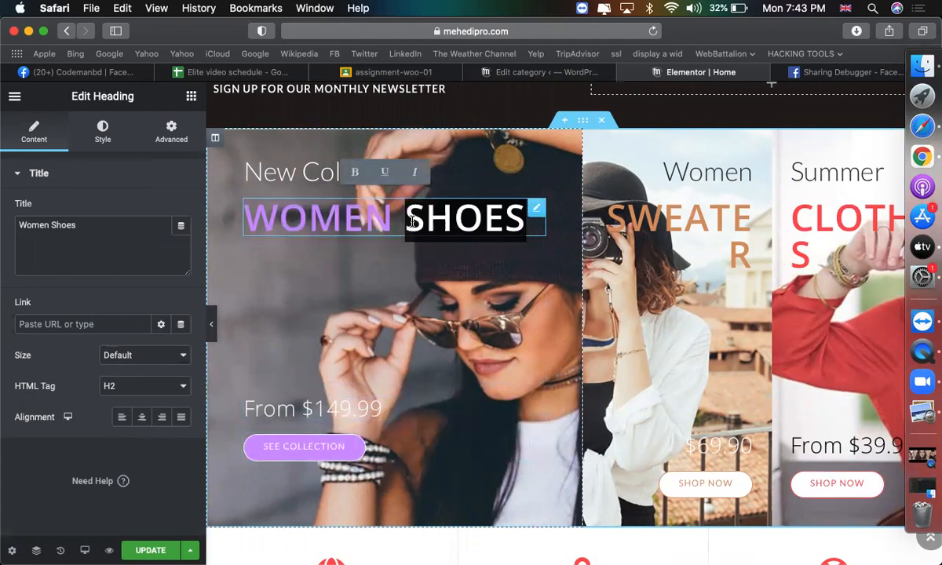
pyautogui.write('computer')
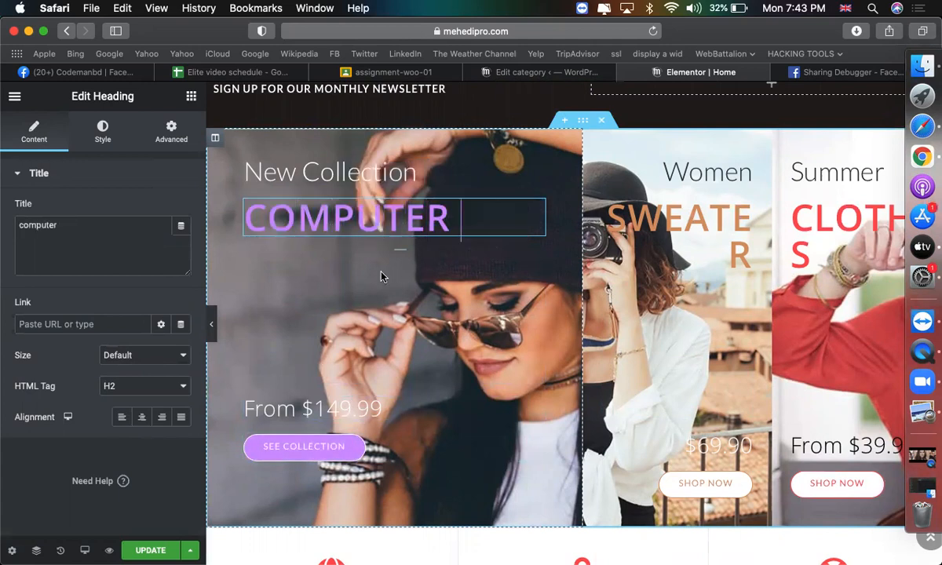
pyautogui.scroll(-2, 381, 276)
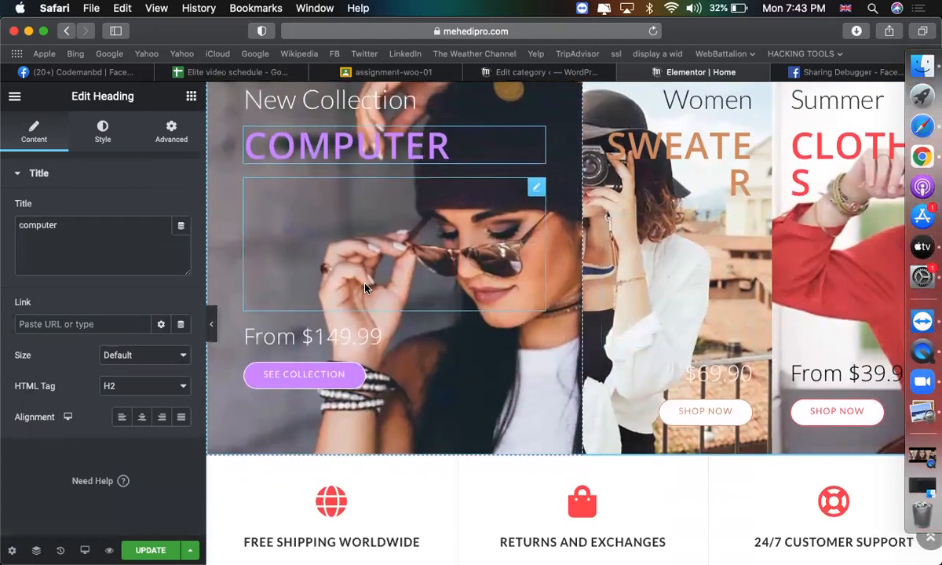
# Select the See Collection button and copy the Computer, Office & Security category link.
pyautogui.click(304, 375)
pyautogui.click(549, 72)
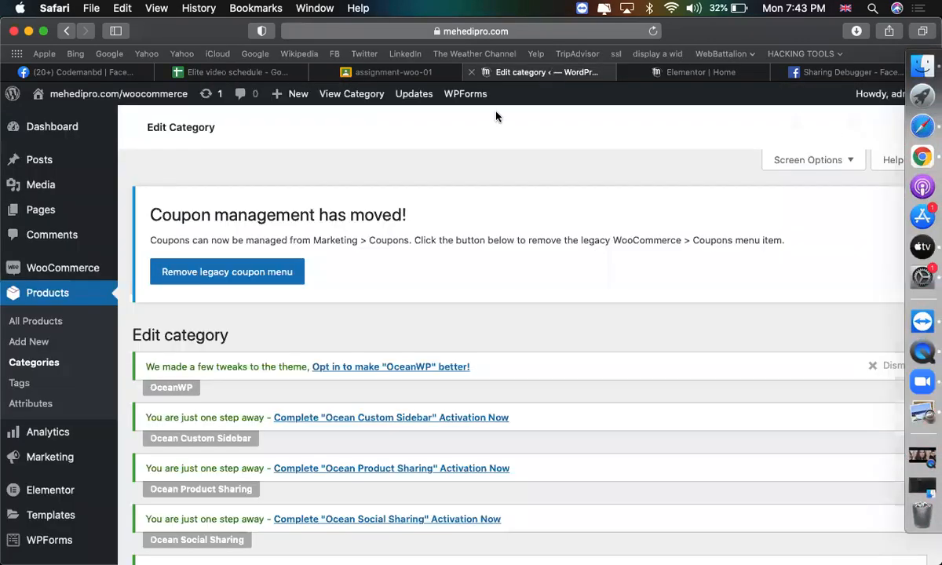
pyautogui.scroll(-10, 284, 387)
pyautogui.rightClick(477, 411)
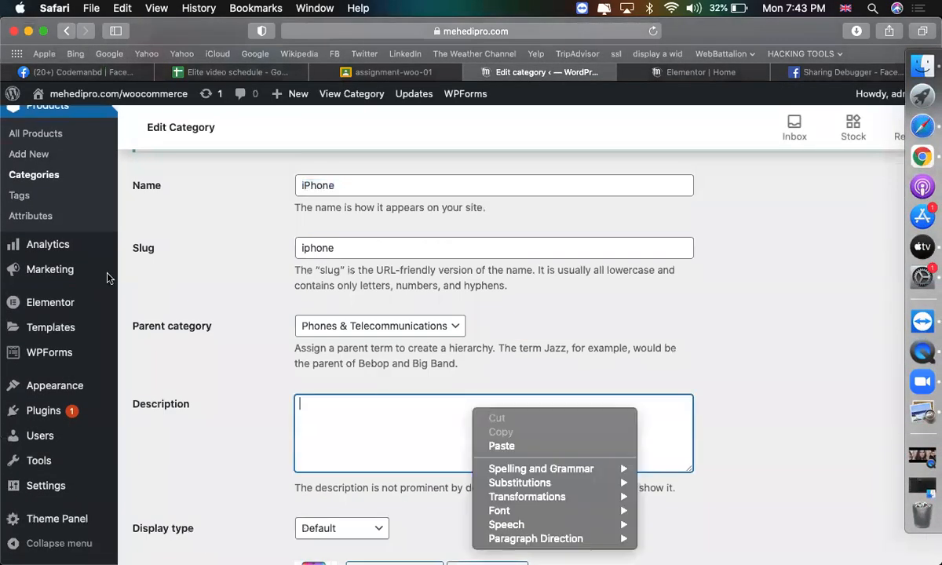
pyautogui.click(49, 164)
pyautogui.click(49, 177)
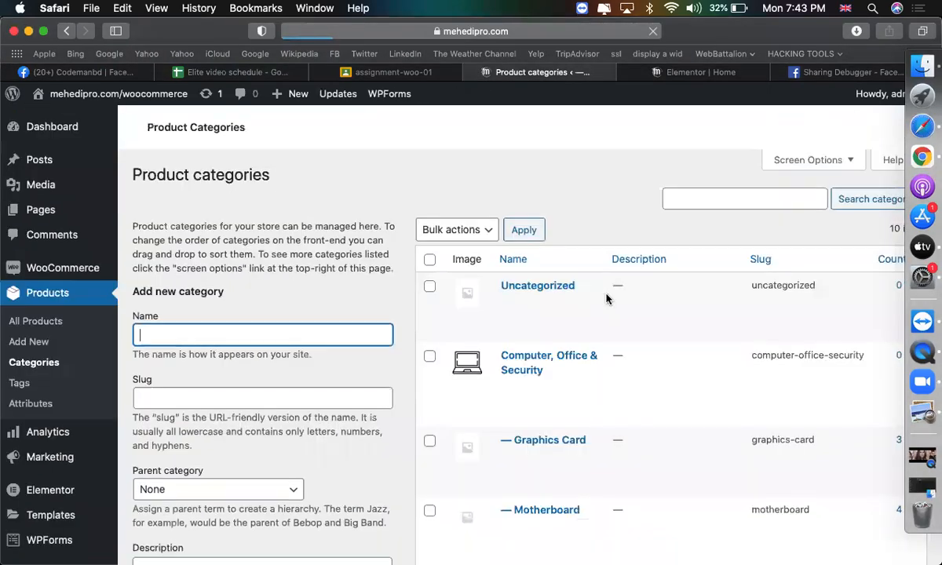
pyautogui.scroll(-5, 573, 337)
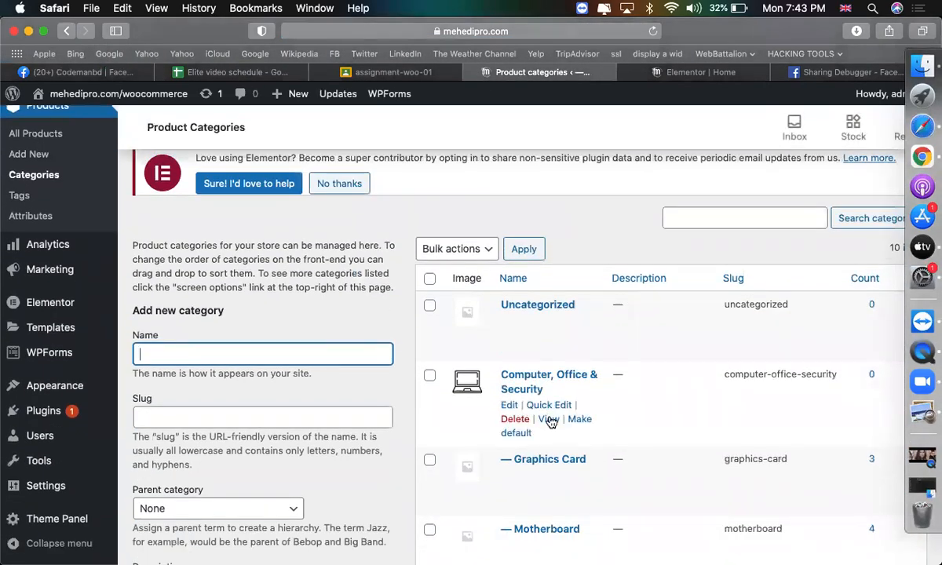
pyautogui.rightClick(550, 421)
pyautogui.click(589, 513)
# Paste the category link into the button's Link field and update the homepage.
pyautogui.click(701, 72)
pyautogui.click(69, 287)
pyautogui.write('https://mehedipro.com/product-category/computer-office-security/')
pyautogui.scroll(-2, 433, 437)
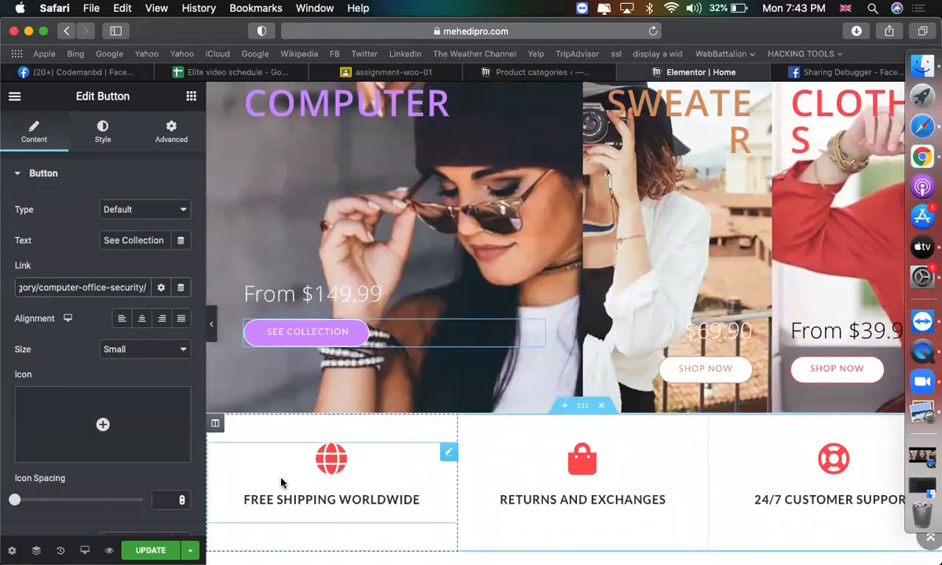
pyautogui.click(151, 551)
pyautogui.scroll(10, 577, 383)
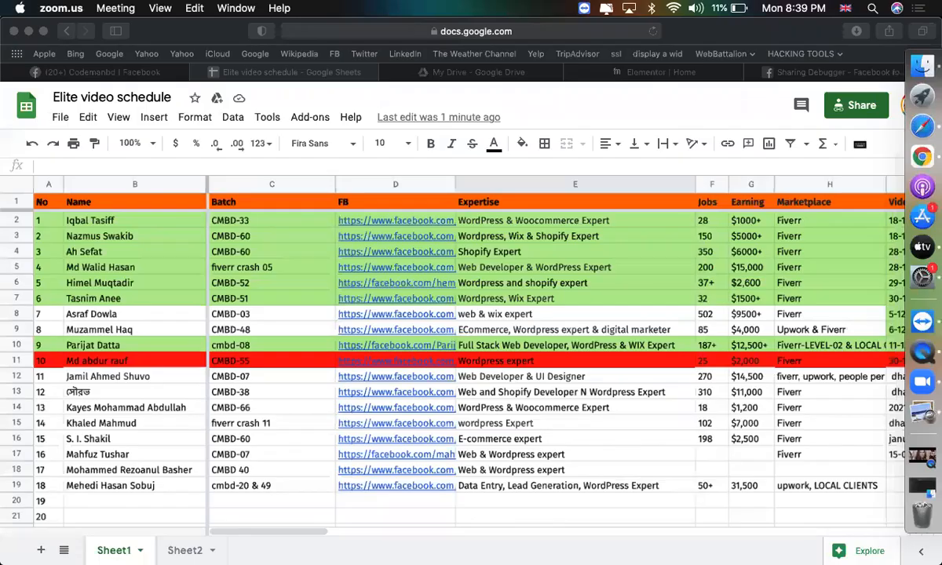
pyautogui.click(632, 72)
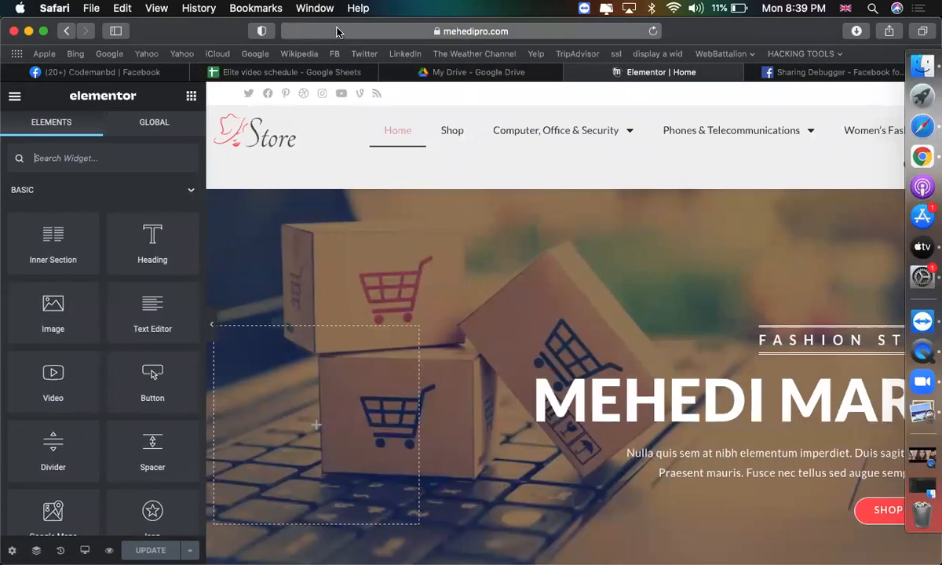
# Exit the homepage editor to the Pages list, dismissing the block editor welcome popup.
pyautogui.click(14, 97)
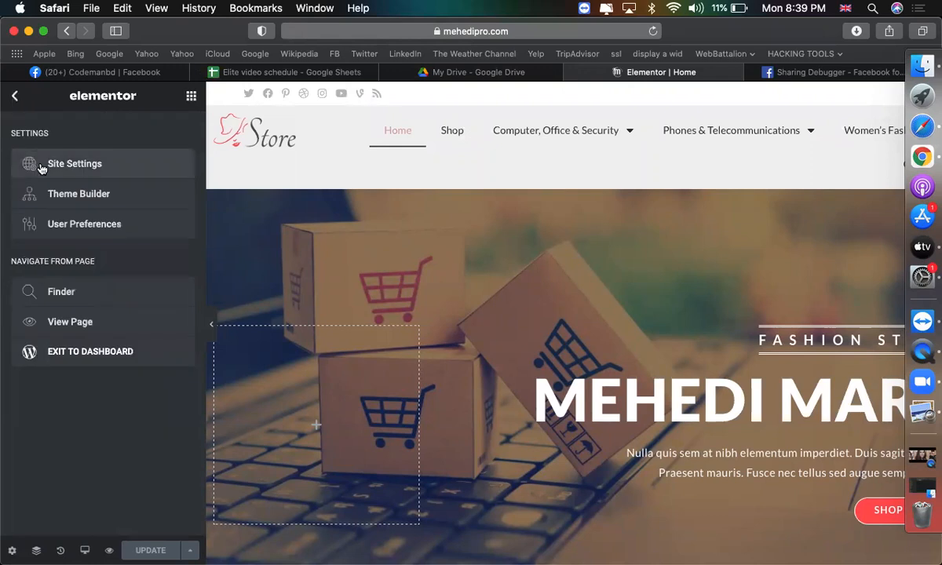
pyautogui.click(85, 363)
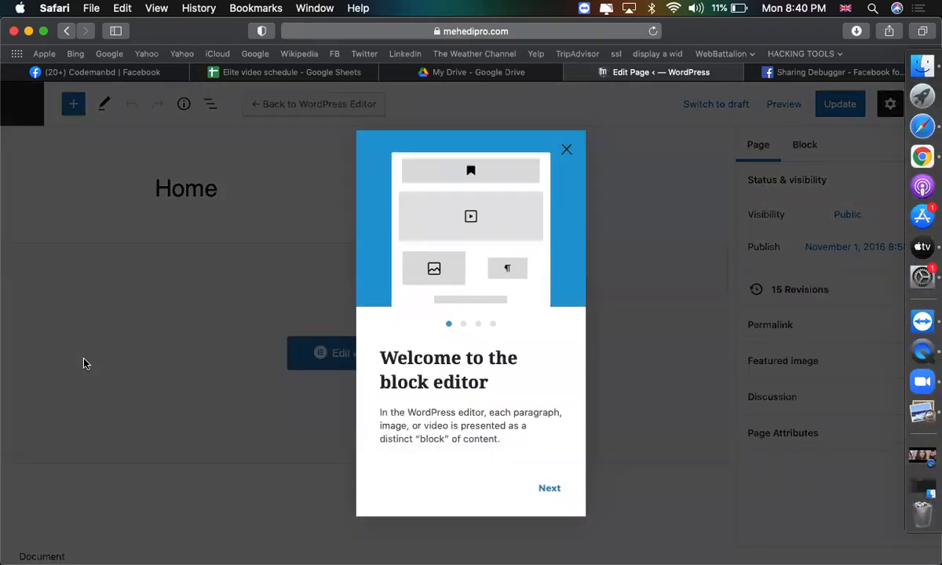
pyautogui.click(333, 277)
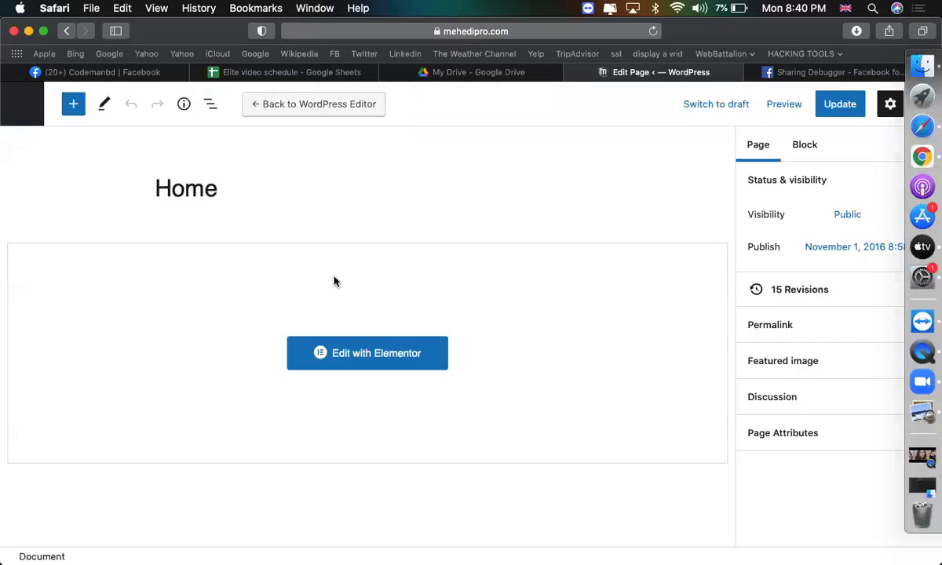
pyautogui.click(22, 103)
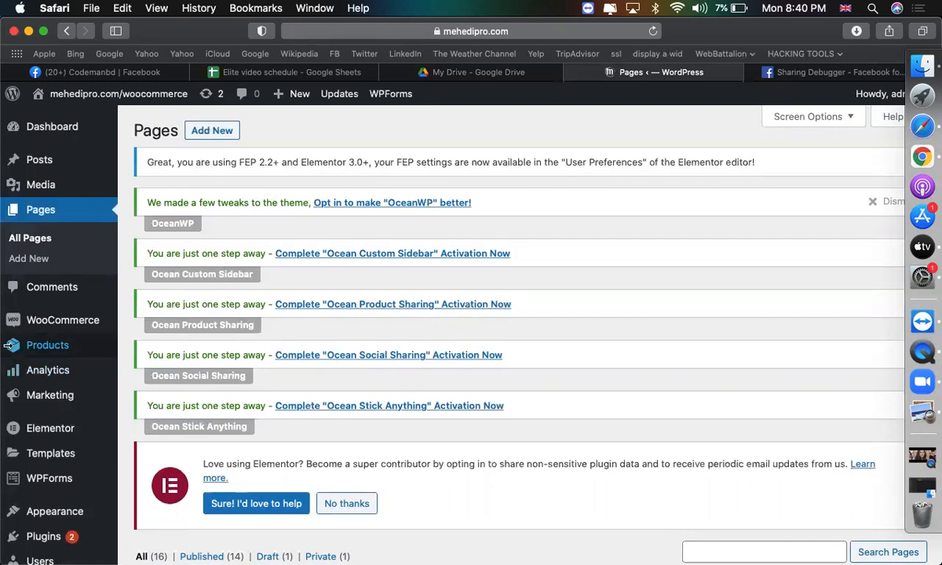
# Enable Cash on delivery in WooCommerce Payments settings and save the changes.
pyautogui.scroll(-5, 16, 216)
pyautogui.moveTo(57, 196)
pyautogui.click(153, 301)
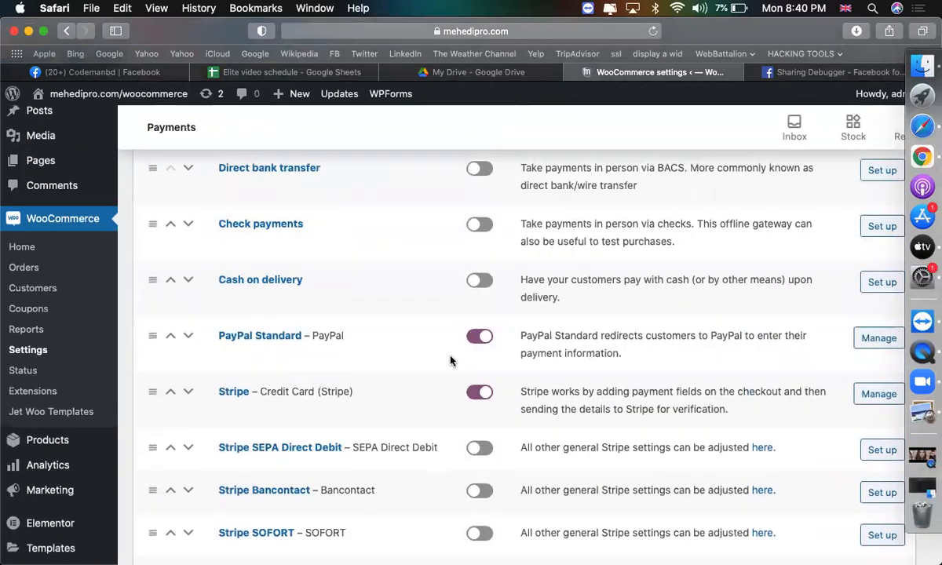
pyautogui.scroll(1, 422, 333)
pyautogui.click(480, 355)
pyautogui.scroll(-5, 565, 380)
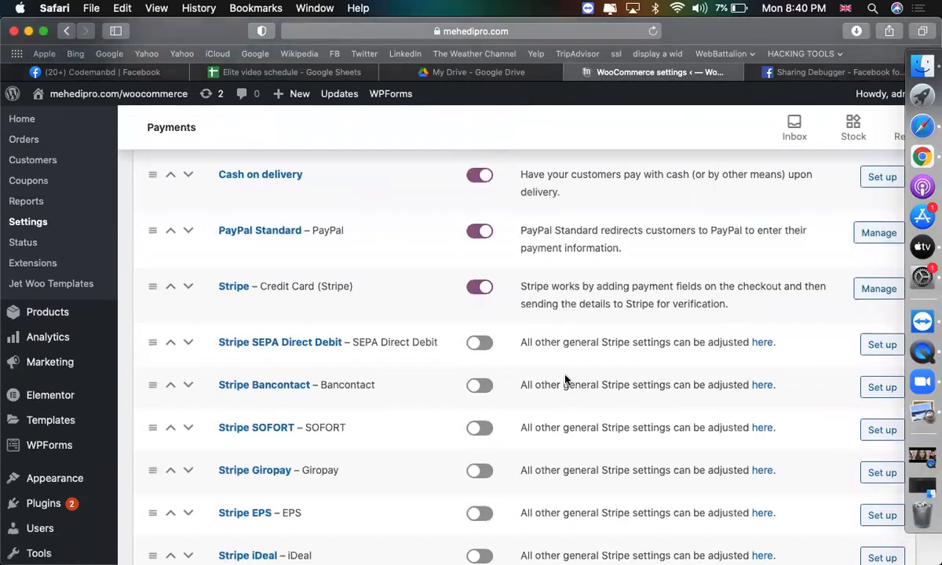
pyautogui.scroll(-6, 565, 380)
pyautogui.click(166, 489)
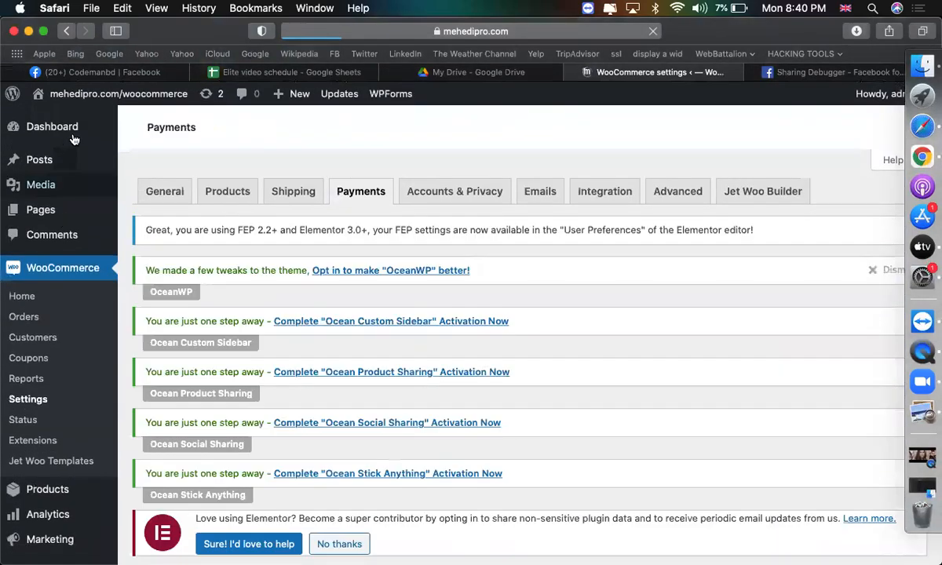
# Open the storefront via Visit Site in a new browser tab.
pyautogui.moveTo(67, 97)
pyautogui.rightClick(60, 119)
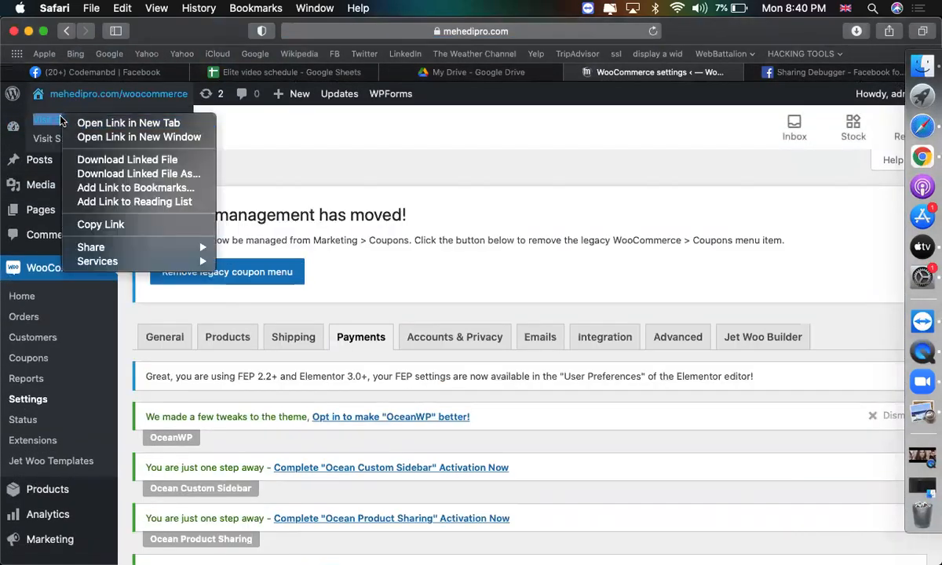
pyautogui.click(78, 123)
pyautogui.click(702, 72)
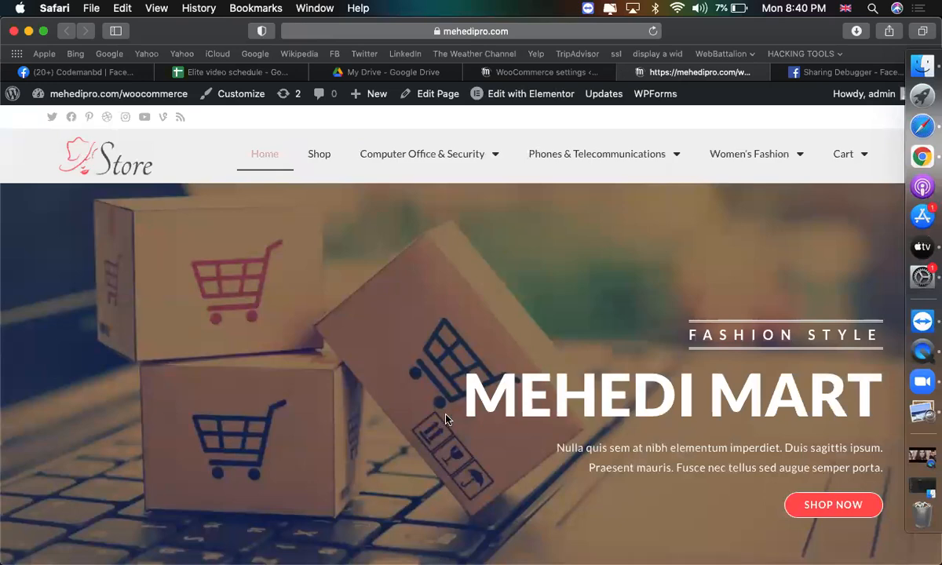
# Go from the Cart page to checkout for the £1,930.00 order.
pyautogui.scroll(-10, 448, 399)
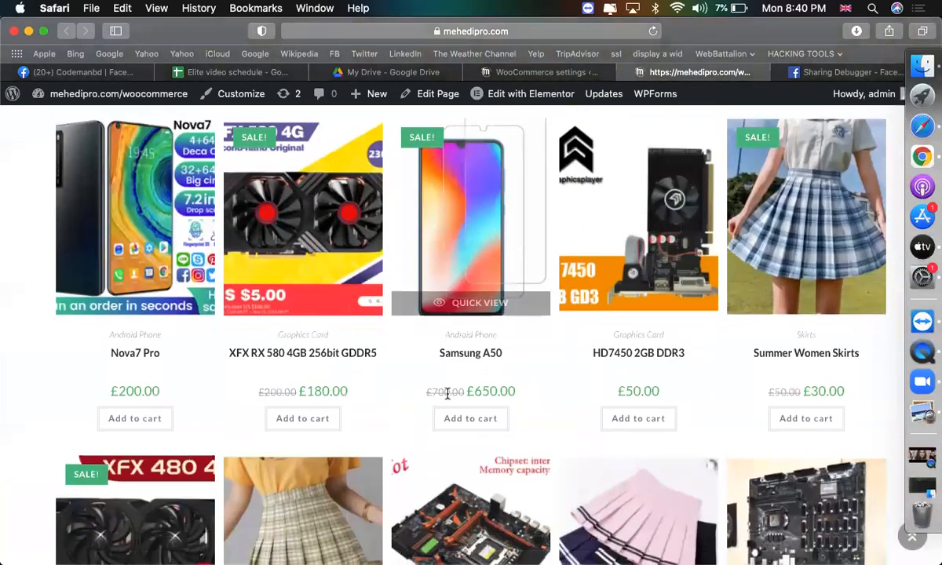
pyautogui.scroll(10, 447, 399)
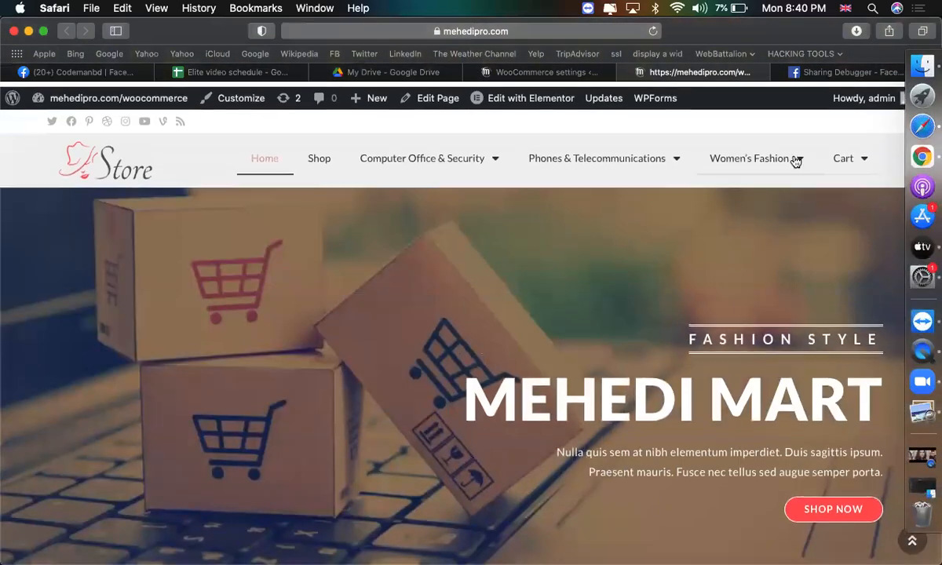
pyautogui.click(845, 154)
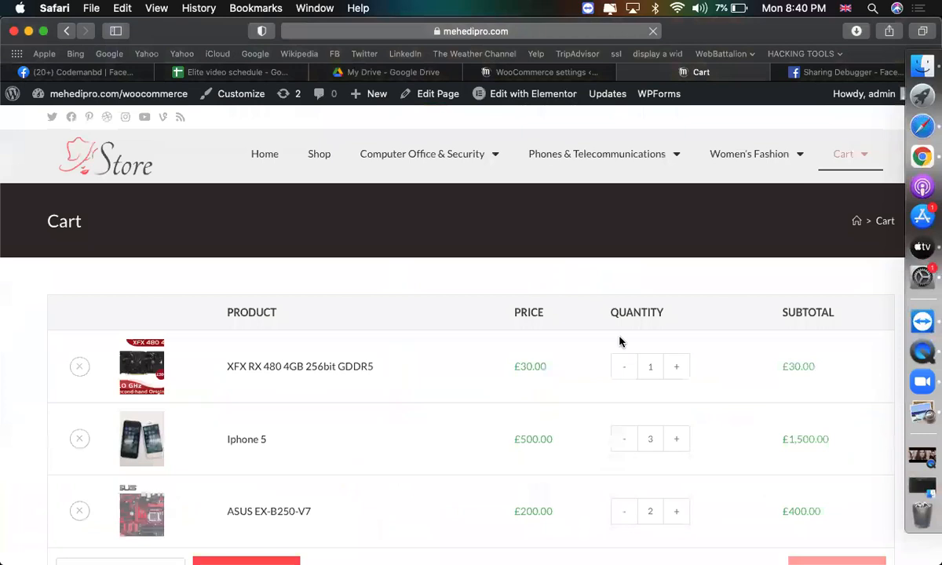
pyautogui.scroll(-5, 620, 341)
pyautogui.scroll(-3, 452, 357)
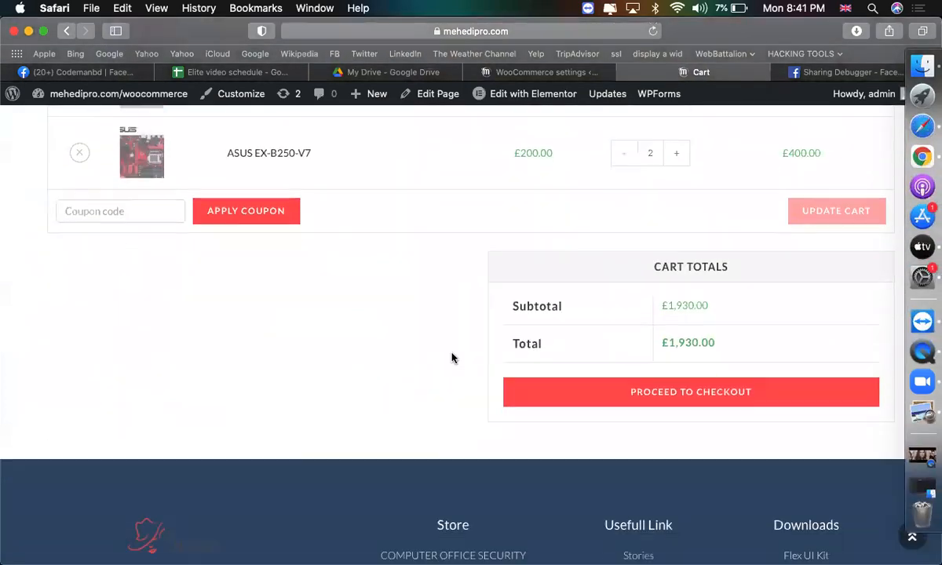
pyautogui.click(538, 336)
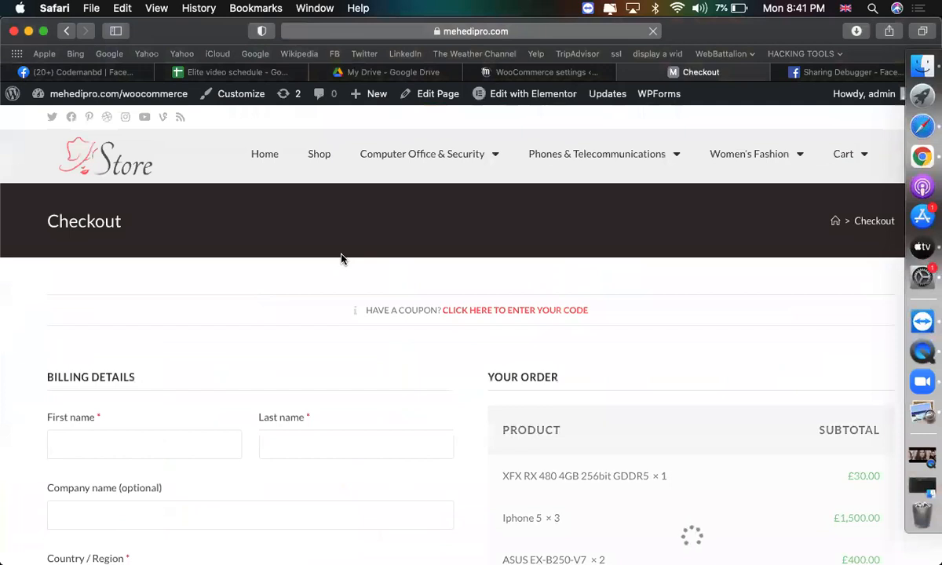
pyautogui.scroll(-3, 343, 257)
pyautogui.click(143, 271)
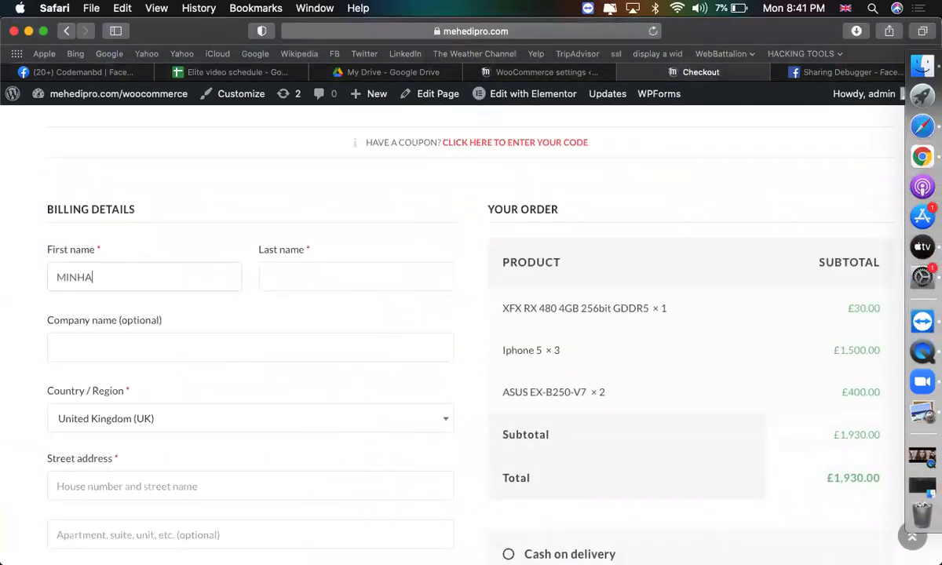
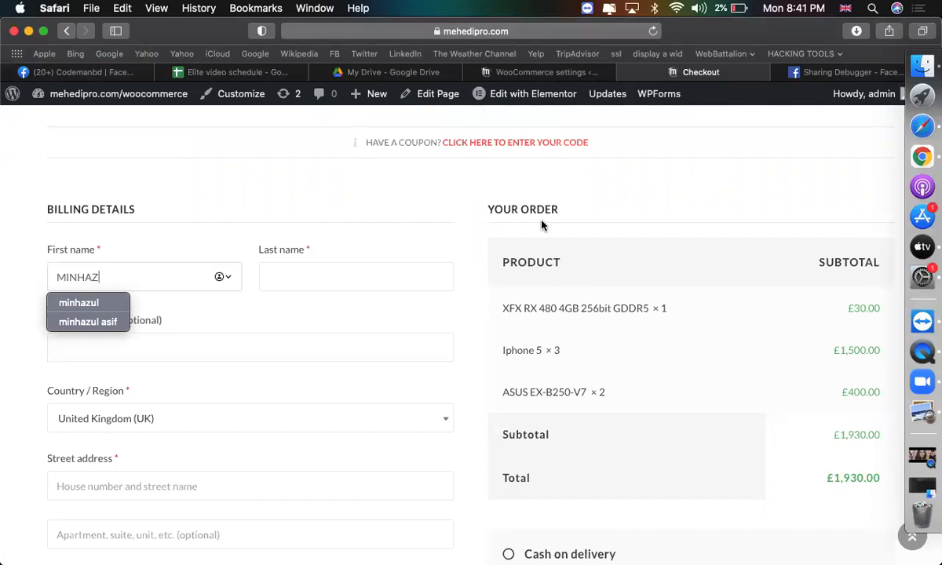
# Enter the buyer's first and last name in the billing details.
pyautogui.scroll(5, 541, 226)
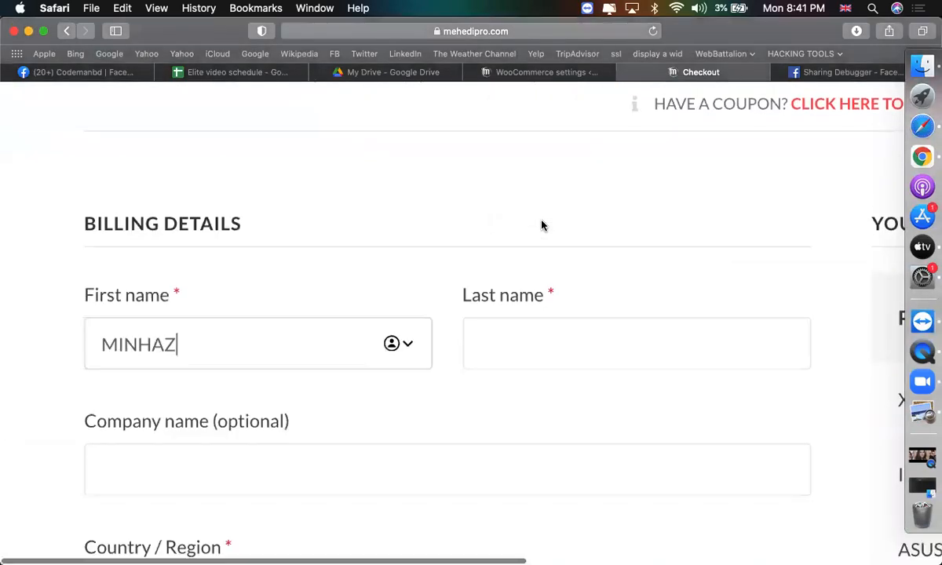
pyautogui.scroll(-1, 540, 225)
pyautogui.click(547, 256)
pyautogui.scroll(-2, 536, 265)
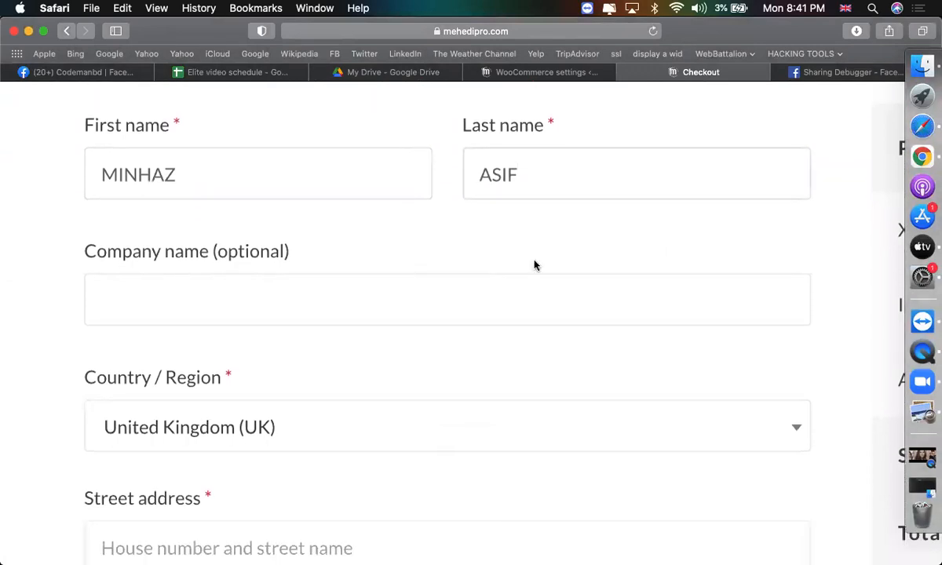
pyautogui.scroll(-2, 389, 305)
# Set the billing country to Bangladesh.
pyautogui.click(373, 312)
pyautogui.write('BAN')
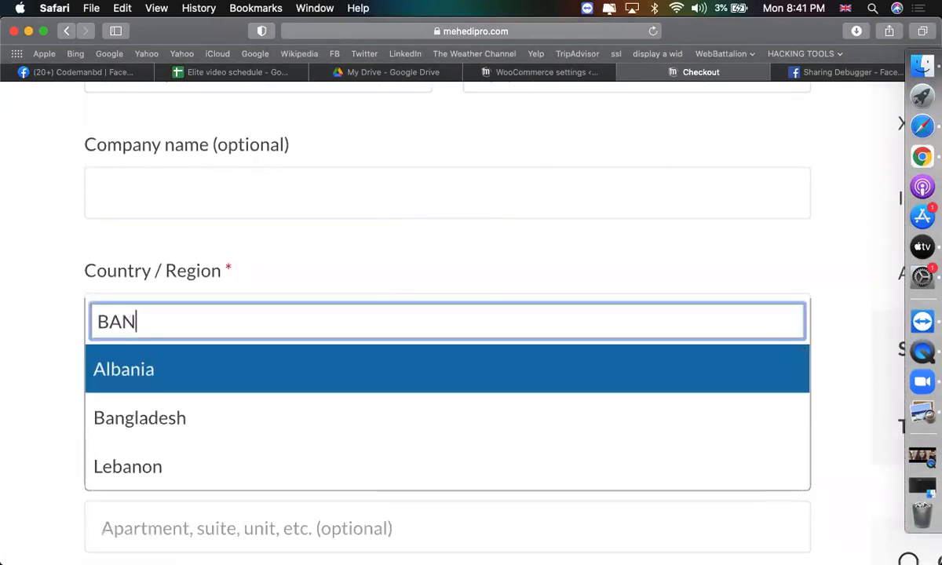
pyautogui.press('Down')
pyautogui.press('Return')
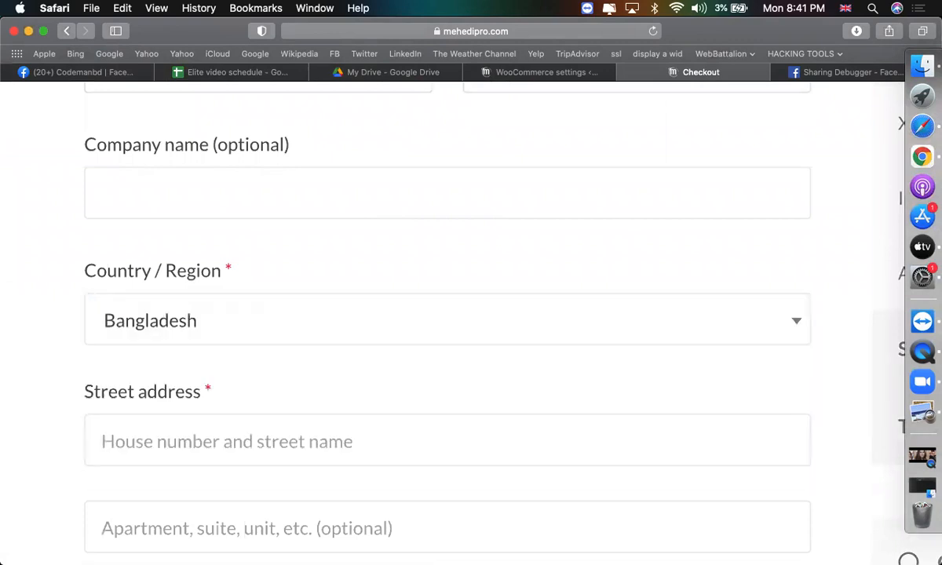
# Enter the street address and city, and choose Dhaka as the District.
pyautogui.scroll(-3, 220, 329)
pyautogui.click(220, 328)
pyautogui.write('dhanmondi')
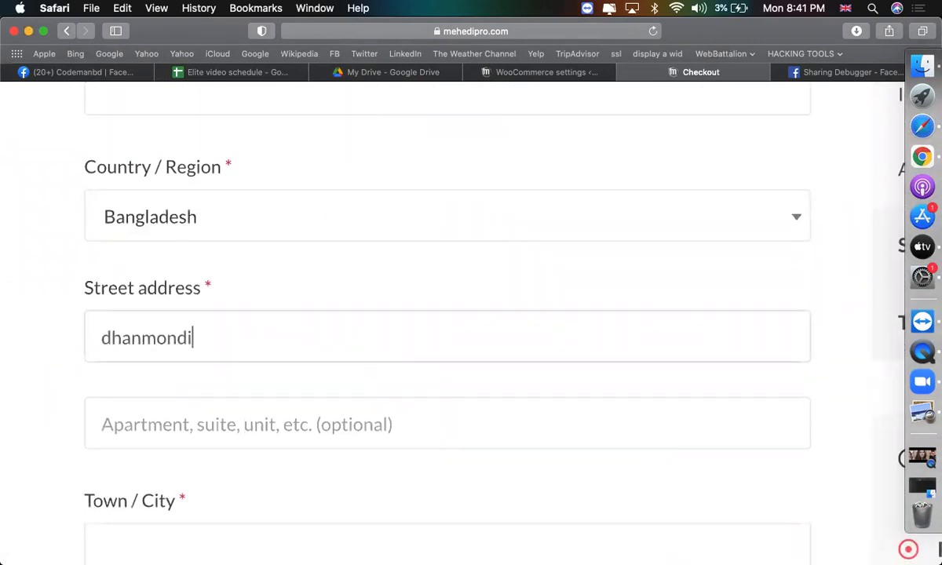
pyautogui.scroll(-5, 218, 409)
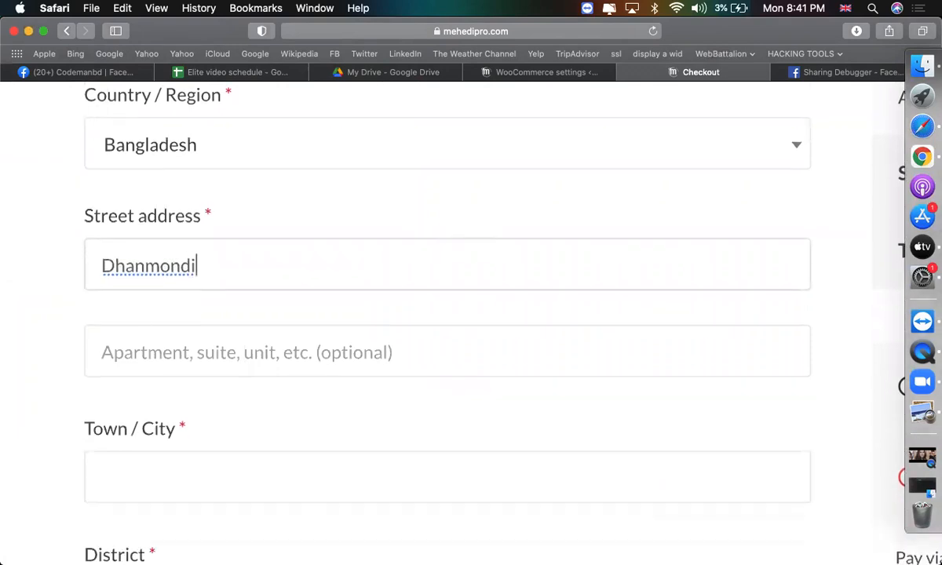
pyautogui.write('dhaka')
pyautogui.scroll(-3, 260, 341)
pyautogui.click(259, 341)
pyautogui.write('dhak')
pyautogui.press('Return')
# Enter the billing postcode and the buyer's phone number.
pyautogui.scroll(-4, 251, 338)
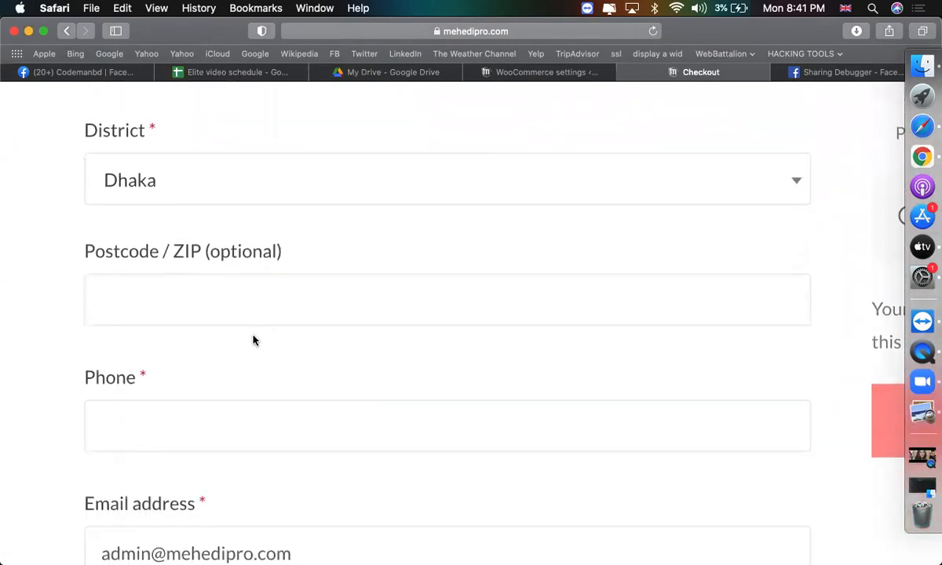
pyautogui.click(204, 299)
pyautogui.write('1209')
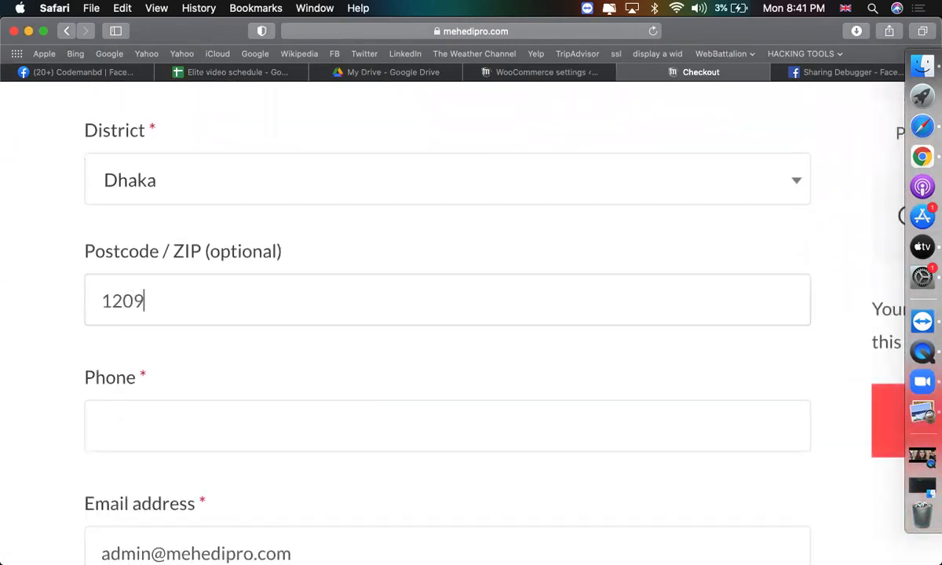
pyautogui.scroll(-3, 158, 301)
pyautogui.click(149, 292)
pyautogui.write('3')
# Place the cash-on-delivery order and return to the store admin tab.
pyautogui.click(578, 446)
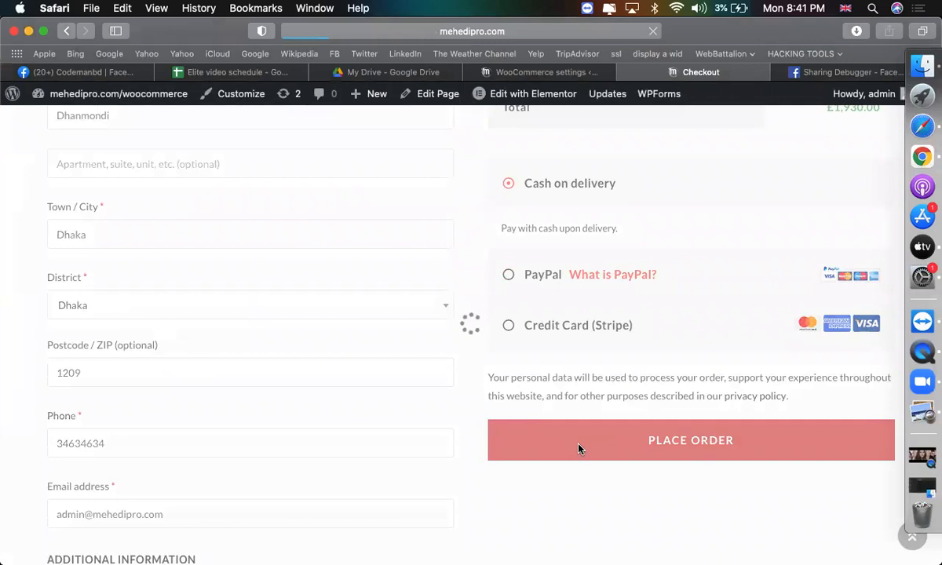
pyautogui.scroll(-3, 578, 449)
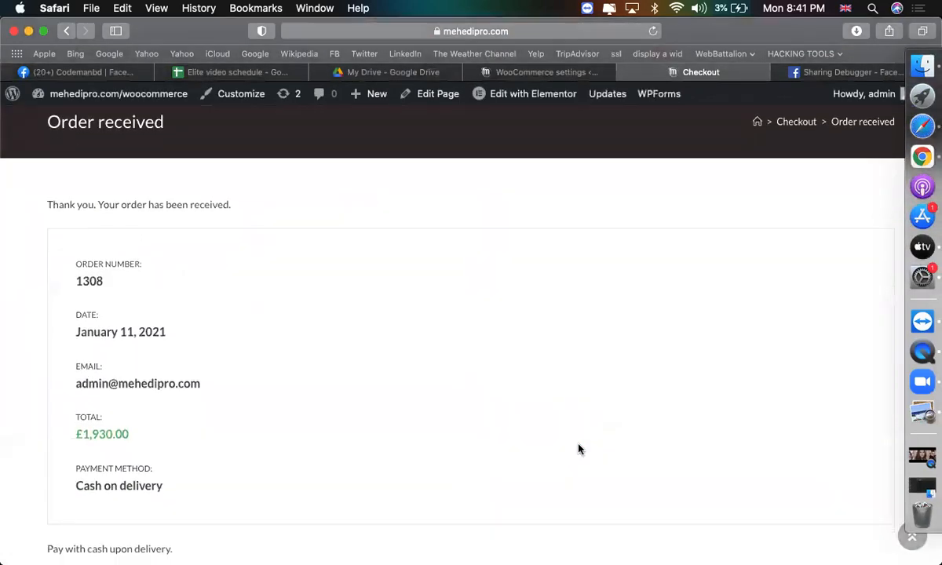
pyautogui.moveTo(52, 192); pyautogui.dragTo(232, 188)
pyautogui.scroll(3, 465, 273)
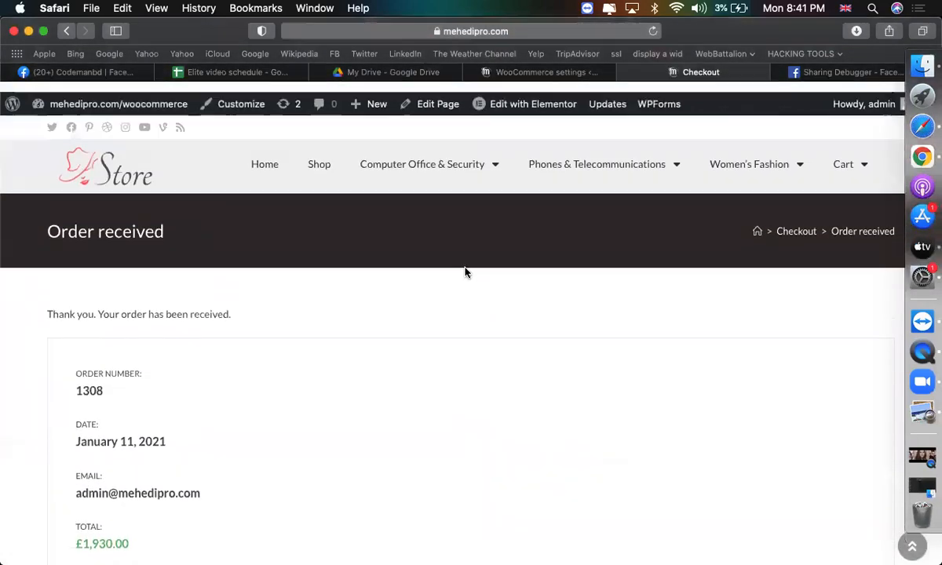
pyautogui.hotkey('ctrl', 'shift', 'Tab')
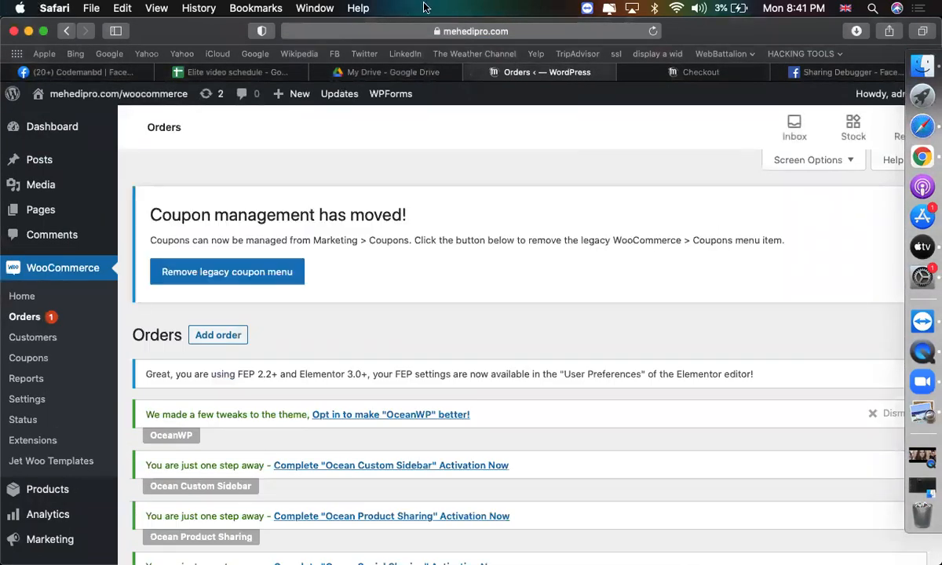
pyautogui.scroll(-5, 216, 294)
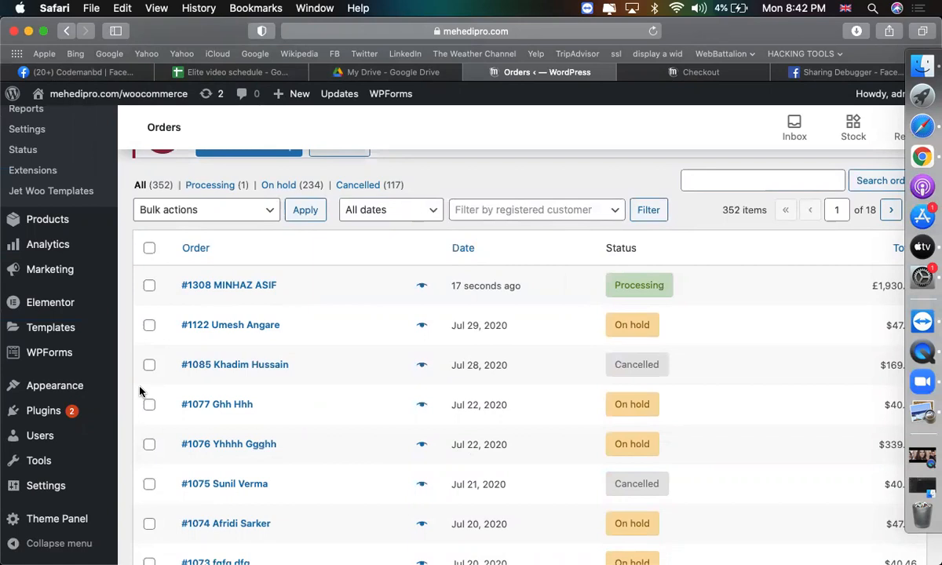
# Open the Add Plugins page in a new browser tab.
pyautogui.moveTo(109, 410)
pyautogui.rightClick(135, 439)
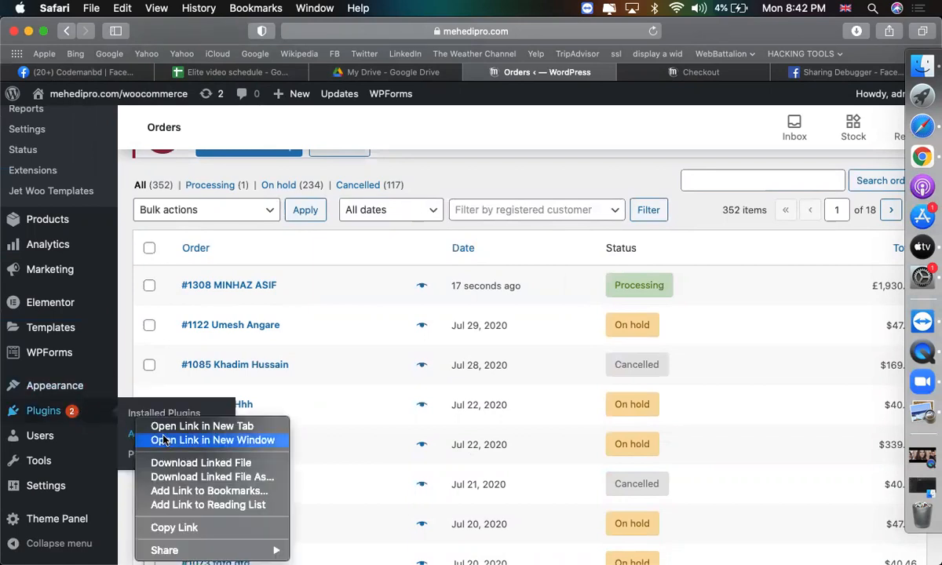
pyautogui.click(189, 423)
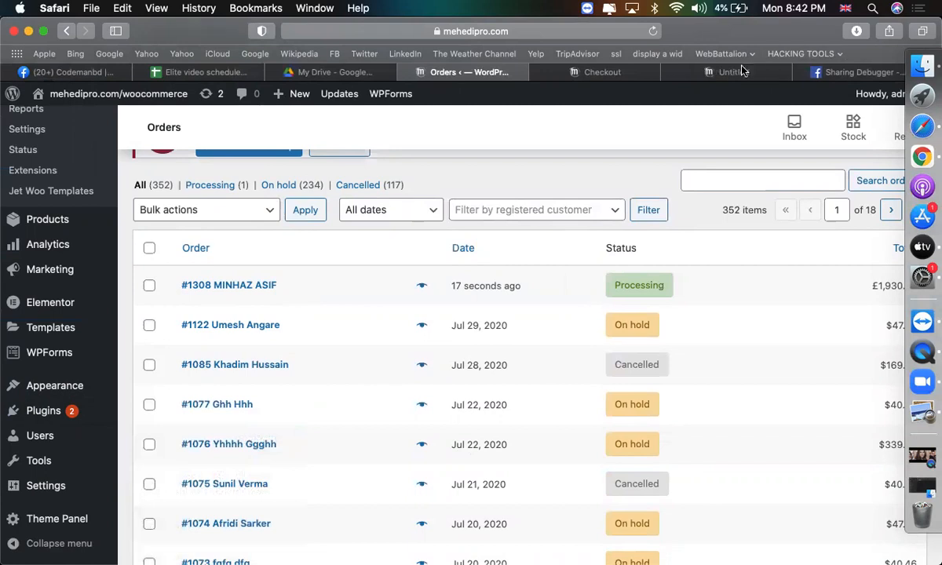
pyautogui.click(735, 74)
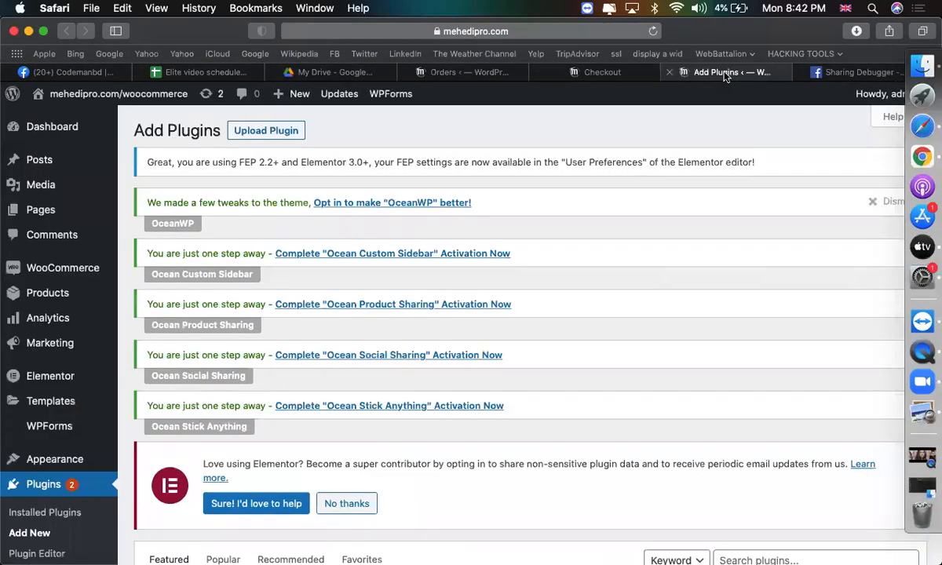
# Search plugins for 'pdf and packaging slip', then insert 'invoice' after pdf.
pyautogui.scroll(-5, 518, 383)
pyautogui.click(780, 213)
pyautogui.write('pdf and ')
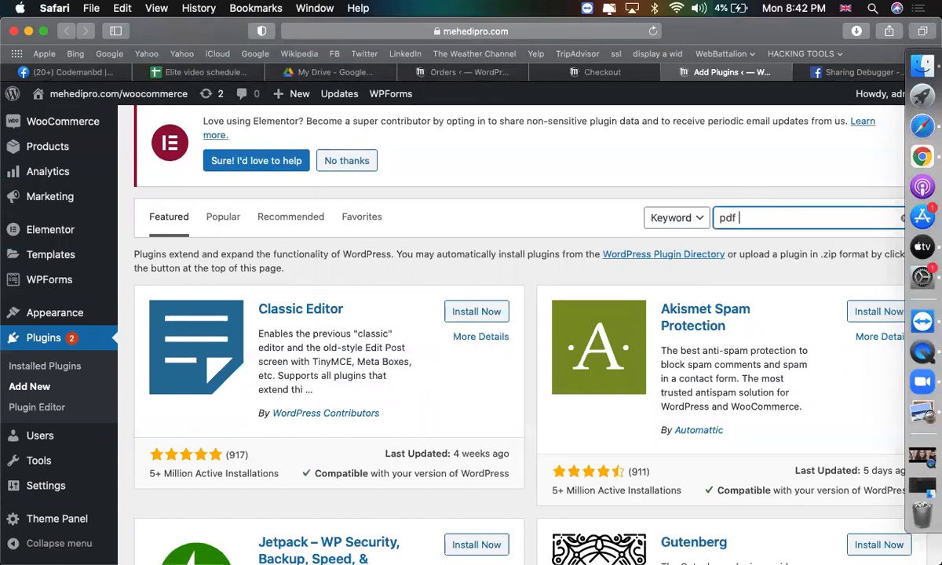
pyautogui.write('packaging slip')
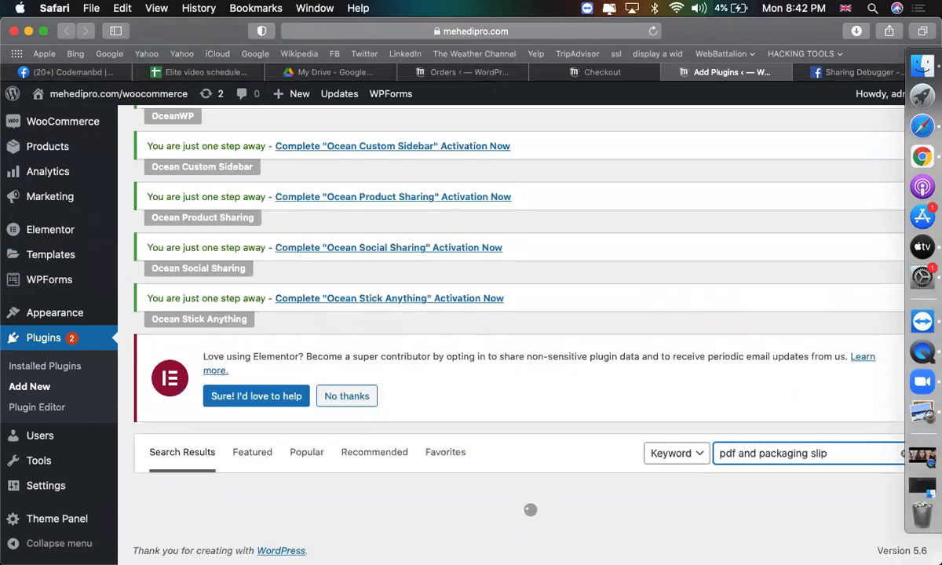
pyautogui.scroll(-5, 695, 372)
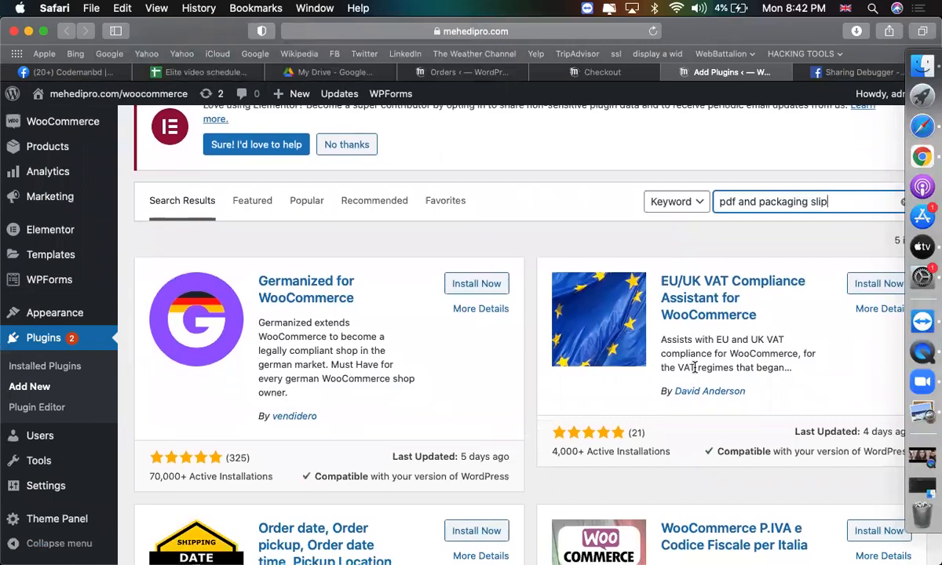
pyautogui.scroll(-10, 694, 367)
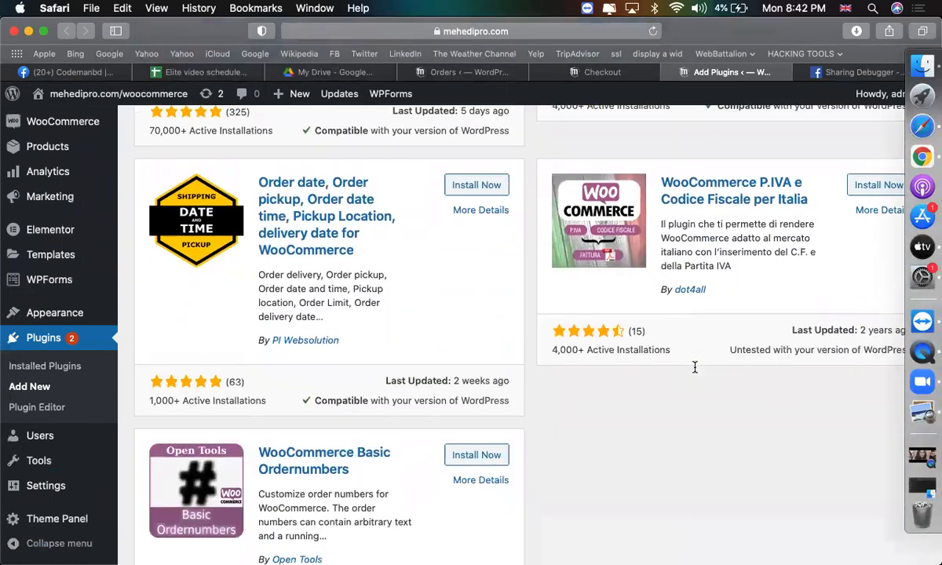
pyautogui.scroll(4, 694, 372)
pyautogui.scroll(15, 695, 372)
pyautogui.scroll(-4, 691, 347)
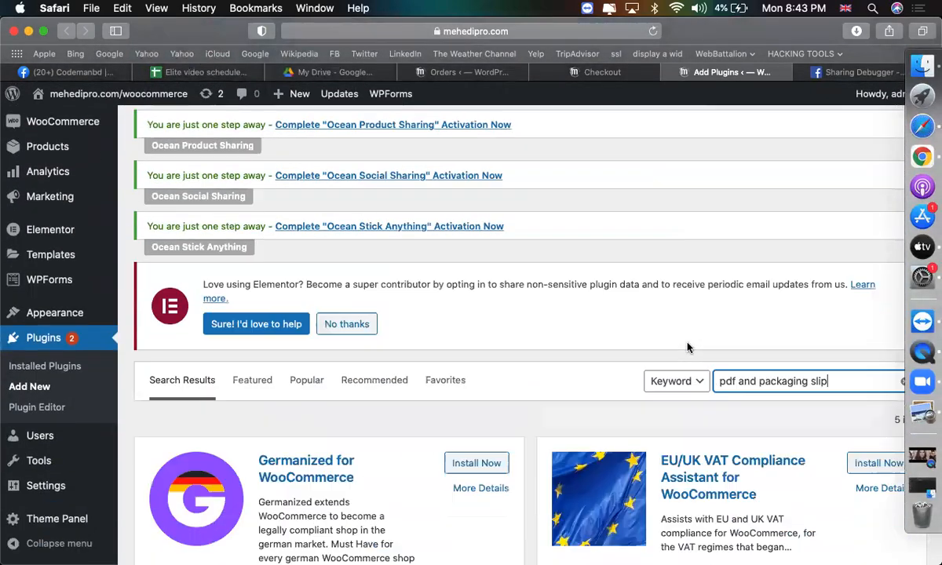
pyautogui.click(735, 359)
pyautogui.write('inv')
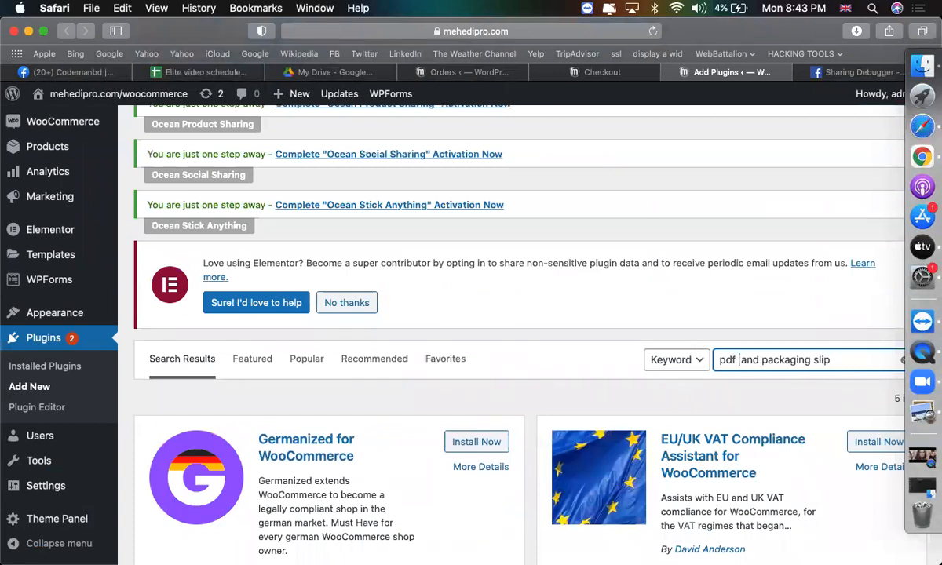
pyautogui.write('oice')
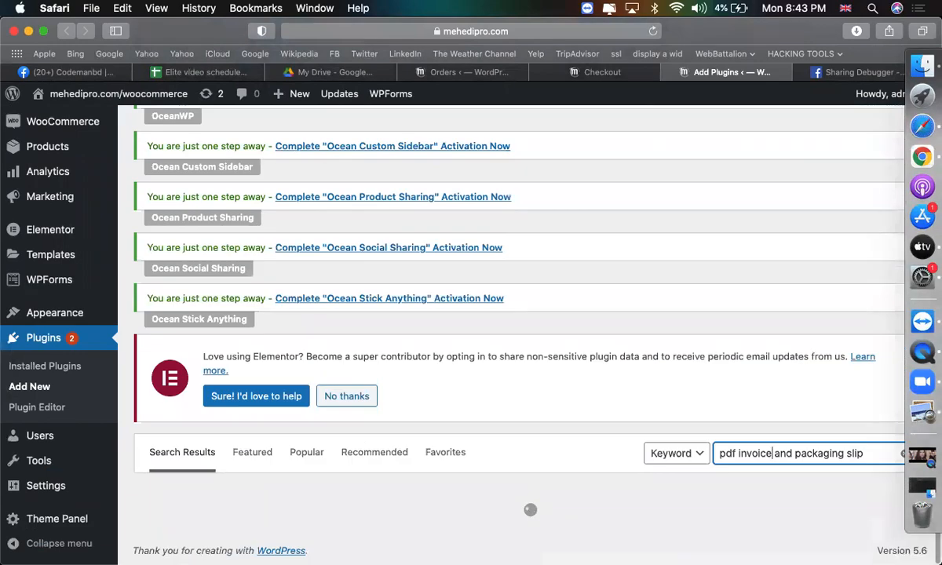
pyautogui.scroll(-3, 717, 377)
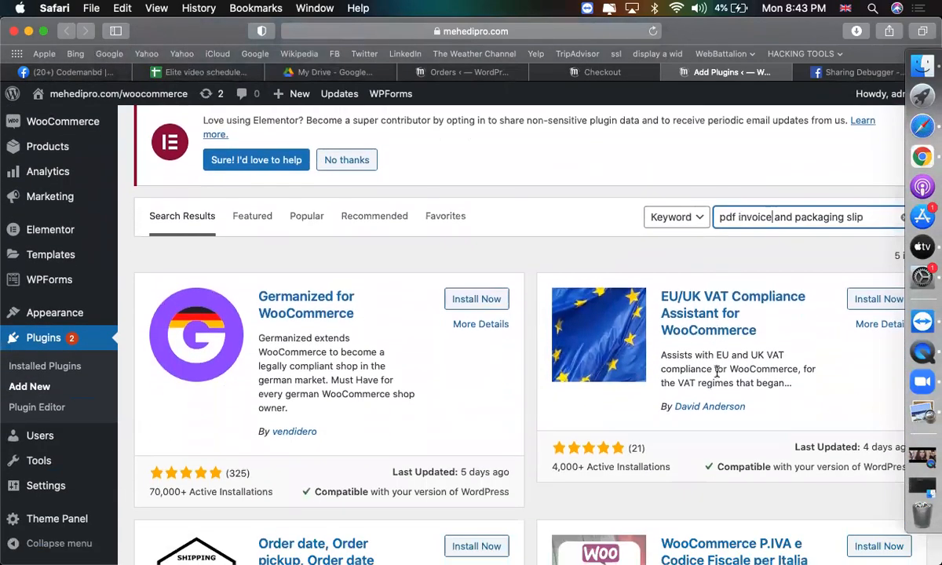
pyautogui.press('super+shift+backslash')
pyautogui.click(398, 312)
pyautogui.scroll(-5, 481, 401)
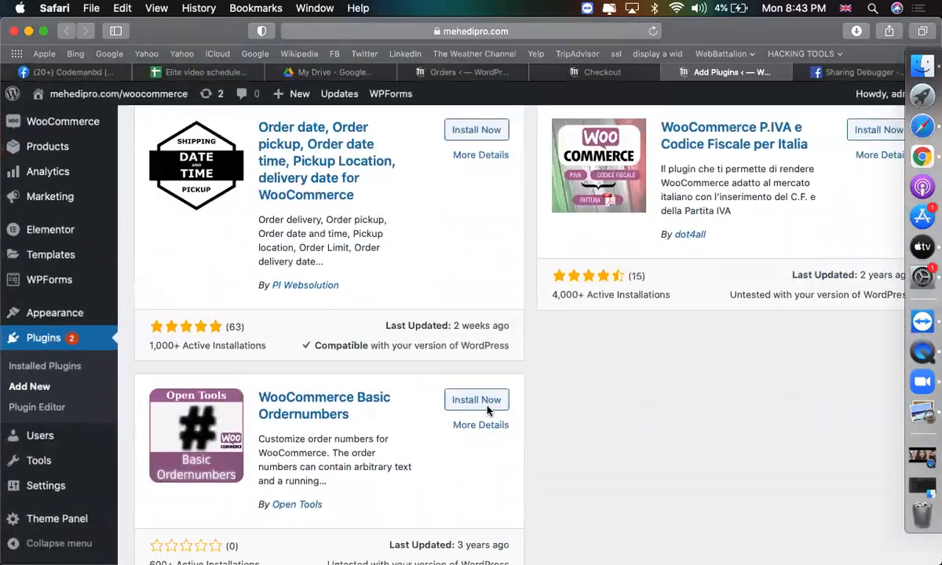
pyautogui.scroll(6, 567, 408)
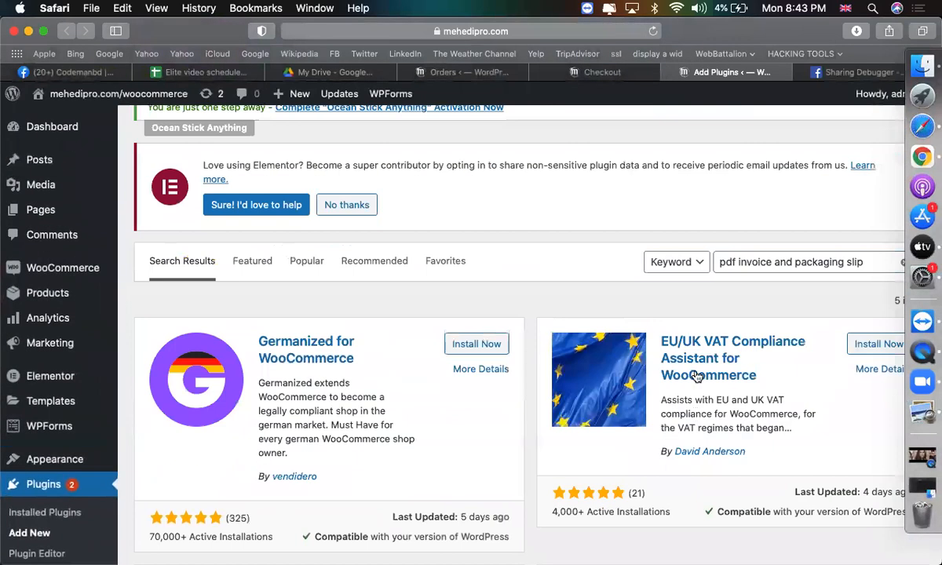
# Replace the plugin search with 'pdf invoice'.
pyautogui.moveTo(794, 263); pyautogui.dragTo(709, 262)
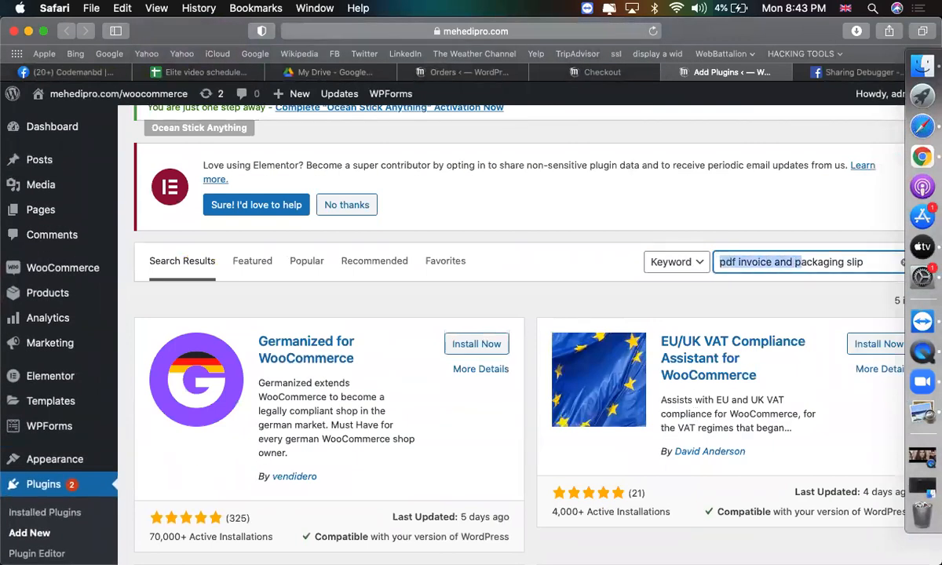
pyautogui.press('BackSpace')
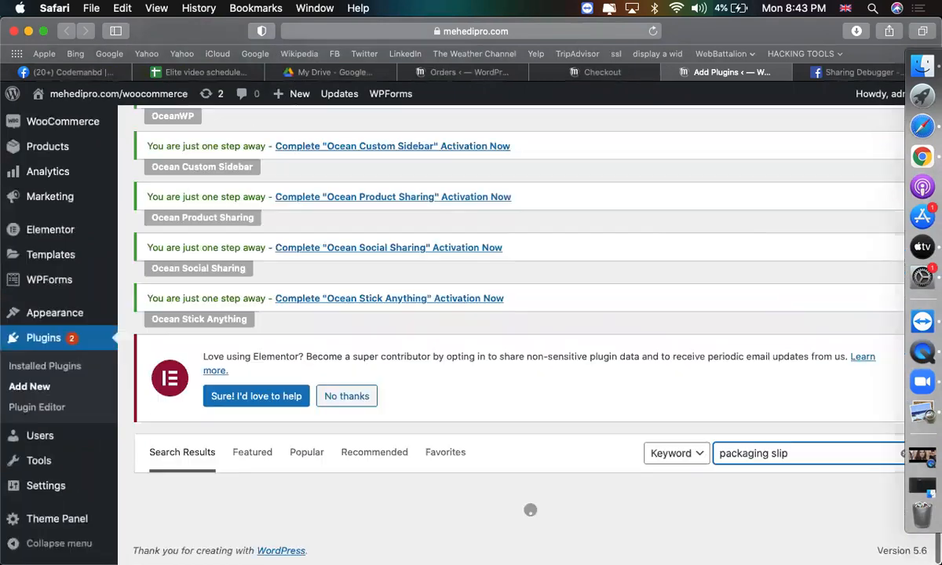
pyautogui.scroll(-5, 668, 330)
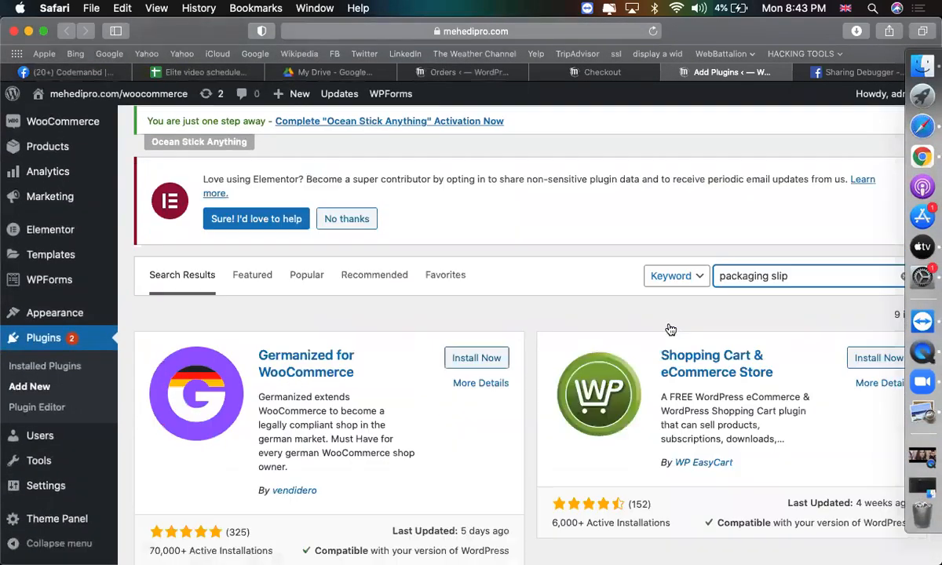
pyautogui.scroll(4, 691, 322)
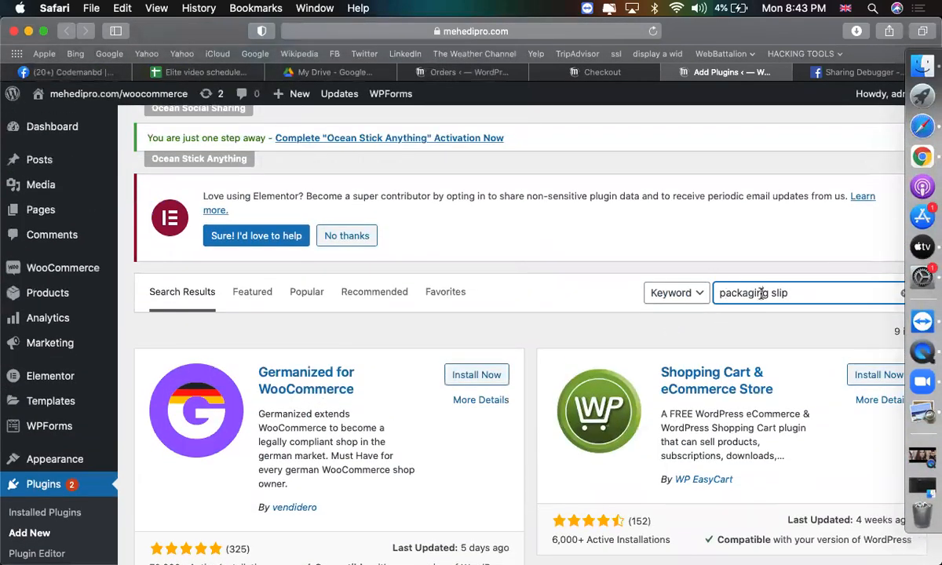
pyautogui.press('super+a')
pyautogui.write('pdf invoices')
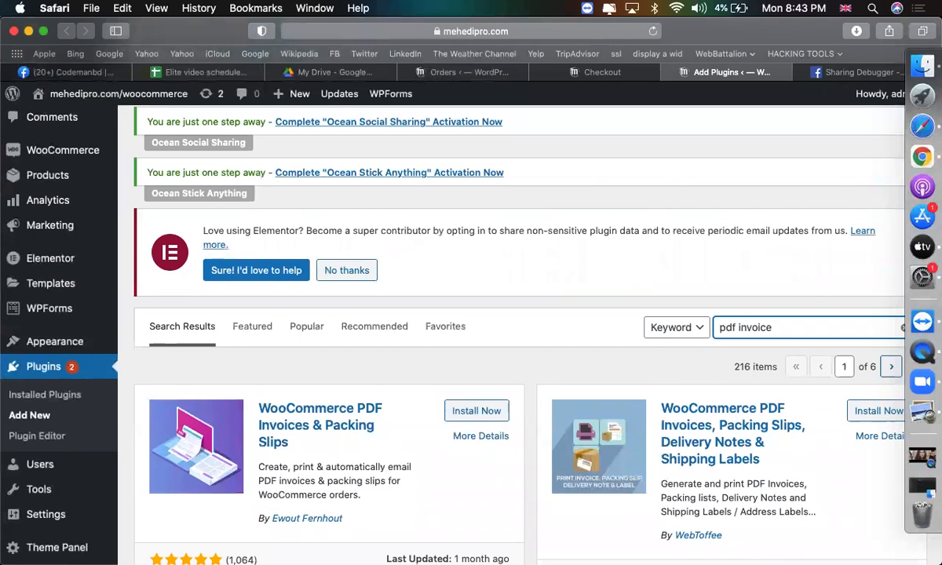
pyautogui.press('BackSpace')
pyautogui.scroll(-2, 454, 366)
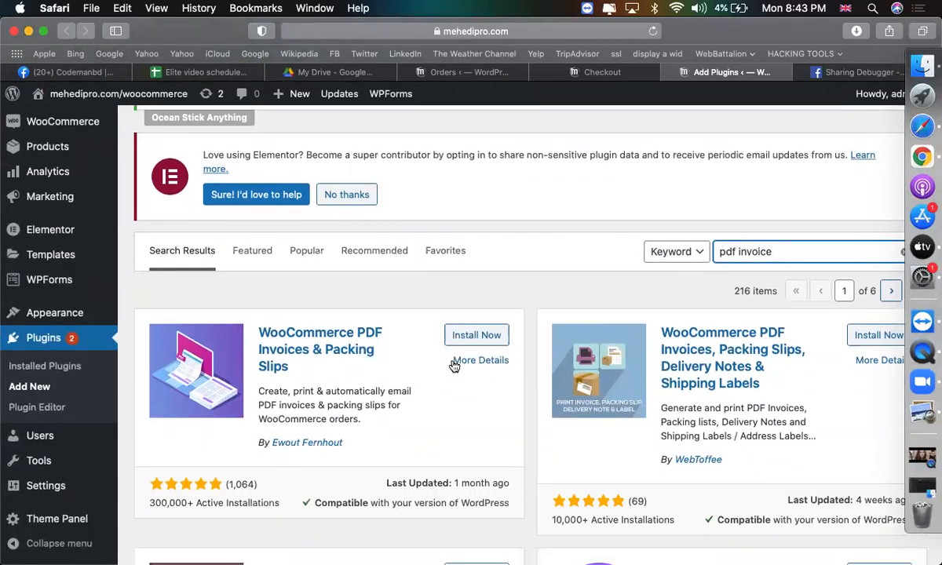
# Install and activate WooCommerce PDF Invoices & Packing Slips, then return to the orders tab.
pyautogui.click(456, 336)
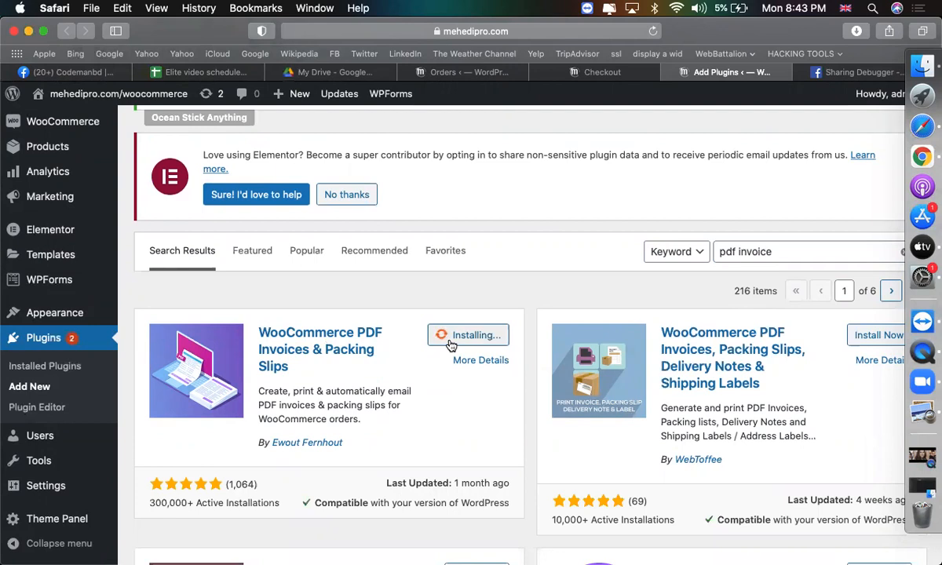
pyautogui.click(469, 342)
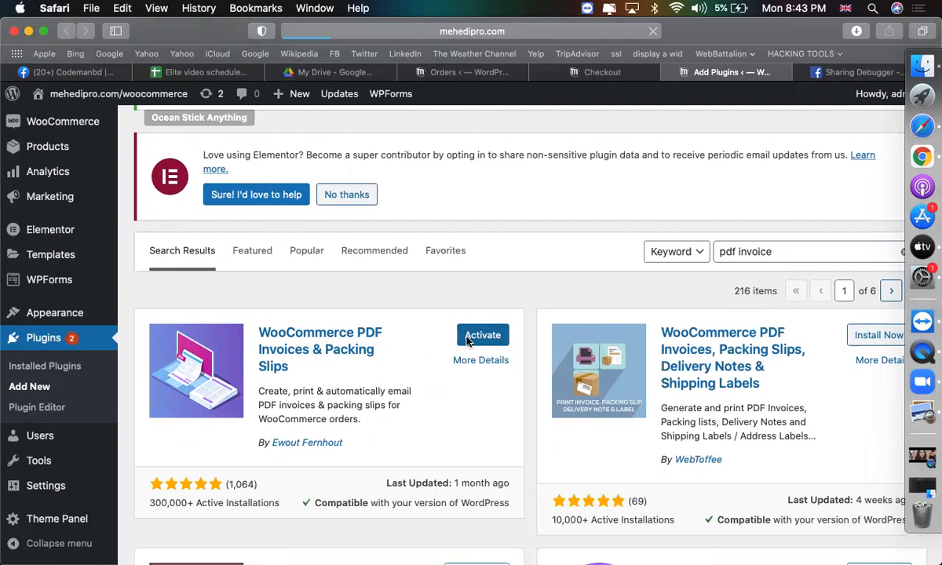
pyautogui.click(460, 71)
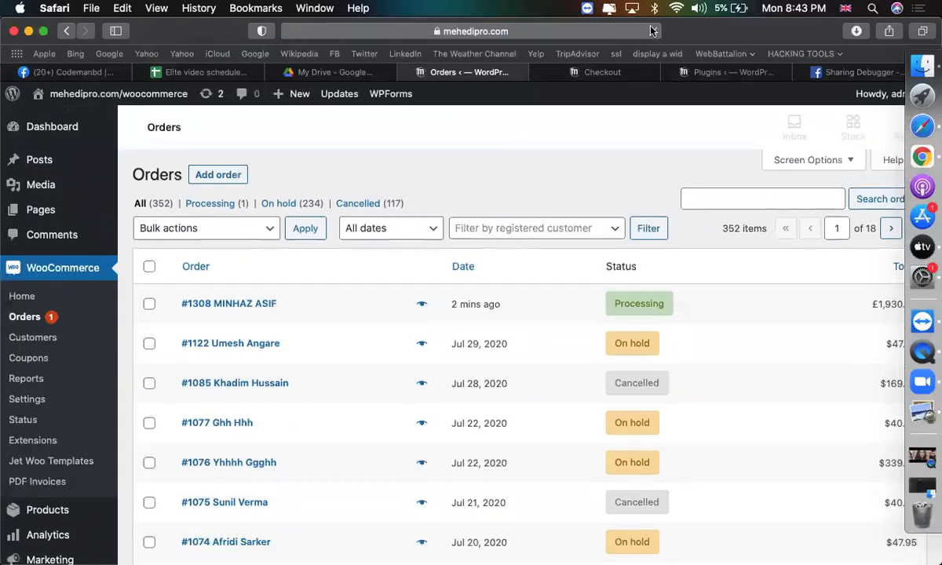
# Open the newest test order and scroll to its Create PDF invoice and packing slip box.
pyautogui.scroll(-3, 551, 305)
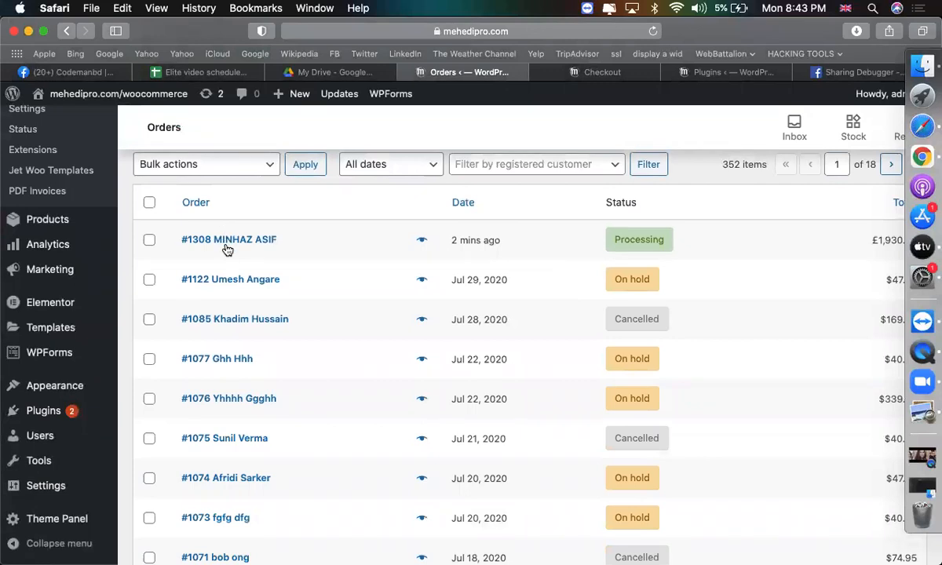
pyautogui.click(226, 245)
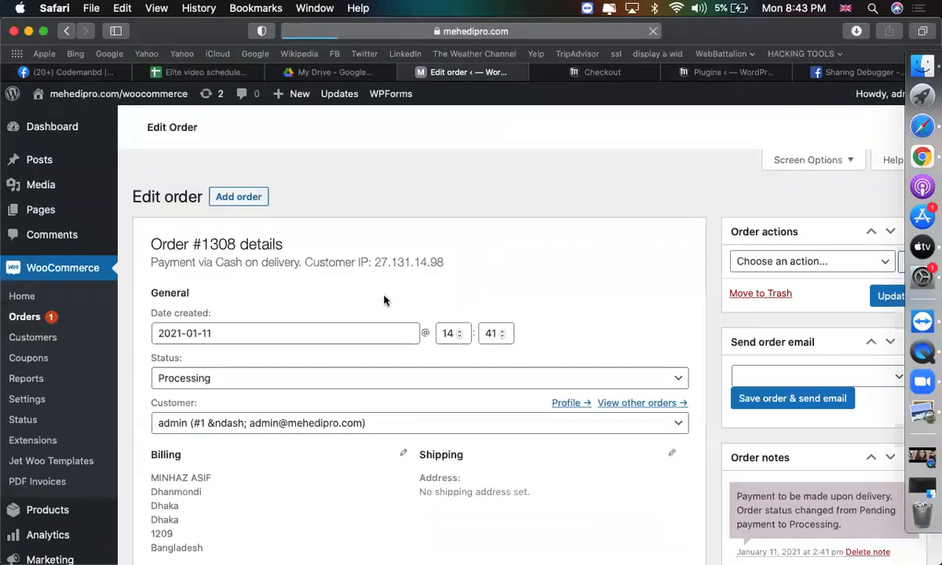
pyautogui.scroll(-5, 498, 332)
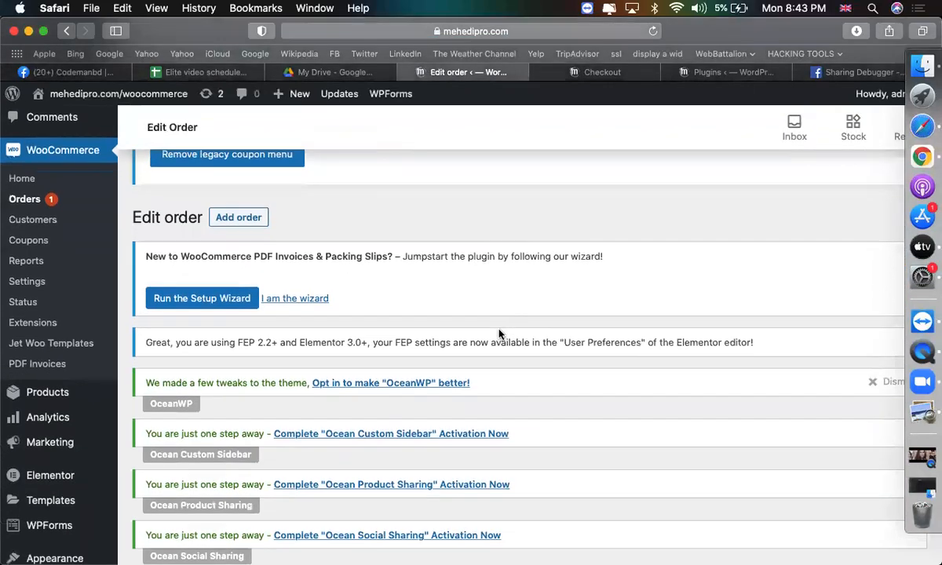
pyautogui.scroll(-6, 498, 333)
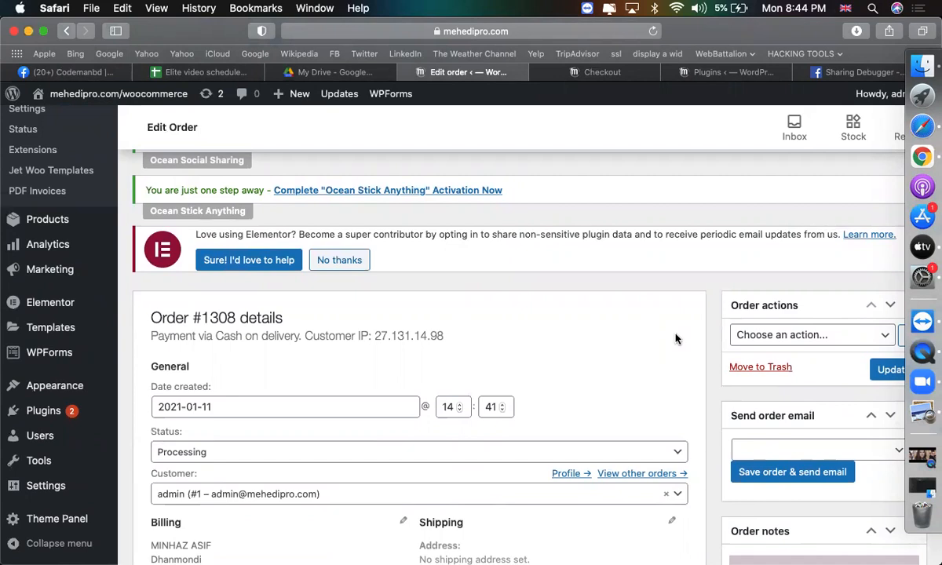
pyautogui.scroll(-5, 677, 339)
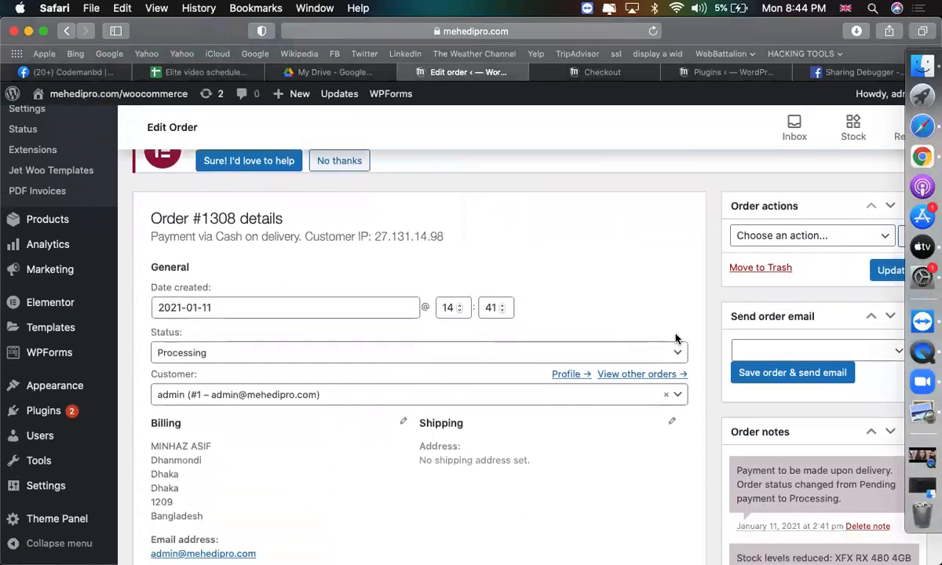
pyautogui.scroll(5, 678, 340)
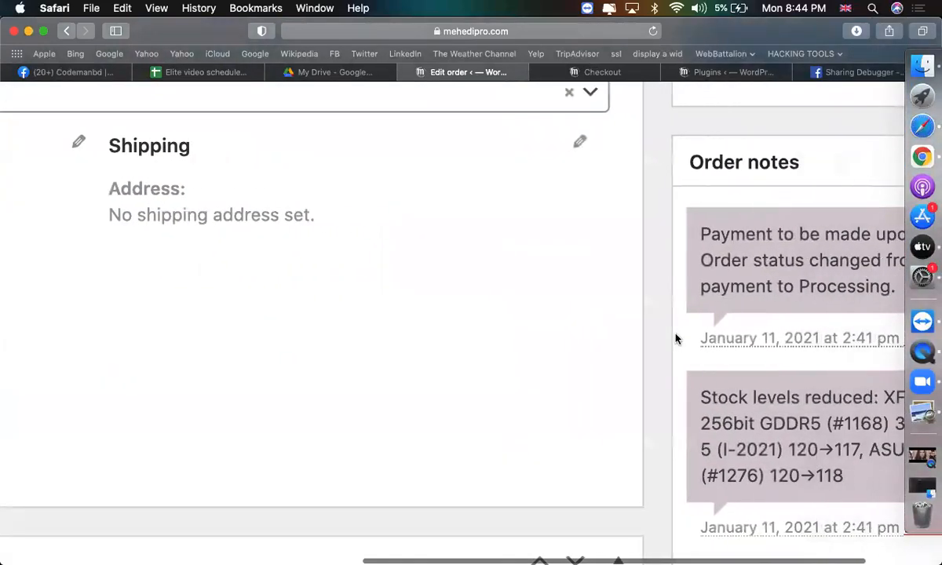
pyautogui.scroll(-10, 709, 402)
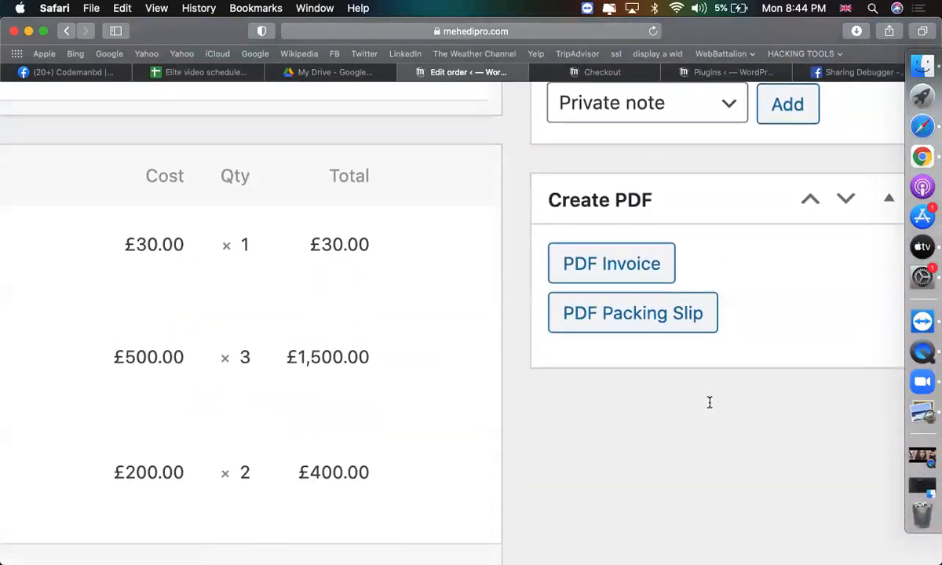
# Generate the order's PDF invoice and PDF packing slip.
pyautogui.click(621, 267)
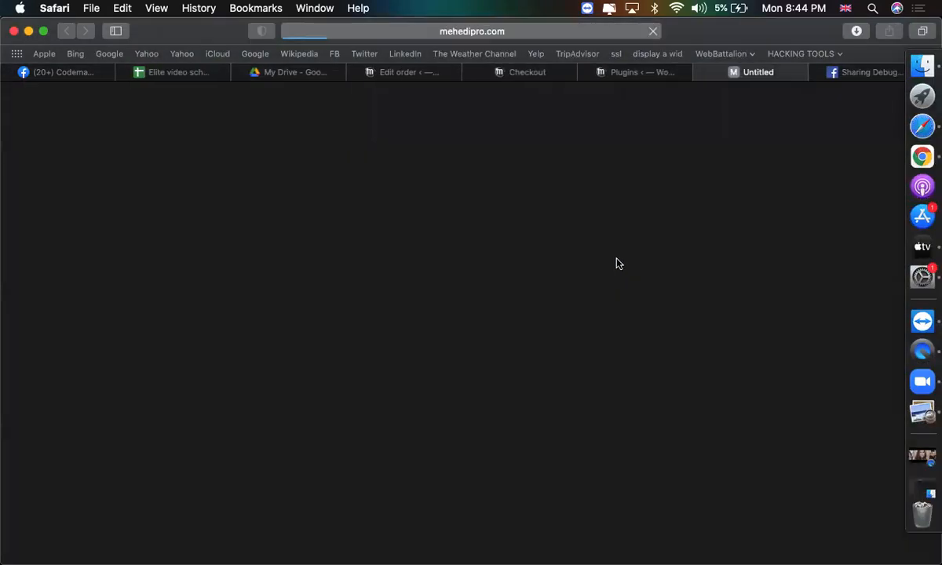
pyautogui.click(636, 71)
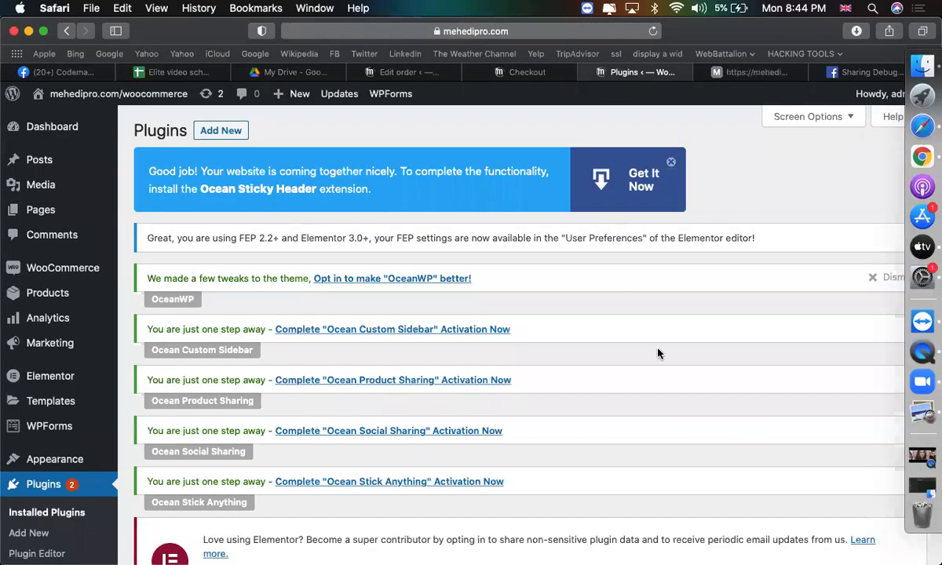
pyautogui.click(384, 71)
pyautogui.click(610, 318)
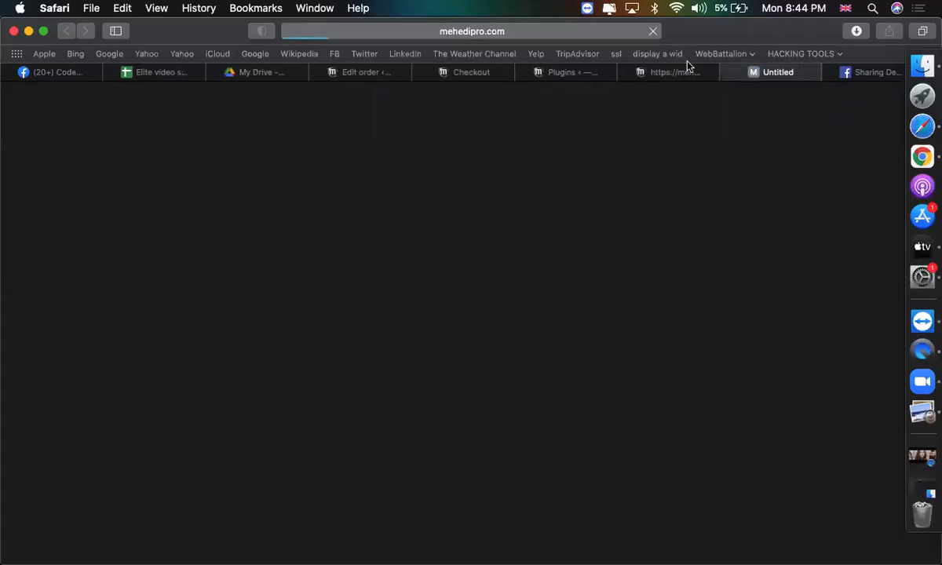
# Review the billing address on the PDF invoice.
pyautogui.click(669, 71)
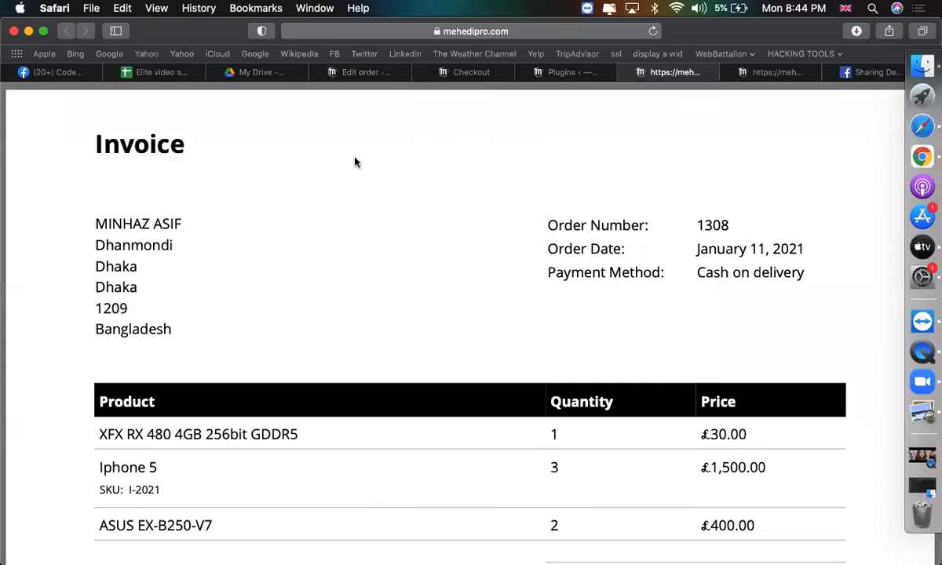
pyautogui.scroll(-1, 257, 234)
pyautogui.scroll(3, 256, 234)
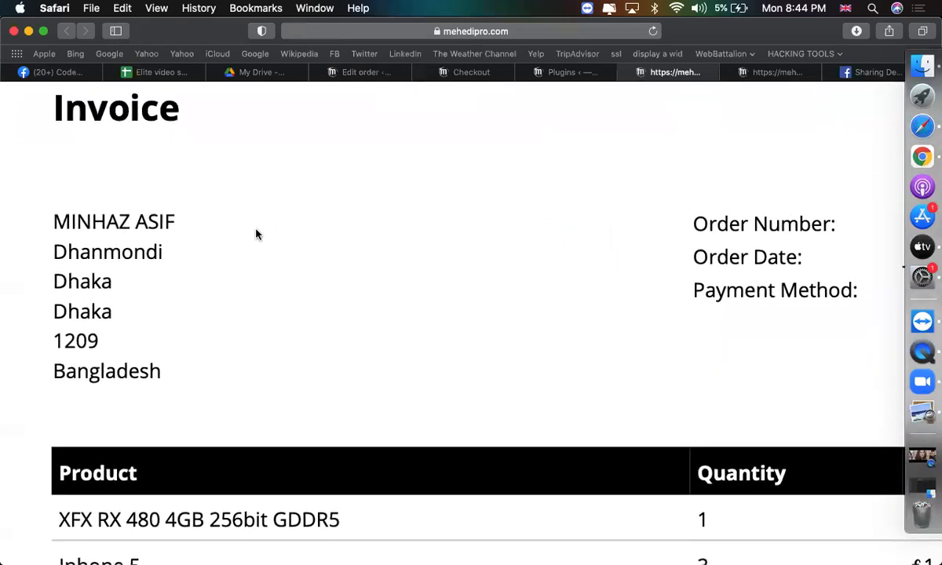
pyautogui.moveTo(53, 246); pyautogui.dragTo(106, 339)
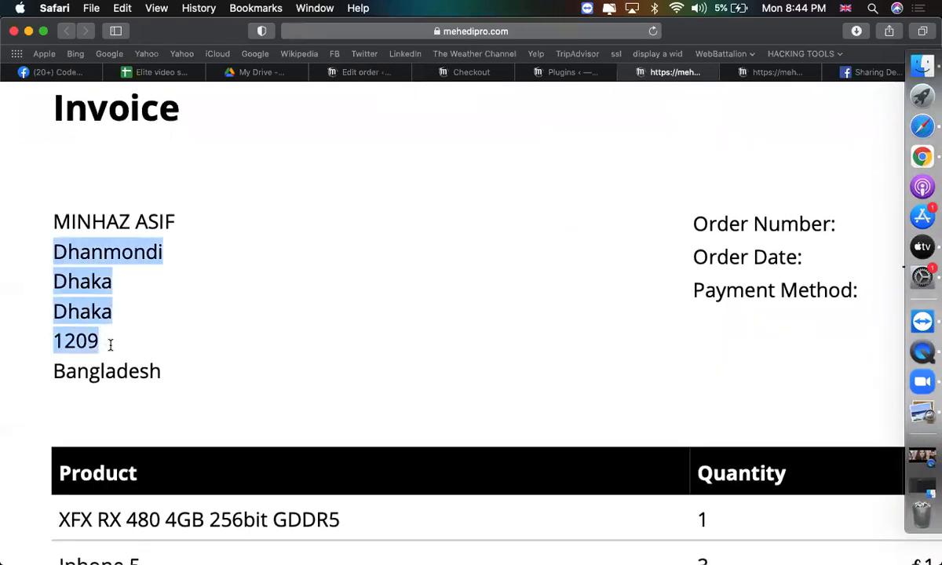
pyautogui.click(256, 378)
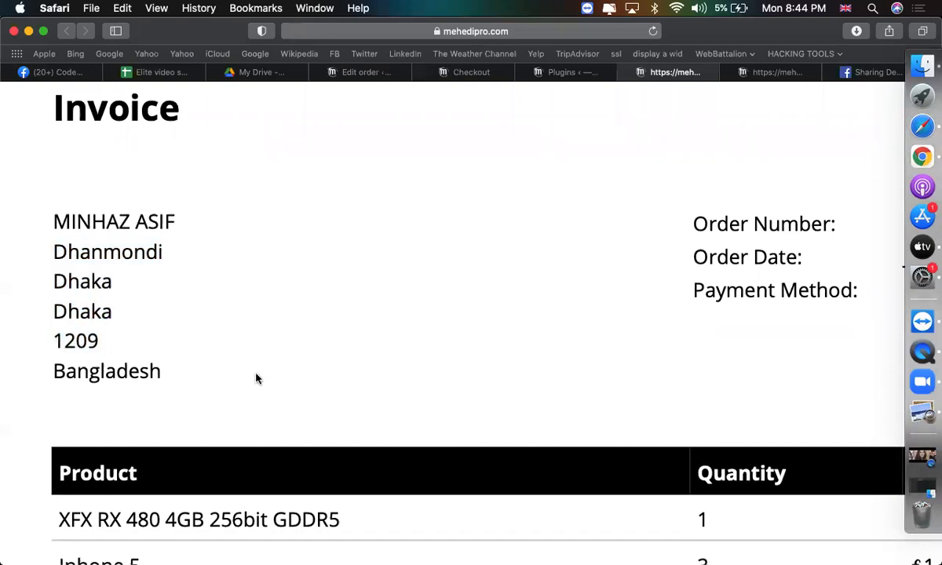
pyautogui.scroll(-3, 256, 378)
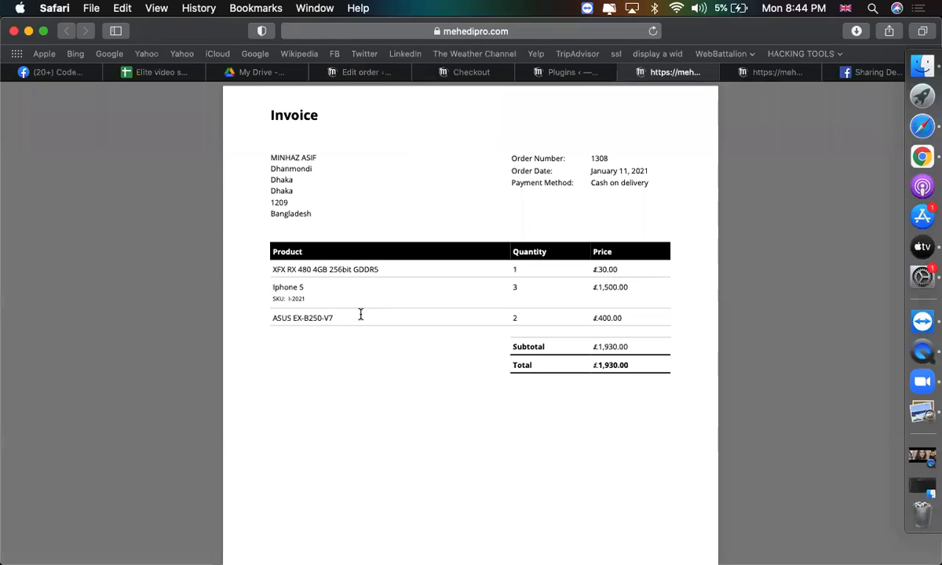
# Compare the packing slip with the invoice's order date, payment method and XFX RX 480 4GB product line.
pyautogui.click(777, 71)
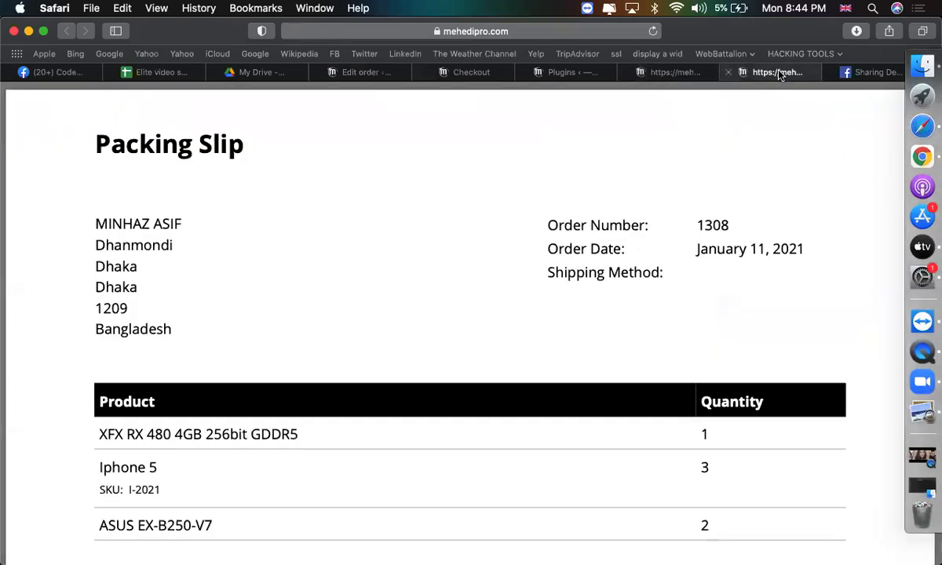
pyautogui.scroll(-1, 280, 252)
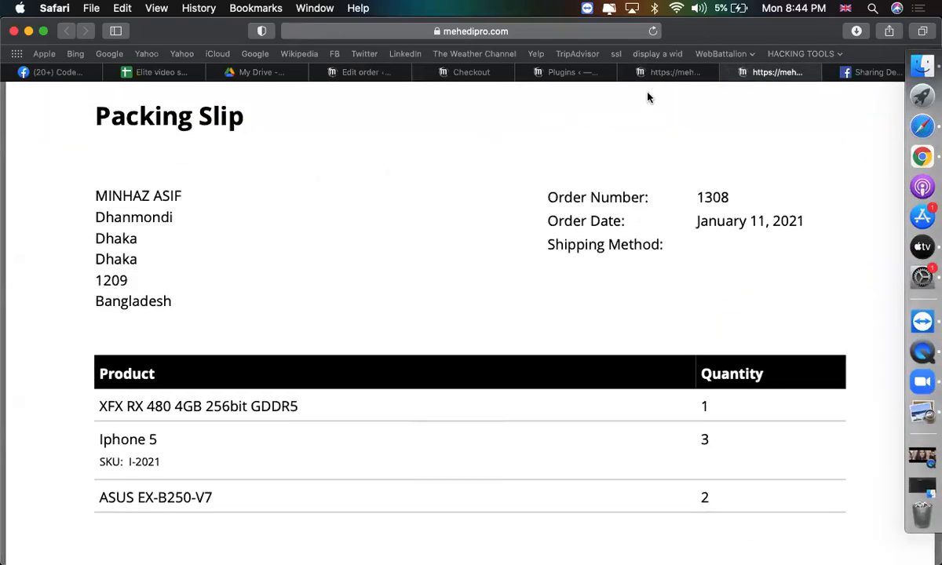
pyautogui.click(657, 71)
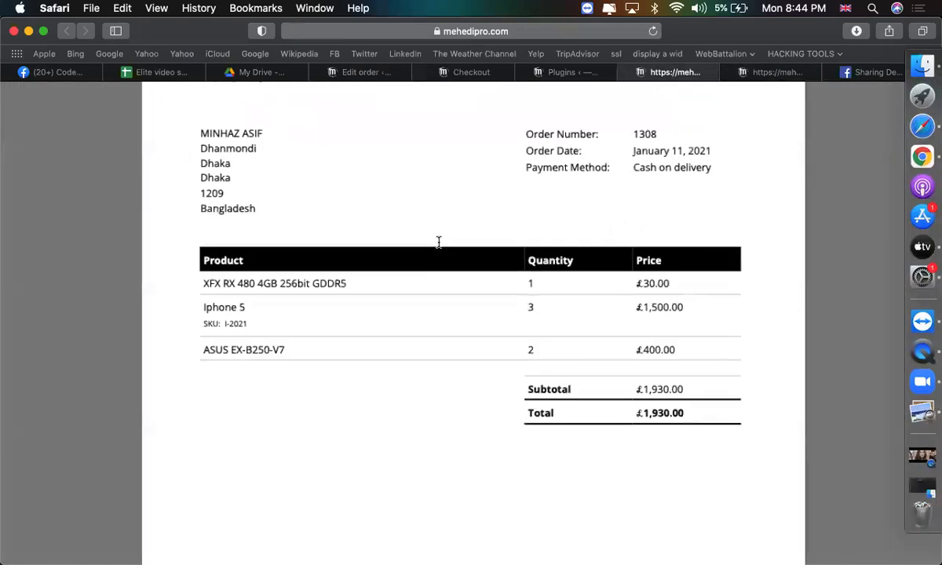
pyautogui.scroll(3, 439, 242)
pyautogui.scroll(2, 439, 241)
pyautogui.hscroll(1, 264, 248)
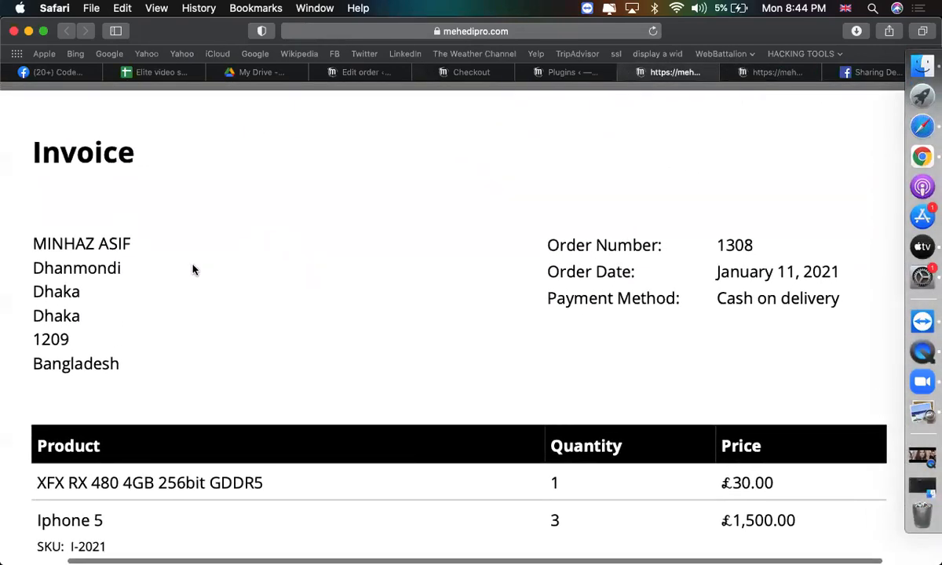
pyautogui.moveTo(726, 245); pyautogui.dragTo(849, 290)
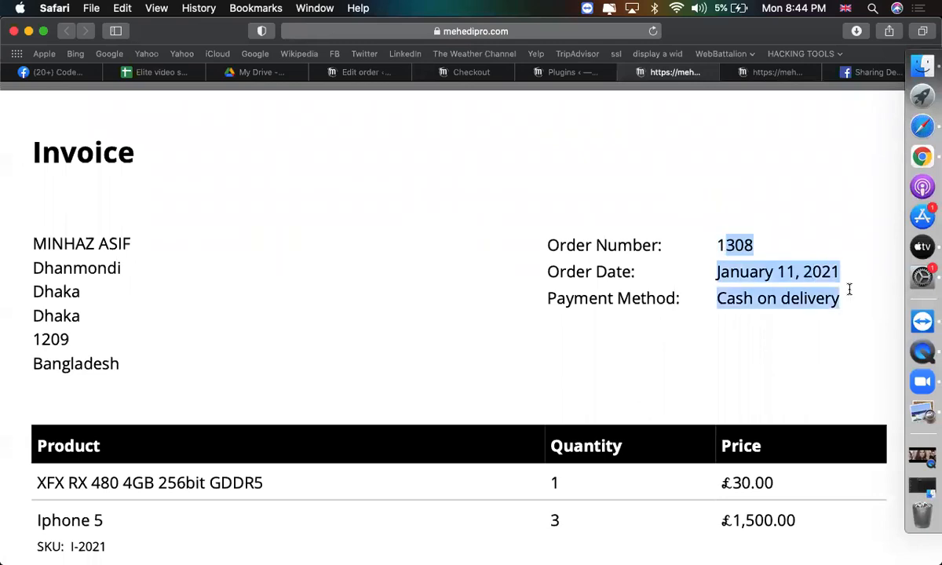
pyautogui.click(750, 314)
pyautogui.scroll(-4, 751, 314)
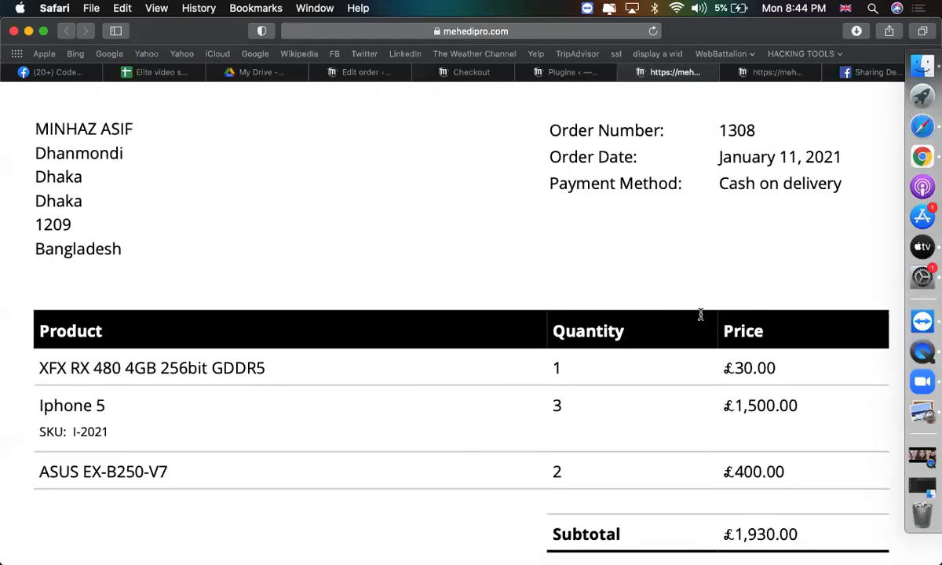
pyautogui.moveTo(38, 368); pyautogui.dragTo(549, 369)
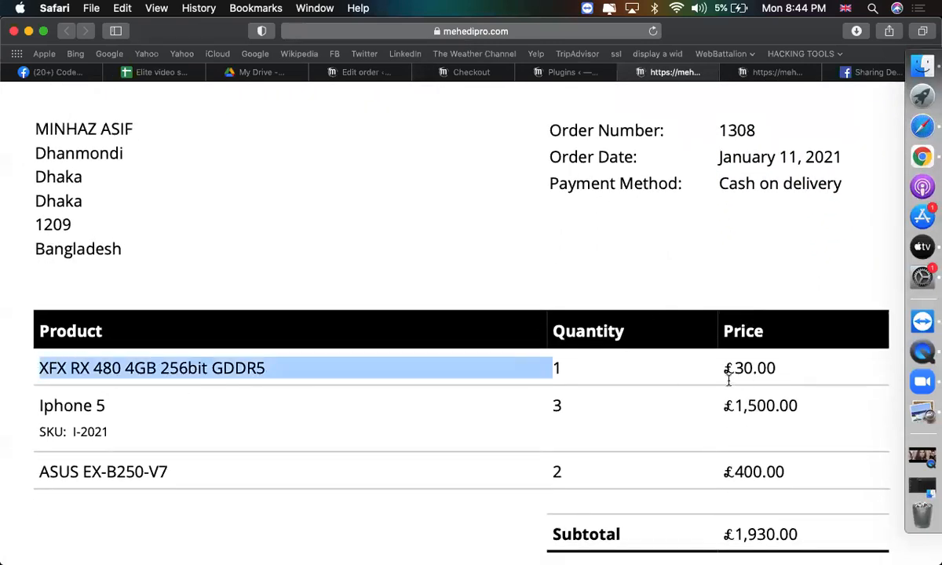
pyautogui.scroll(-5, 729, 380)
pyautogui.moveTo(711, 401); pyautogui.dragTo(827, 408)
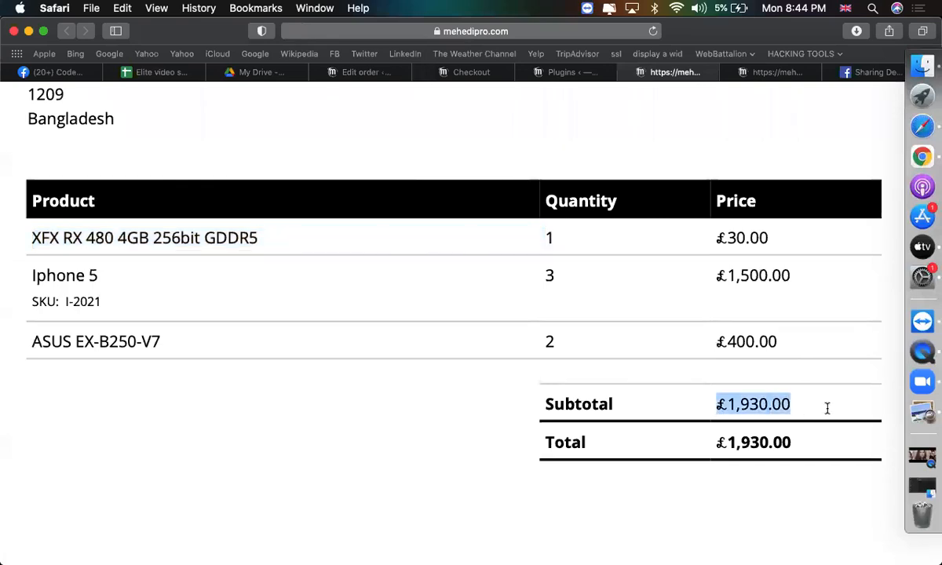
# Check the product quantity on the packing slip.
pyautogui.click(777, 73)
pyautogui.scroll(-3, 681, 240)
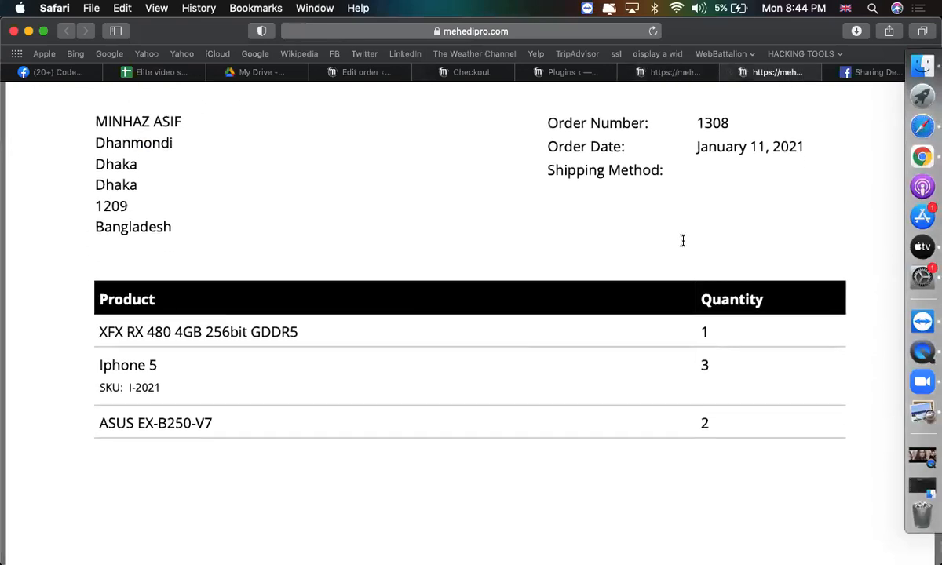
pyautogui.scroll(-2, 682, 240)
pyautogui.moveTo(700, 292); pyautogui.dragTo(707, 291)
pyautogui.click(705, 332)
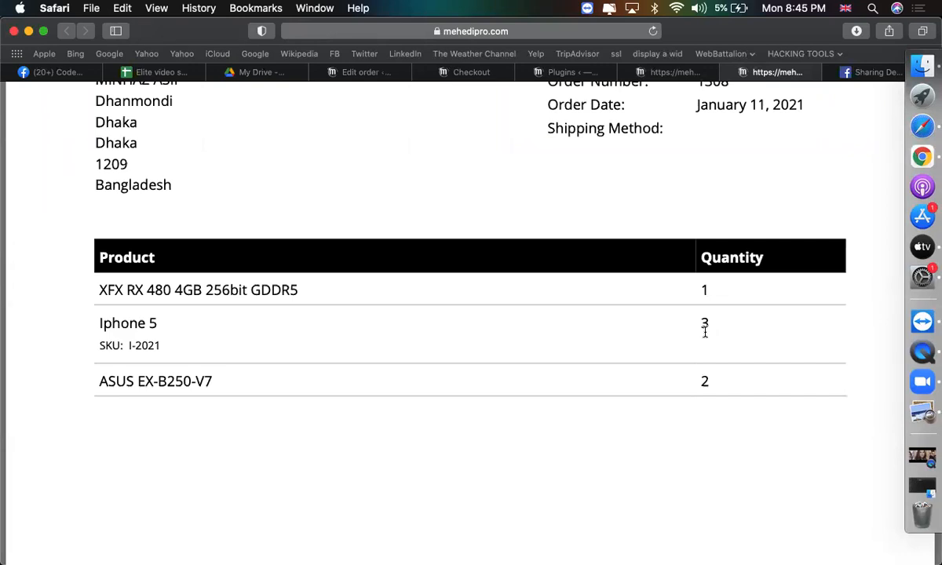
# Zoom out to view the whole invoice and packing slip, then go back to the order's edit page.
pyautogui.click(668, 70)
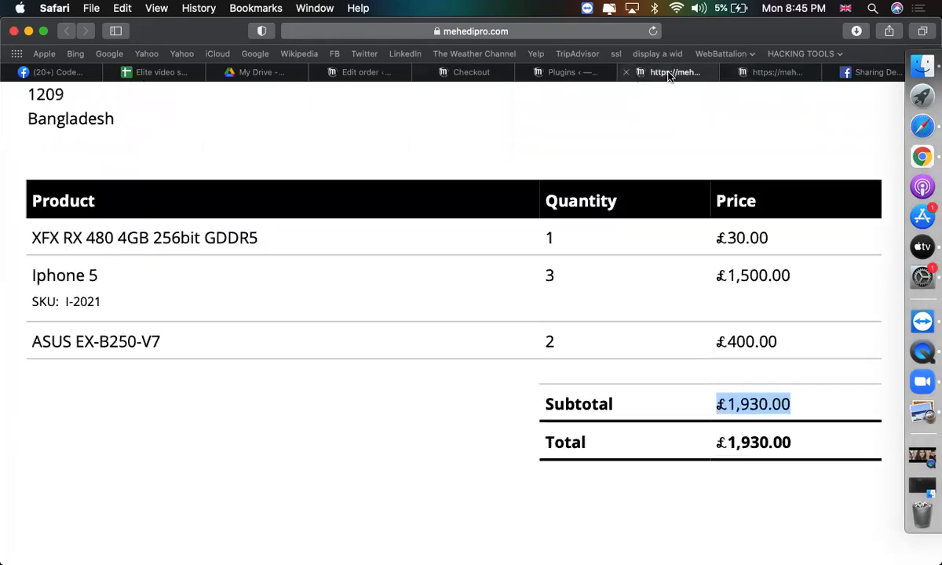
pyautogui.scroll(3, 528, 310)
pyautogui.press('super+minus')
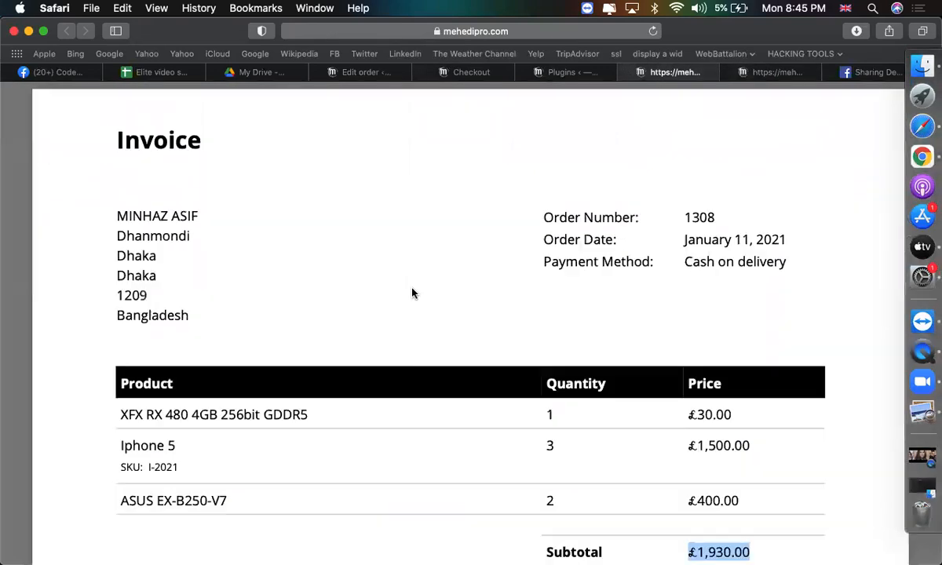
pyautogui.click(734, 72)
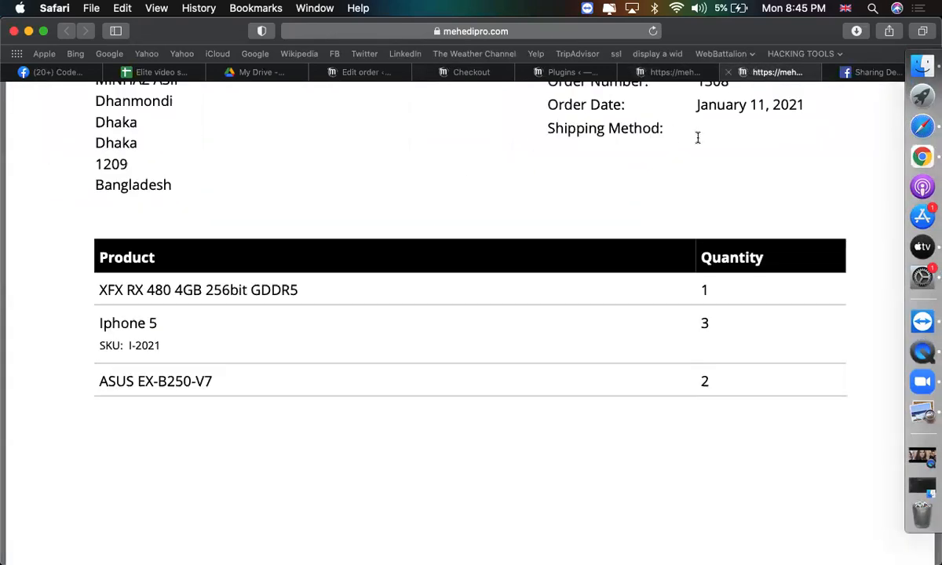
pyautogui.press('super+minus')
pyautogui.press('super+minus')
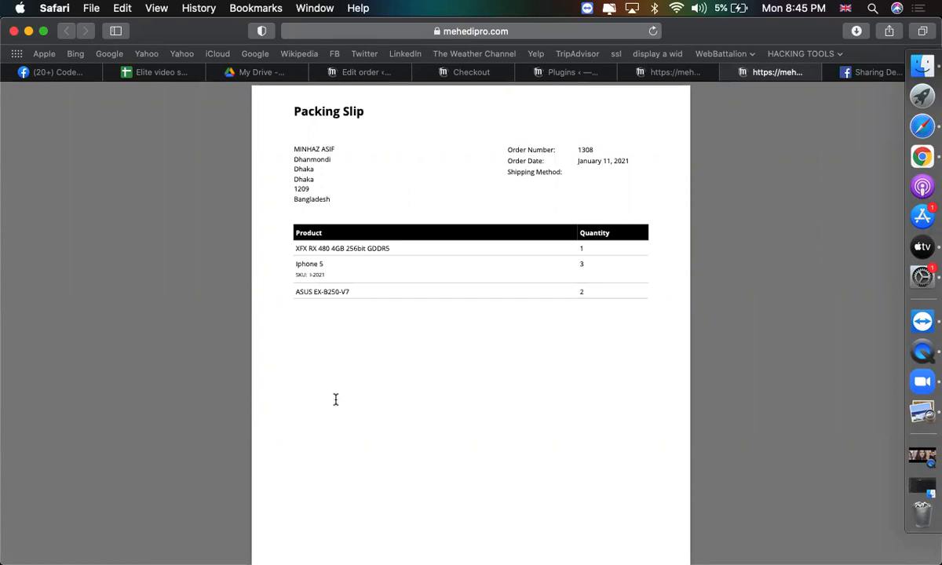
pyautogui.click(618, 72)
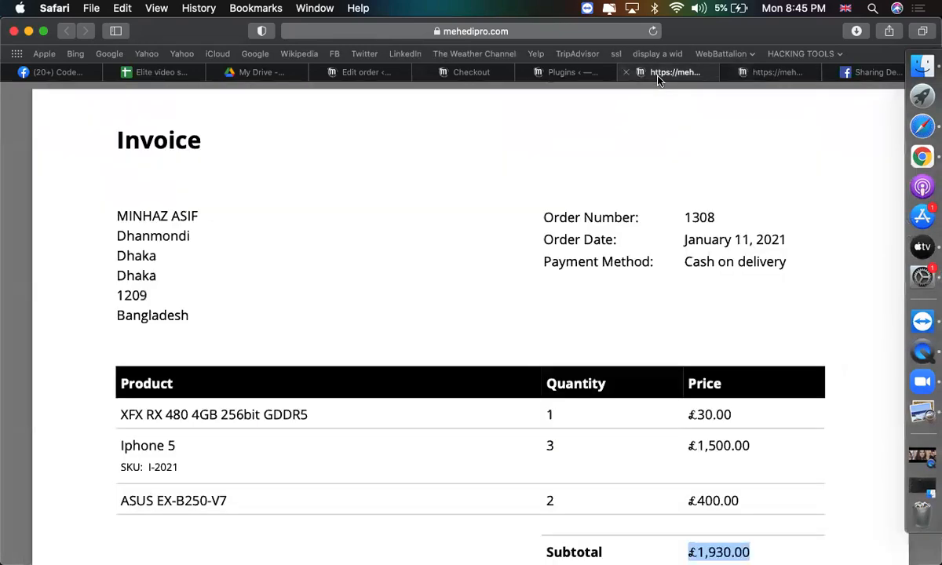
pyautogui.click(349, 72)
# Apply the 'Email invoice / order details to customer' order action and update order #1308.
pyautogui.scroll(5, 523, 305)
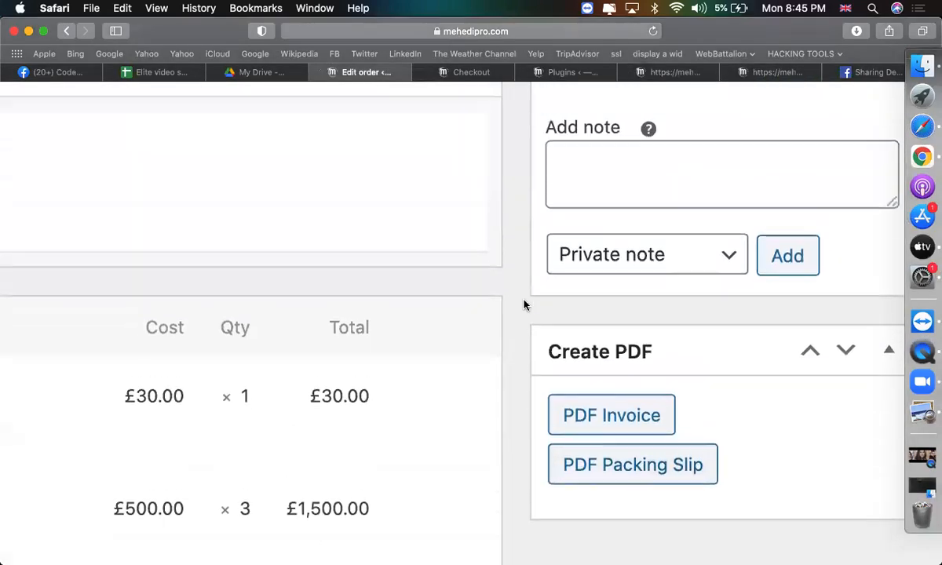
pyautogui.scroll(-5, 352, 389)
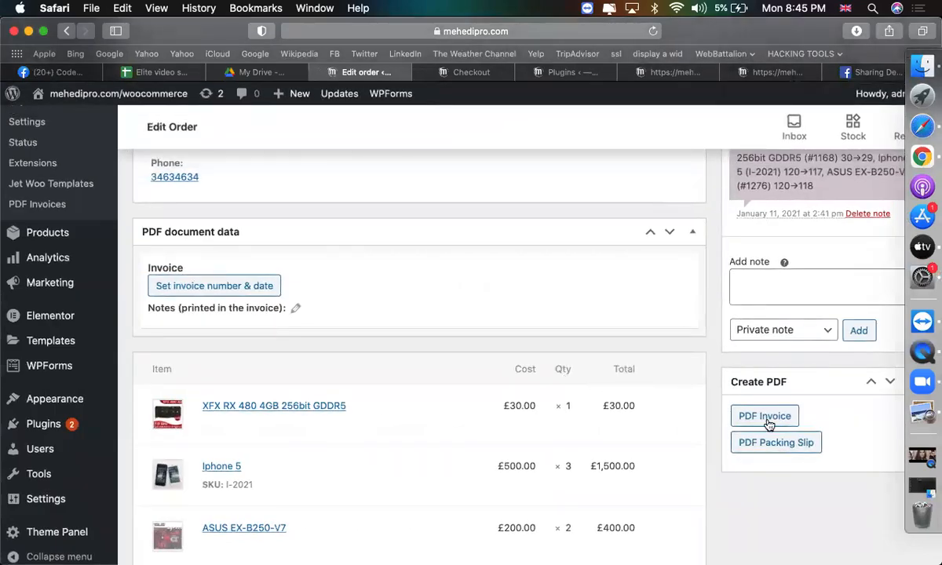
pyautogui.scroll(10, 698, 358)
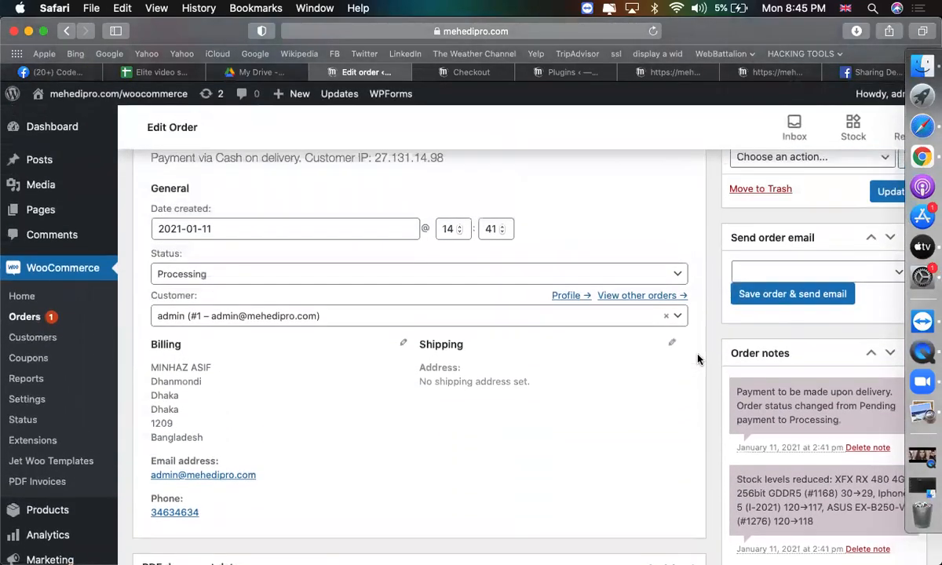
pyautogui.scroll(-4, 471, 425)
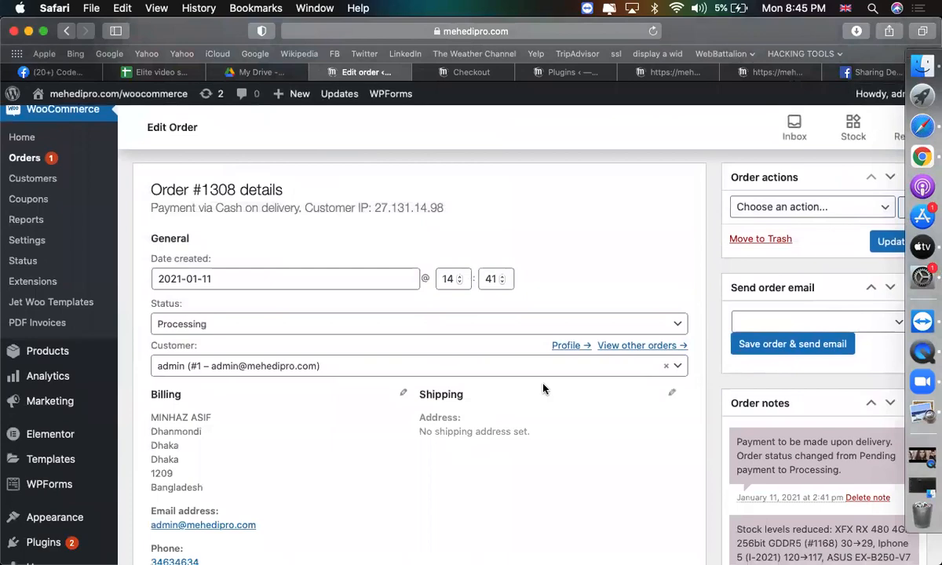
pyautogui.scroll(5, 542, 387)
pyautogui.scroll(-3, 543, 389)
pyautogui.scroll(5, 543, 388)
pyautogui.scroll(-1, 543, 389)
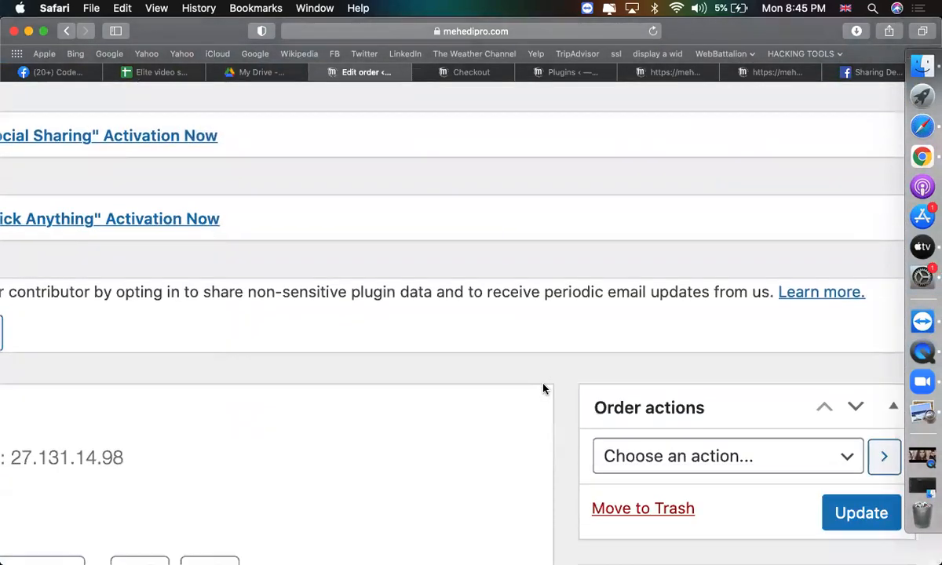
pyautogui.scroll(3, 543, 388)
pyautogui.scroll(-2, 656, 363)
pyautogui.scroll(3, 656, 362)
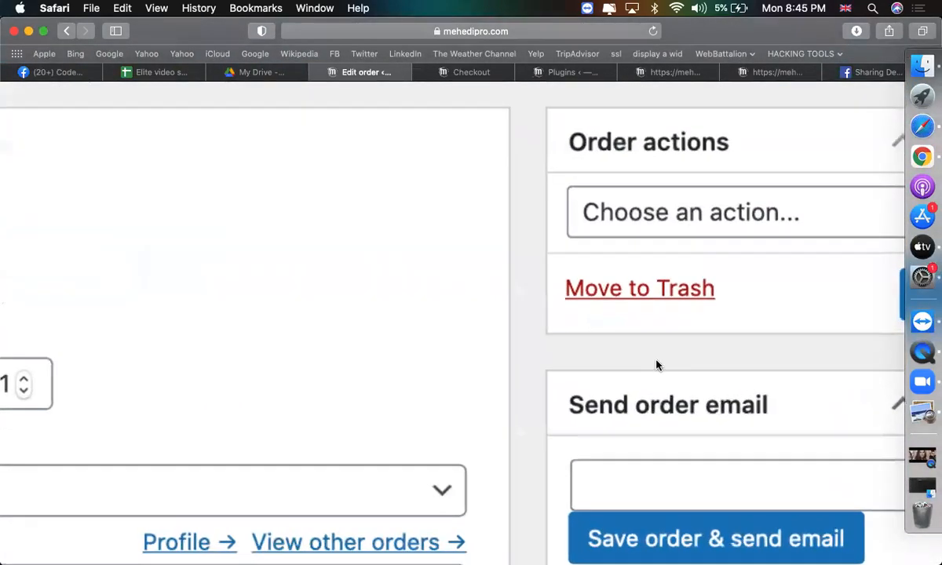
pyautogui.scroll(-2, 656, 364)
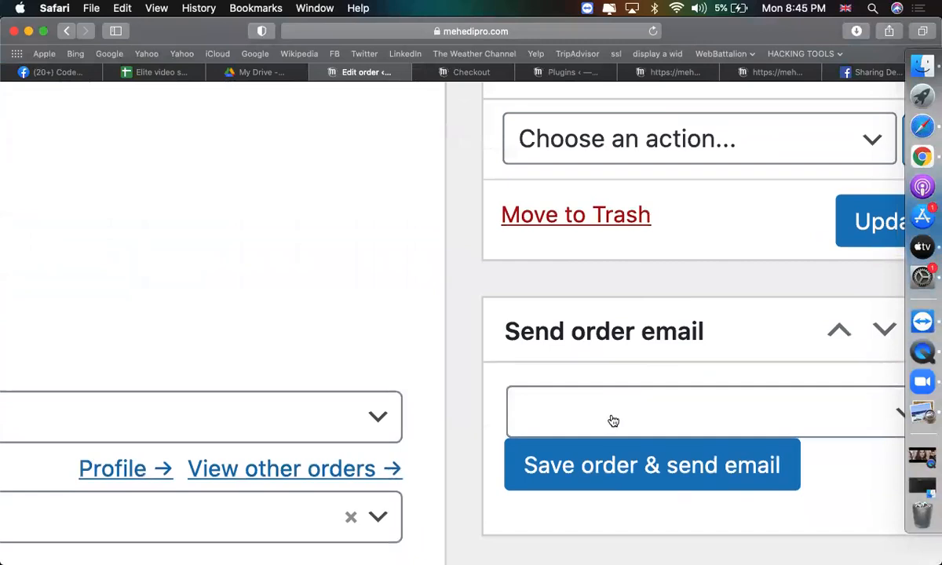
pyautogui.scroll(2, 692, 180)
pyautogui.click(634, 202)
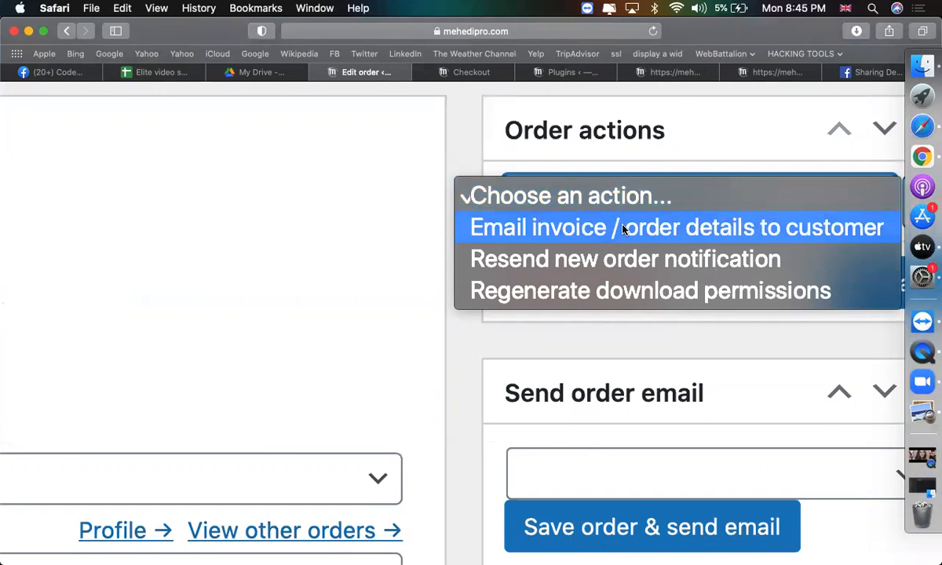
pyautogui.click(623, 227)
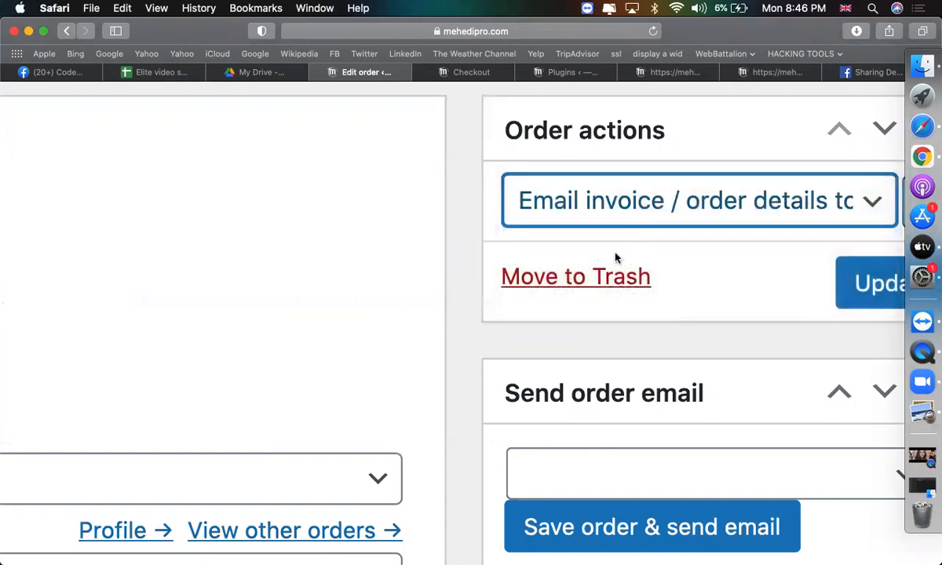
pyautogui.click(878, 298)
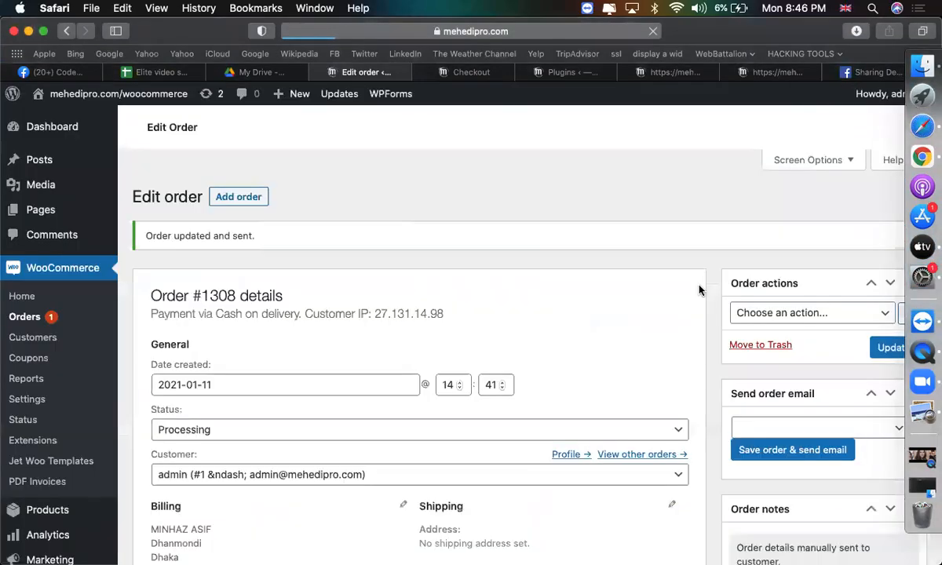
pyautogui.scroll(-15, 691, 412)
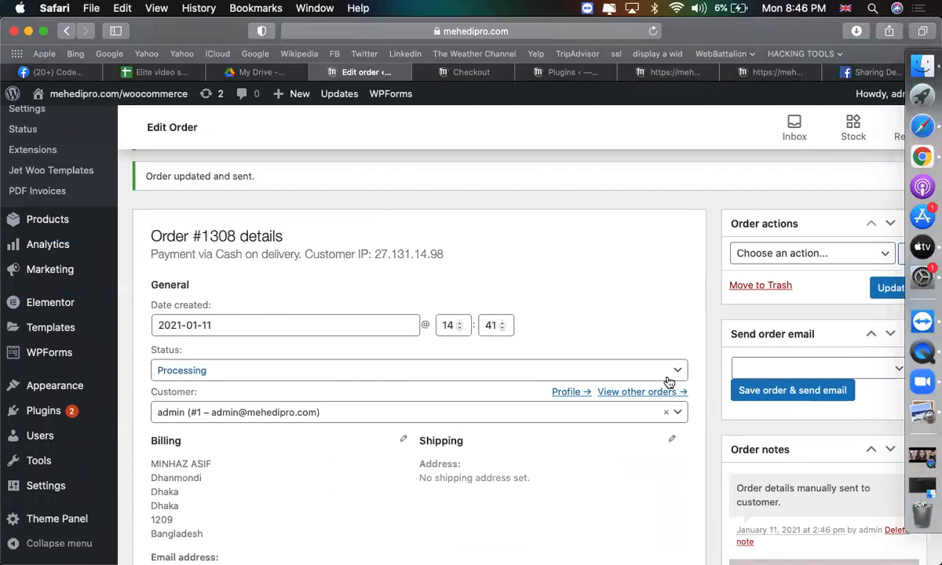
pyautogui.scroll(3, 669, 381)
pyautogui.scroll(3, 669, 383)
# Send the 'Completed order' email for order #1308 with 'Save order & send email'.
pyautogui.hscroll(5, 663, 373)
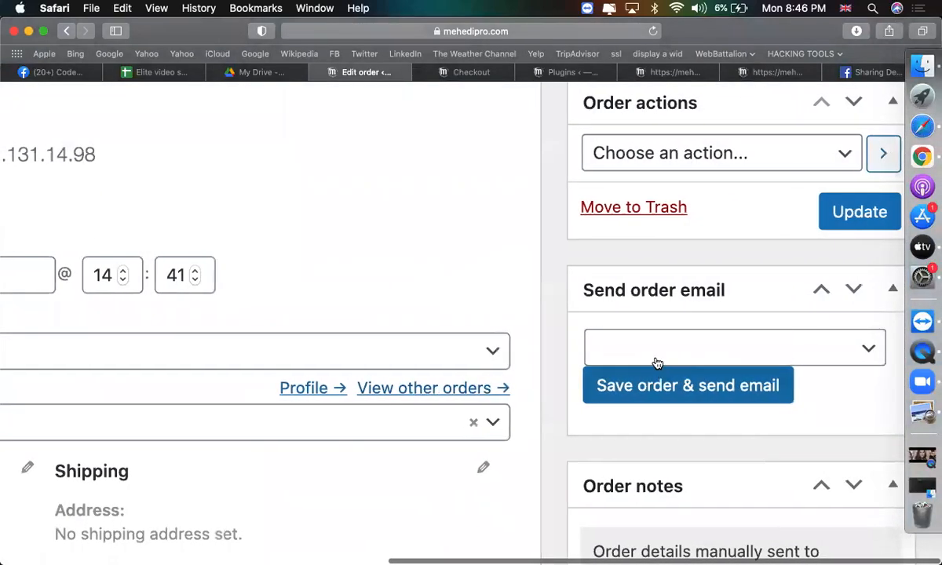
pyautogui.click(676, 340)
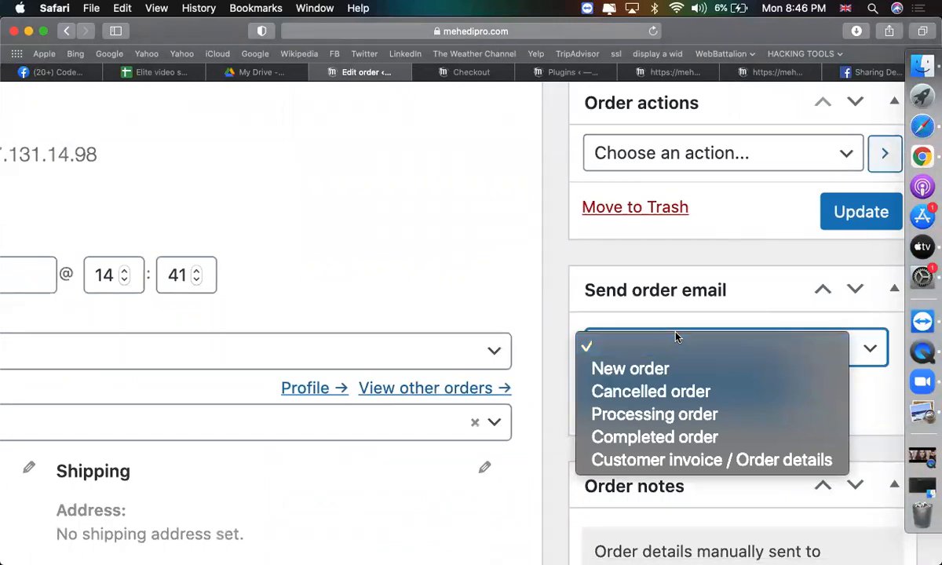
pyautogui.click(659, 437)
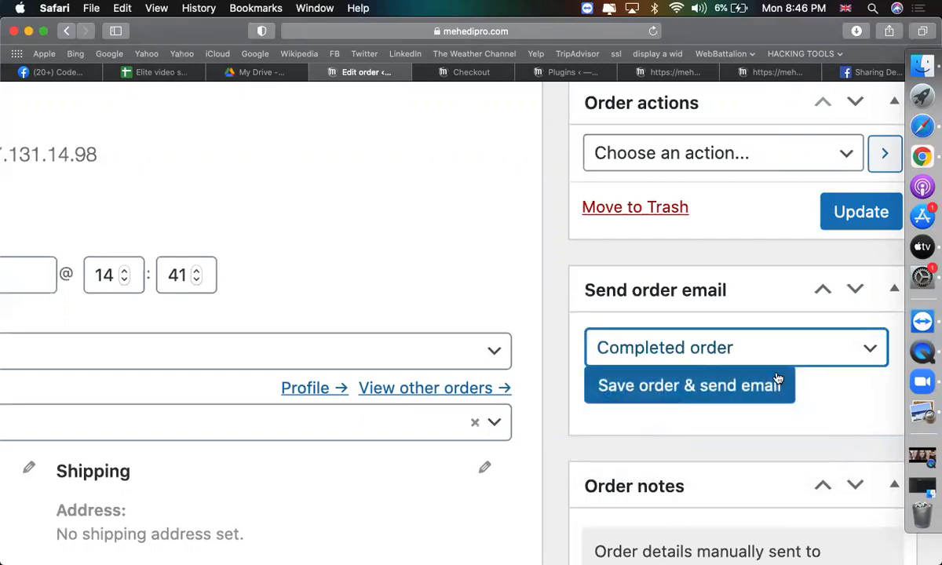
pyautogui.click(760, 392)
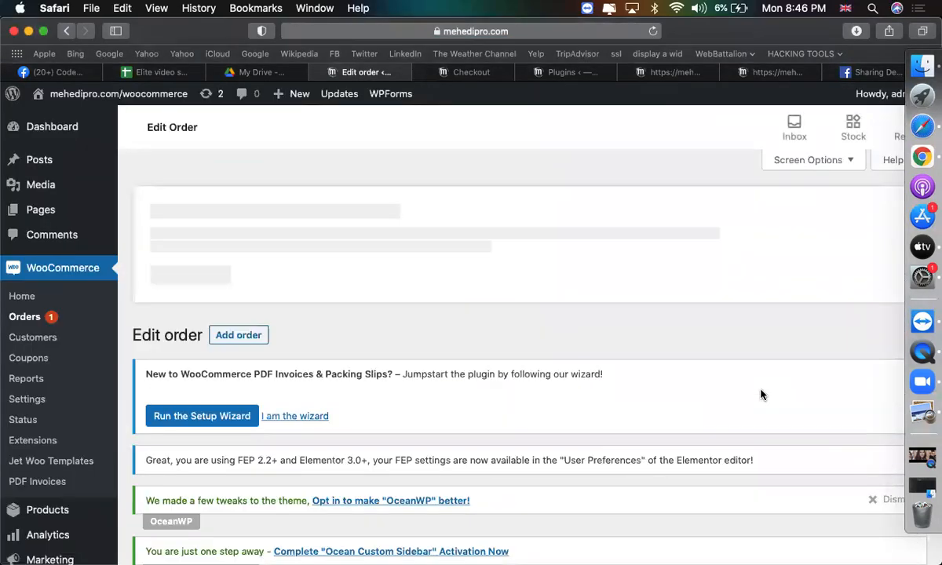
pyautogui.scroll(-10, 760, 395)
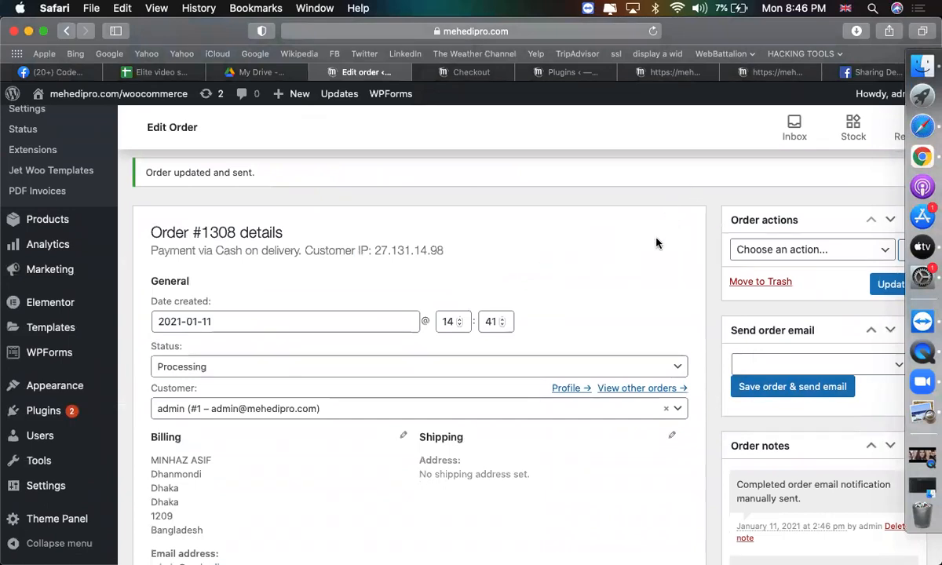
pyautogui.scroll(3, 225, 391)
# Change order #1308's status from Processing to Completed and update it.
pyautogui.click(199, 361)
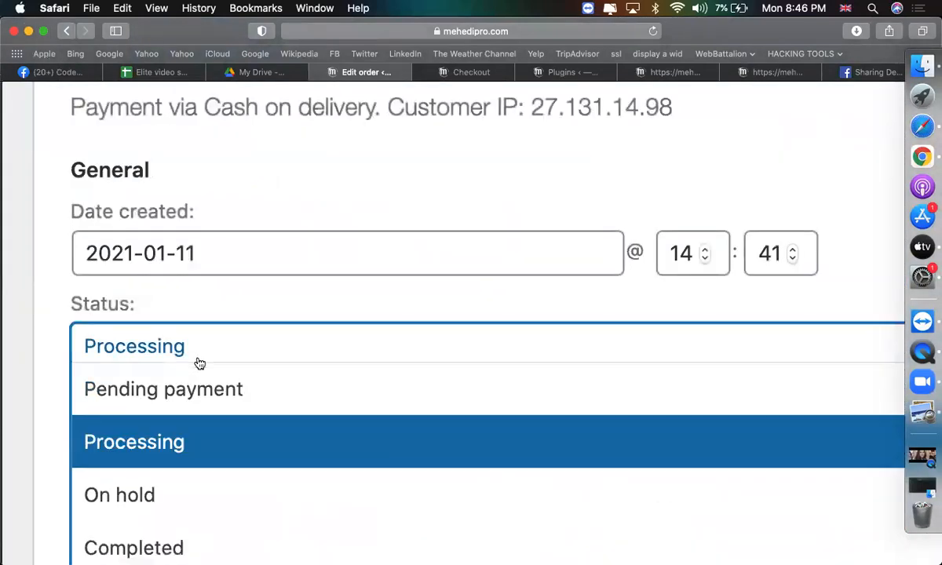
pyautogui.scroll(-1, 193, 444)
pyautogui.click(193, 479)
pyautogui.scroll(-3, 227, 329)
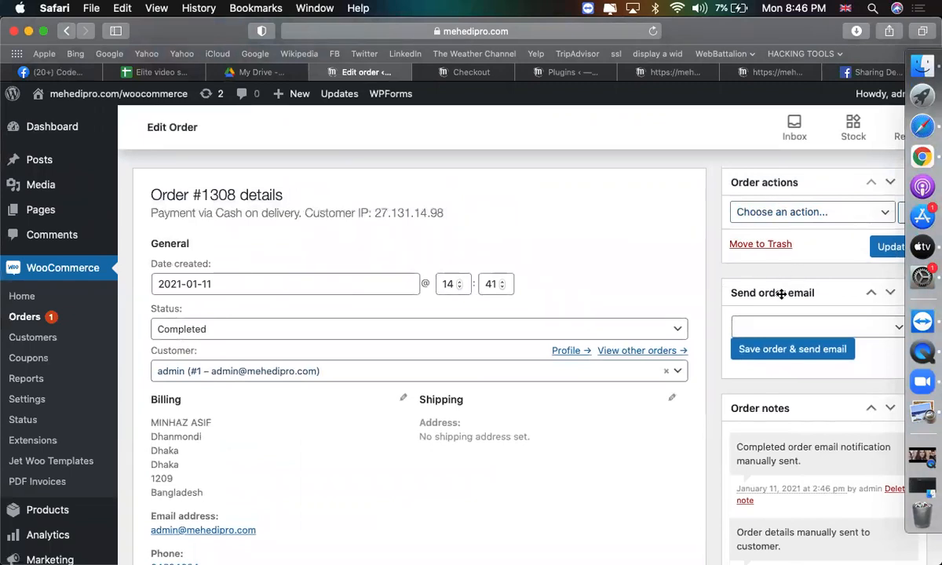
pyautogui.click(883, 248)
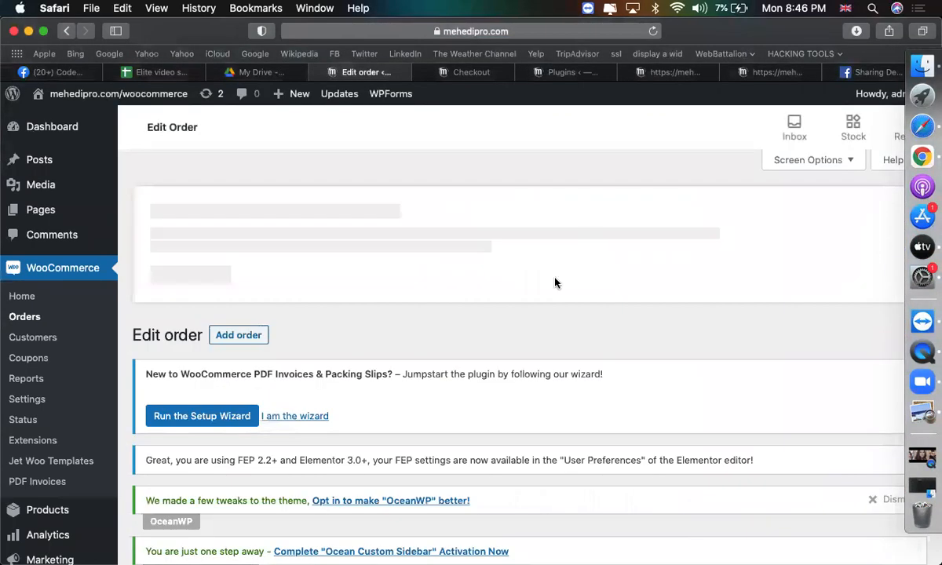
pyautogui.scroll(-2, 555, 282)
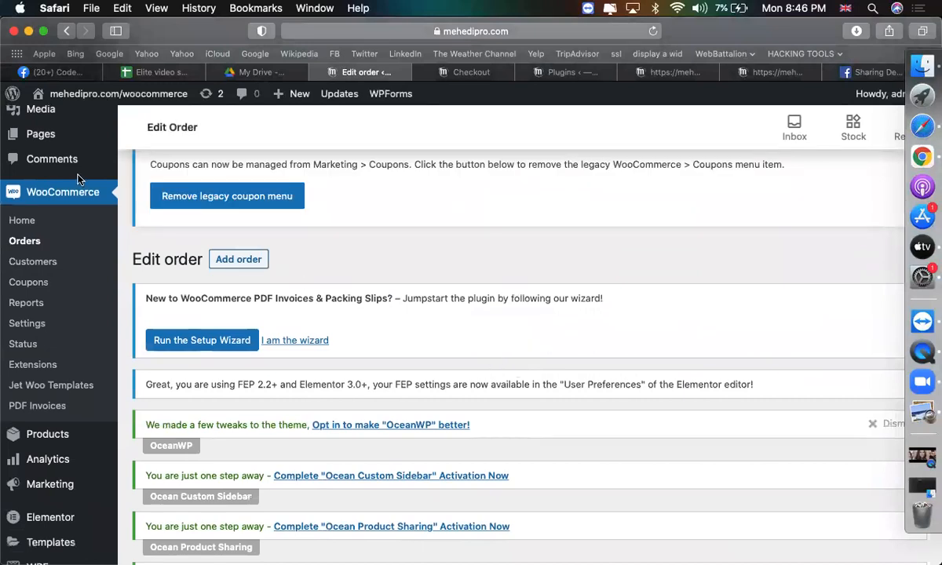
# Open the Completed order email settings under WooCommerce > Settings > Emails.
pyautogui.click(39, 325)
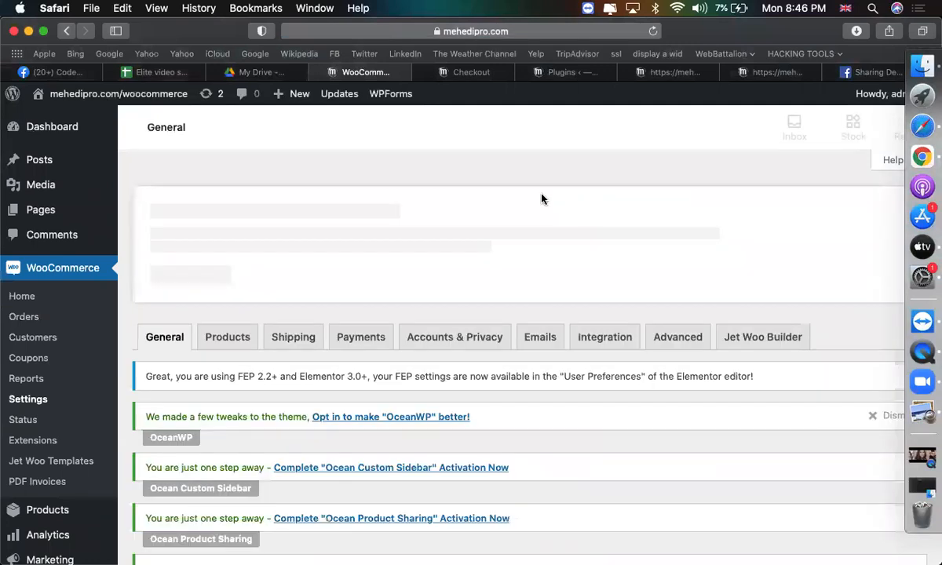
pyautogui.scroll(-3, 541, 235)
pyautogui.click(538, 232)
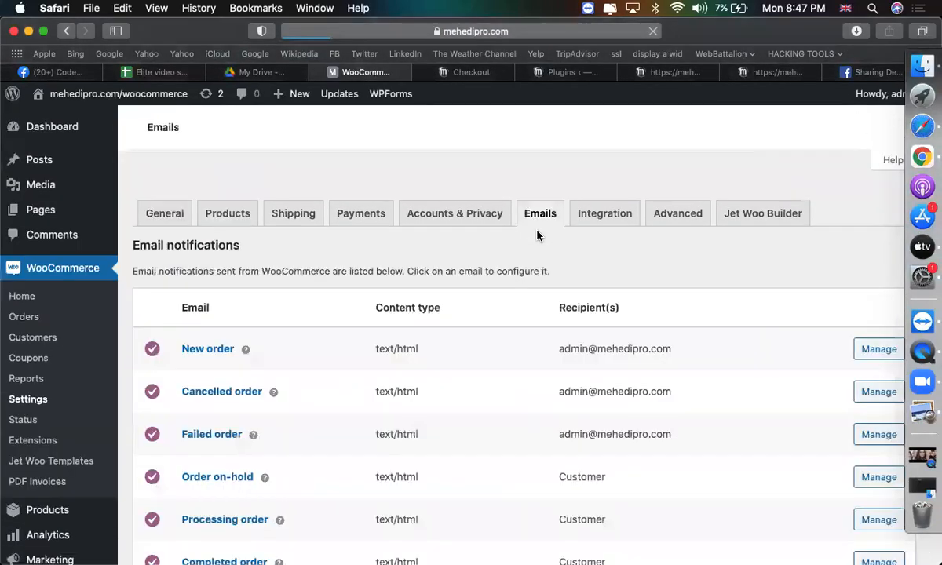
pyautogui.scroll(-5, 559, 297)
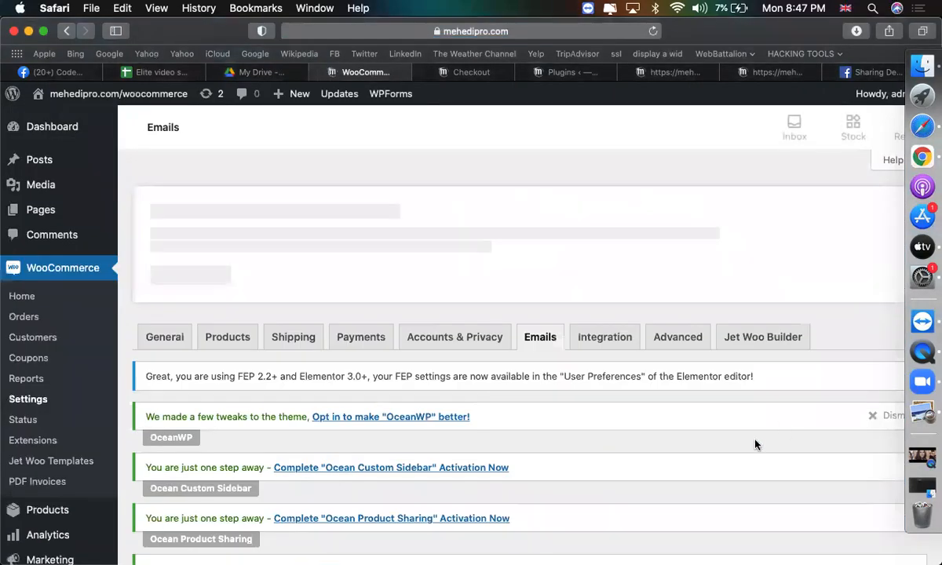
pyautogui.scroll(-7, 755, 444)
pyautogui.scroll(-3, 755, 444)
pyautogui.scroll(-2, 755, 444)
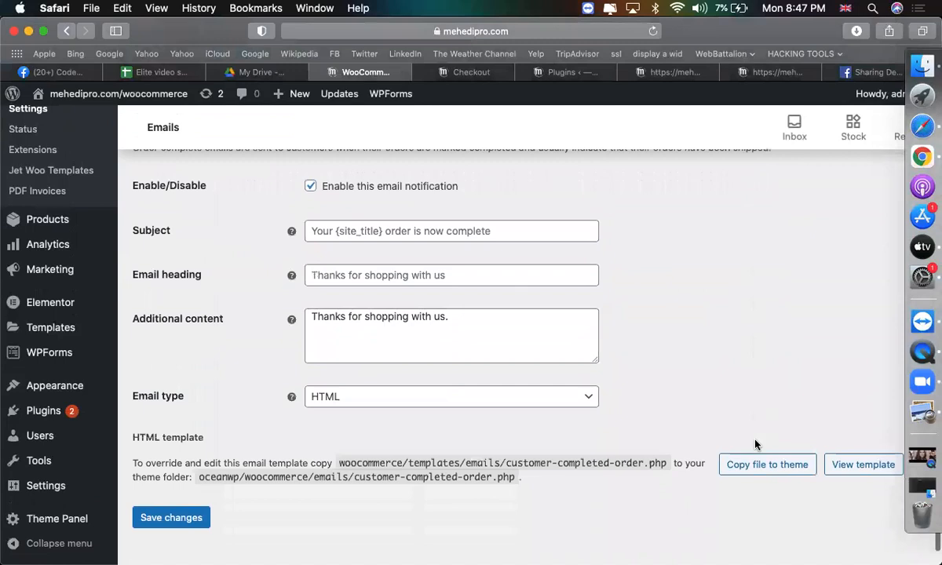
# Rewrite the additional content to say products are delivered and arriving shortly, add a thank-you line, and save.
pyautogui.click(540, 297)
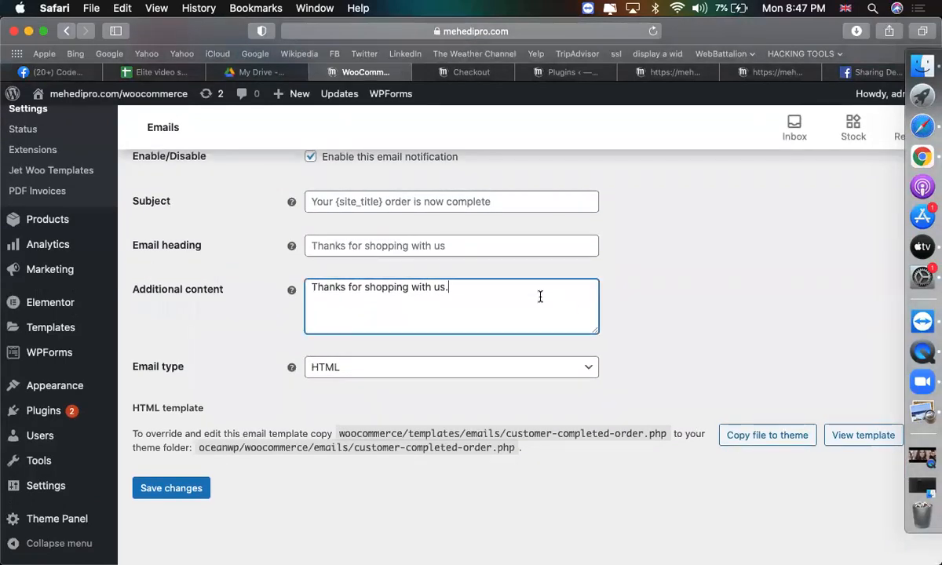
pyautogui.write('We already deliver your ord')
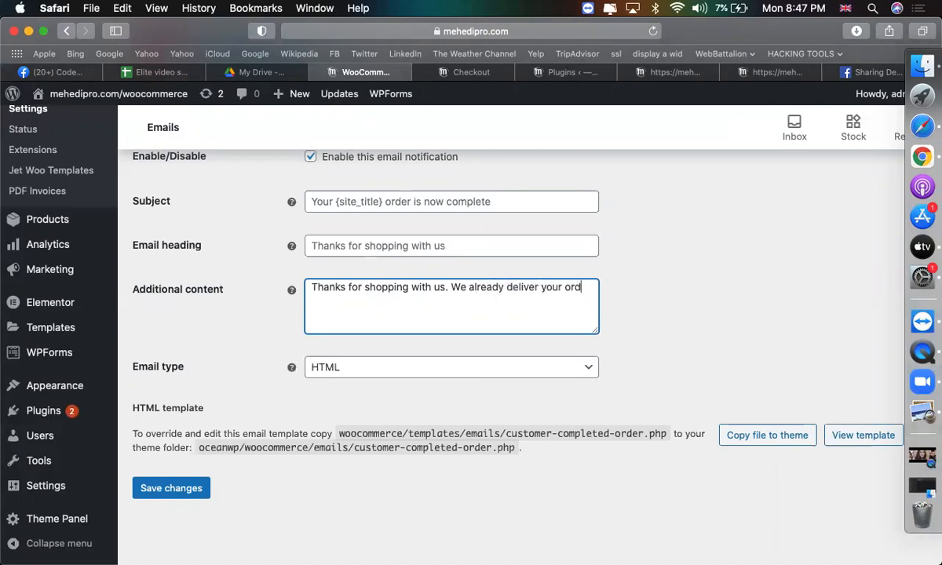
pyautogui.write('er to your a')
pyautogui.write('ddress')
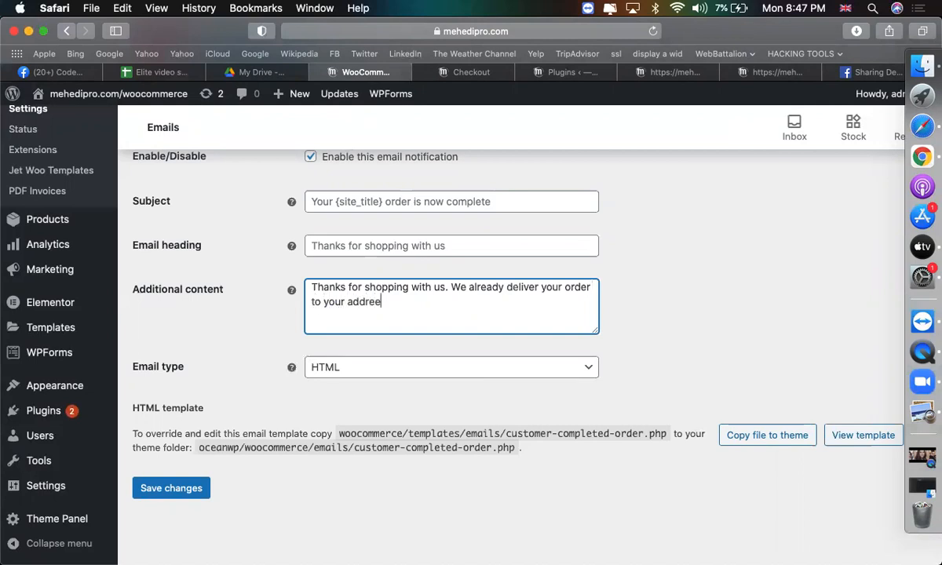
pyautogui.press('super+a')
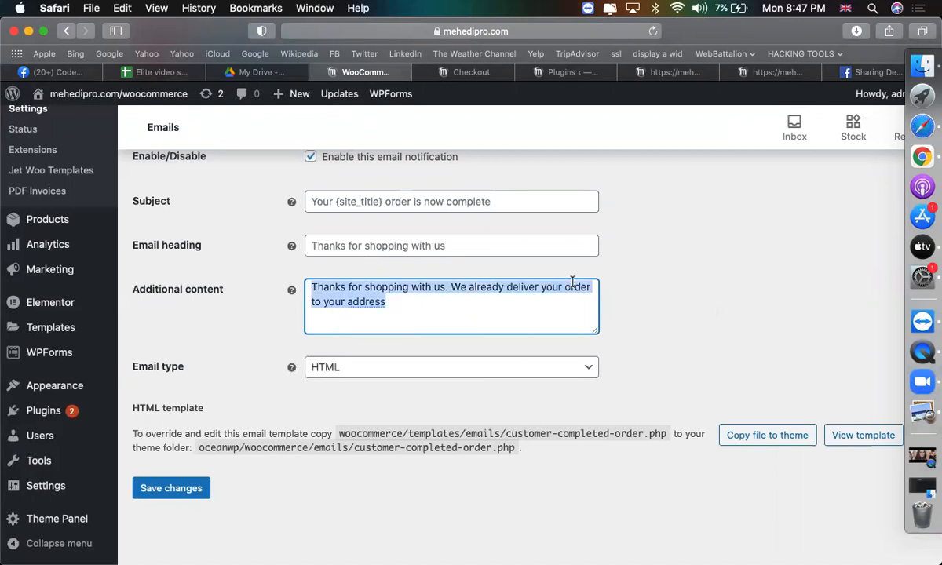
pyautogui.doubleClick(574, 287)
pyautogui.write('products')
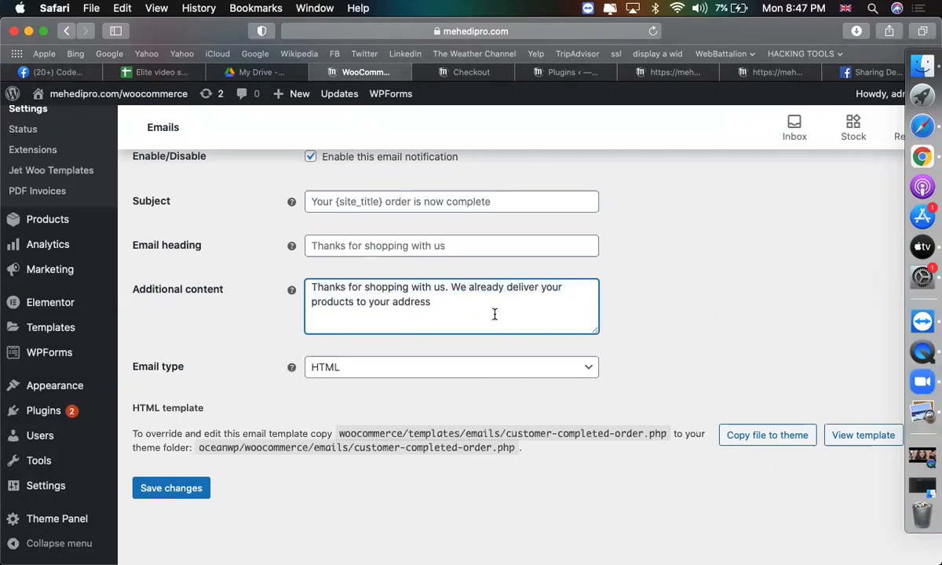
pyautogui.write('! you will get the m shortlists')
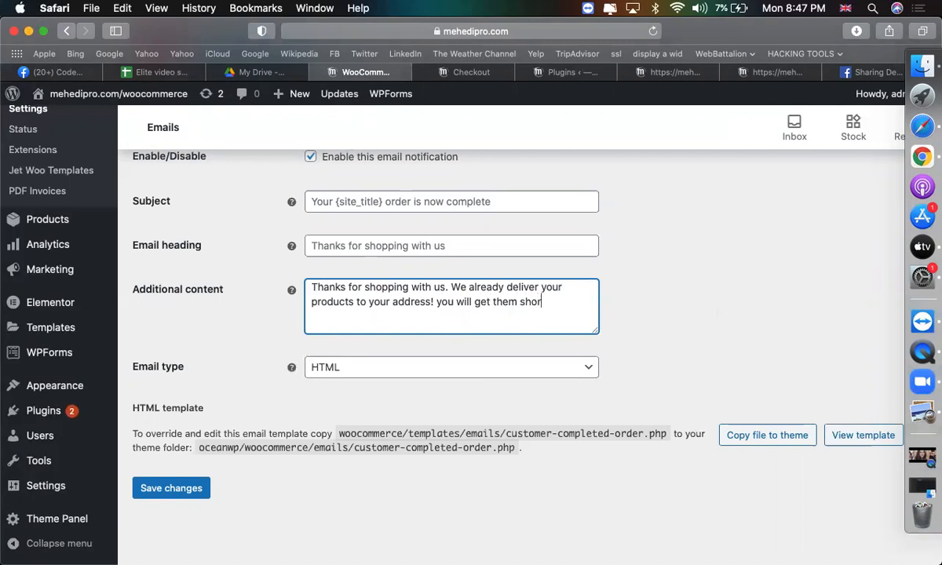
pyautogui.press('BackSpace')
pyautogui.press('BackSpace')
pyautogui.press('BackSpace')
pyautogui.press('BackSpace')
pyautogui.write('y!')
pyautogui.press('Return')
pyautogui.press('Return')
pyautogui.write('Thanks for be')
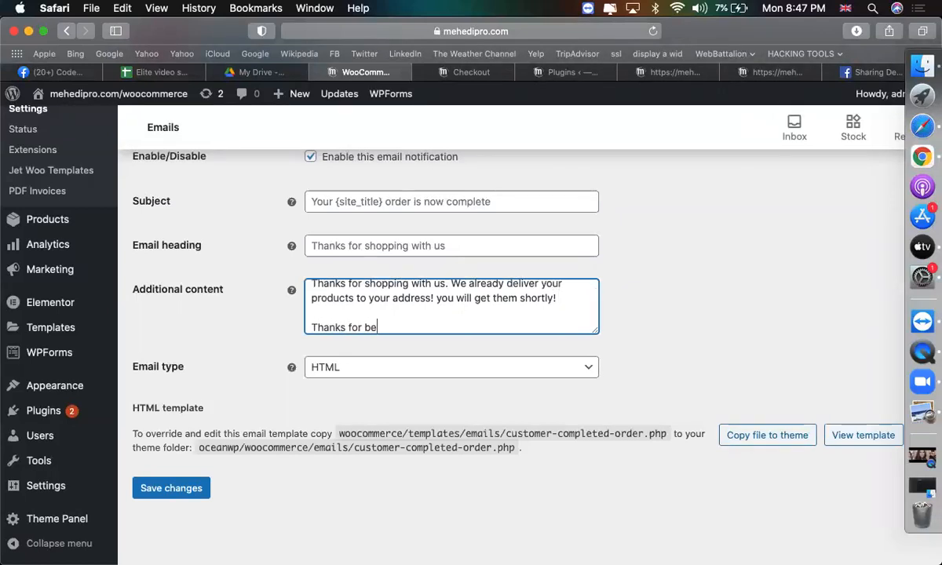
pyautogui.write('ing with u')
pyautogui.write('us !')
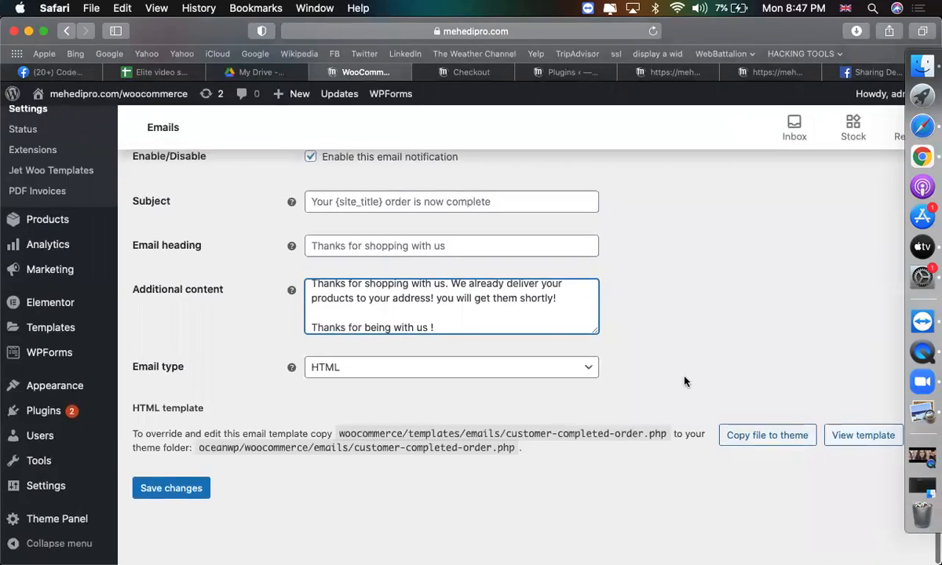
pyautogui.moveTo(116, 492)
pyautogui.click(176, 492)
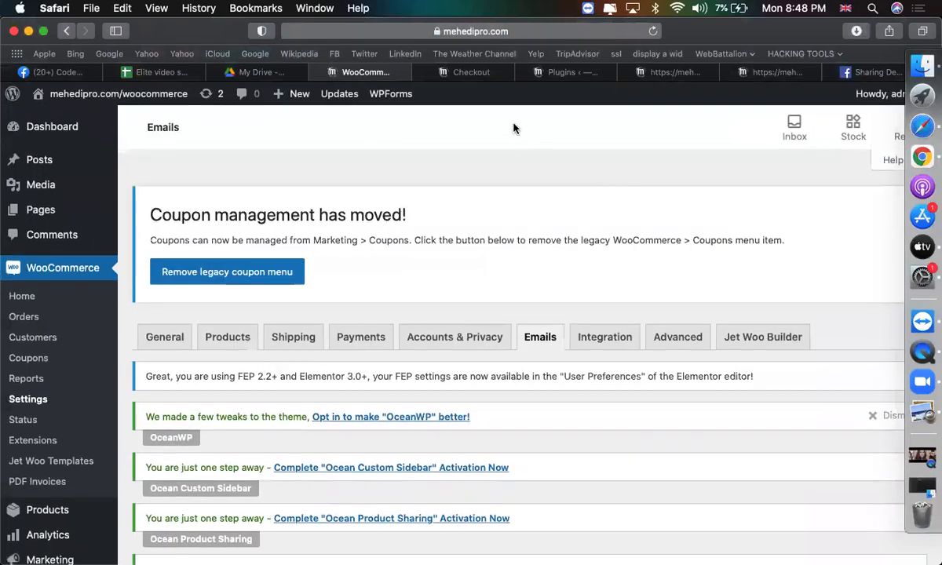
# Return to the storefront order-received page and check the order's e-mail address.
pyautogui.click(477, 72)
pyautogui.scroll(-5, 467, 404)
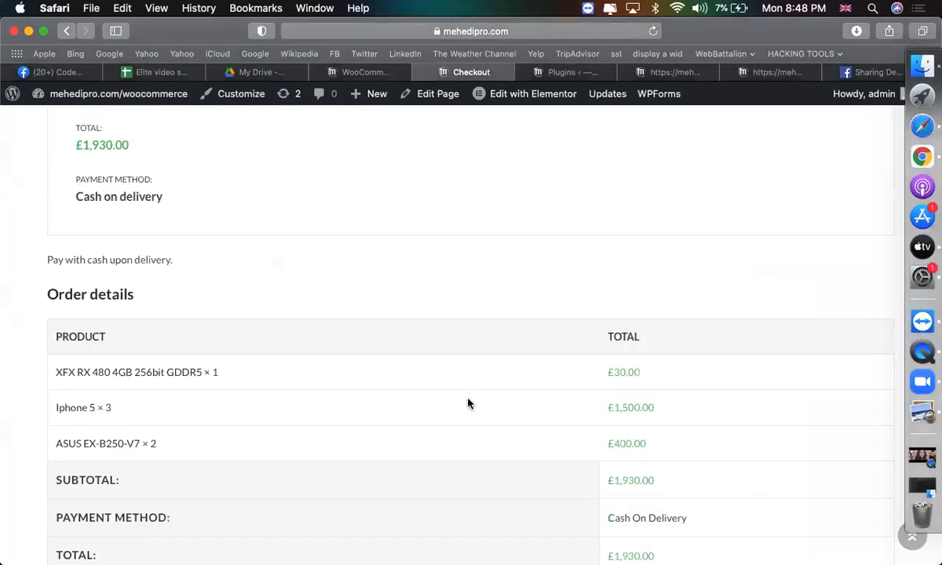
pyautogui.scroll(3, 440, 396)
pyautogui.moveTo(209, 296); pyautogui.dragTo(74, 295)
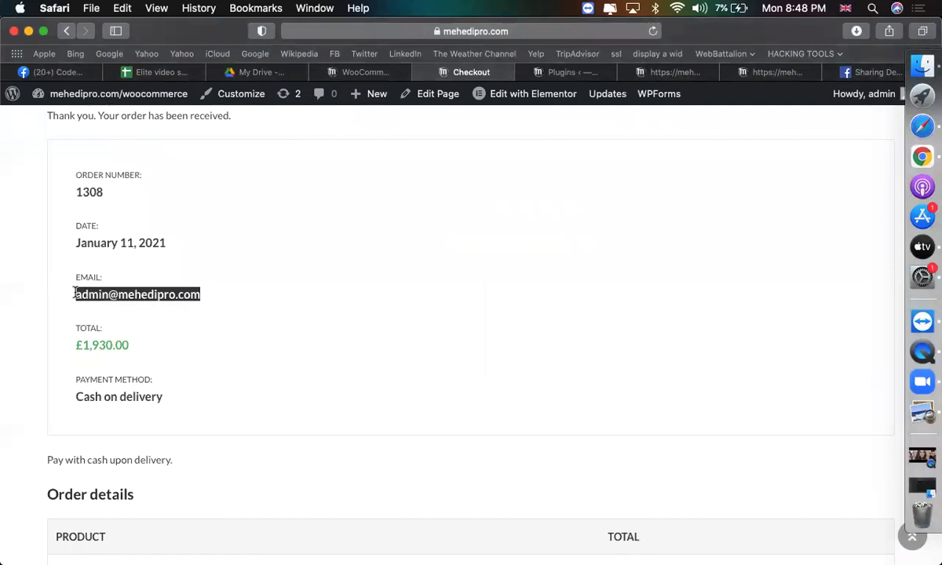
pyautogui.scroll(4, 373, 318)
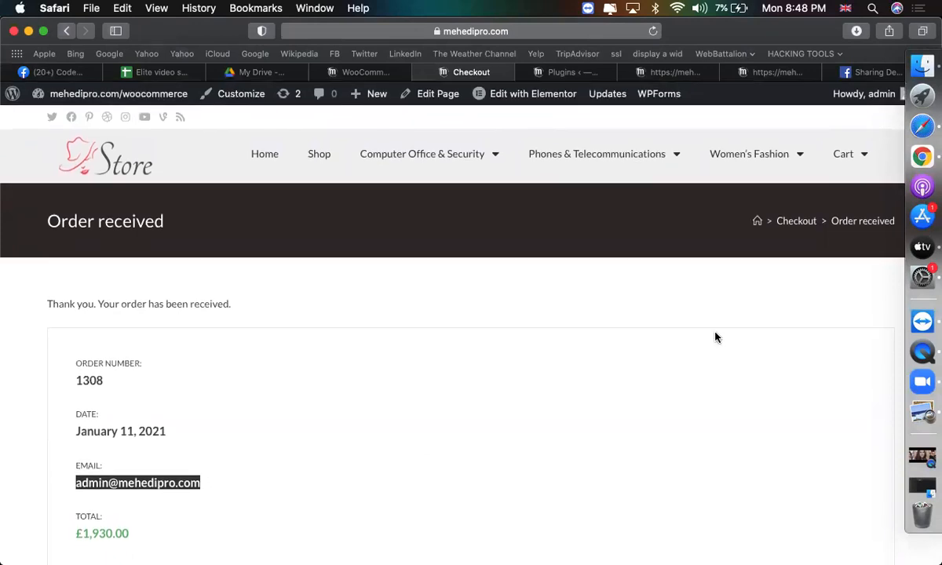
pyautogui.click(797, 222)
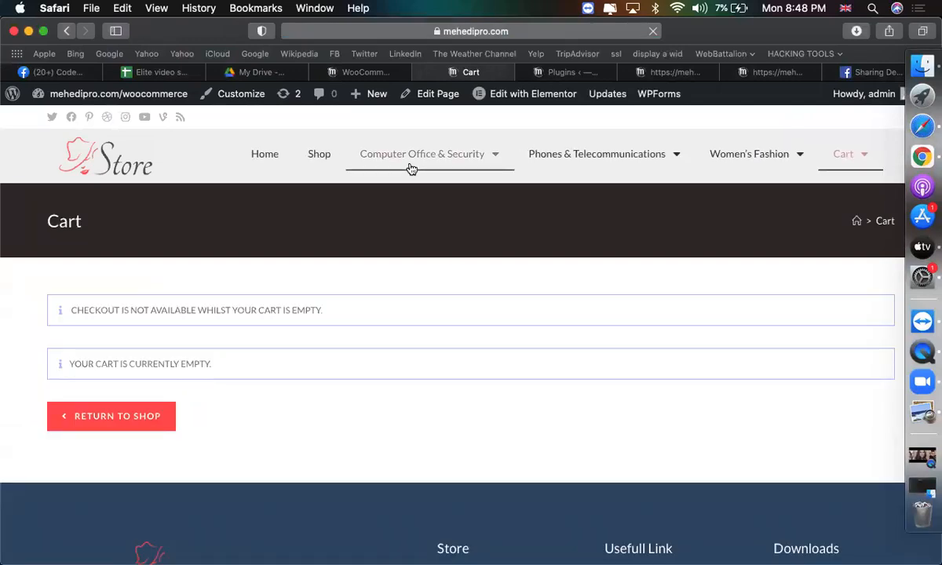
# Open the £50.00 HD7450 2GB DDR3 product from the Graphics Card category and view the cart.
pyautogui.moveTo(410, 166)
pyautogui.click(405, 187)
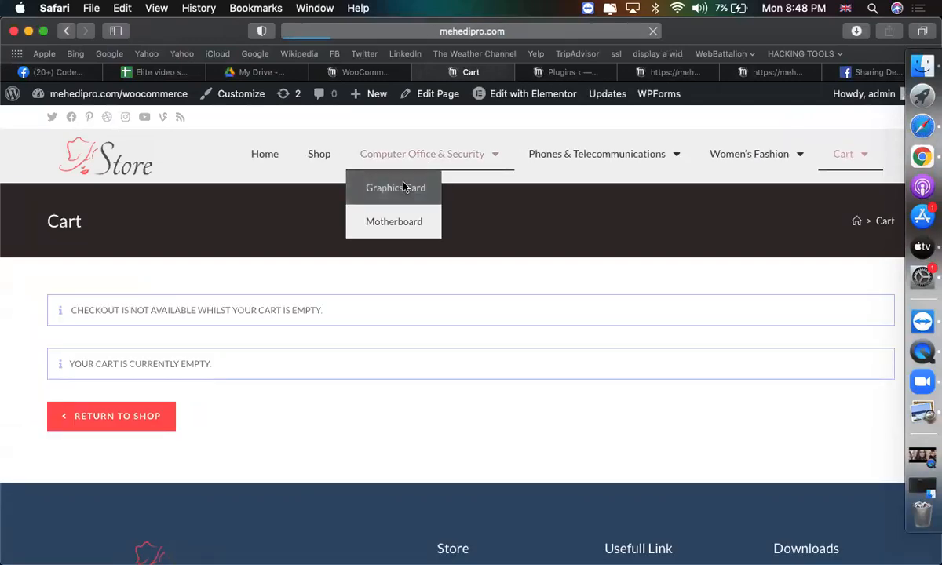
pyautogui.scroll(-3, 416, 229)
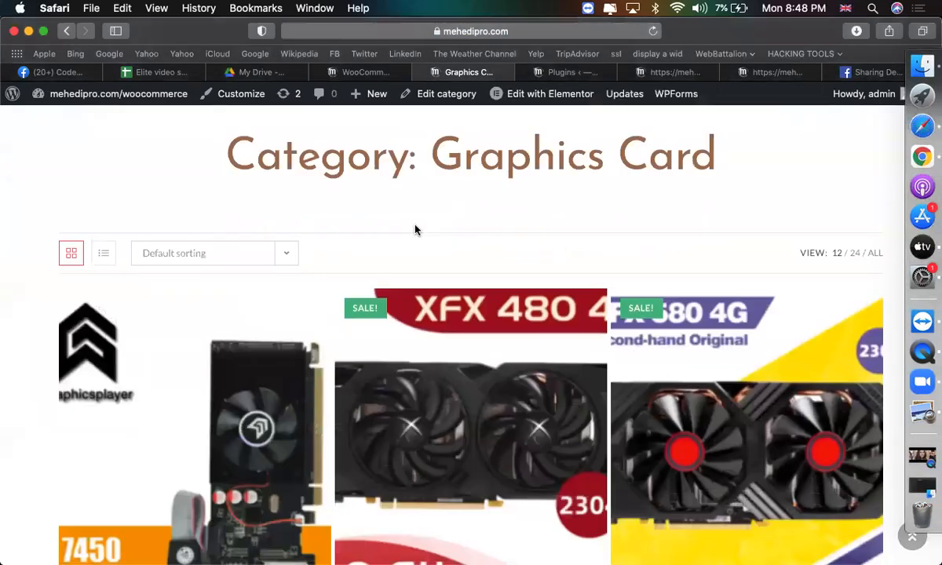
pyautogui.scroll(-5, 416, 229)
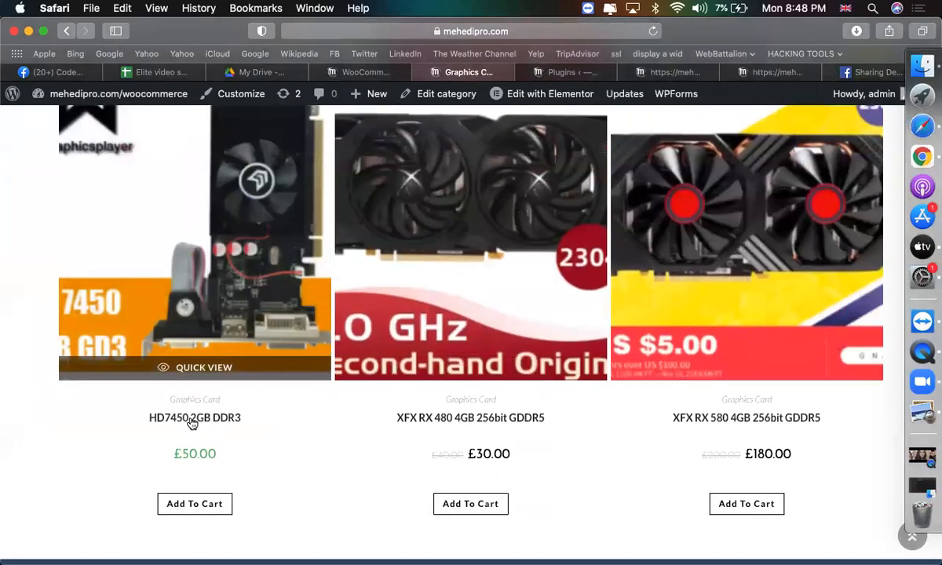
pyautogui.click(190, 420)
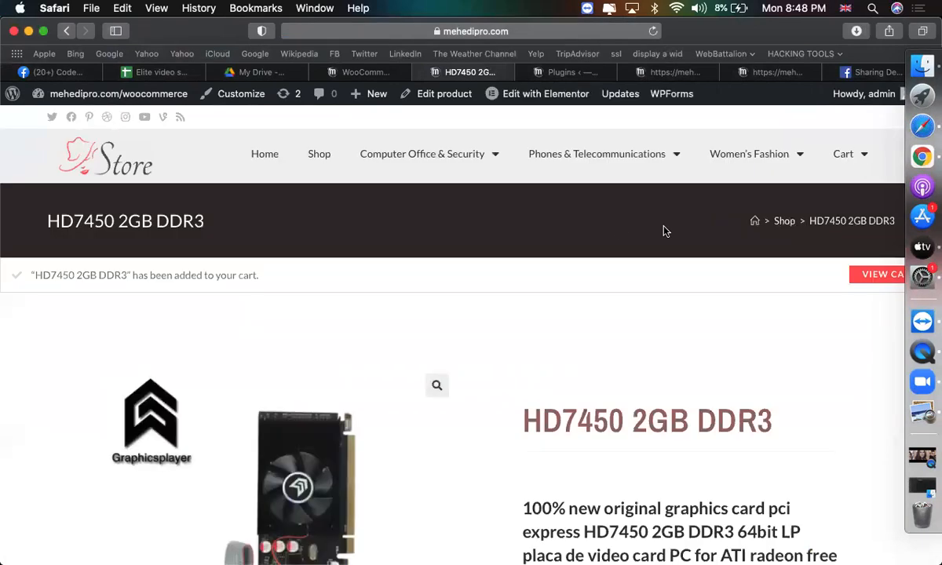
pyautogui.scroll(-2, 582, 320)
pyautogui.click(871, 226)
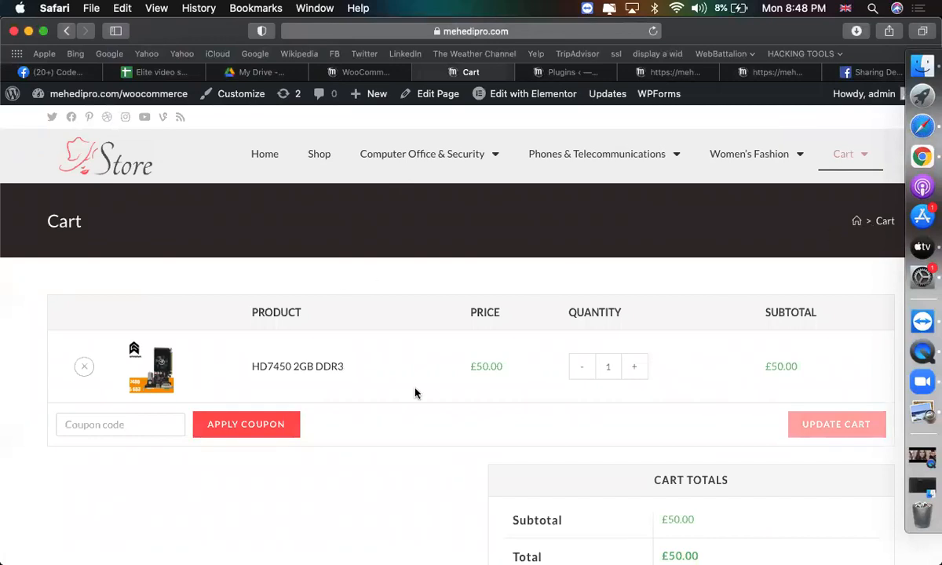
pyautogui.scroll(-5, 415, 393)
# Proceed to checkout and replace the billing email with a different address.
pyautogui.click(604, 391)
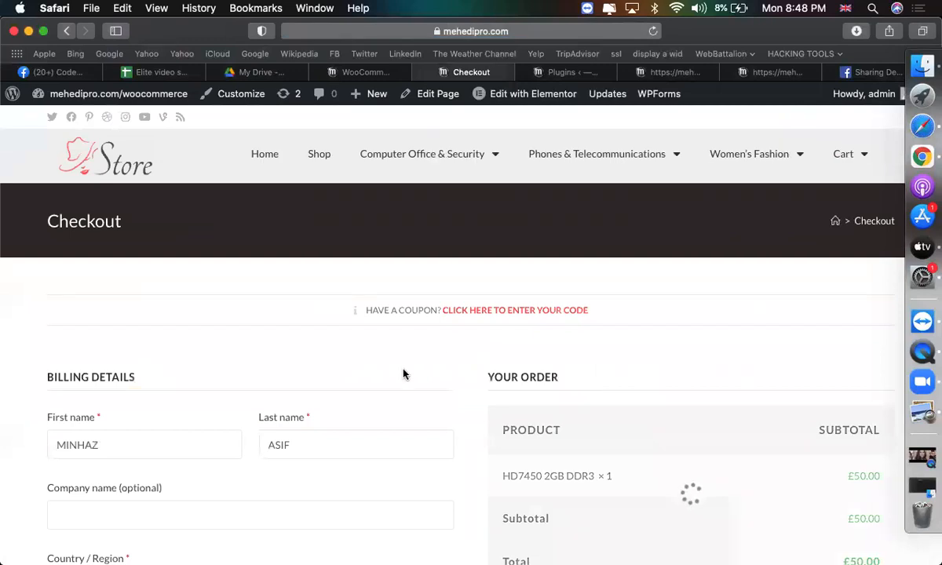
pyautogui.scroll(-5, 404, 374)
pyautogui.scroll(-5, 281, 421)
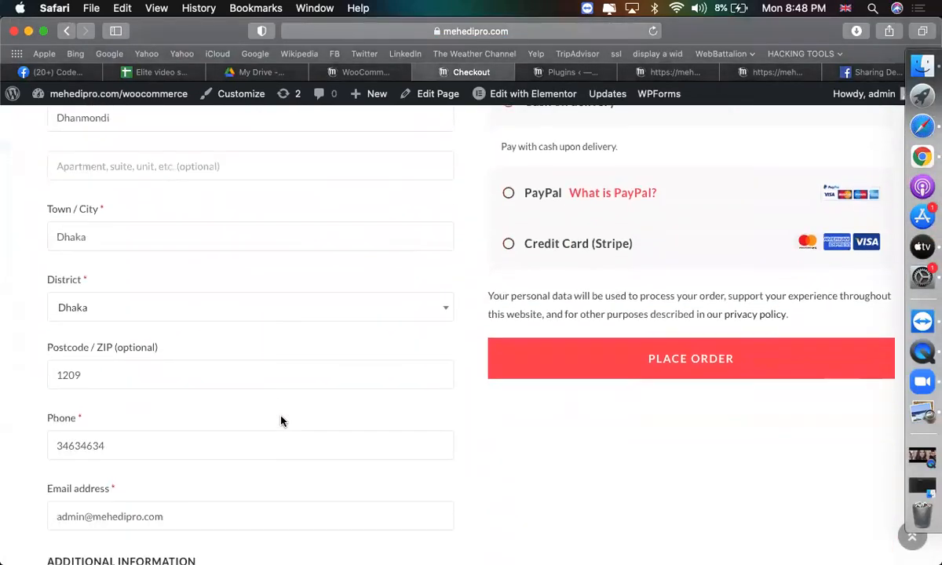
pyautogui.tripleClick(255, 398)
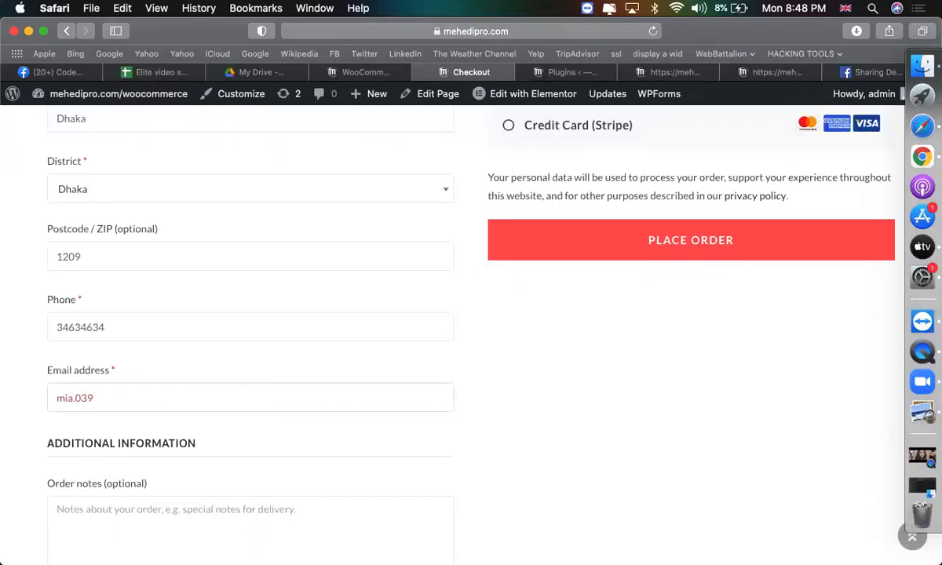
# Place the £50.00 cash-on-delivery order and return to the WooCommerce settings tab.
pyautogui.scroll(3, 584, 491)
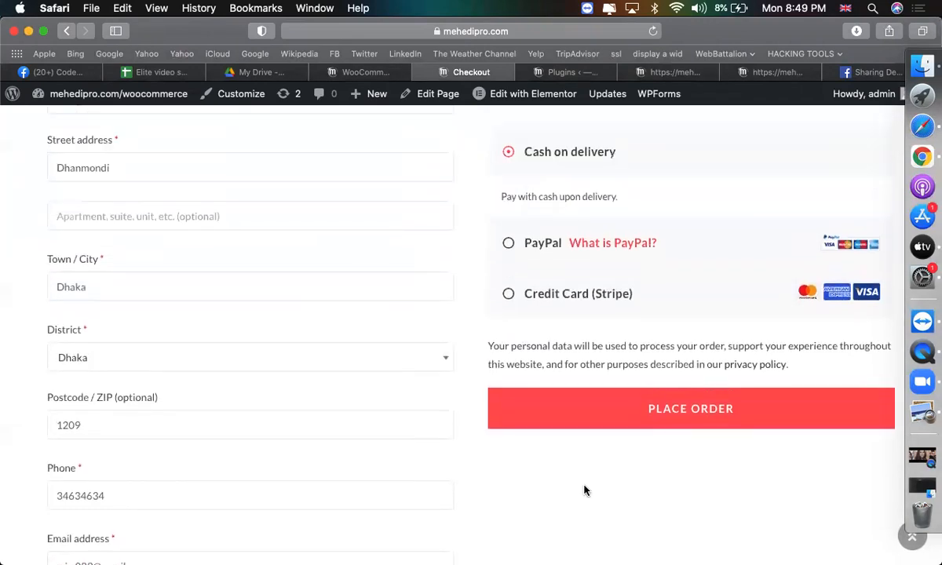
pyautogui.click(549, 408)
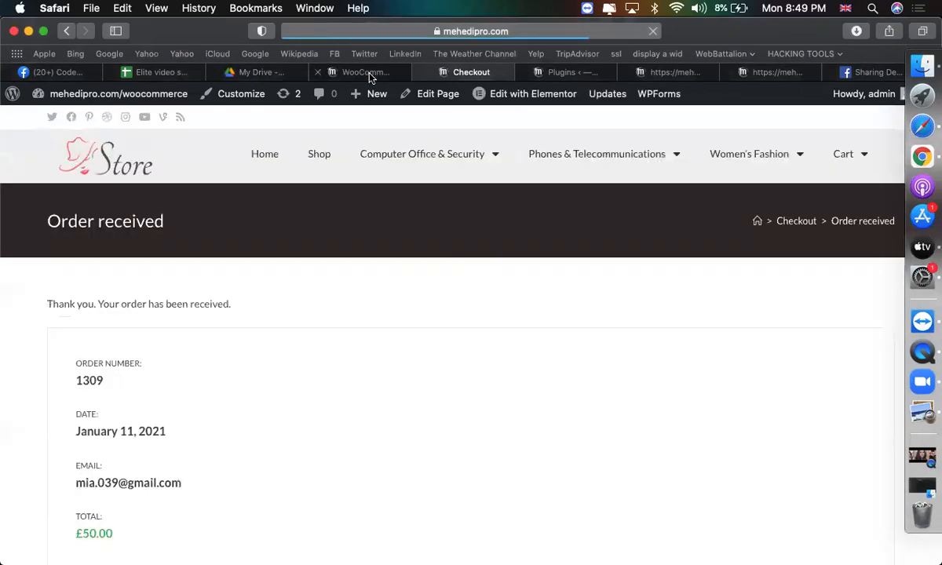
pyautogui.click(369, 72)
pyautogui.scroll(-3, 368, 257)
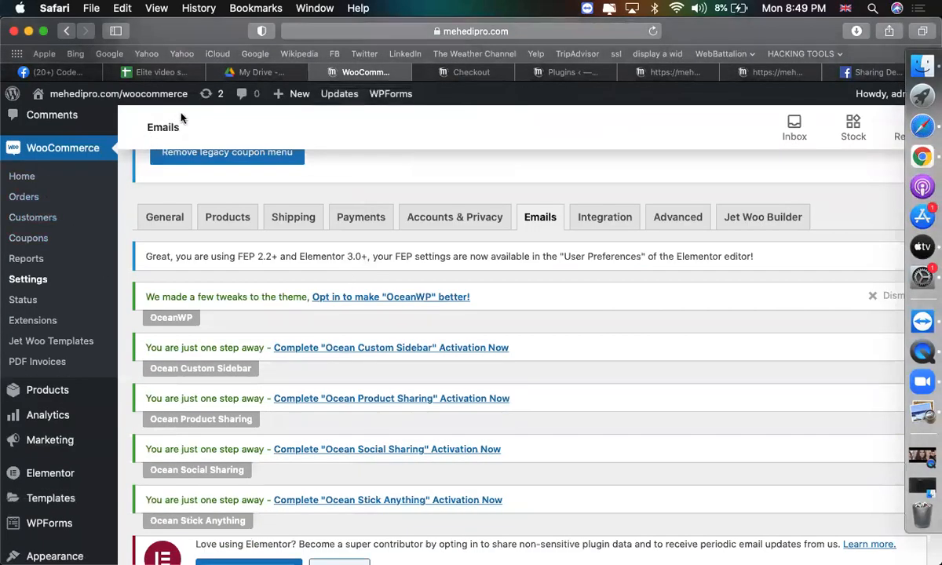
# Reload the settings page, then open the newest £50 Processing order from WooCommerce > Orders.
pyautogui.click(653, 31)
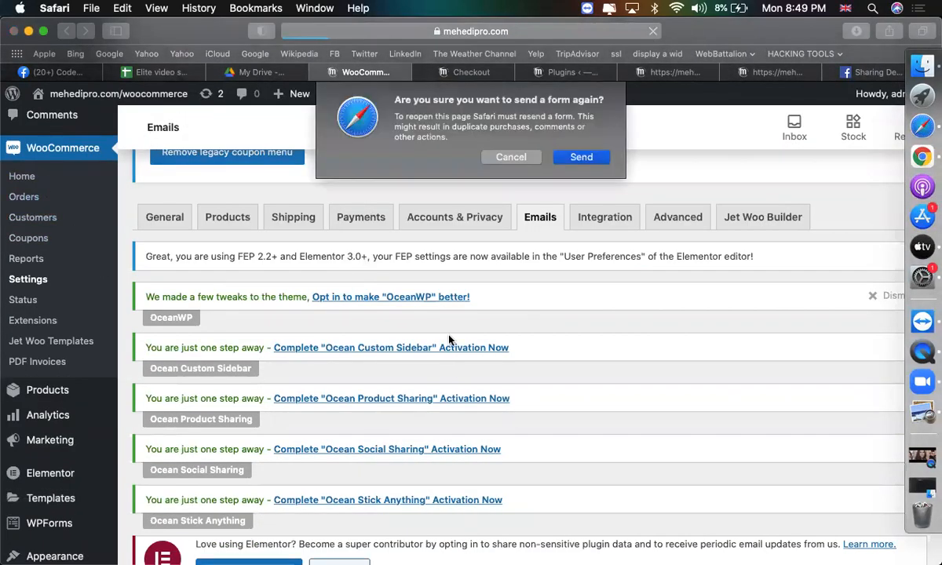
pyautogui.click(582, 158)
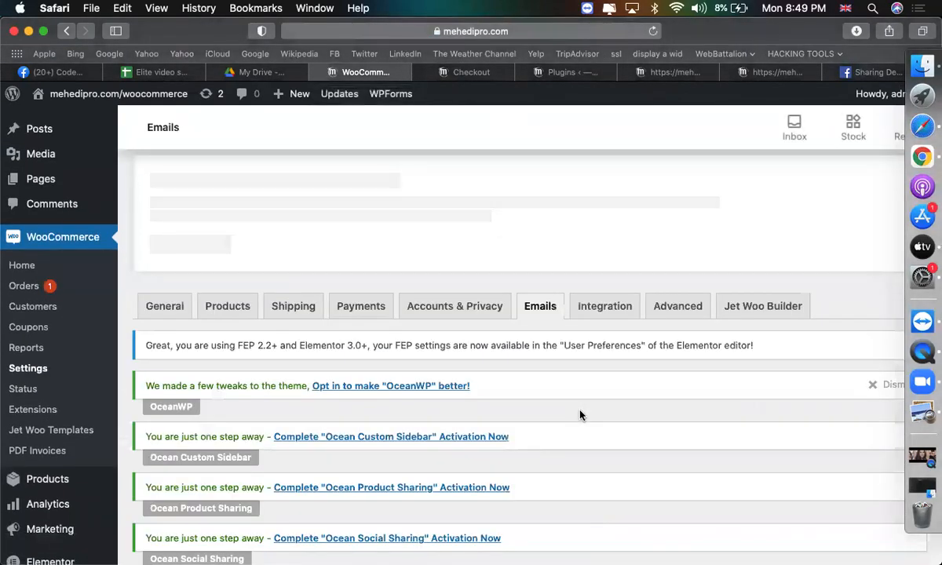
pyautogui.scroll(-2, 579, 416)
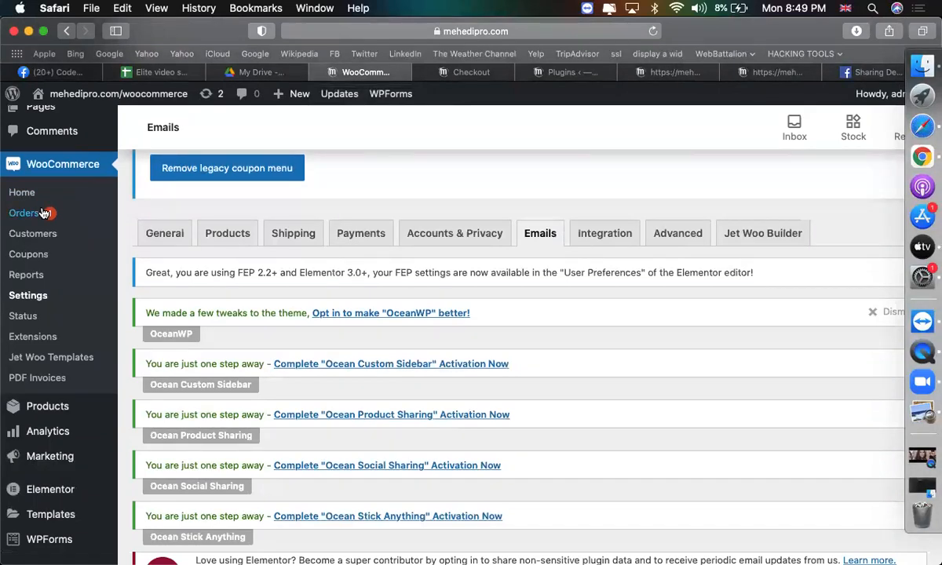
pyautogui.scroll(-3, 94, 267)
pyautogui.click(59, 318)
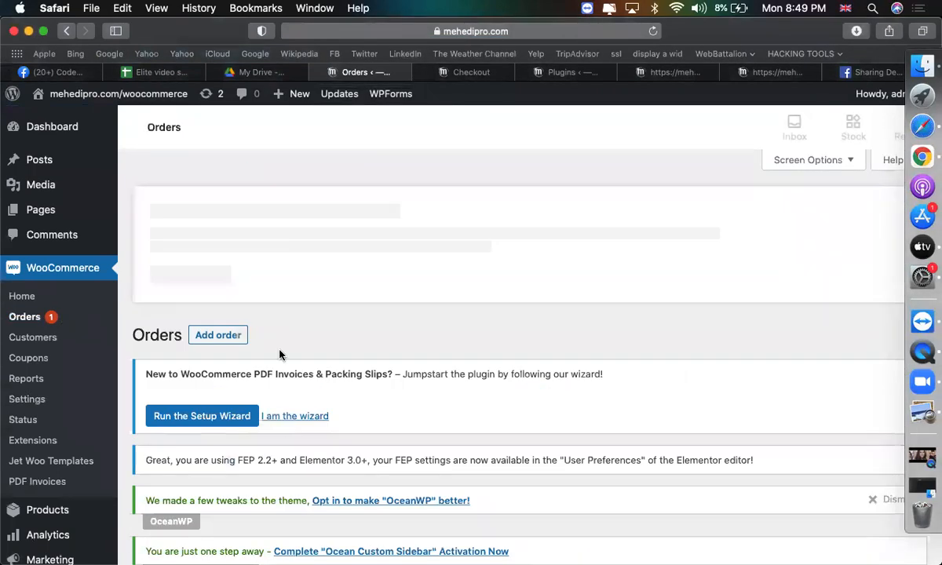
pyautogui.scroll(-5, 318, 356)
pyautogui.scroll(-8, 318, 356)
pyautogui.click(255, 247)
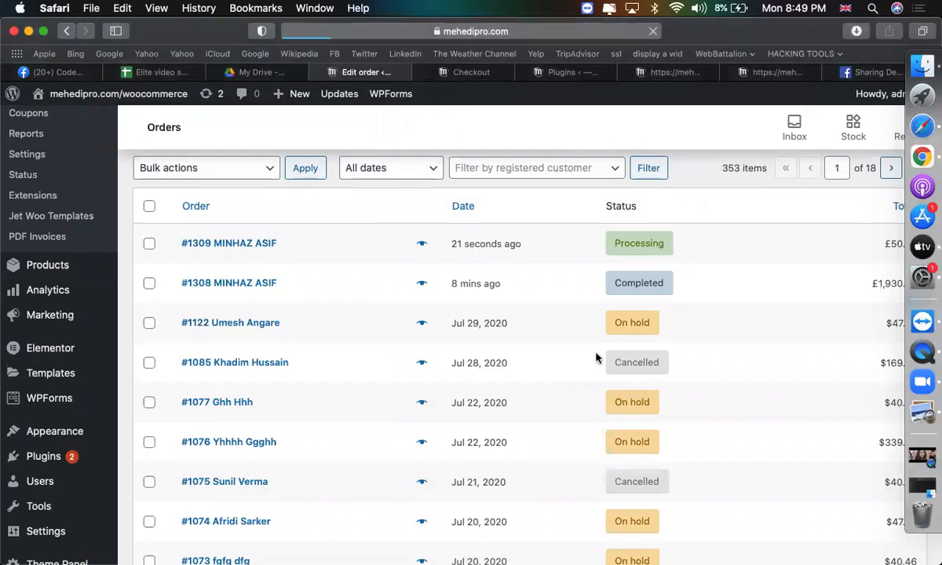
pyautogui.scroll(-9, 574, 348)
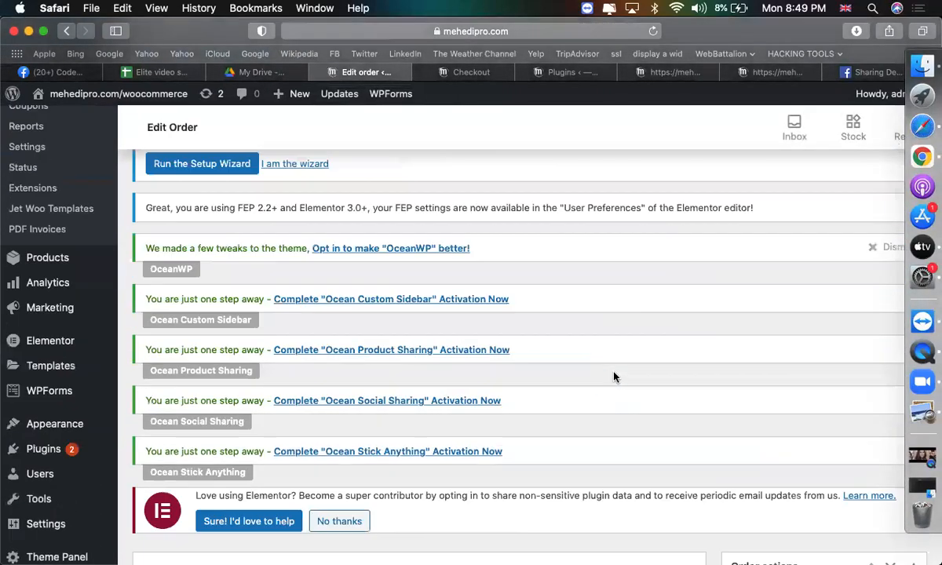
# Send the customer the invoice/order details and the Completed order email, saving the order.
pyautogui.click(811, 392)
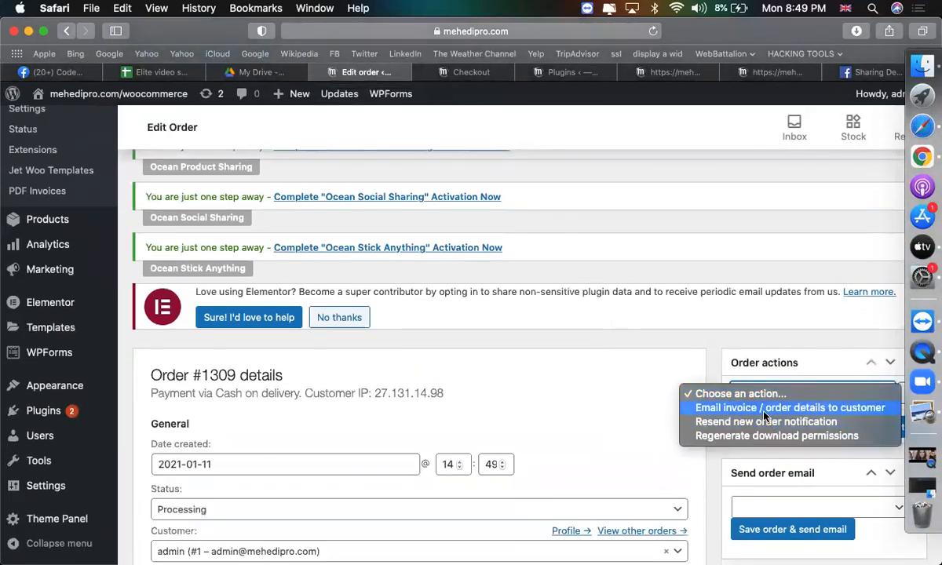
pyautogui.press('Escape')
pyautogui.scroll(-5, 785, 353)
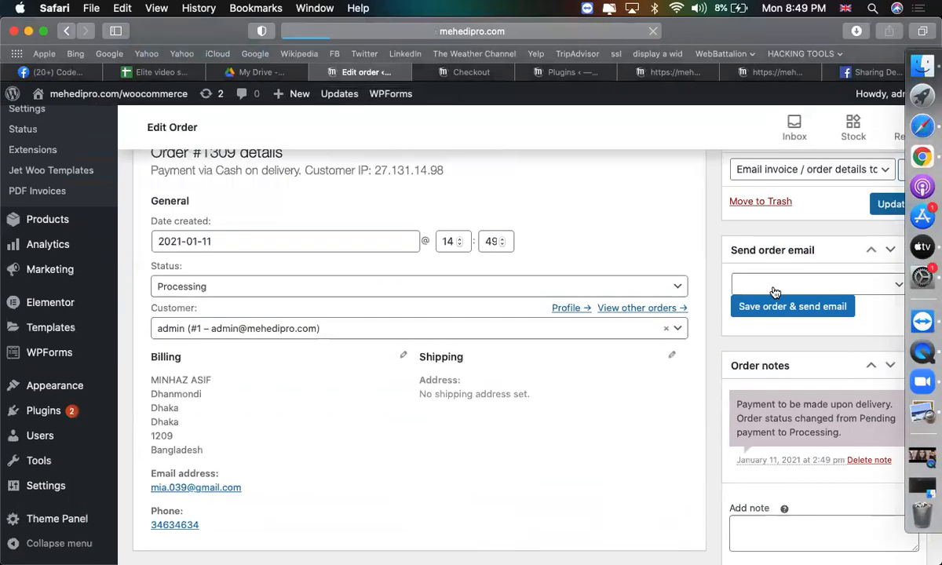
pyautogui.click(770, 287)
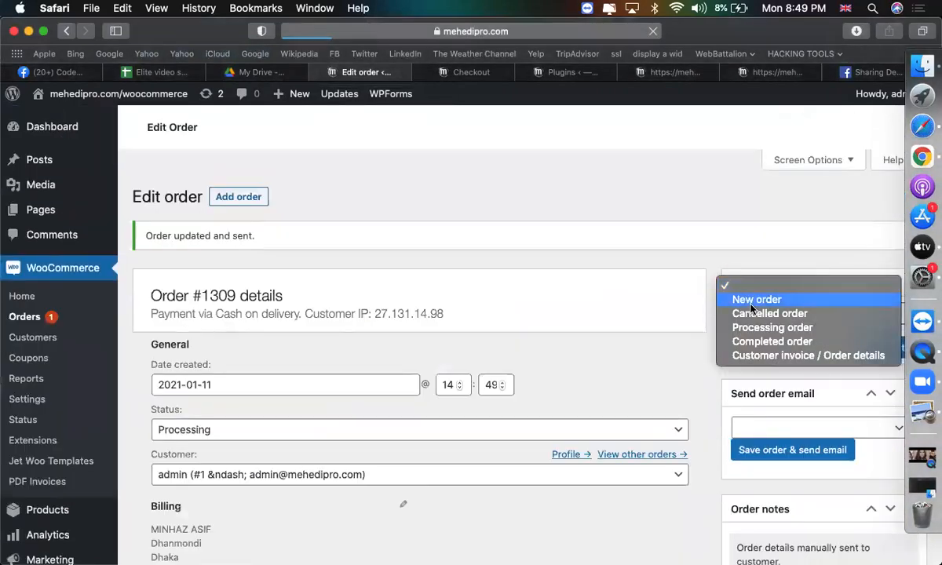
pyautogui.scroll(-10, 722, 410)
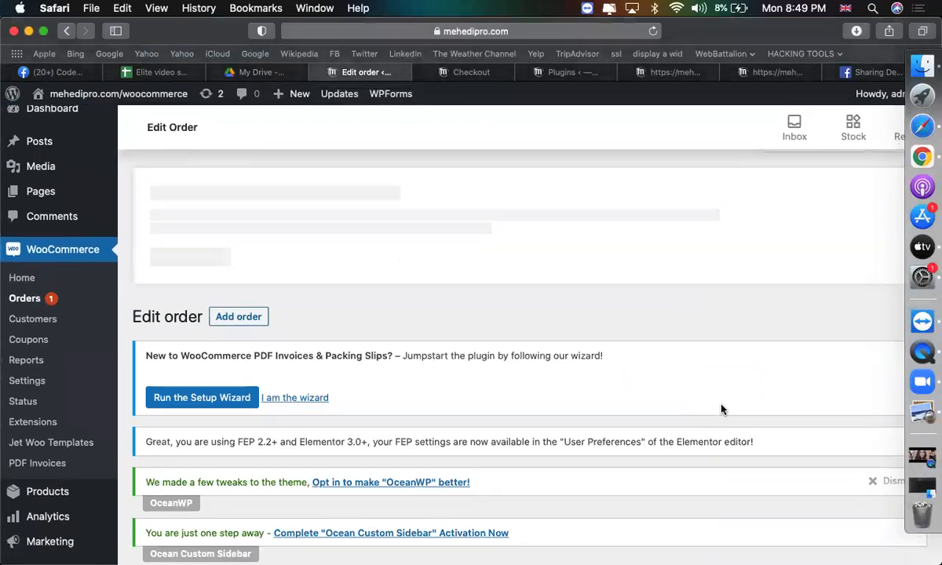
pyautogui.click(766, 250)
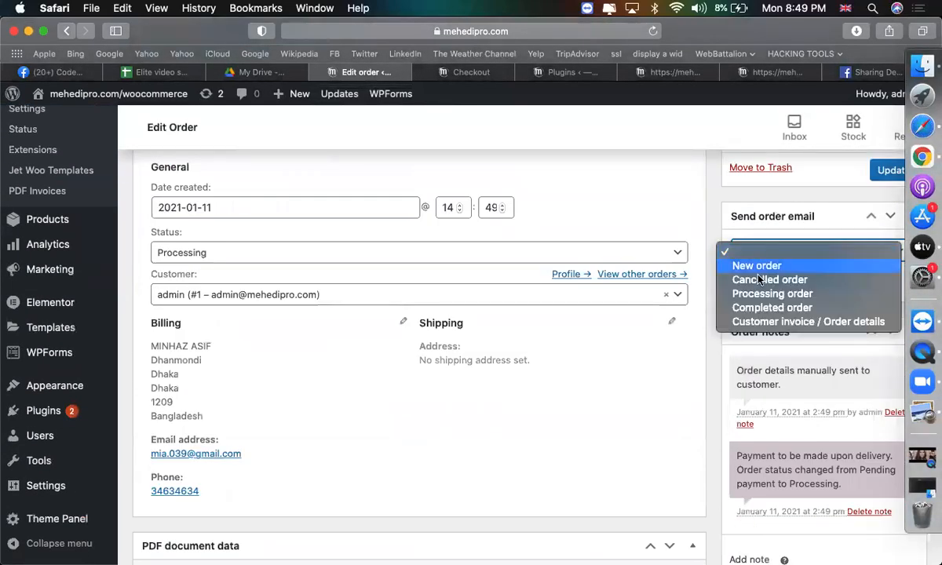
pyautogui.click(765, 307)
pyautogui.click(797, 272)
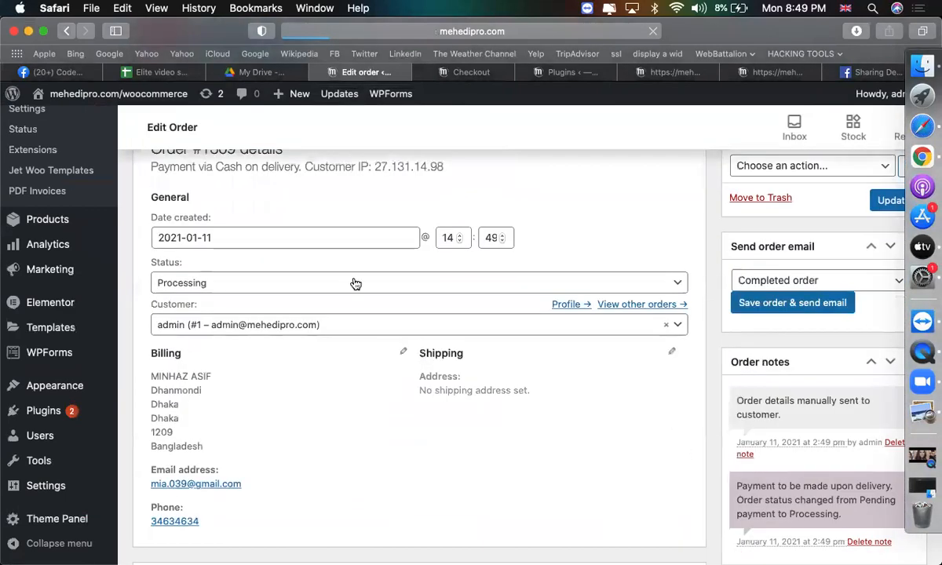
pyautogui.scroll(-3, 354, 283)
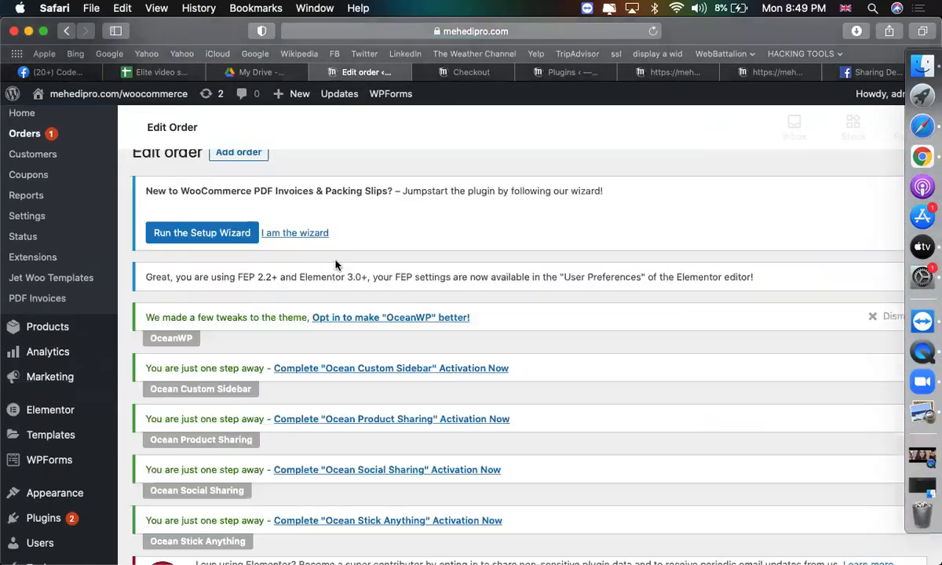
pyautogui.scroll(-4, 354, 414)
pyautogui.scroll(-3, 354, 415)
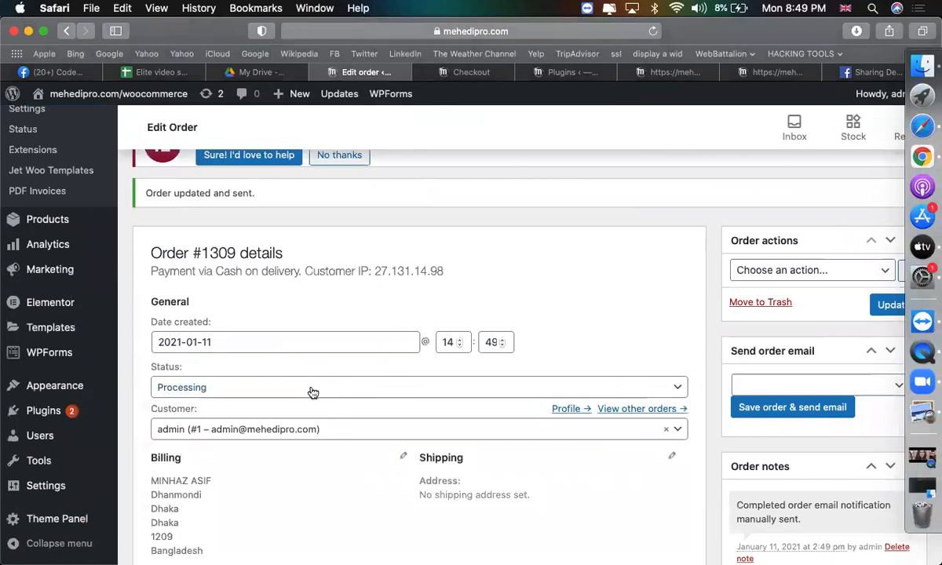
# Set the new order's status to Completed and update it.
pyautogui.click(311, 389)
pyautogui.click(269, 484)
pyautogui.scroll(-6, 437, 458)
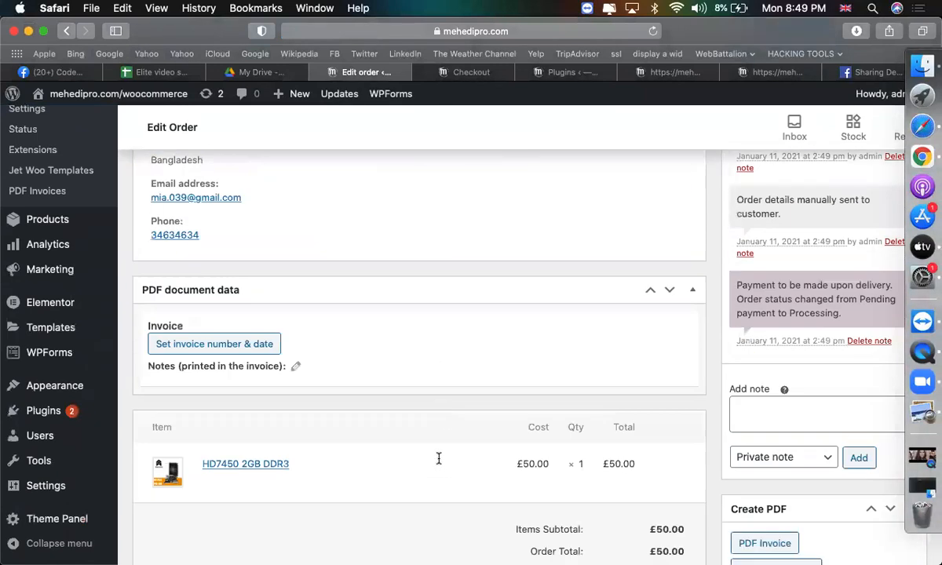
pyautogui.scroll(6, 807, 299)
pyautogui.click(883, 306)
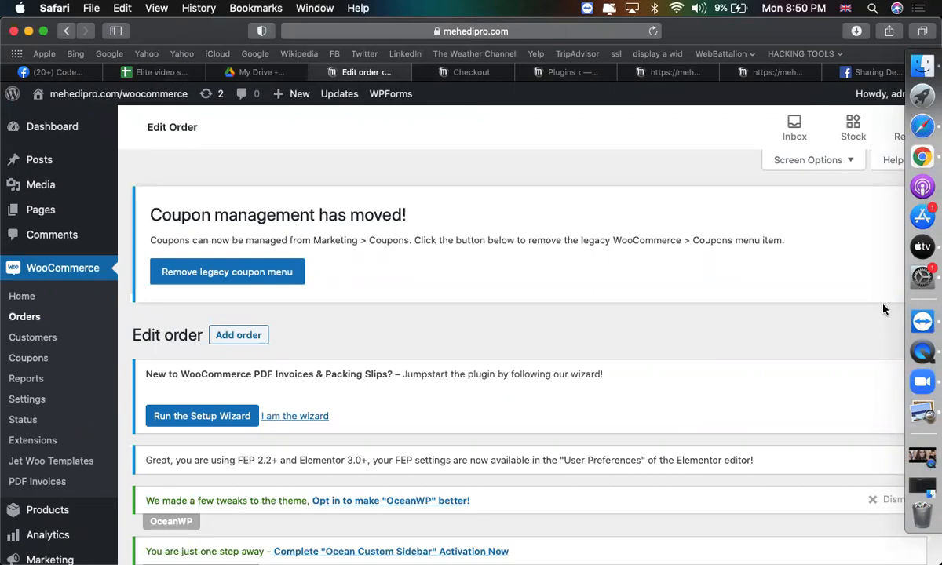
pyautogui.click(532, 34)
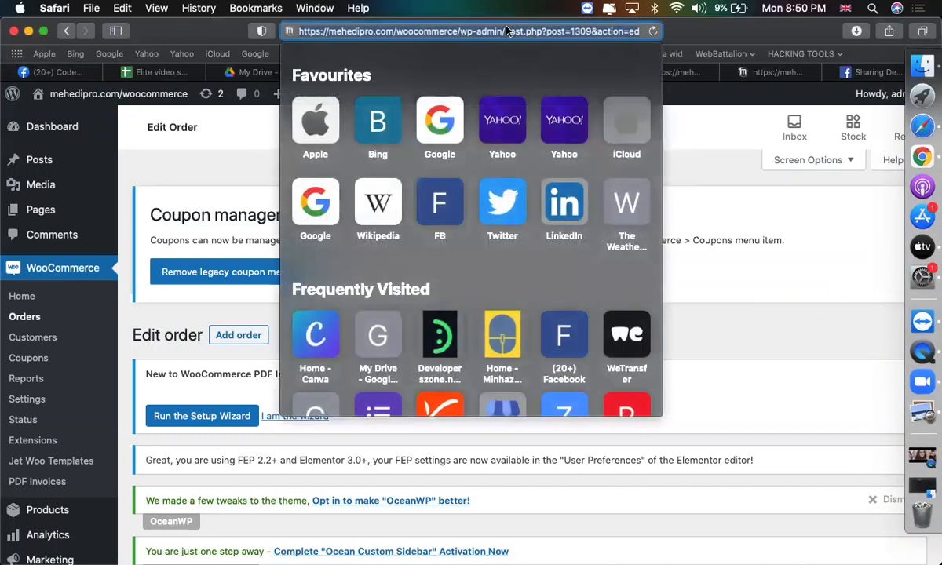
# Load Gmail and read the 'Your order has been received!' email for order #1309.
pyautogui.write('gmail.com')
pyautogui.press('Return')
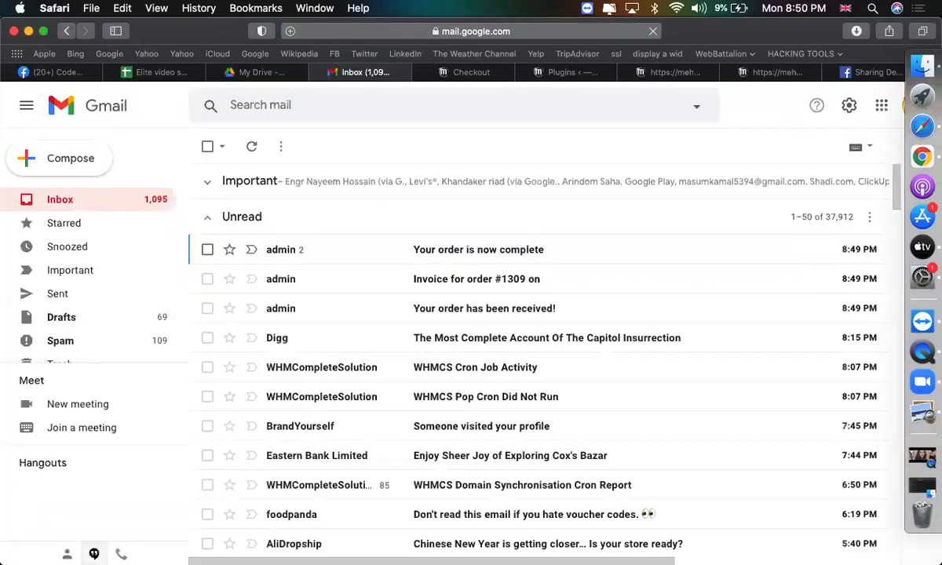
pyautogui.scroll(-3, 549, 339)
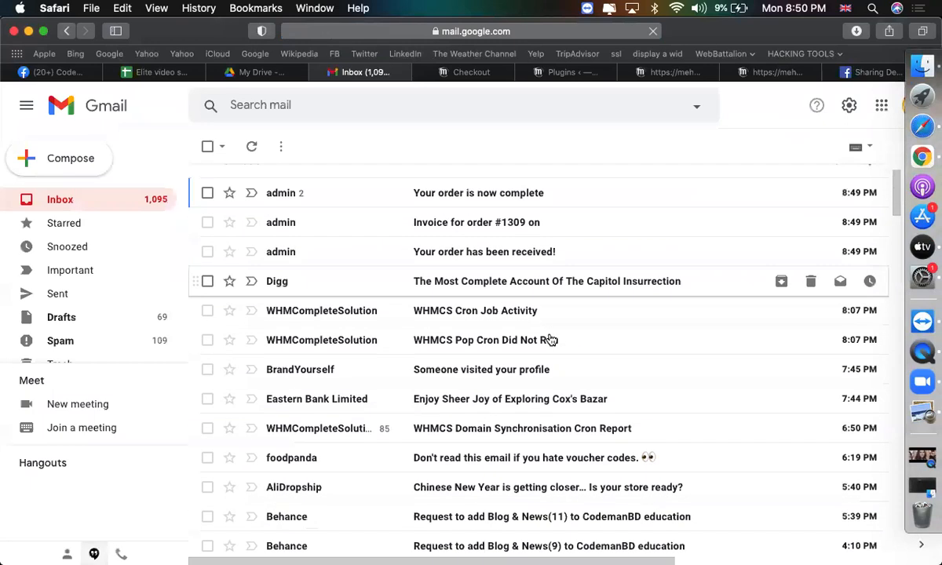
pyautogui.scroll(5, 550, 339)
pyautogui.scroll(2, 475, 296)
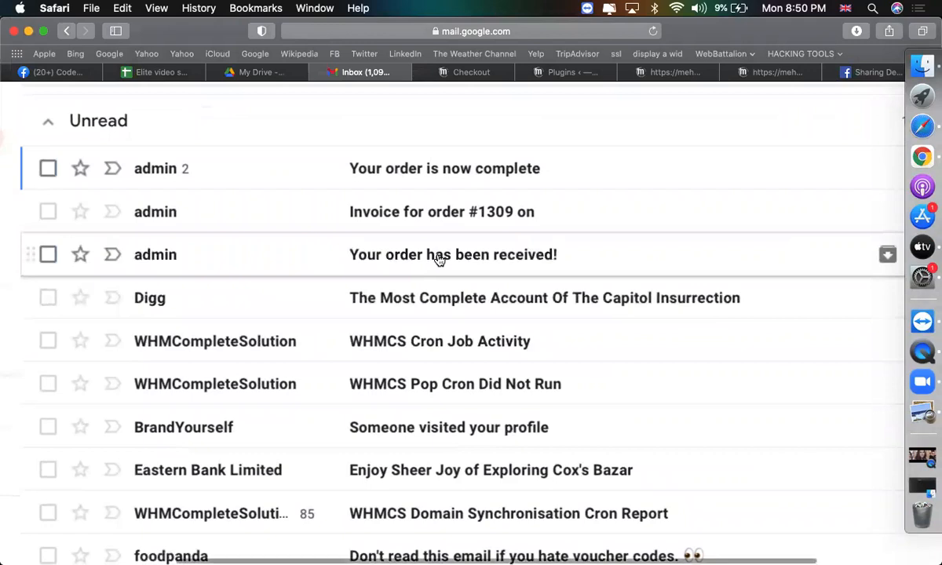
pyautogui.click(439, 259)
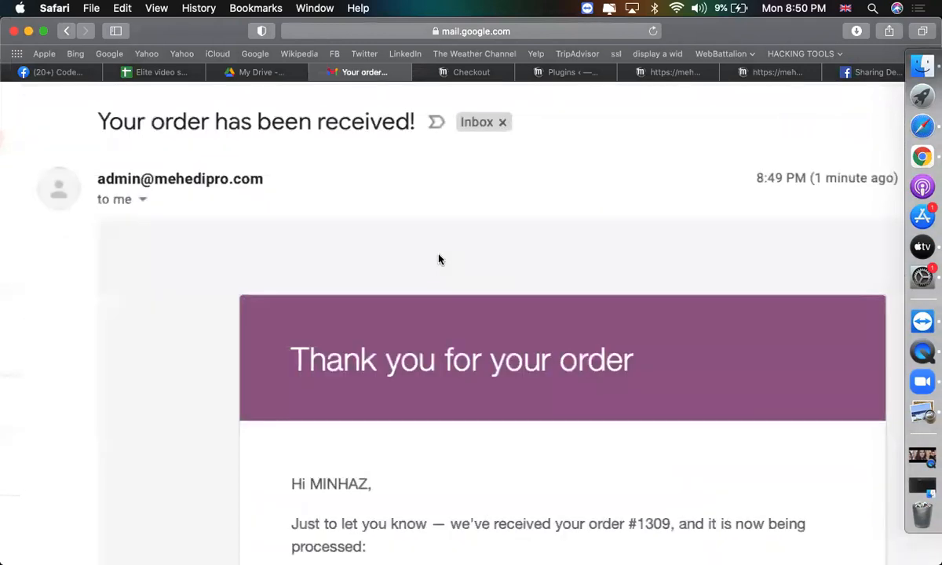
pyautogui.scroll(-10, 446, 349)
pyautogui.scroll(3, 444, 342)
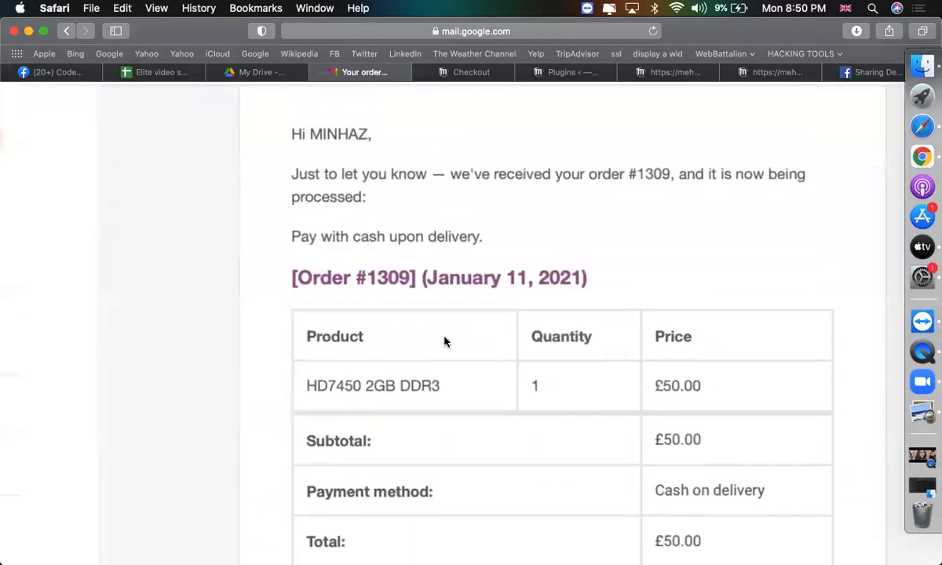
pyautogui.scroll(-6, 414, 261)
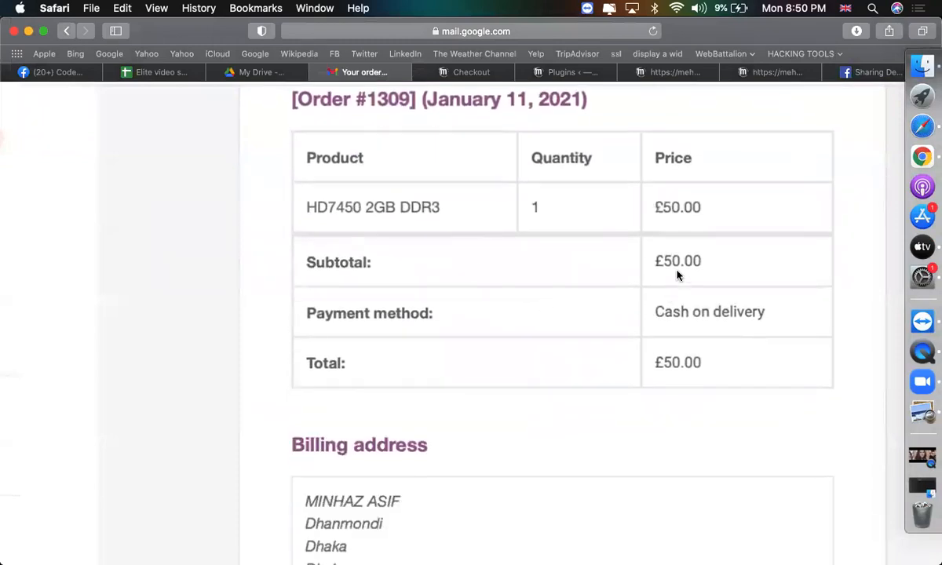
pyautogui.scroll(-8, 676, 273)
pyautogui.scroll(15, 477, 271)
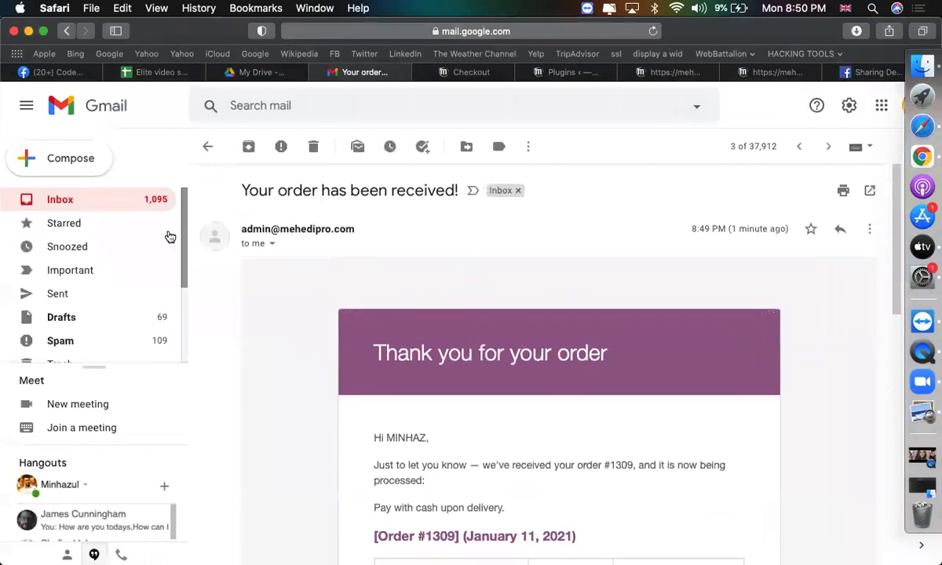
pyautogui.click(87, 198)
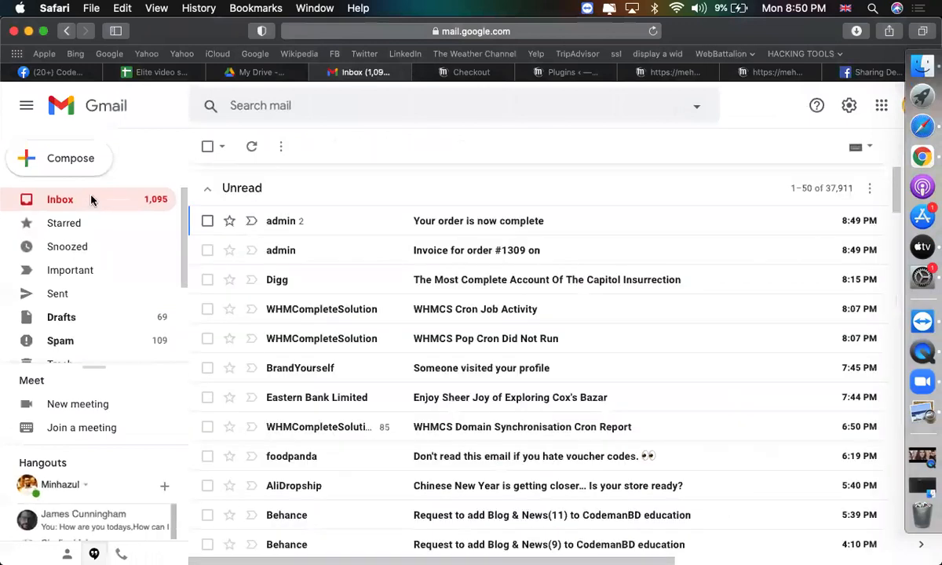
# Read the £50.00 'Invoice for order #1309' email and its billing details.
pyautogui.click(471, 260)
pyautogui.scroll(-5, 481, 357)
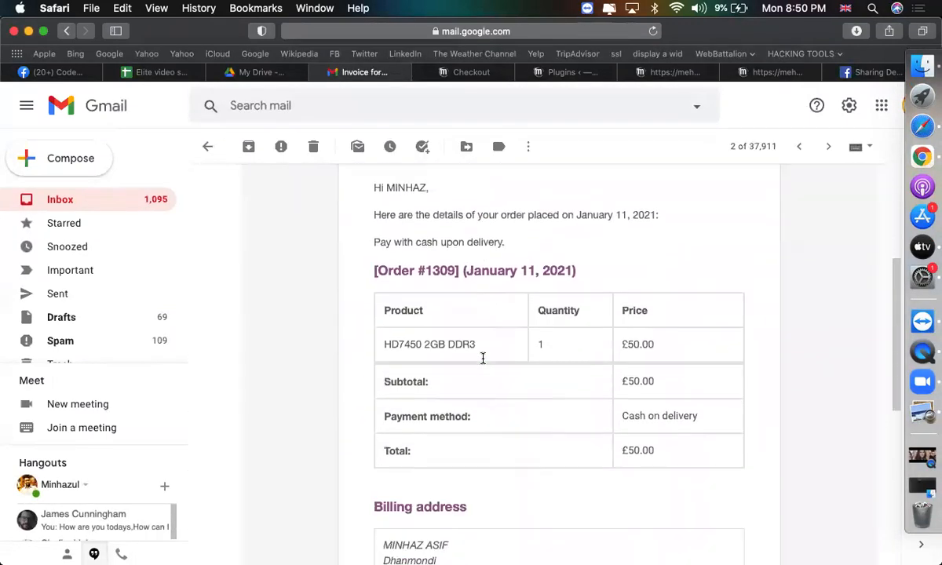
pyautogui.moveTo(382, 234); pyautogui.dragTo(796, 370)
pyautogui.click(700, 454)
pyautogui.scroll(3, 700, 453)
pyautogui.scroll(-2, 700, 454)
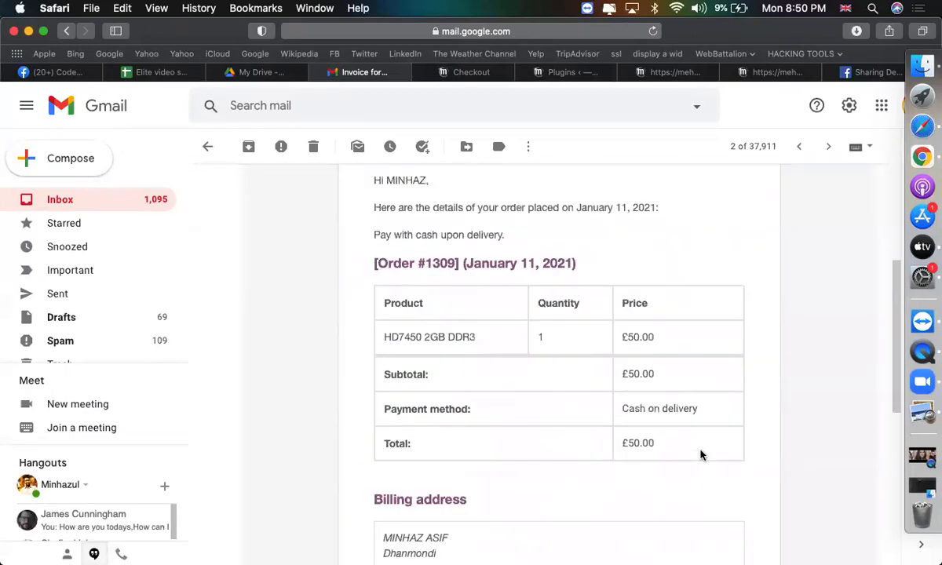
pyautogui.click(173, 204)
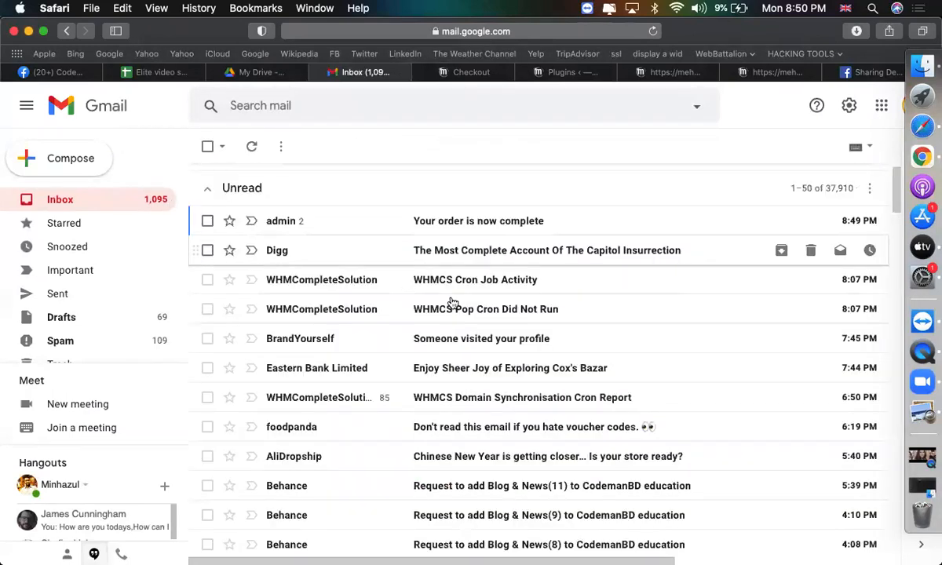
# Read through the 'Your order is now complete' email for order #1309, paid cash upon delivery.
pyautogui.click(446, 227)
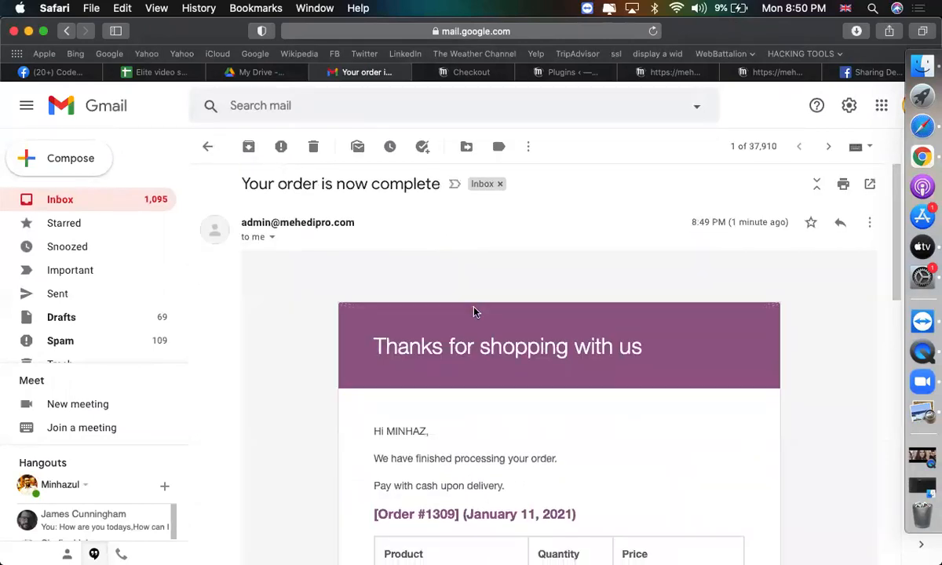
pyautogui.scroll(-5, 473, 312)
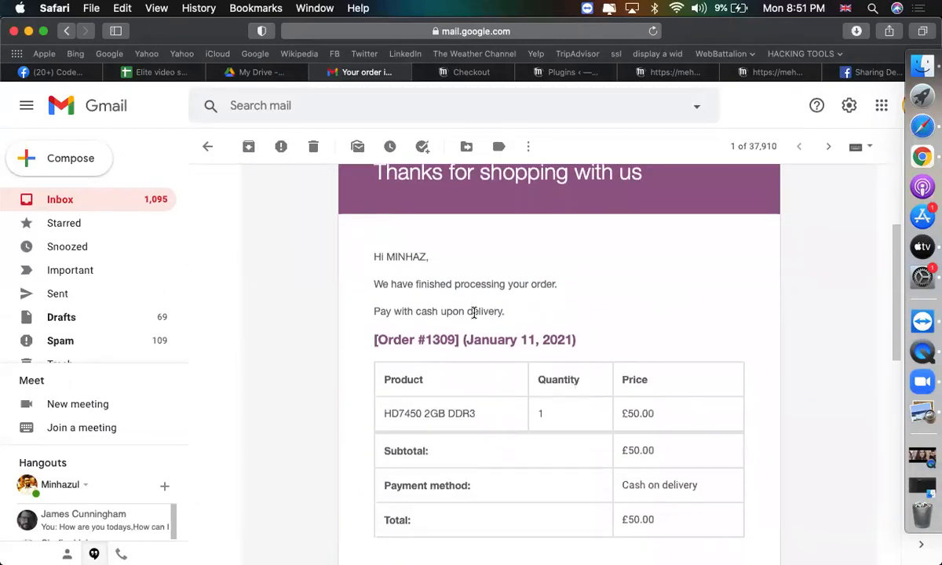
pyautogui.scroll(-5, 473, 312)
pyautogui.scroll(-4, 473, 318)
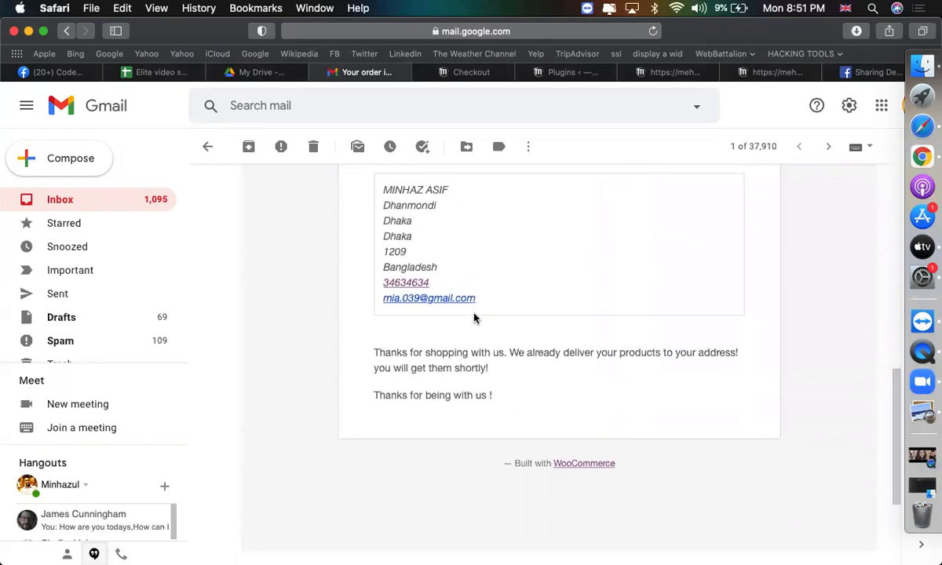
pyautogui.scroll(5, 473, 318)
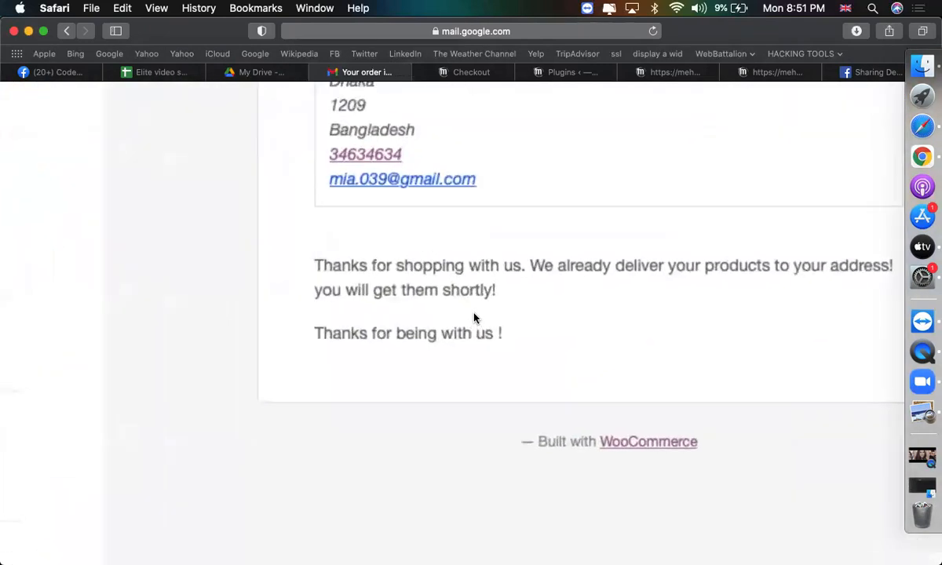
pyautogui.moveTo(483, 332); pyautogui.dragTo(269, 253)
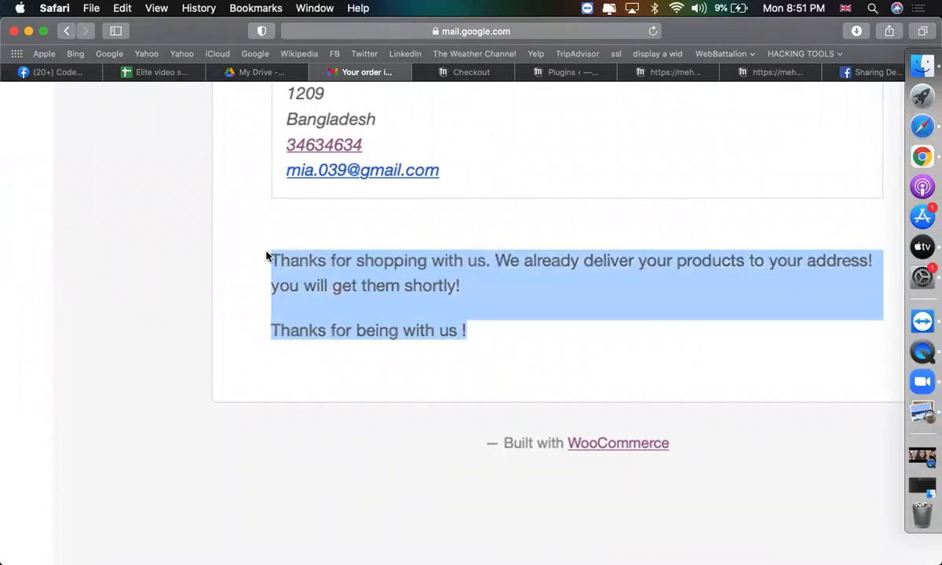
pyautogui.click(251, 240)
pyautogui.scroll(-5, 161, 275)
pyautogui.scroll(10, 466, 317)
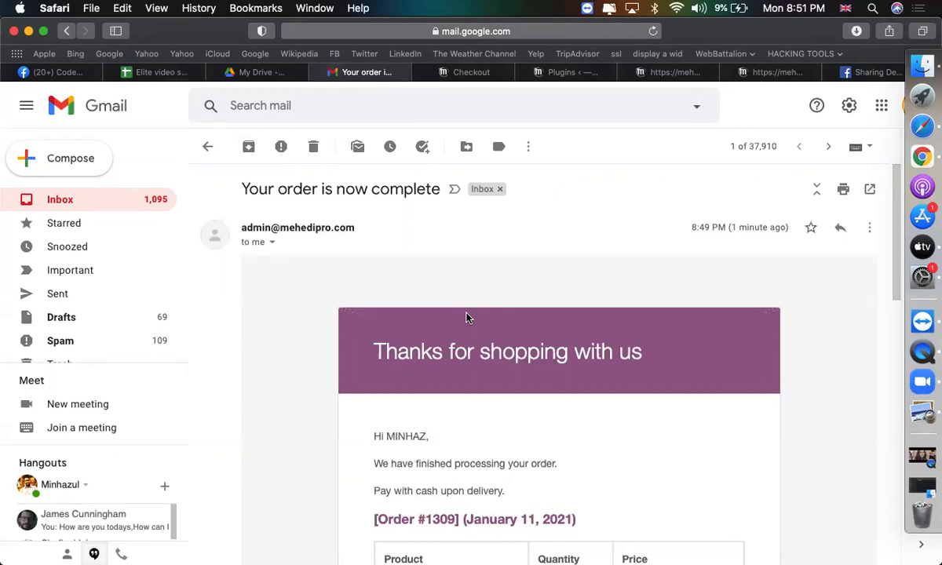
pyautogui.moveTo(474, 74)
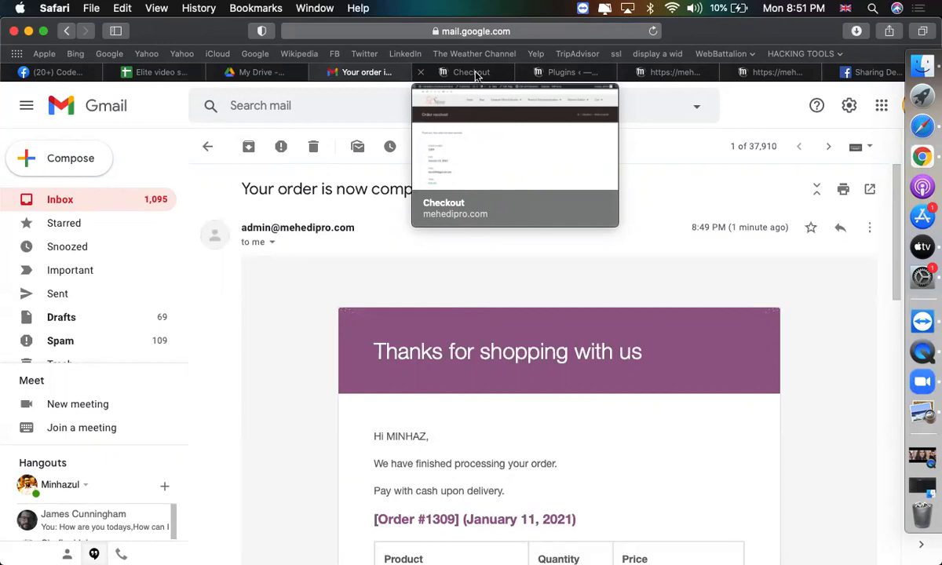
# On the Installed Plugins page, dismiss the Ocean Sticky Header banner and the OceanWP theme notice.
pyautogui.click(475, 73)
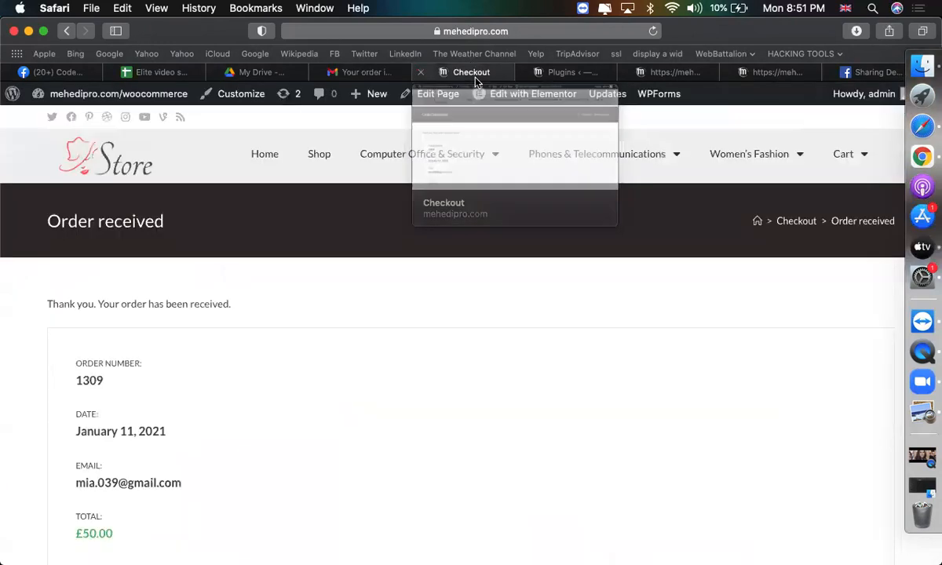
pyautogui.click(562, 72)
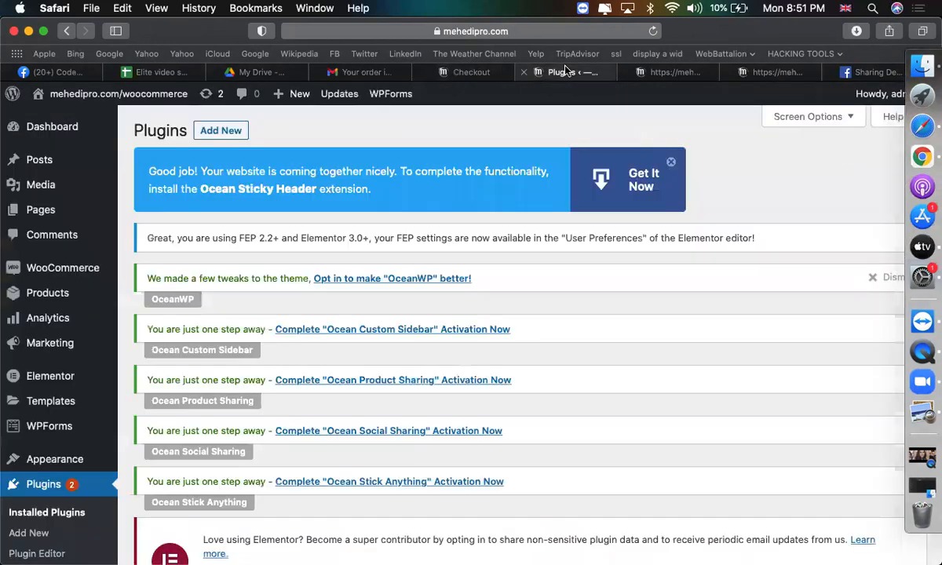
pyautogui.scroll(-10, 354, 319)
pyautogui.scroll(7, 310, 306)
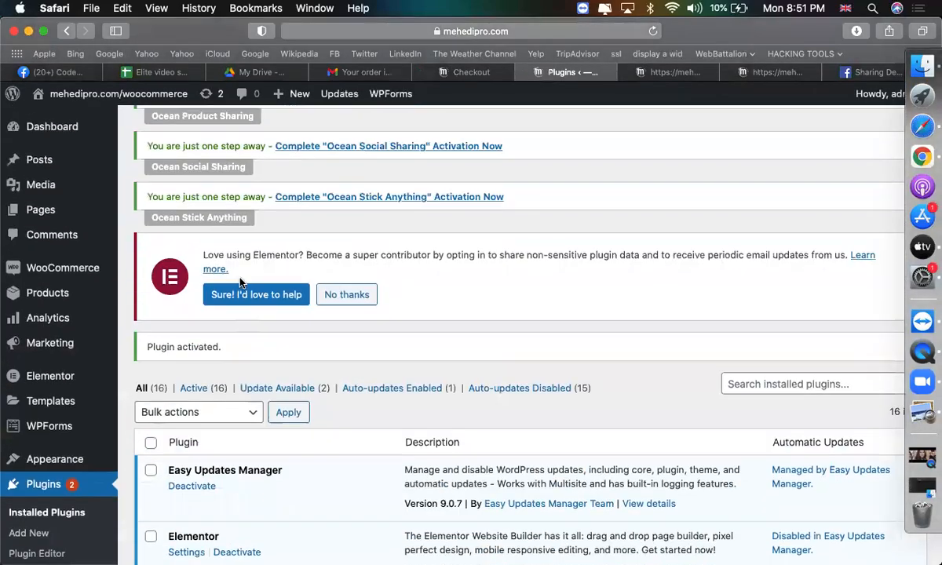
pyautogui.scroll(3, 494, 298)
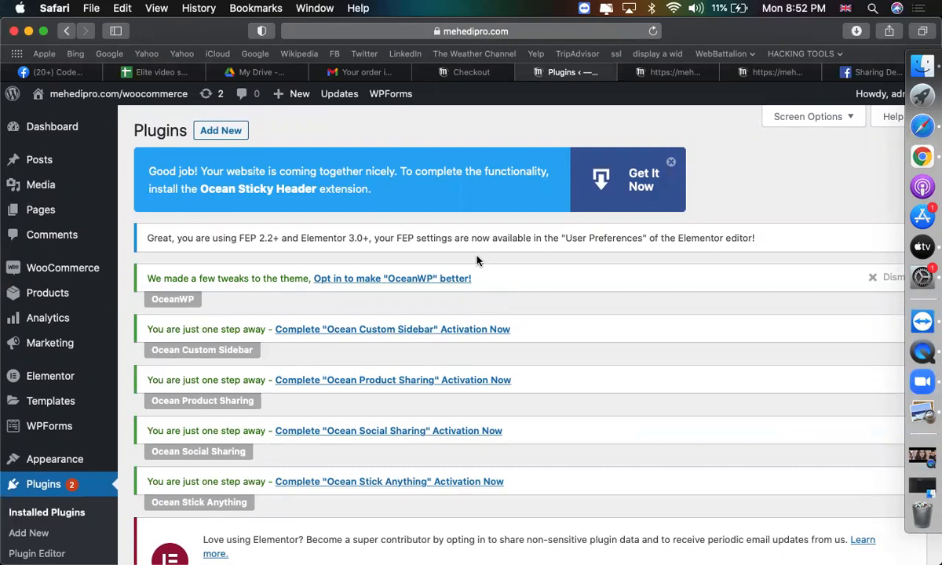
pyautogui.click(671, 162)
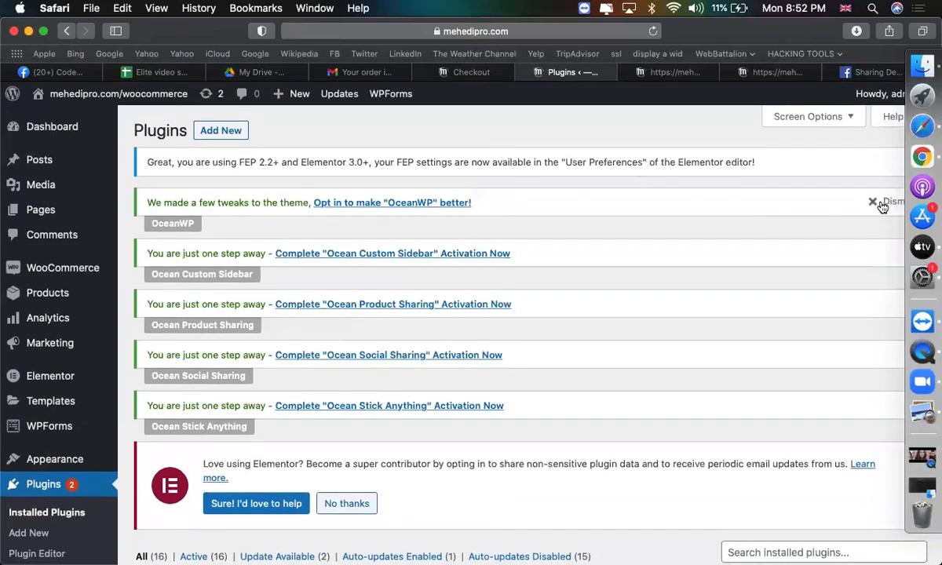
pyautogui.click(876, 203)
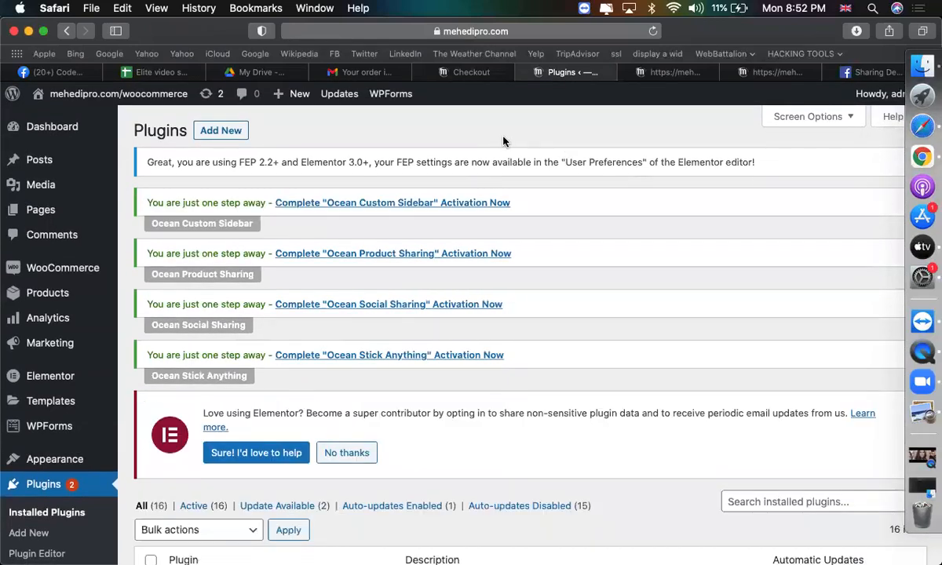
pyautogui.tripleClick(328, 160)
pyautogui.click(380, 144)
pyautogui.scroll(-5, 536, 336)
pyautogui.scroll(5, 383, 332)
# Start a new shipping zone from the WooCommerce Shipping settings.
pyautogui.moveTo(47, 268)
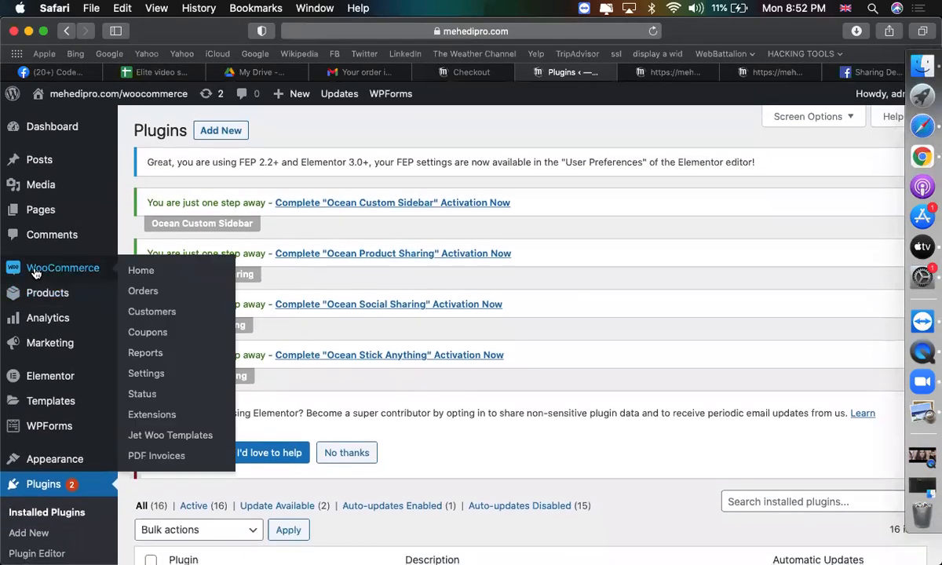
pyautogui.click(142, 377)
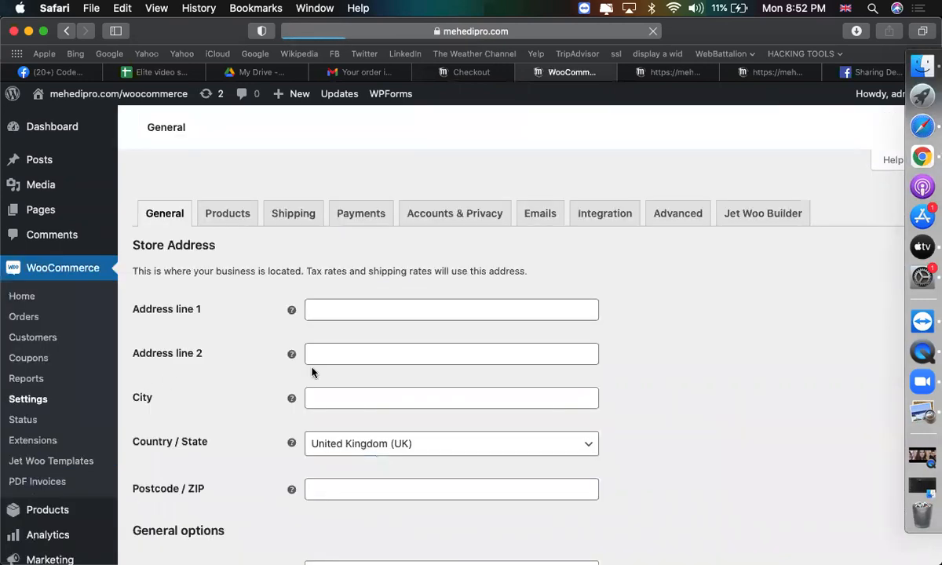
pyautogui.scroll(-3, 296, 291)
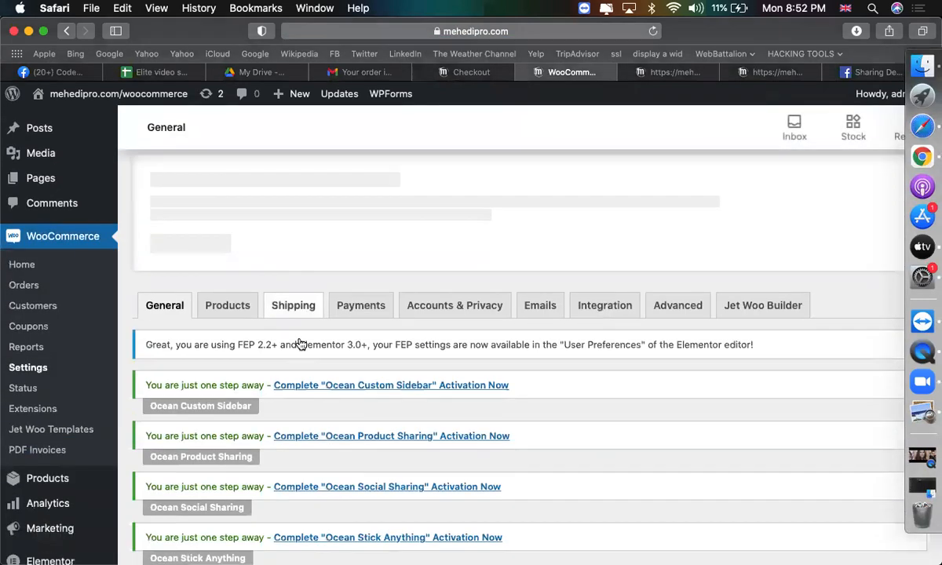
pyautogui.click(288, 255)
pyautogui.scroll(-5, 441, 336)
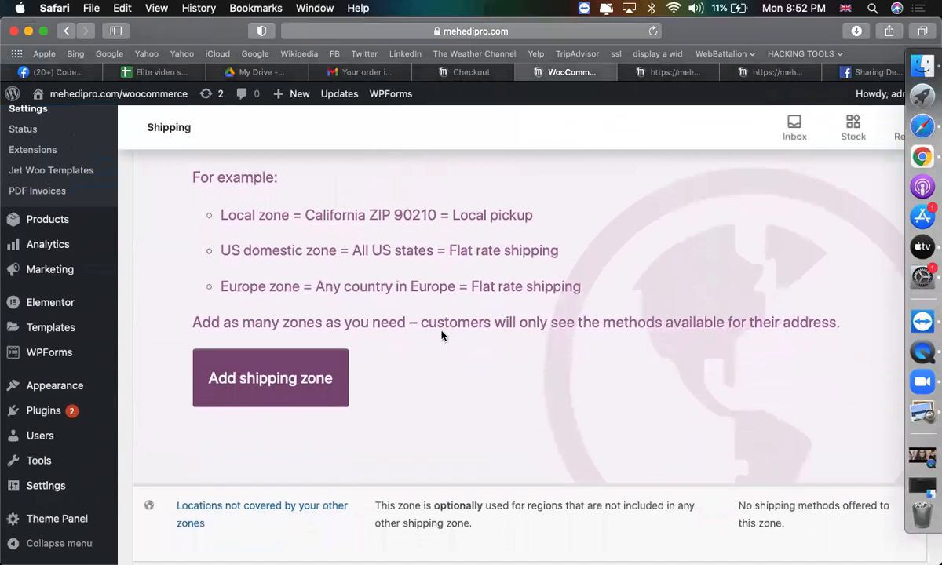
pyautogui.click(297, 401)
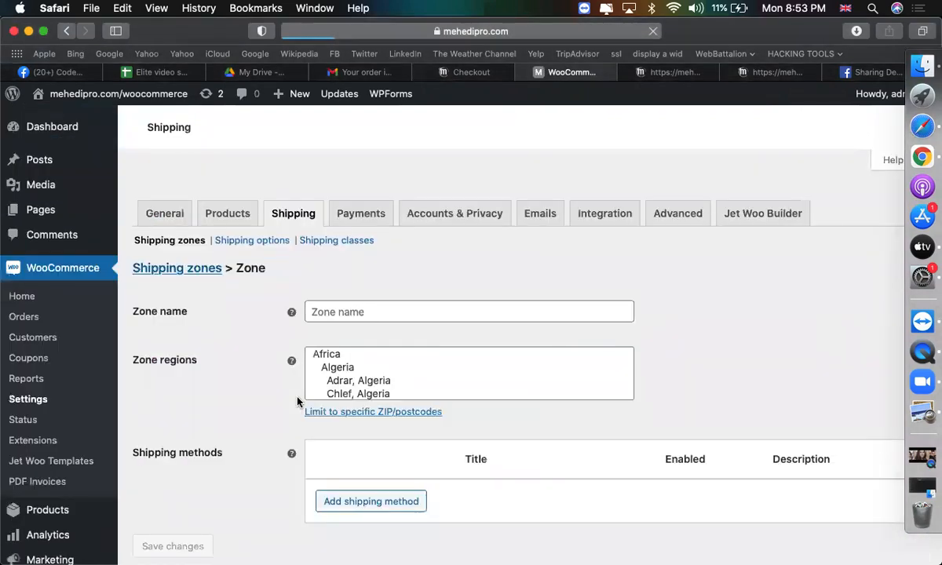
# Name the new shipping zone BD.
pyautogui.scroll(-5, 509, 373)
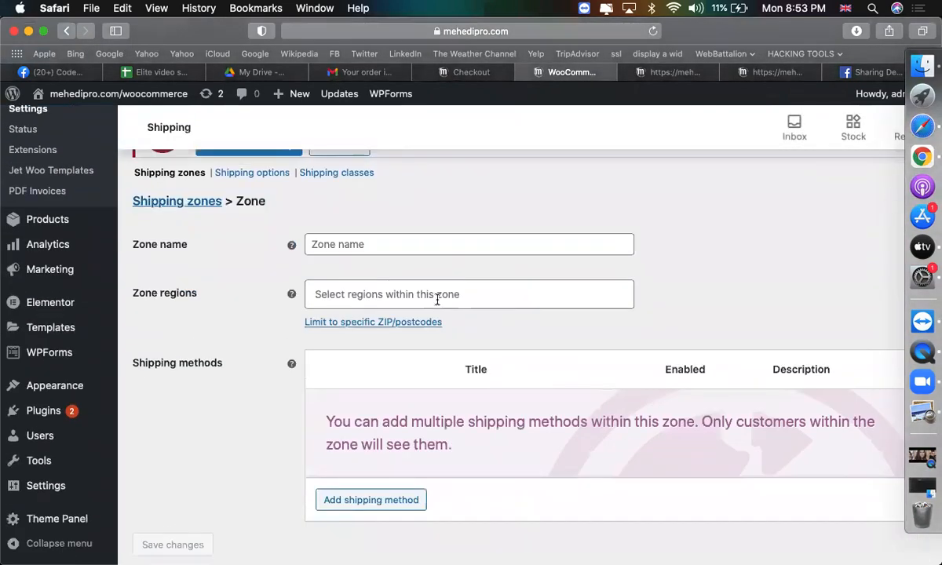
pyautogui.click(419, 246)
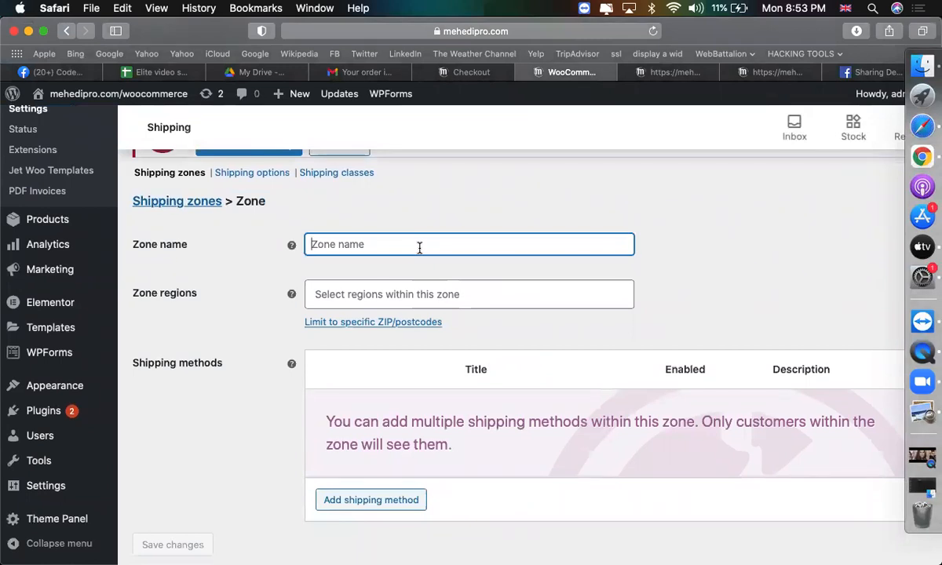
pyautogui.write('Dhaka')
pyautogui.press('BackSpace')
pyautogui.press('BackSpace')
pyautogui.press('BackSpace')
pyautogui.press('BackSpace')
pyautogui.press('BackSpace')
pyautogui.write('BD')
pyautogui.press('BackSpace')
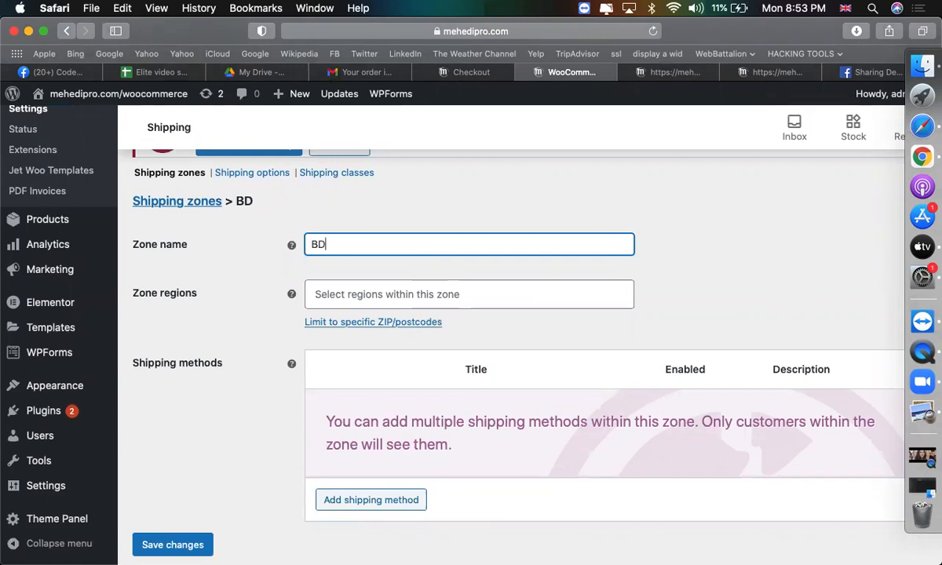
# Set Bangladesh as the BD zone's region and bring up the Add shipping method dialog.
pyautogui.click(461, 281)
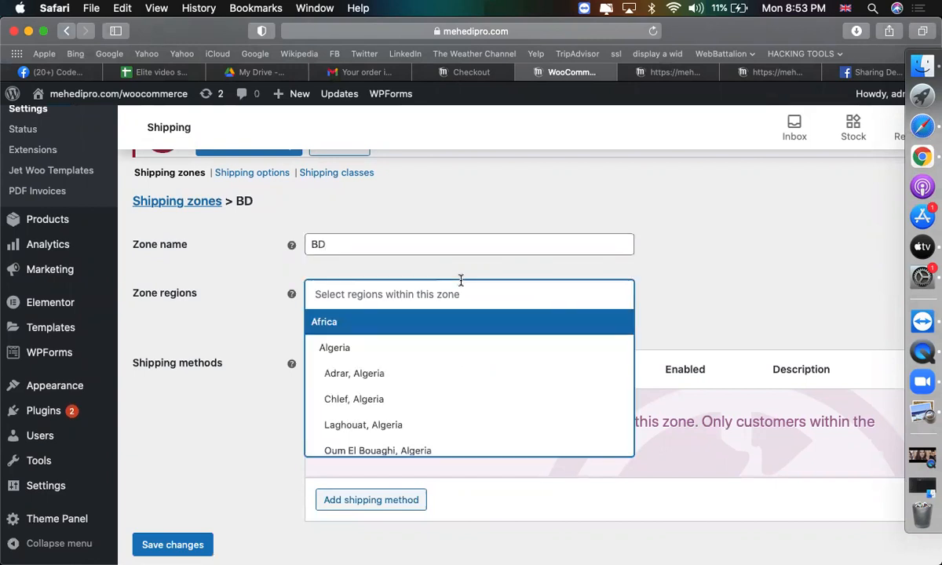
pyautogui.write('ban')
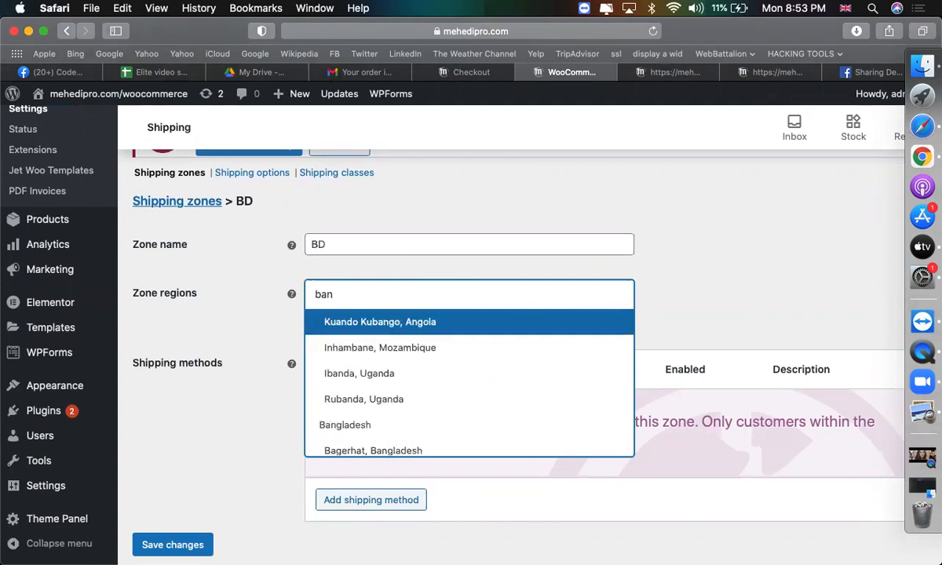
pyautogui.click(400, 424)
pyautogui.scroll(5, 493, 364)
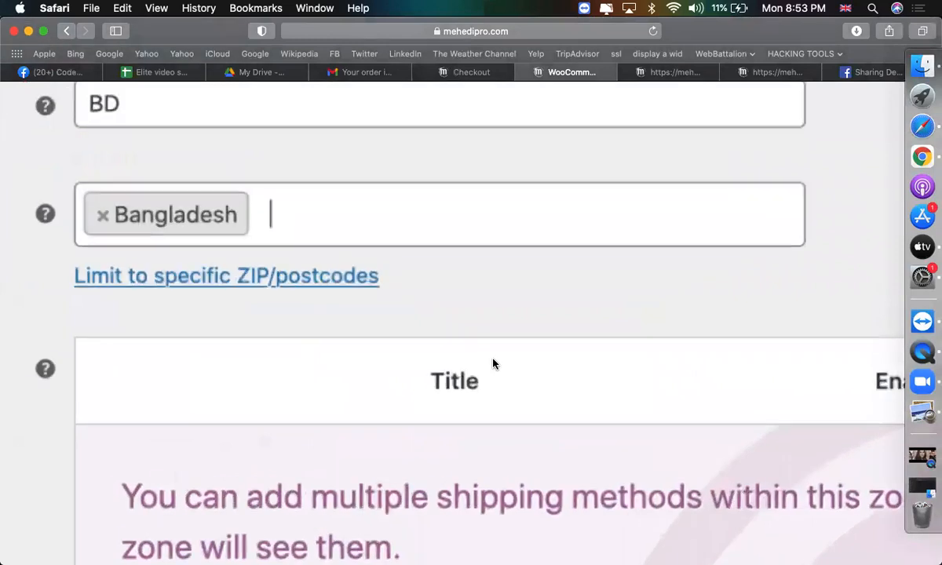
pyautogui.scroll(-5, 493, 363)
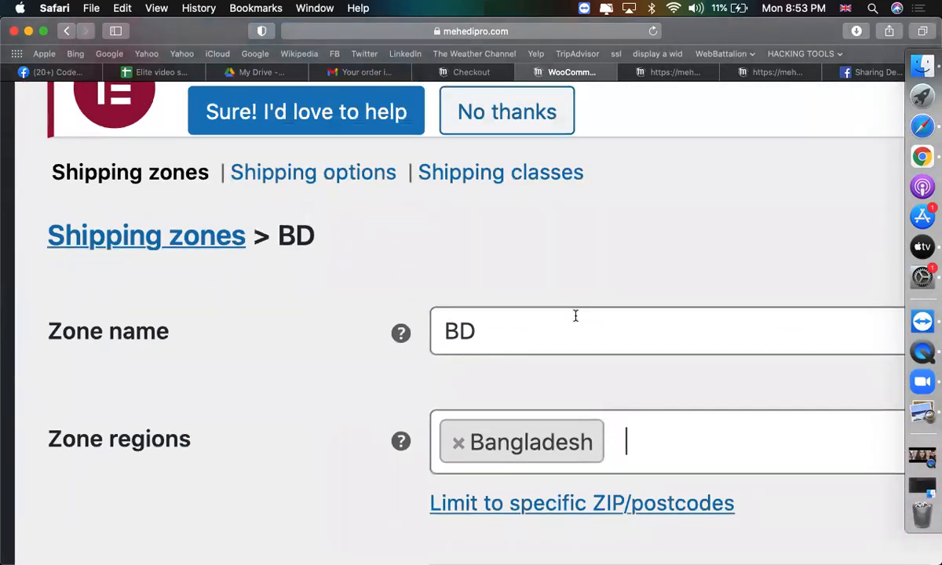
pyautogui.scroll(5, 573, 315)
pyautogui.scroll(-5, 576, 316)
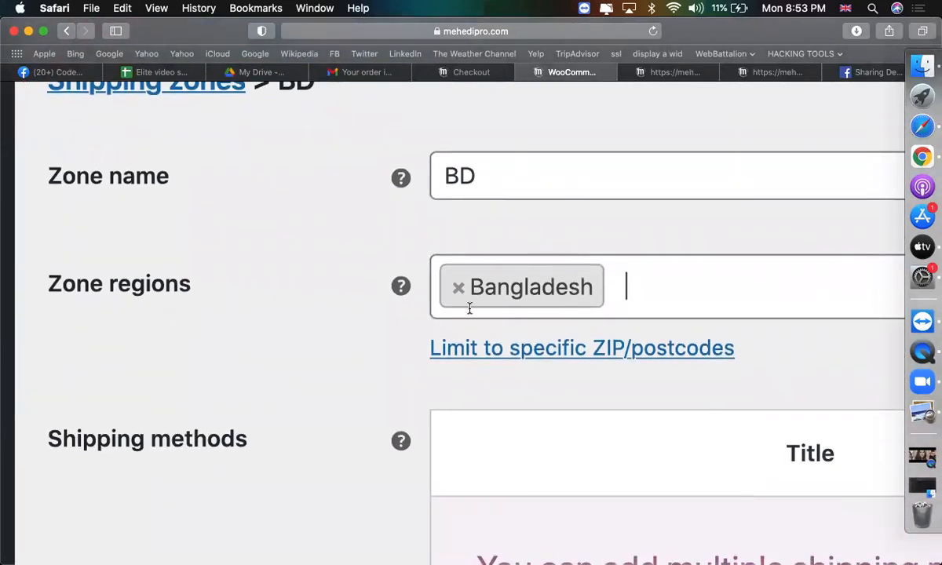
pyautogui.scroll(5, 468, 307)
pyautogui.scroll(-1, 470, 308)
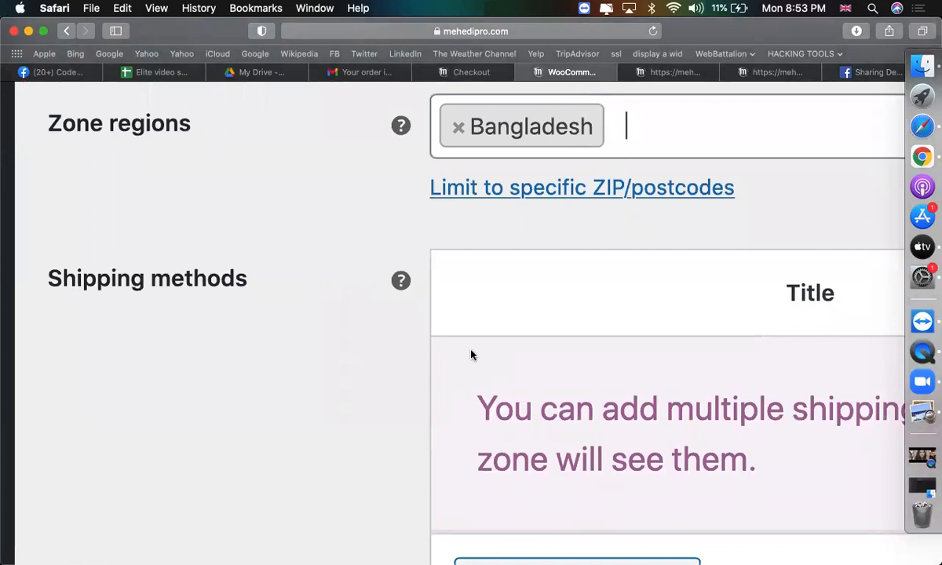
pyautogui.scroll(-5, 593, 340)
pyautogui.scroll(-2, 589, 337)
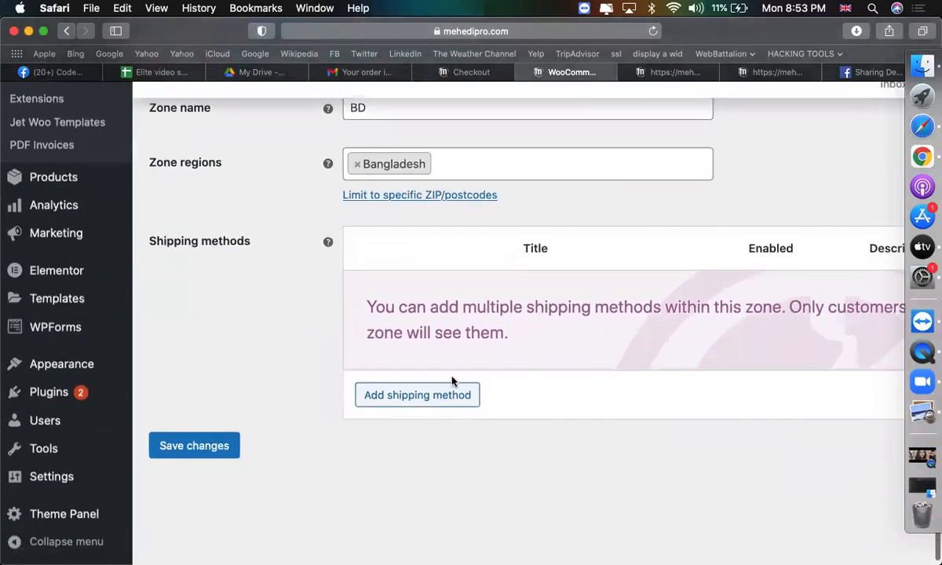
pyautogui.click(438, 394)
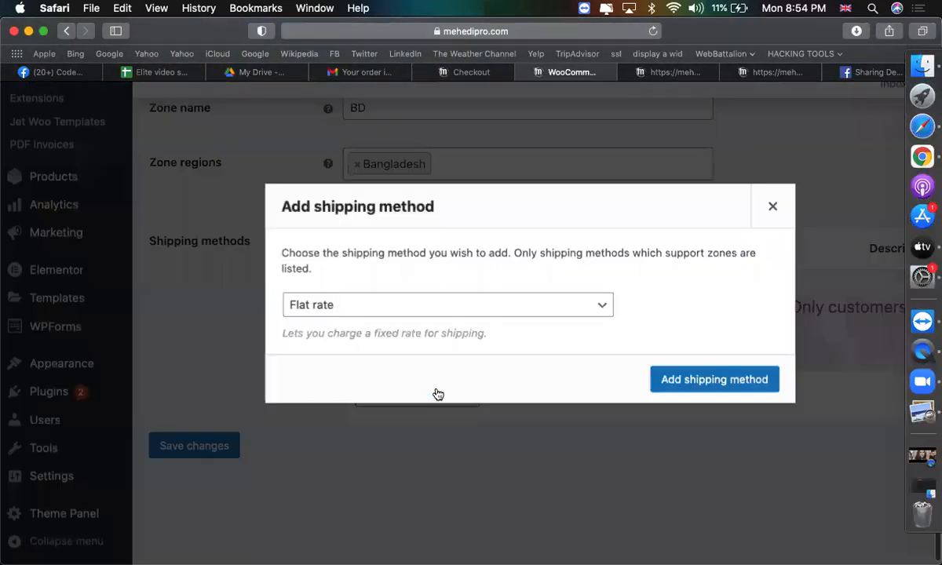
# View the Flat rate, Free shipping and Local pickup method options, then close the list.
pyautogui.click(376, 306)
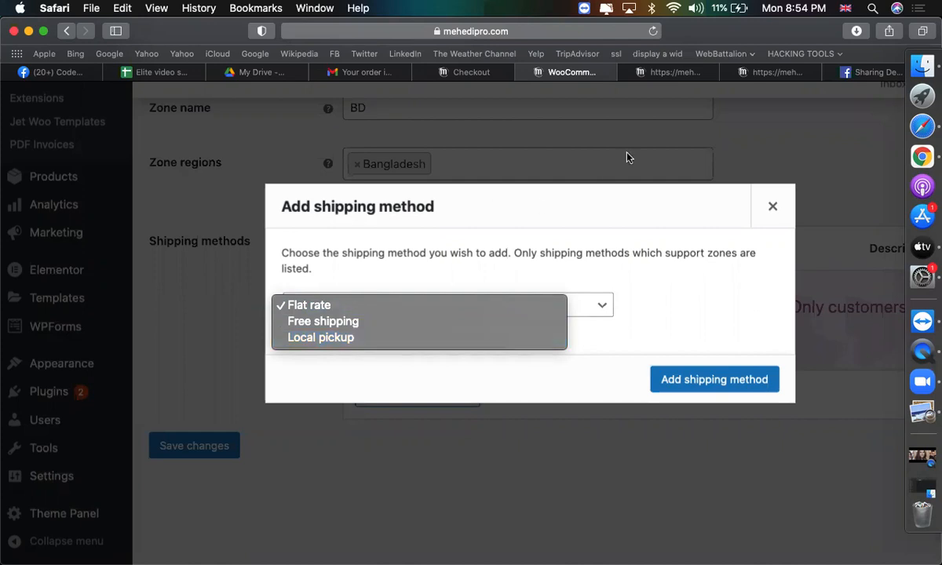
pyautogui.click(716, 74)
# Search Google for 'worldwide best shipping method'.
pyautogui.click(655, 72)
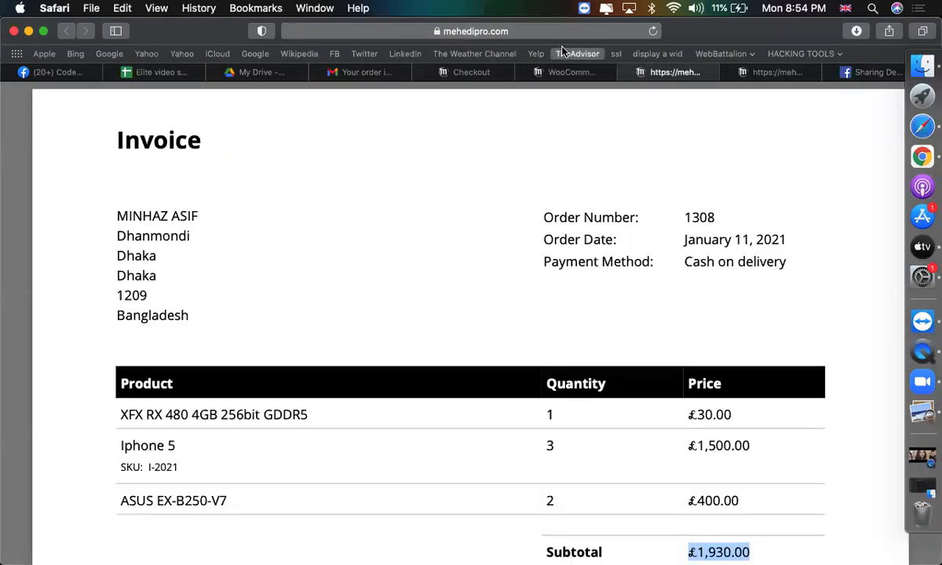
pyautogui.click(552, 31)
pyautogui.write('wwor')
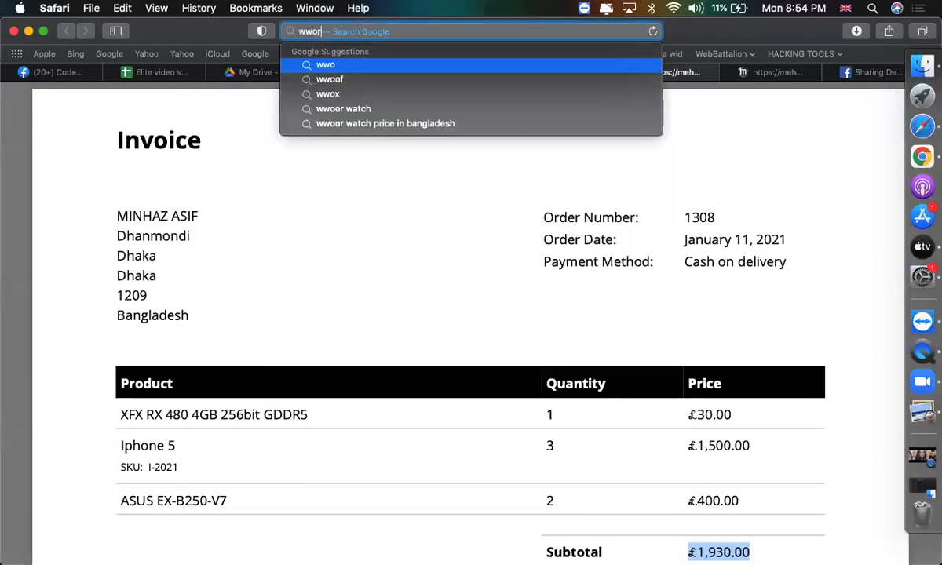
pyautogui.write('dwide bes')
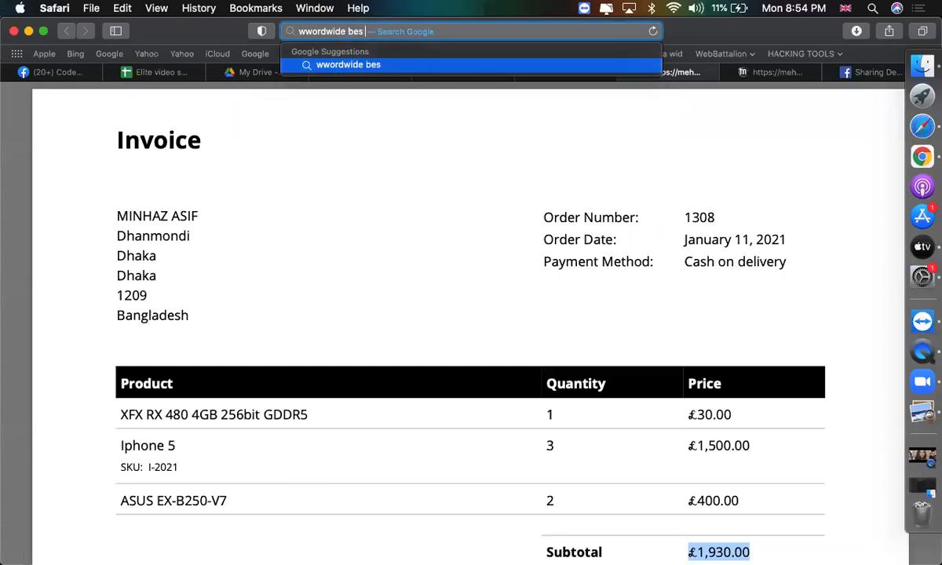
pyautogui.write('t')
pyautogui.press('BackSpace')
pyautogui.press('BackSpace')
pyautogui.write('s')
pyautogui.press('BackSpace')
pyautogui.write('t shippi')
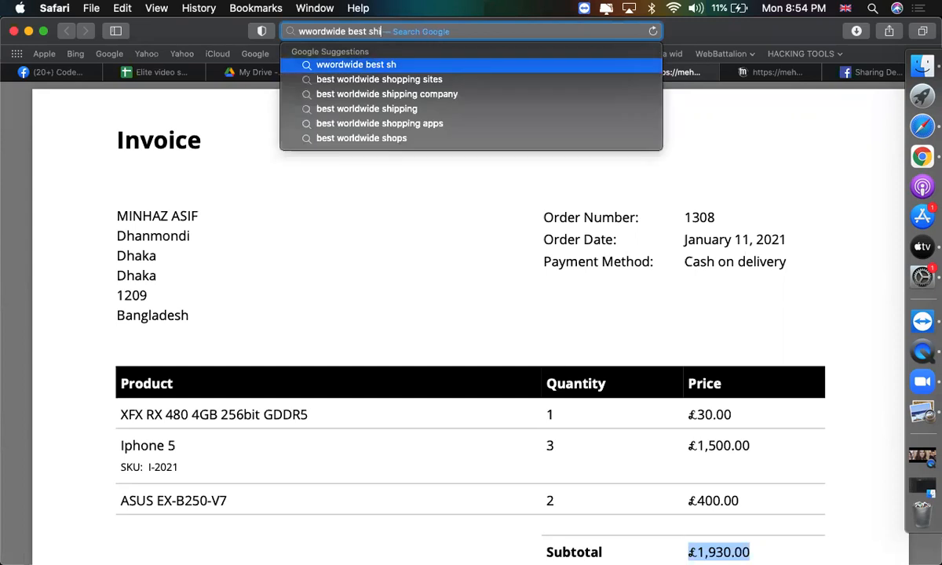
pyautogui.write('ng method')
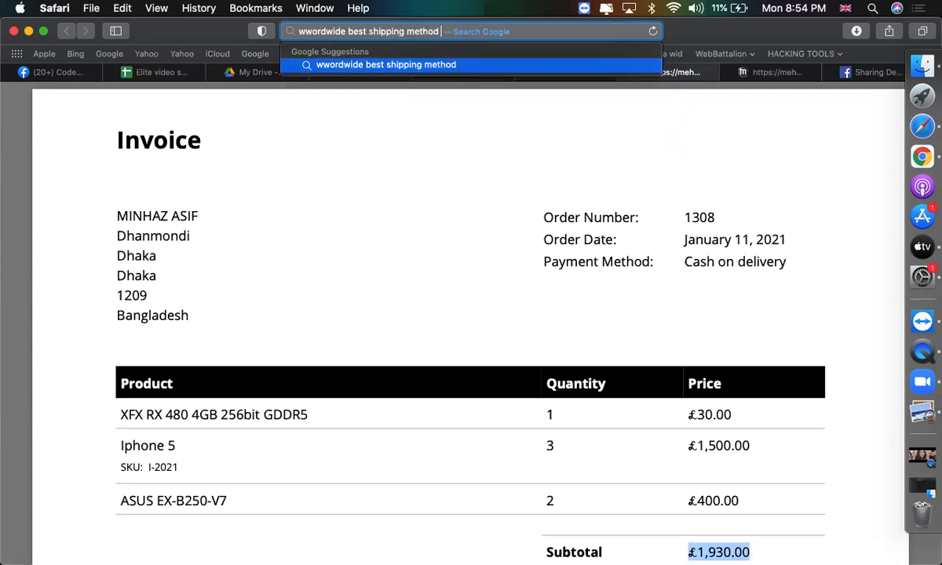
pyautogui.press('Return')
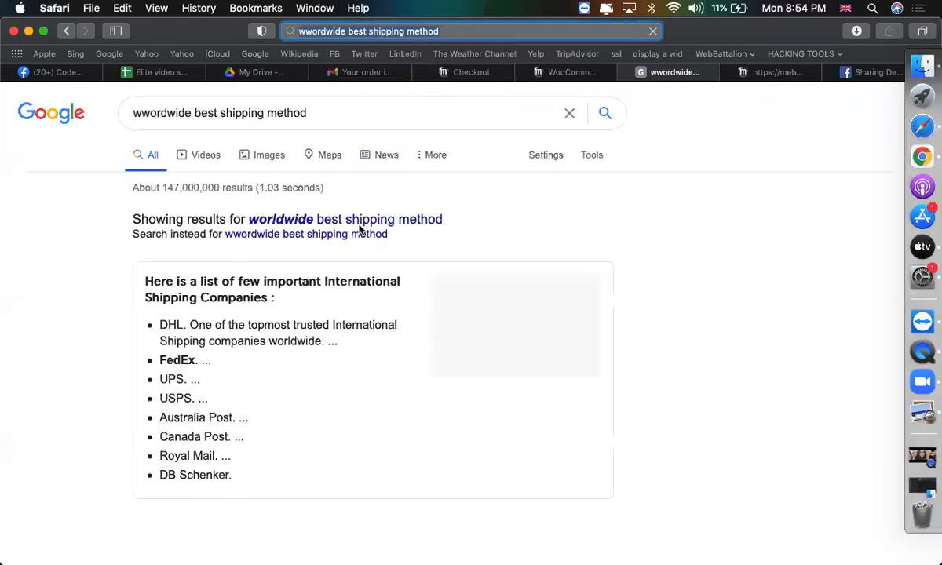
# Highlight FedEx, UPS, USPS, Australia and Canada Post in the listed shipping companies.
pyautogui.scroll(-3, 263, 313)
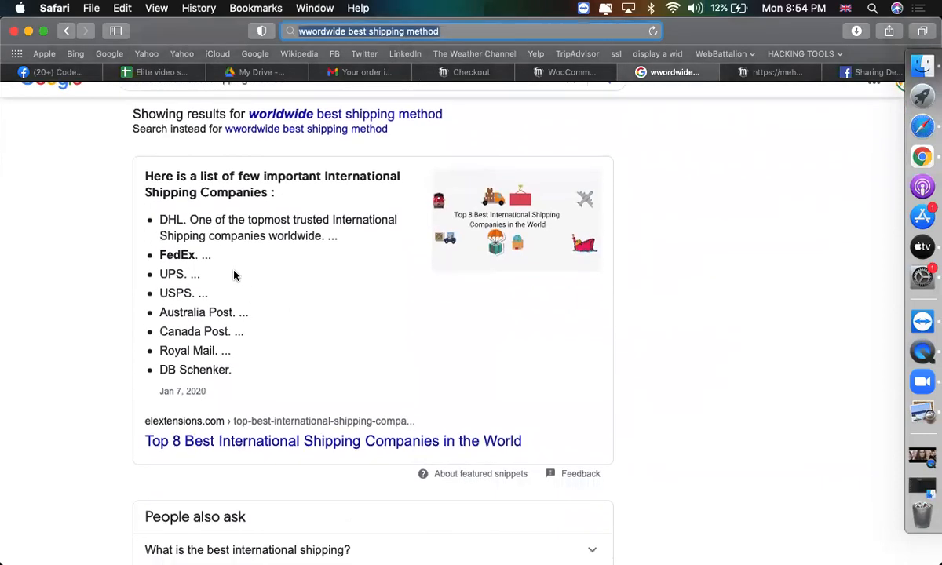
pyautogui.scroll(3, 233, 275)
pyautogui.doubleClick(150, 246)
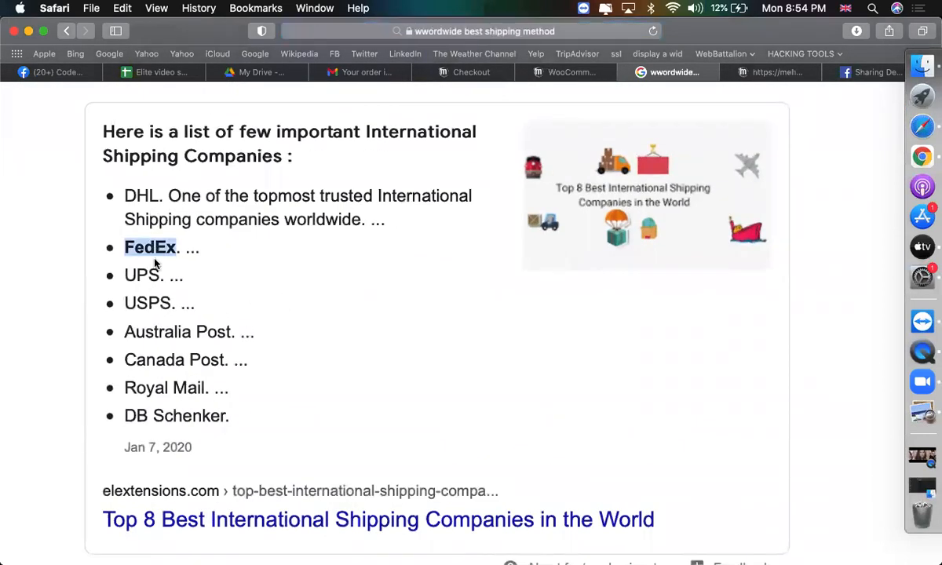
pyautogui.doubleClick(149, 274)
pyautogui.tripleClick(157, 303)
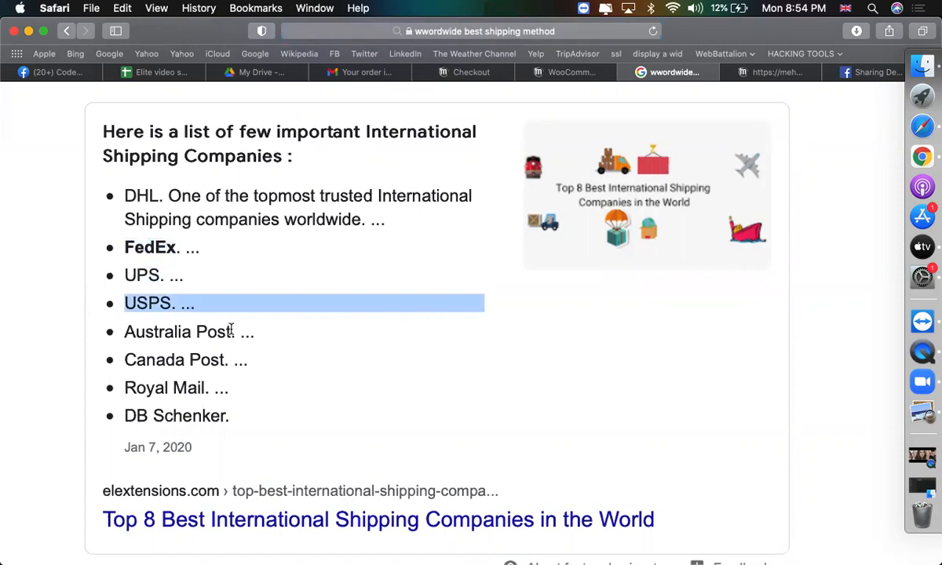
pyautogui.scroll(-1, 191, 311)
pyautogui.doubleClick(169, 290)
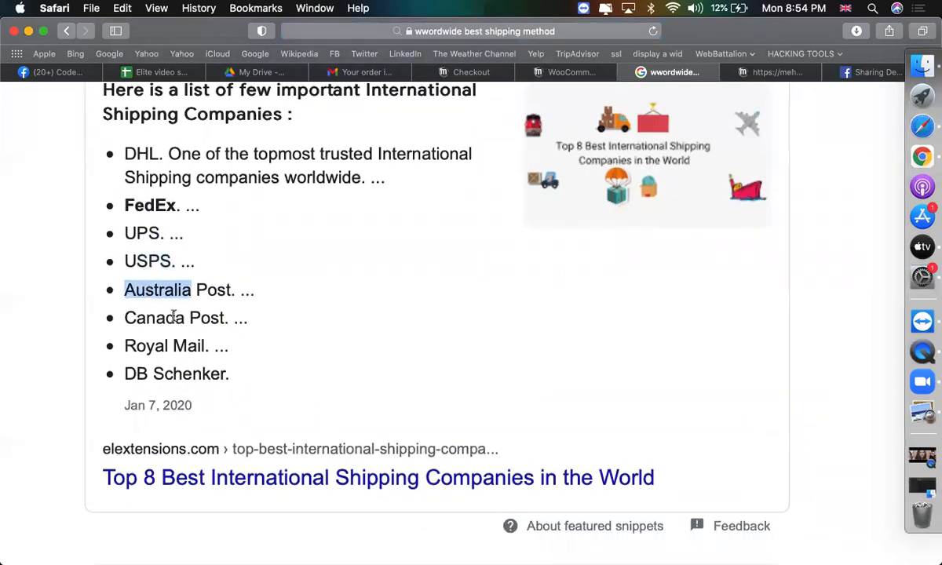
pyautogui.tripleClick(173, 316)
pyautogui.press('super+minus')
pyautogui.press('super+minus')
pyautogui.scroll(2, 266, 341)
pyautogui.scroll(1, 266, 341)
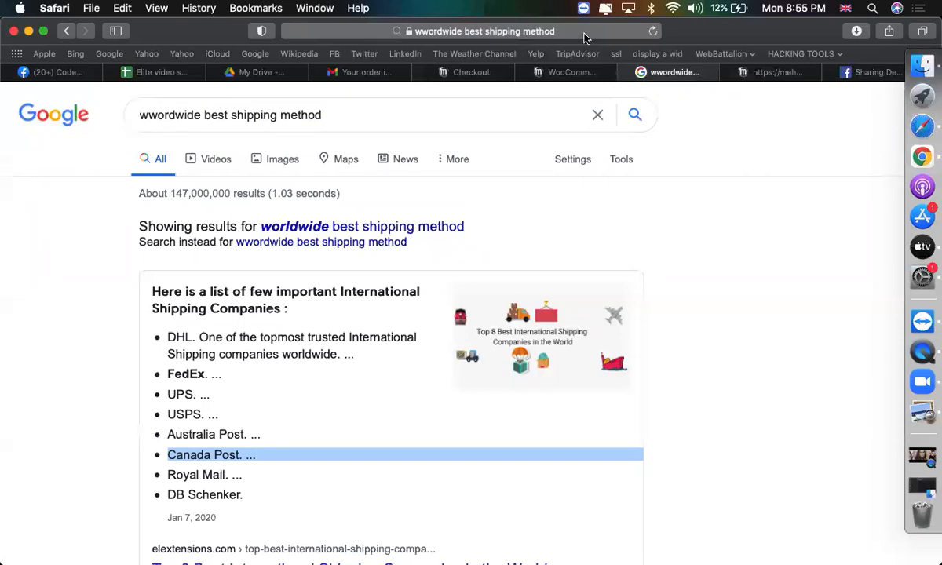
# Add Free shipping as the BD zone's shipping method.
pyautogui.click(574, 73)
pyautogui.click(421, 313)
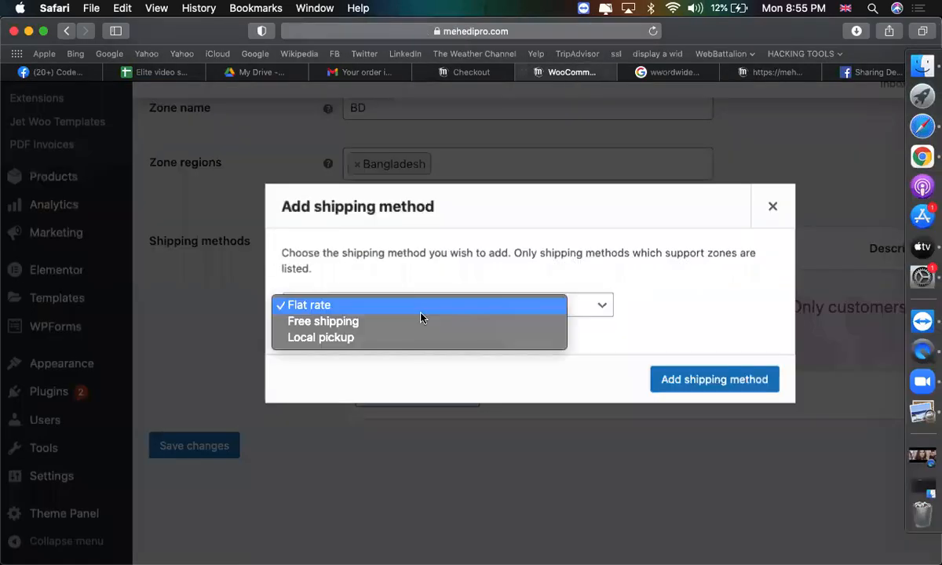
pyautogui.click(400, 312)
pyautogui.click(467, 312)
pyautogui.click(412, 323)
pyautogui.click(691, 389)
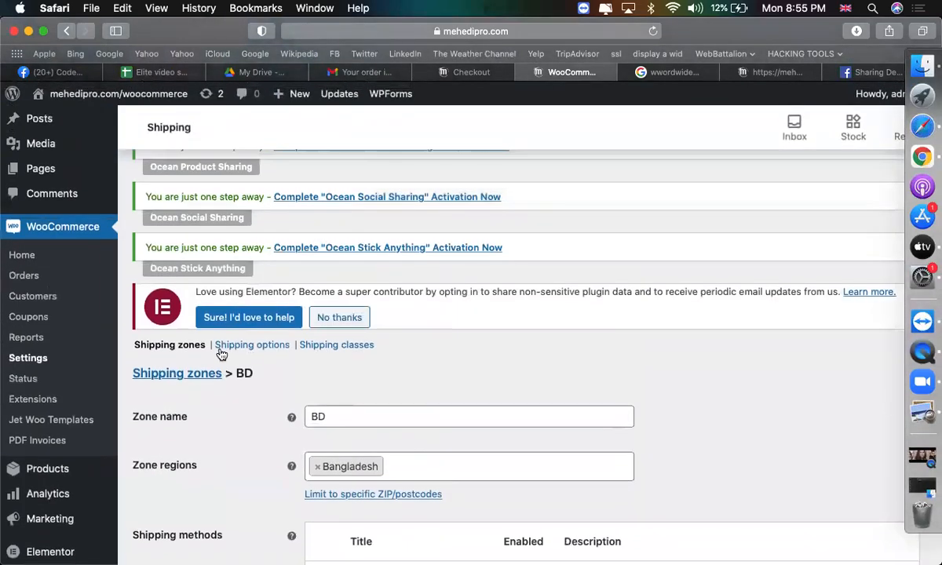
# Leave the BD zone for the Shipping zones list and open a blank new zone form.
pyautogui.click(201, 346)
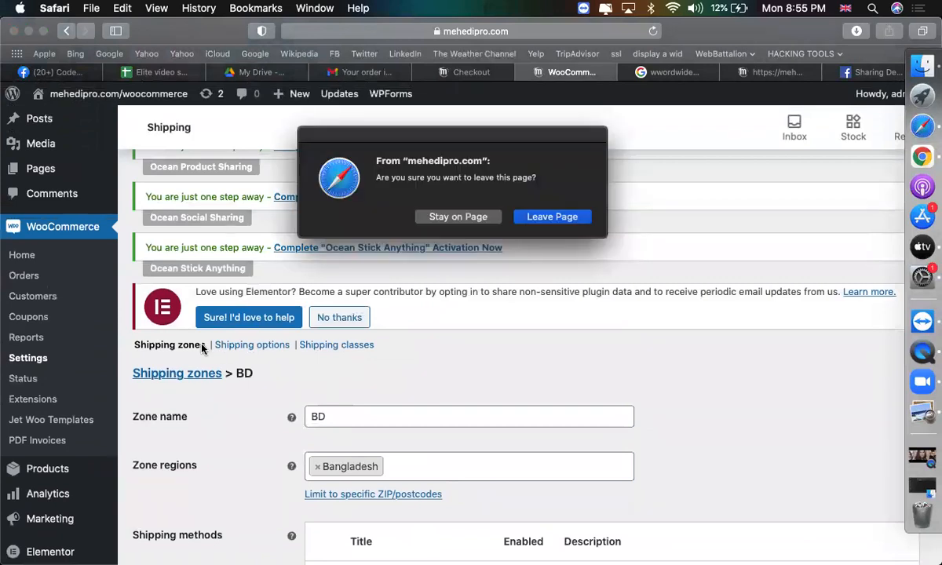
pyautogui.click(454, 218)
pyautogui.scroll(-5, 429, 395)
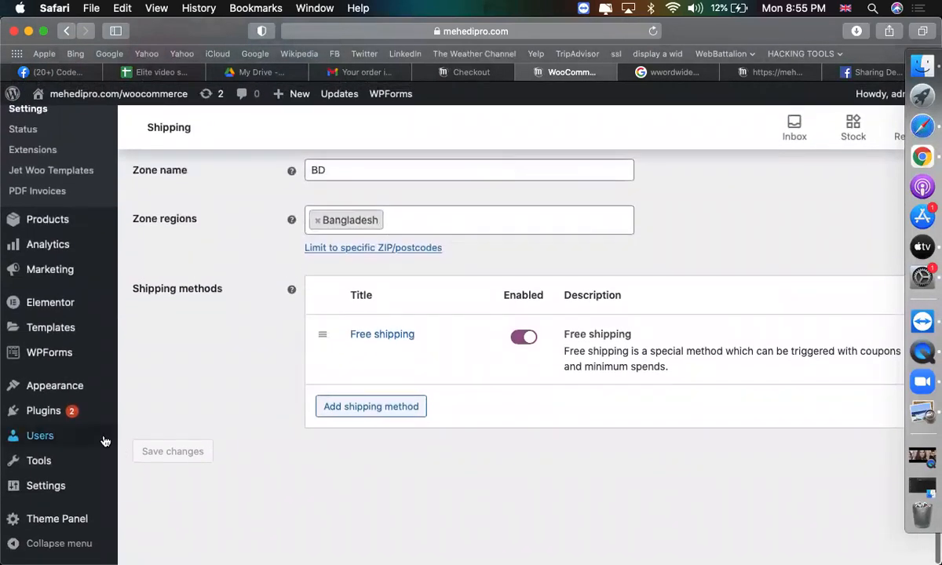
pyautogui.click(105, 441)
pyautogui.click(461, 218)
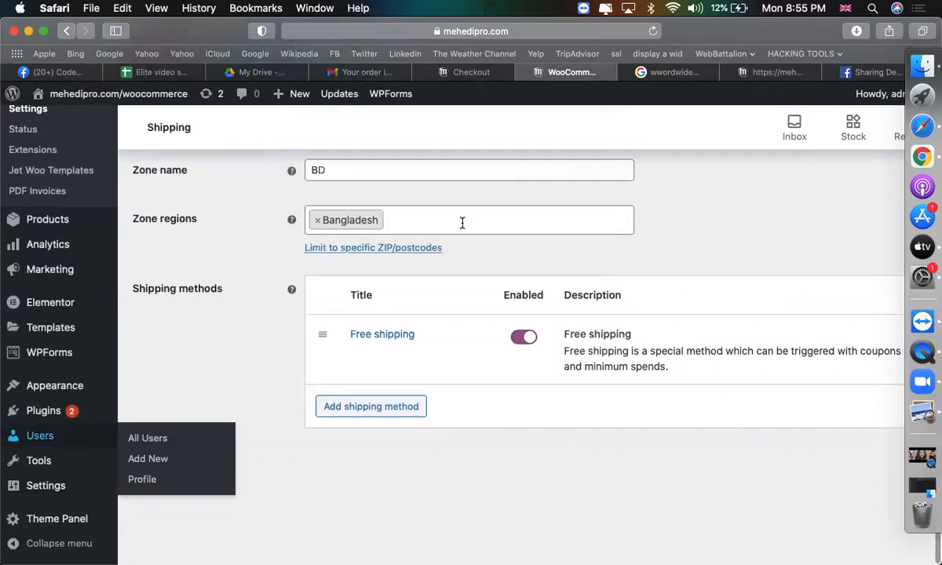
pyautogui.scroll(5, 369, 259)
pyautogui.click(176, 281)
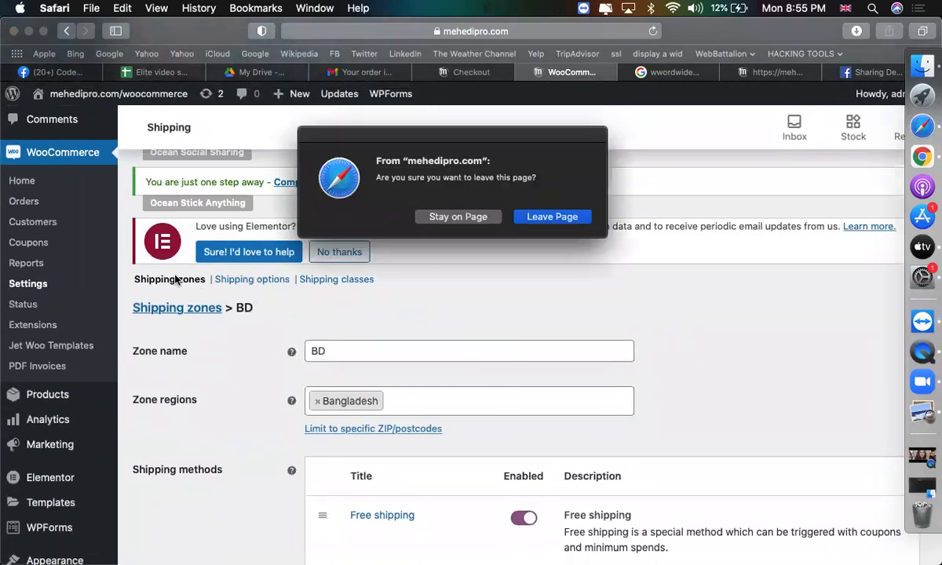
pyautogui.click(525, 218)
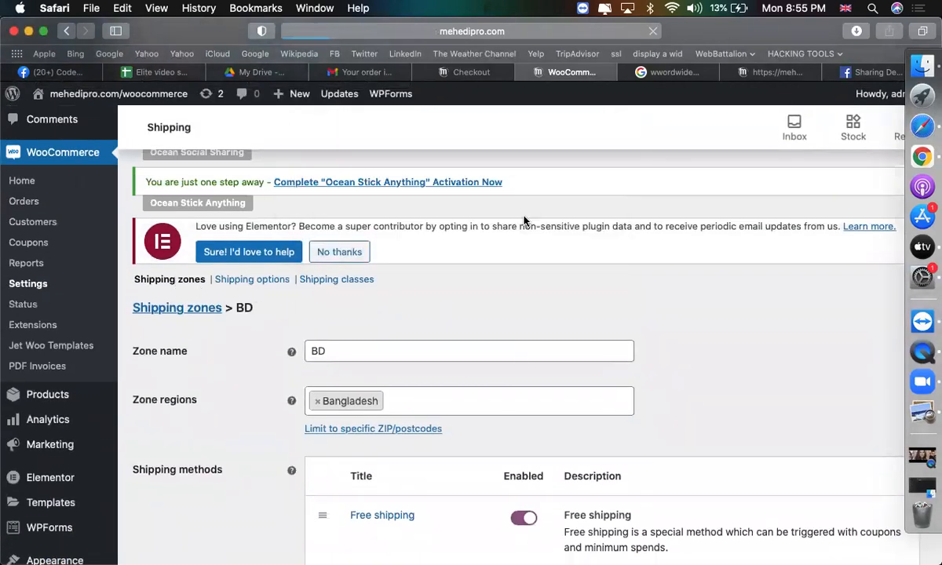
pyautogui.scroll(-2, 455, 314)
# Name the new zone US with United States (US) as its region.
pyautogui.click(469, 291)
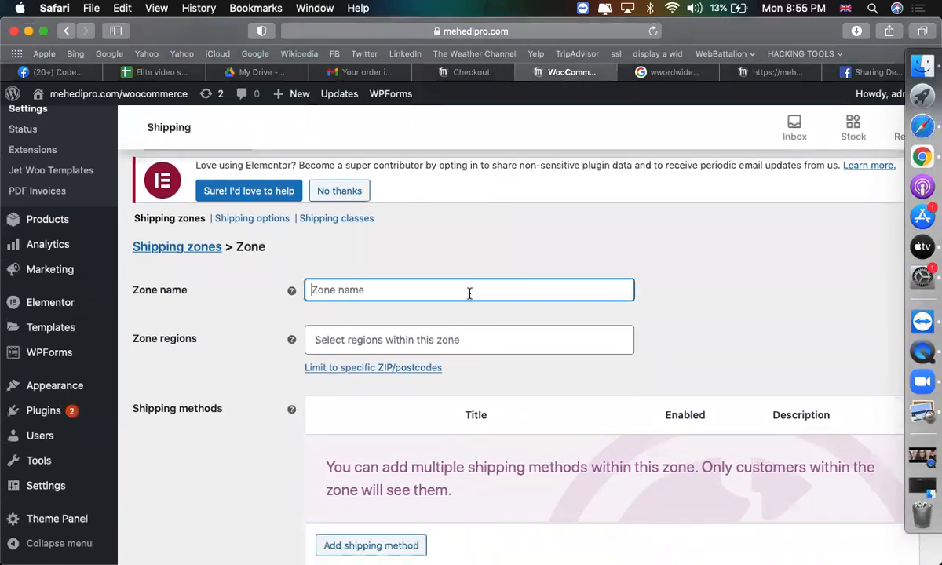
pyautogui.write('US')
pyautogui.click(512, 336)
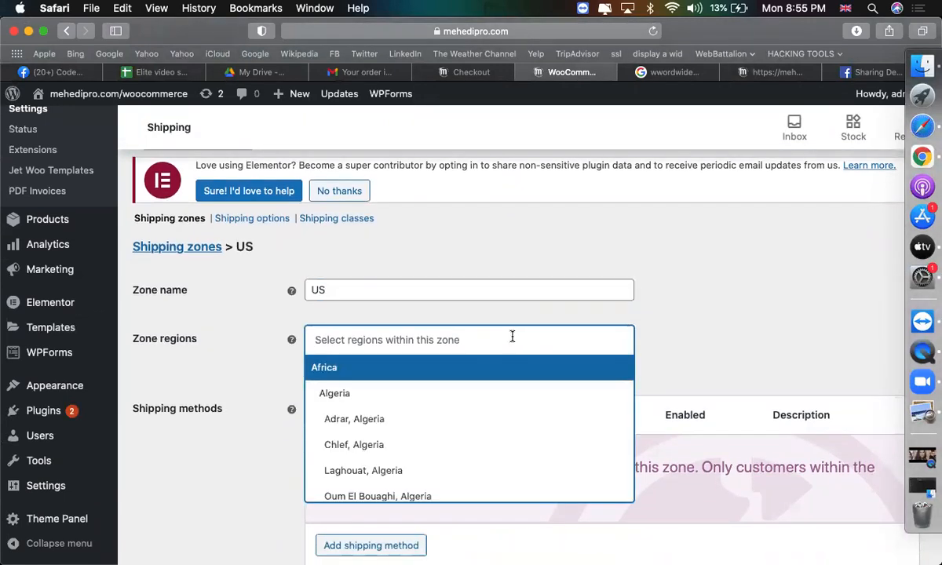
pyautogui.write('uni')
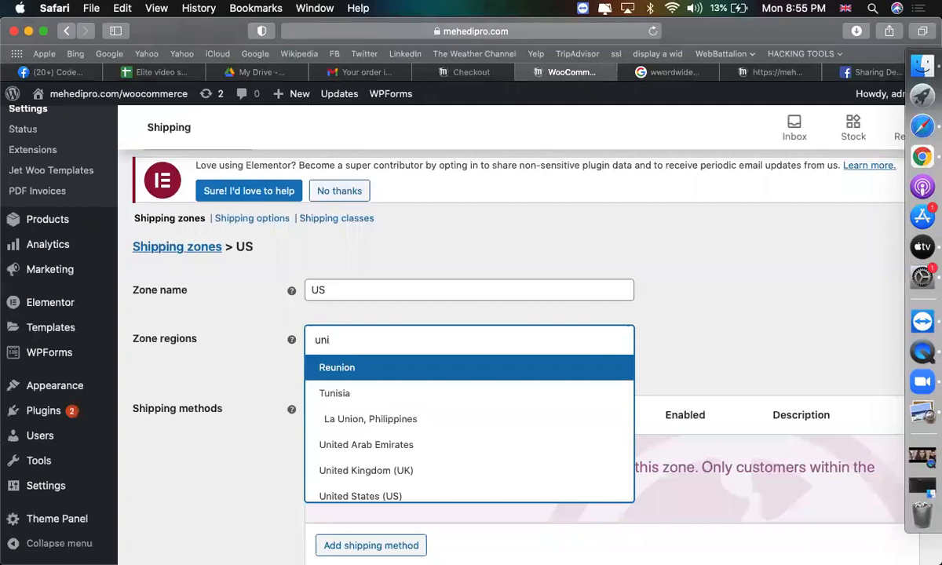
pyautogui.press('Down')
pyautogui.press('Down')
pyautogui.press('Down')
pyautogui.press('Down')
pyautogui.press('Down')
pyautogui.press('Return')
pyautogui.scroll(-1, 583, 369)
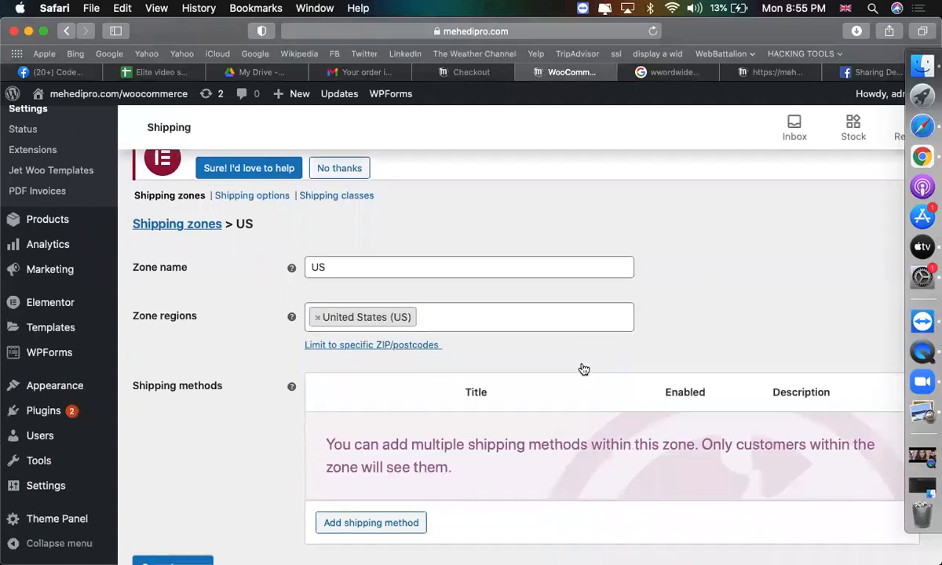
pyautogui.scroll(-2, 584, 369)
# Add a Flat rate method to the US zone with cost 10 and save.
pyautogui.click(372, 427)
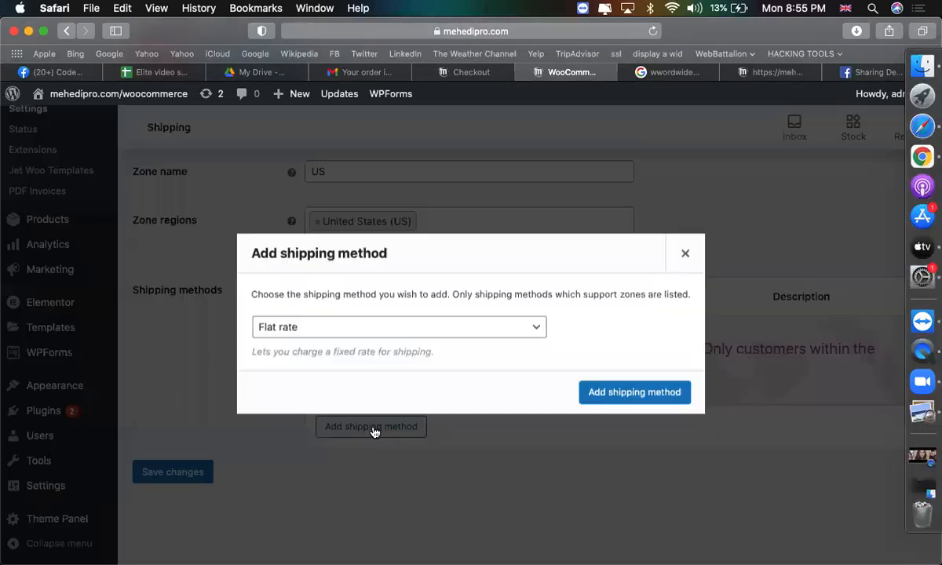
pyautogui.click(330, 329)
pyautogui.click(330, 329)
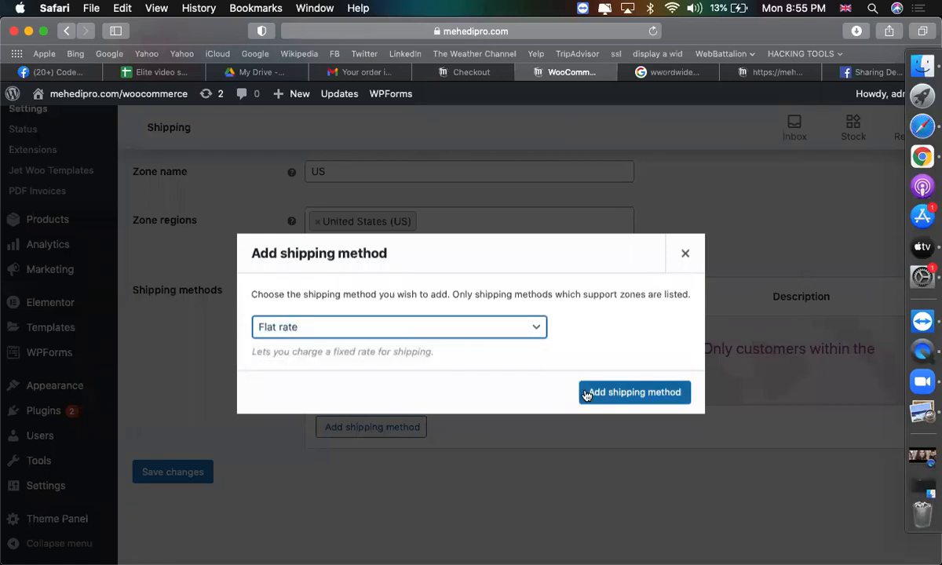
pyautogui.click(586, 393)
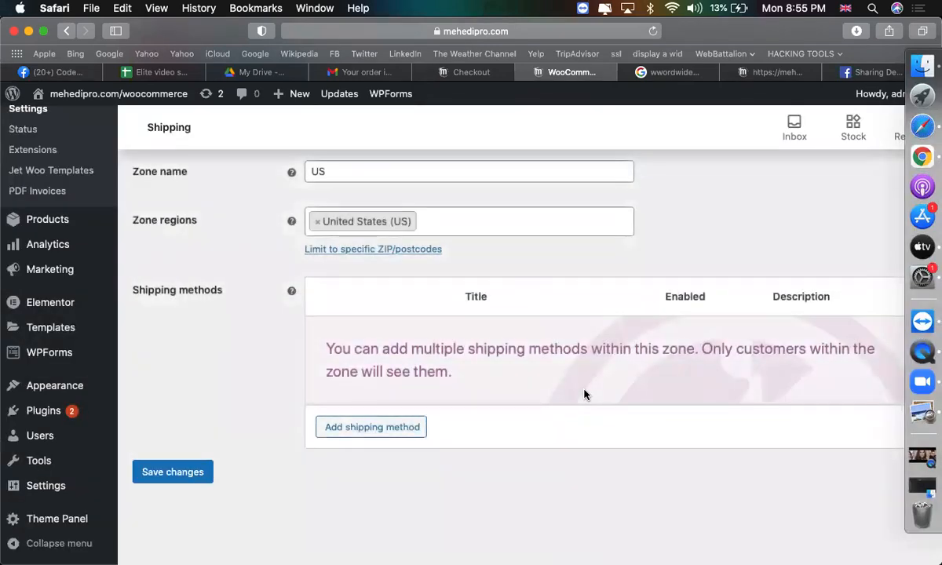
pyautogui.click(359, 365)
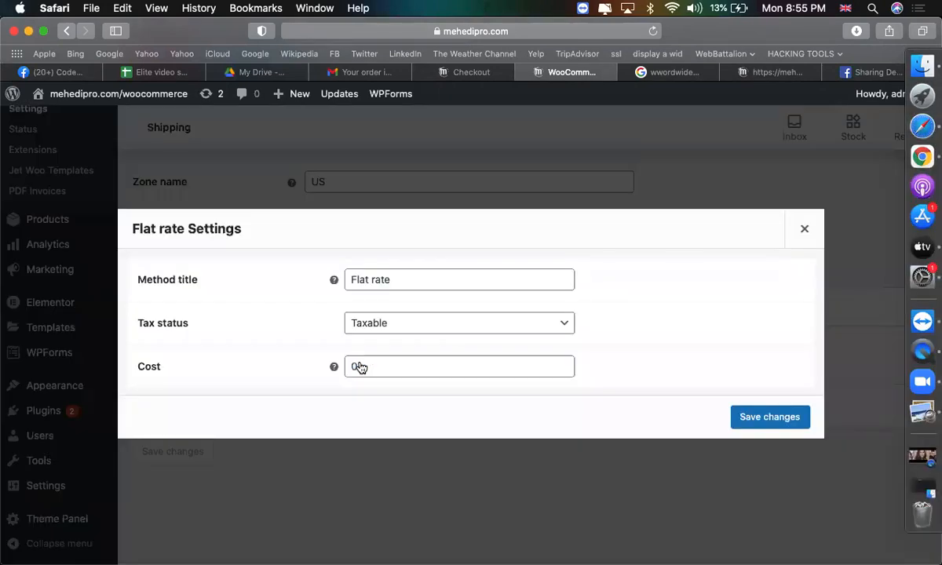
pyautogui.click(382, 366)
pyautogui.press('BackSpace')
pyautogui.write('10')
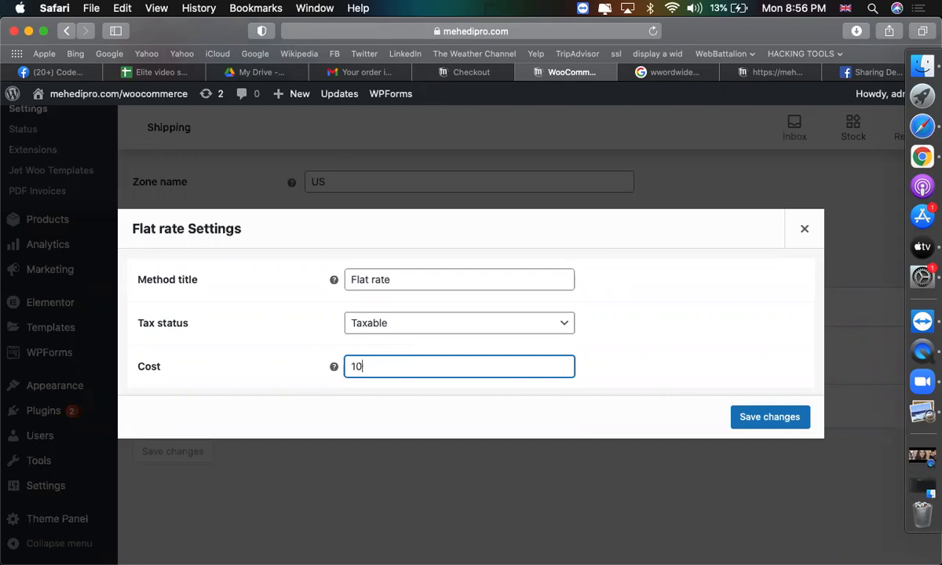
pyautogui.click(785, 426)
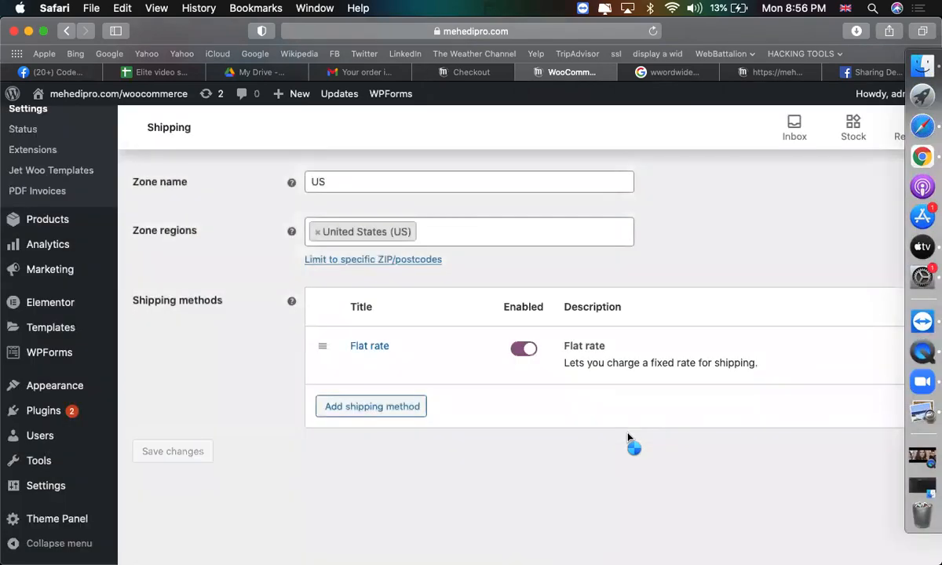
pyautogui.press('super+shift+backslash')
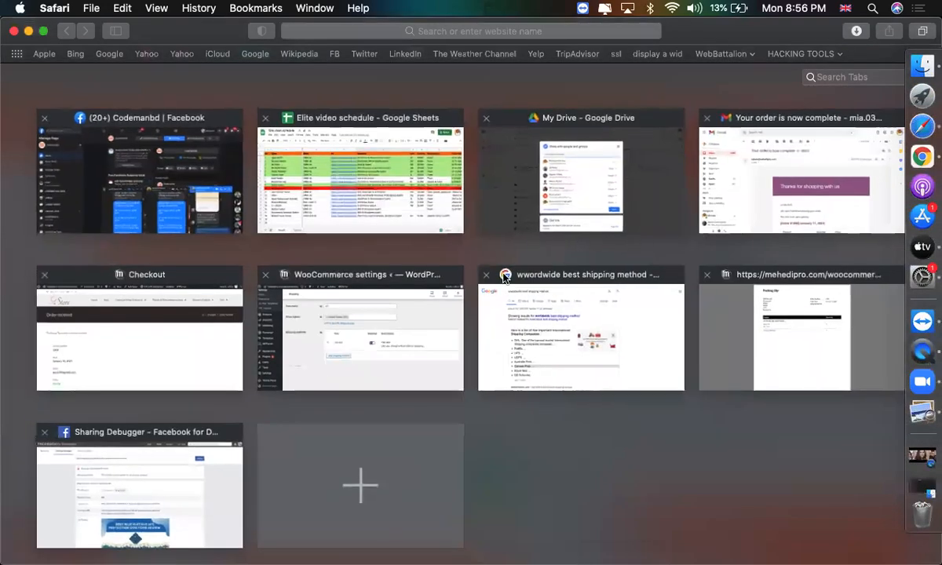
# Browse the storefront's Graphics Card category and open the cart holding the HD7450 2GB DDR3 card.
pyautogui.click(394, 321)
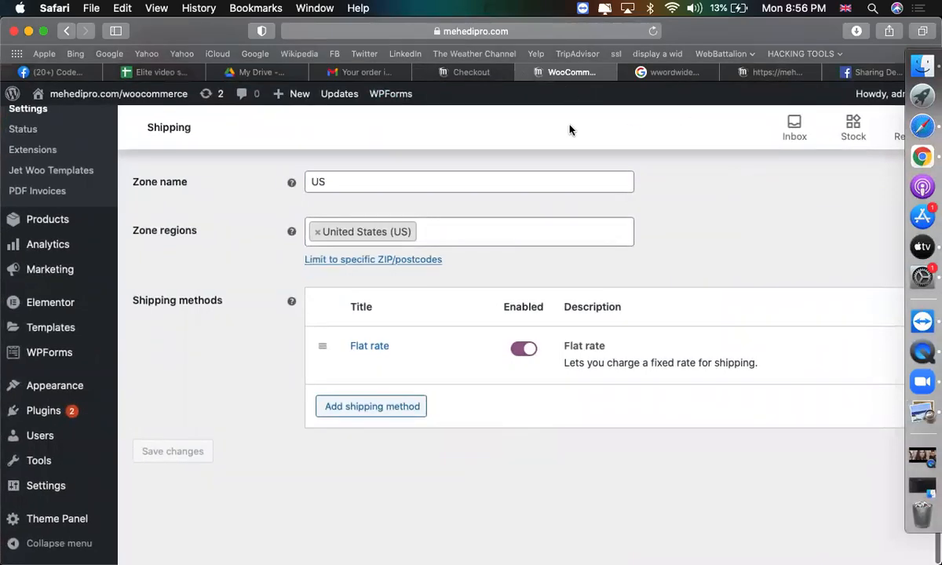
pyautogui.click(475, 72)
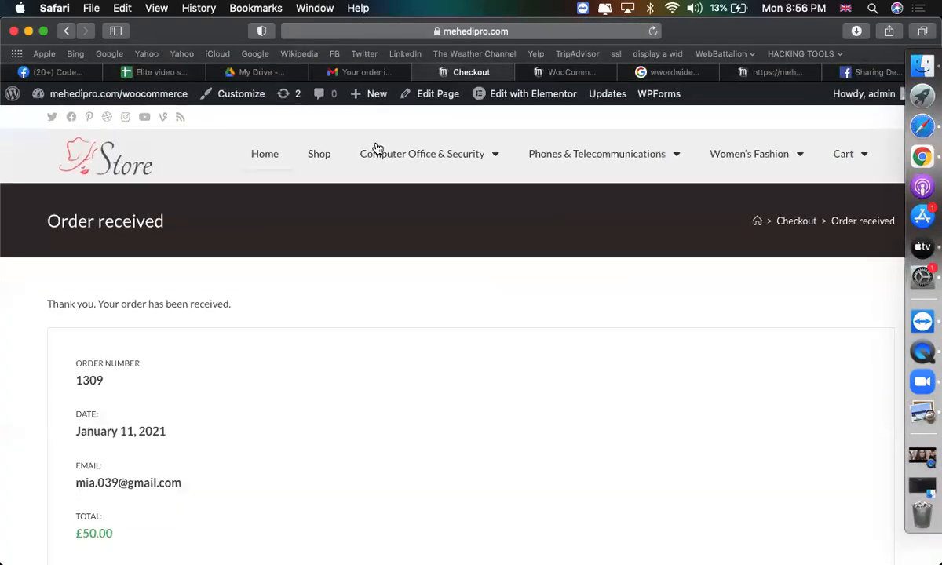
pyautogui.moveTo(394, 156)
pyautogui.click(394, 187)
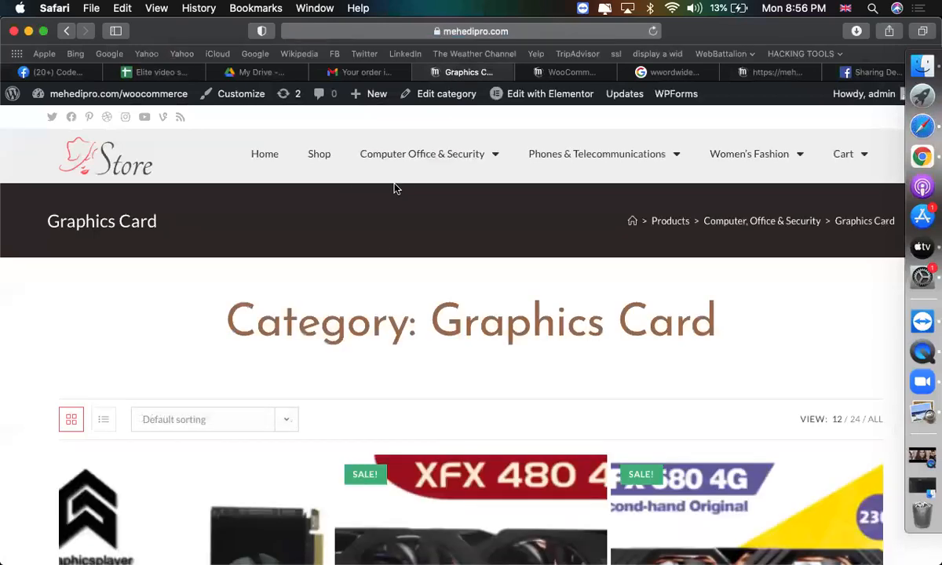
pyautogui.scroll(-5, 375, 283)
pyautogui.scroll(-6, 375, 283)
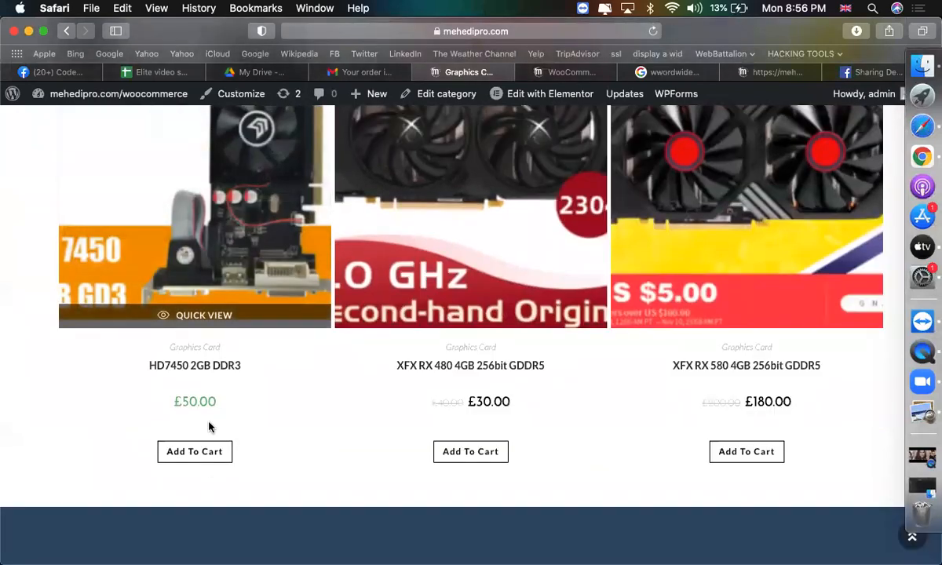
pyautogui.scroll(10, 471, 408)
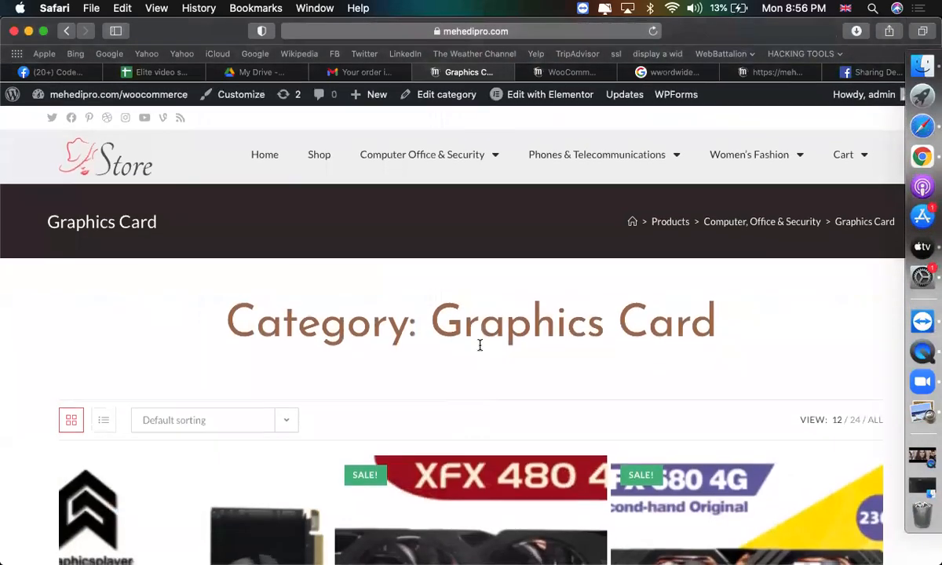
pyautogui.click(845, 155)
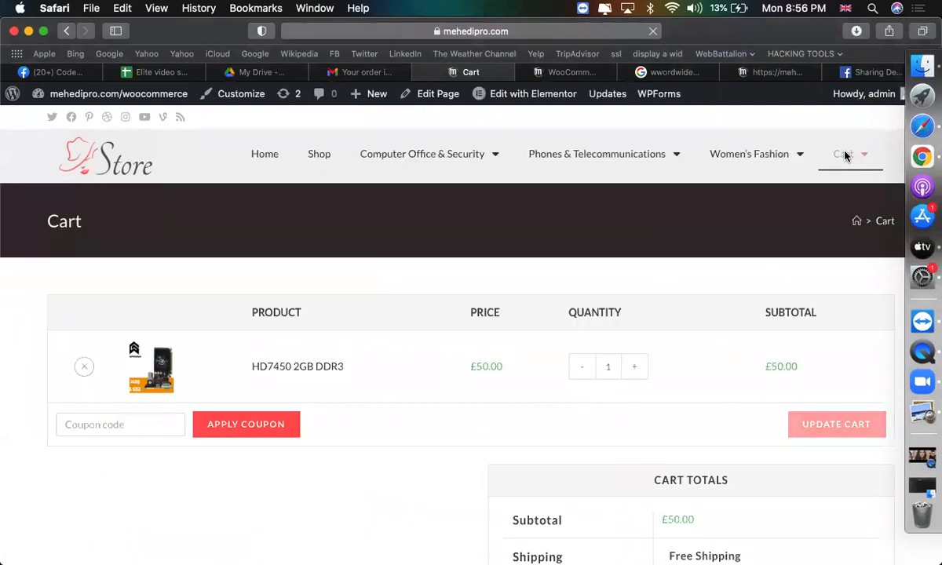
pyautogui.scroll(-2, 720, 245)
pyautogui.scroll(-5, 721, 245)
# Move from the cart to the checkout page and review the billing form.
pyautogui.click(643, 384)
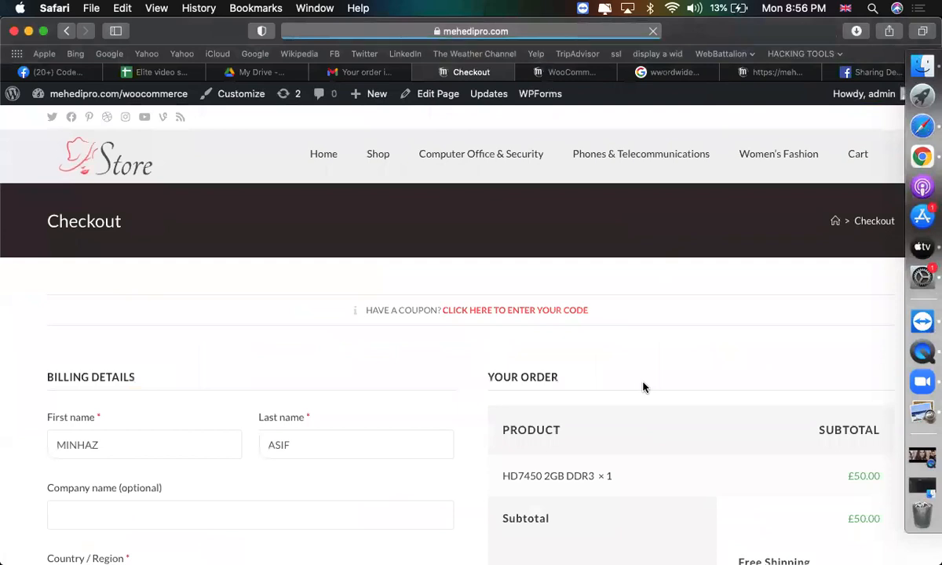
pyautogui.scroll(-4, 643, 386)
pyautogui.scroll(-2, 642, 386)
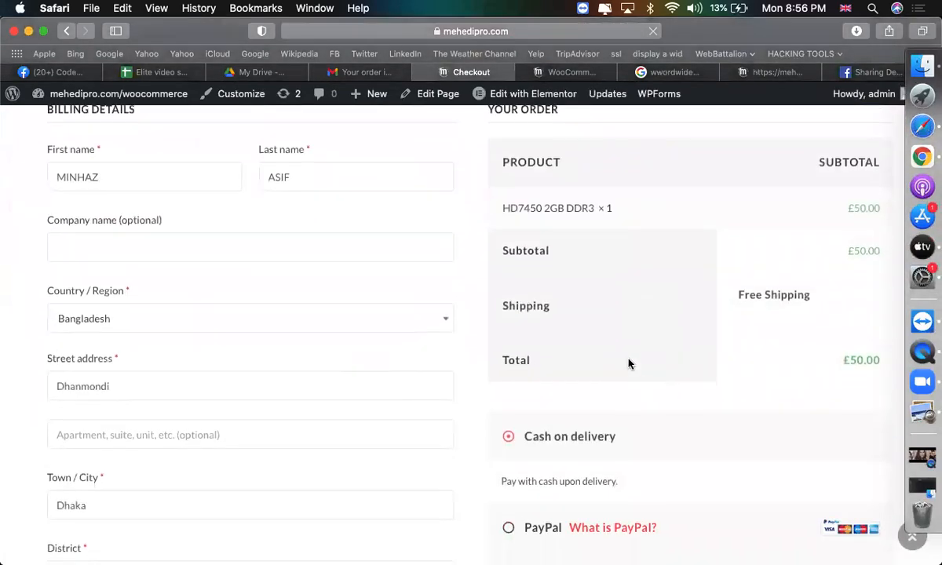
pyautogui.scroll(1, 267, 232)
pyautogui.scroll(-3, 220, 357)
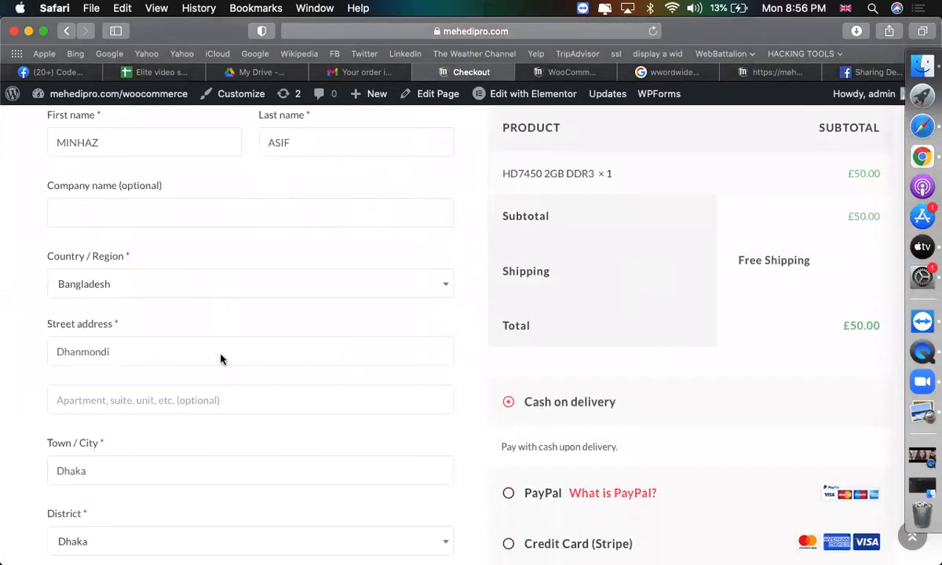
pyautogui.scroll(5, 177, 431)
pyautogui.scroll(2, 176, 433)
pyautogui.scroll(-2, 177, 434)
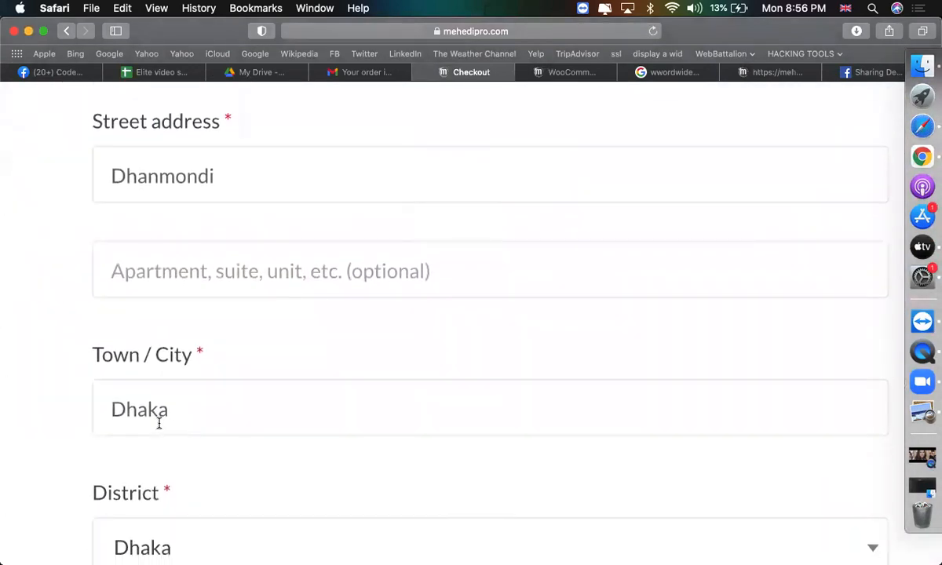
pyautogui.hscroll(3, 159, 422)
pyautogui.scroll(-10, 165, 423)
pyautogui.scroll(1, 200, 425)
pyautogui.scroll(3, 200, 425)
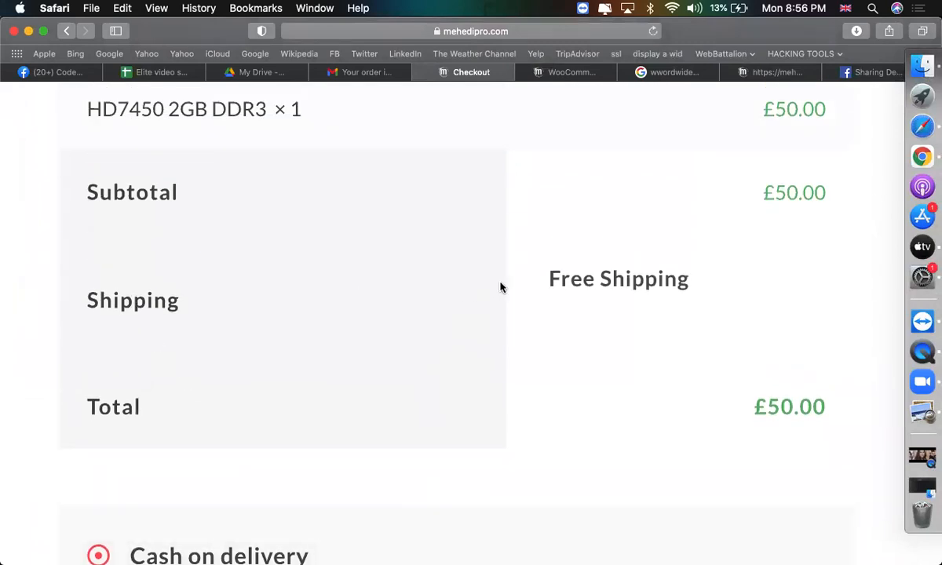
pyautogui.scroll(-3, 500, 287)
pyautogui.scroll(-1, 272, 345)
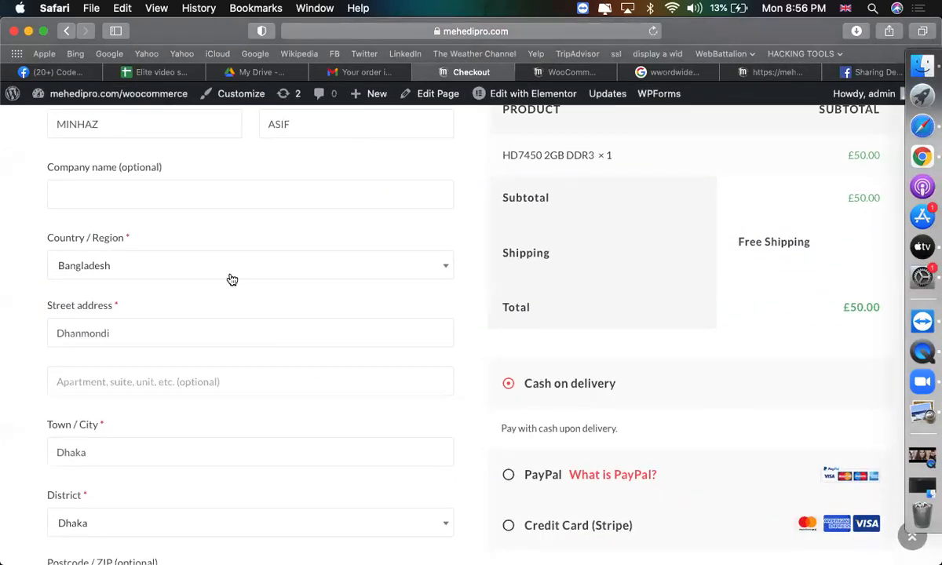
# Choose United States (US) as the billing country and confirm the Flat Rate £10.00 shipping line.
pyautogui.click(232, 279)
pyautogui.write('uni')
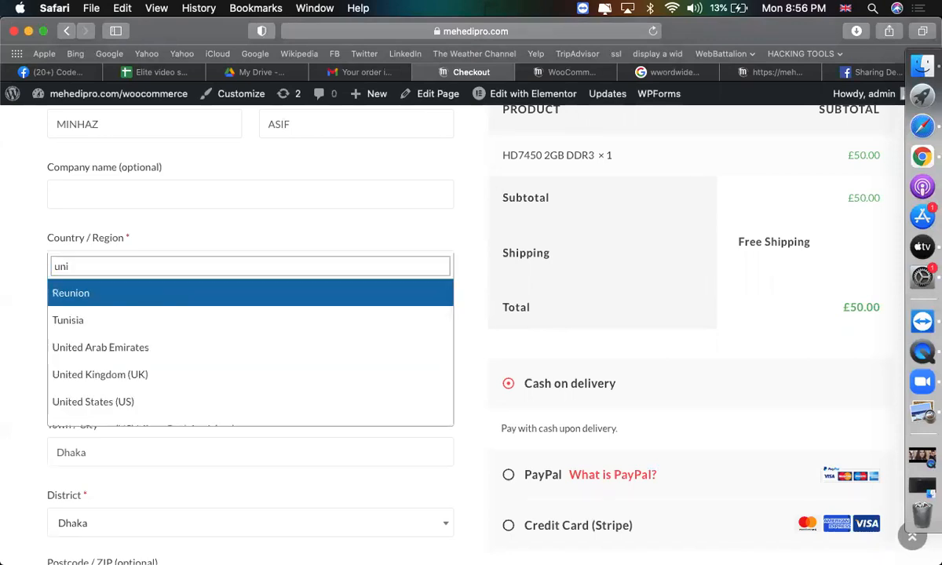
pyautogui.press('Down')
pyautogui.press('Down')
pyautogui.press('Down')
pyautogui.press('Down')
pyautogui.press('Return')
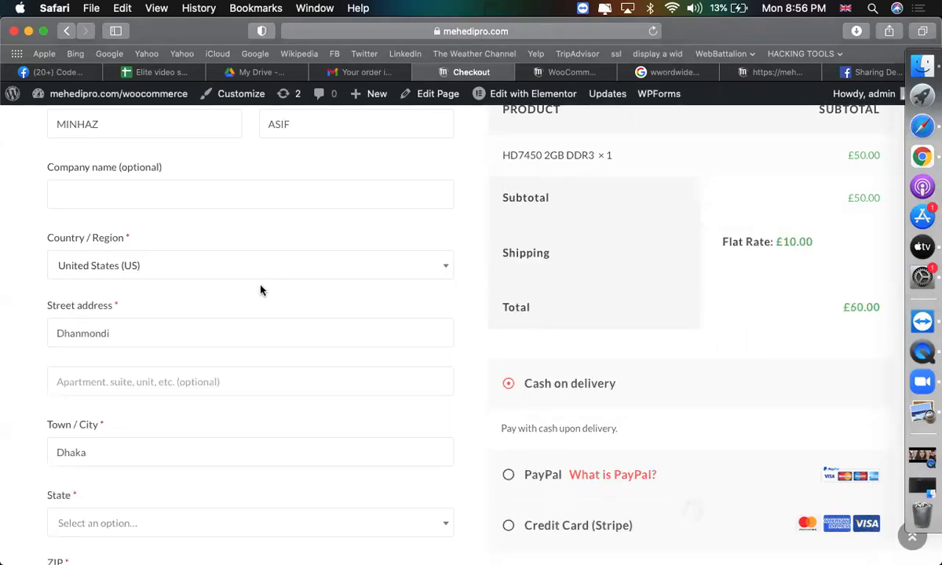
pyautogui.scroll(4, 645, 360)
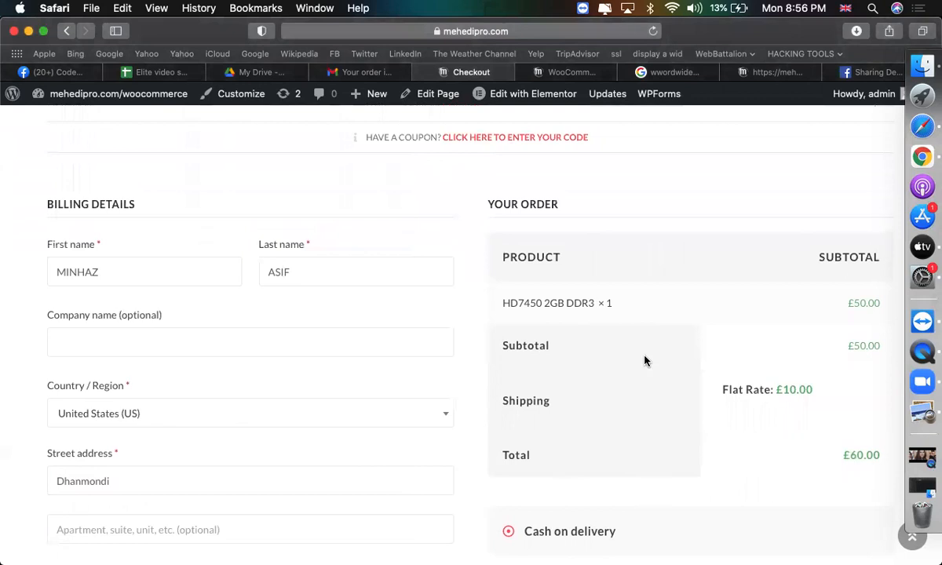
pyautogui.moveTo(816, 391); pyautogui.dragTo(773, 389)
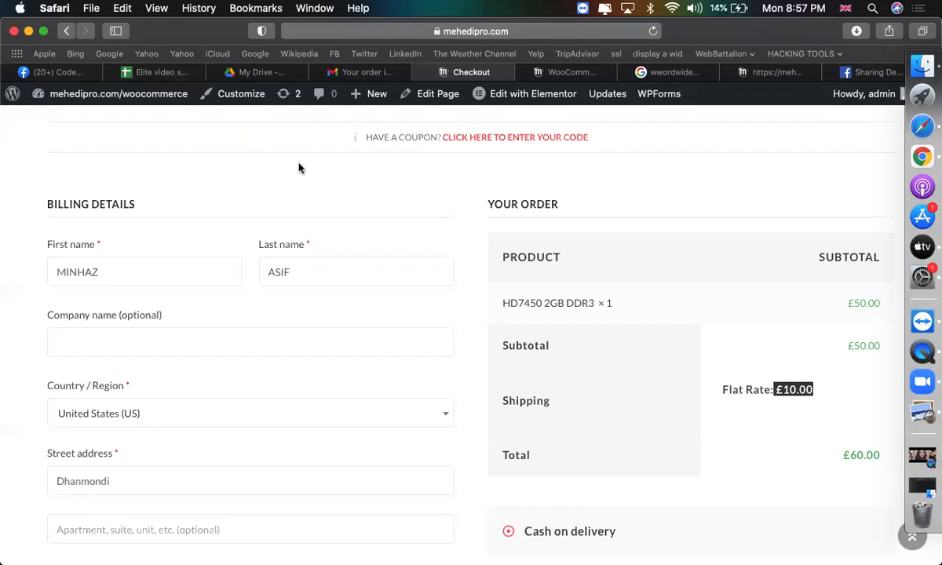
# Remove United States (US) from the US zone's regions and browse the Bangladesh region entries.
pyautogui.click(544, 74)
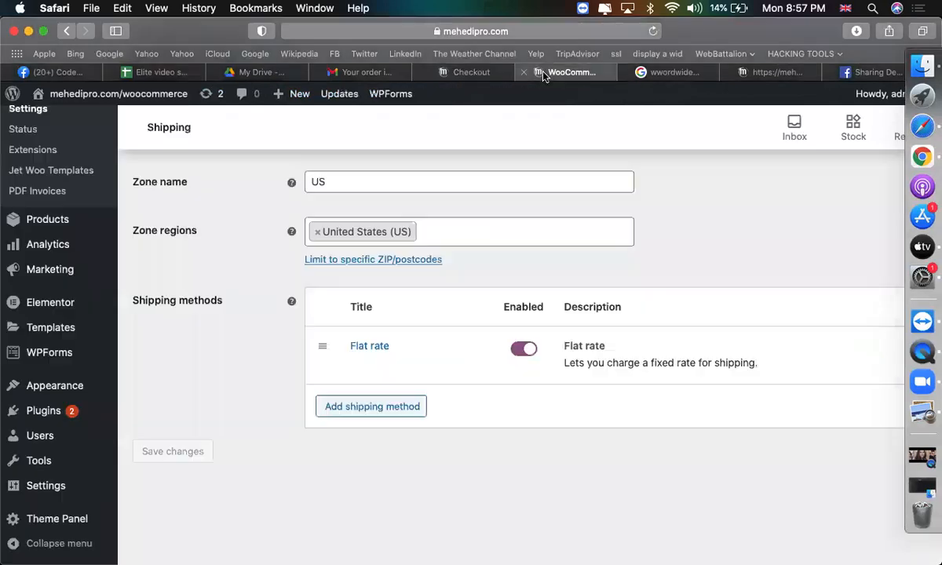
pyautogui.scroll(3, 383, 267)
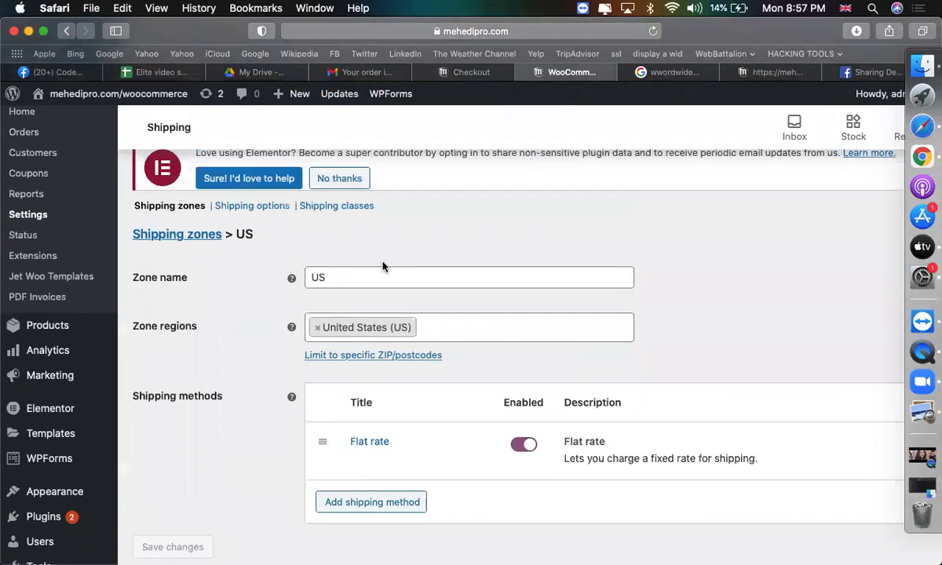
pyautogui.click(317, 327)
pyautogui.click(357, 332)
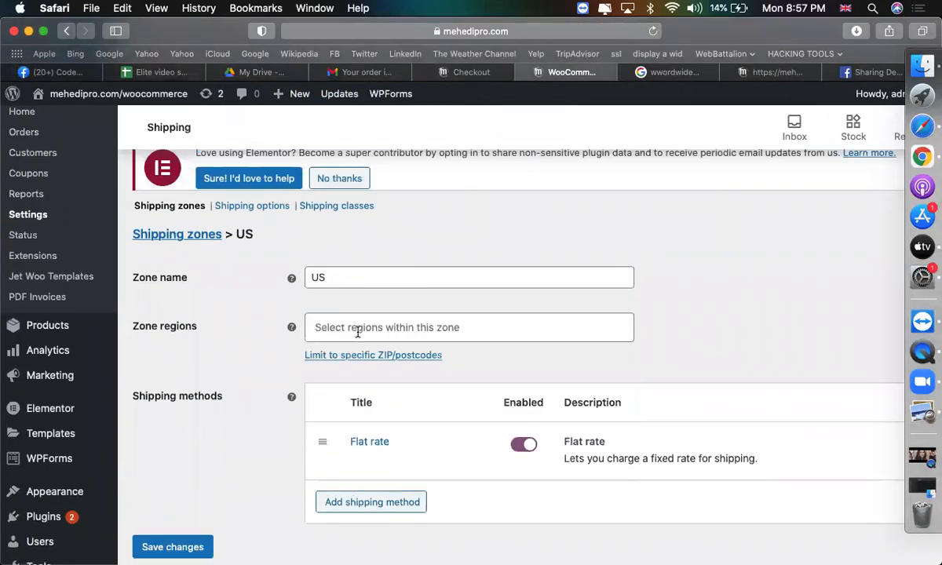
pyautogui.click(357, 332)
pyautogui.write('ban')
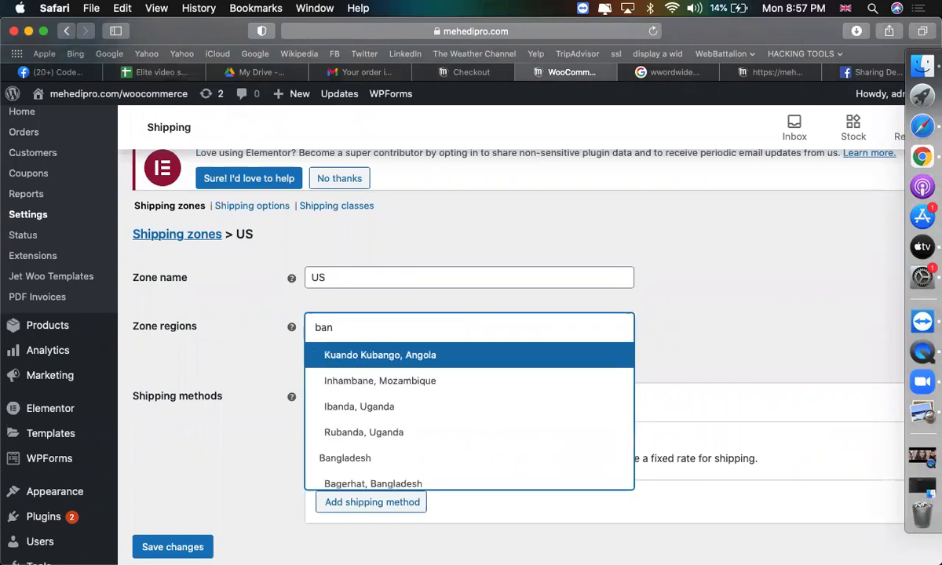
pyautogui.press('Down')
pyautogui.press('Down')
pyautogui.press('Down')
pyautogui.press('Down')
pyautogui.press('Down')
pyautogui.press('Down')
pyautogui.press('Down')
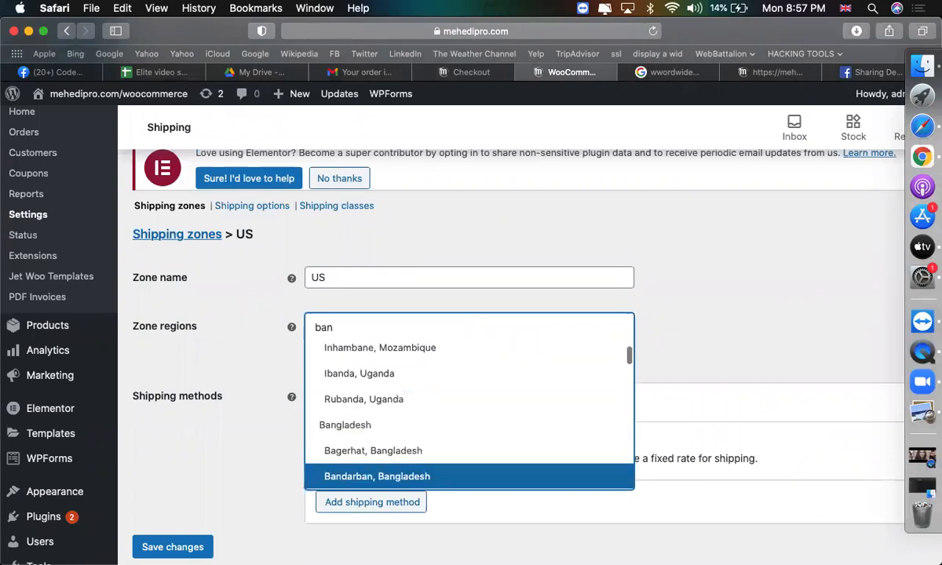
pyautogui.press('Down')
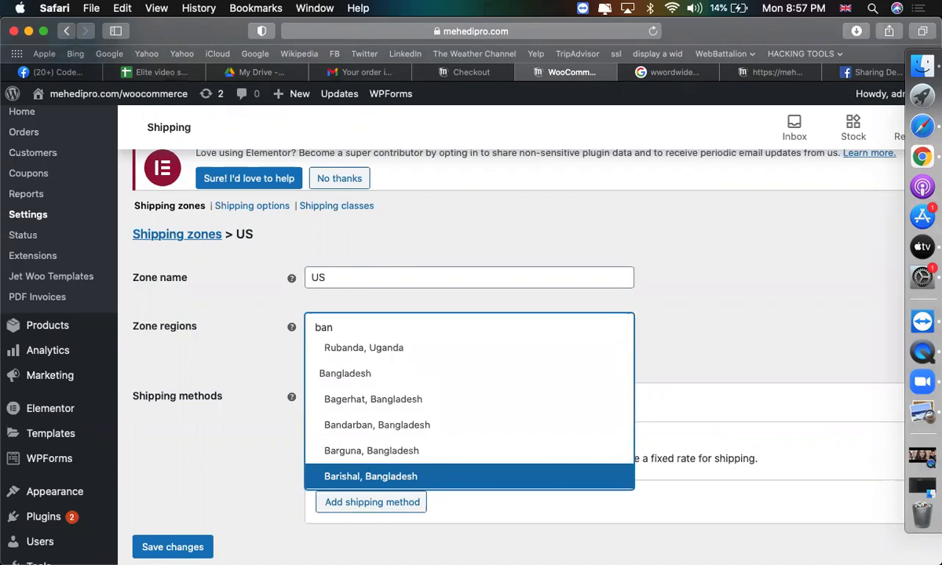
pyautogui.press('Down')
pyautogui.press('Down')
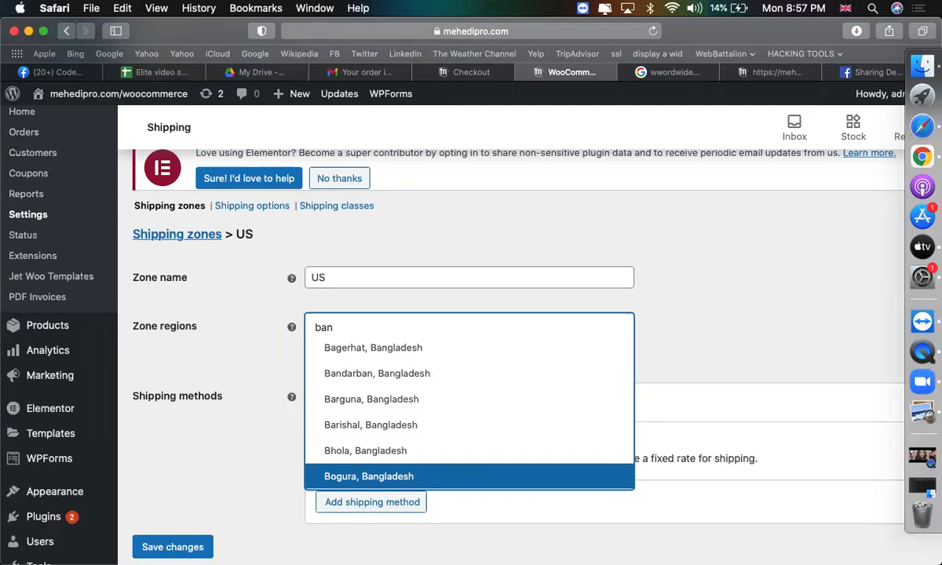
pyautogui.click(818, 288)
# Re-add United States (US) as the zone region, save the zone, and go to WooCommerce Settings.
pyautogui.click(475, 335)
pyautogui.write('uni')
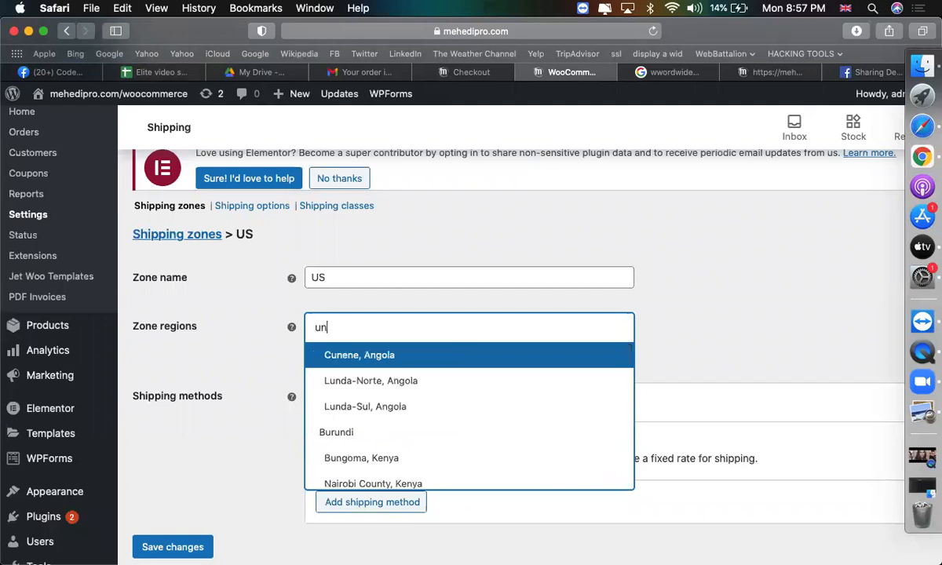
pyautogui.press('Down')
pyautogui.press('Down')
pyautogui.press('Down')
pyautogui.press('Down')
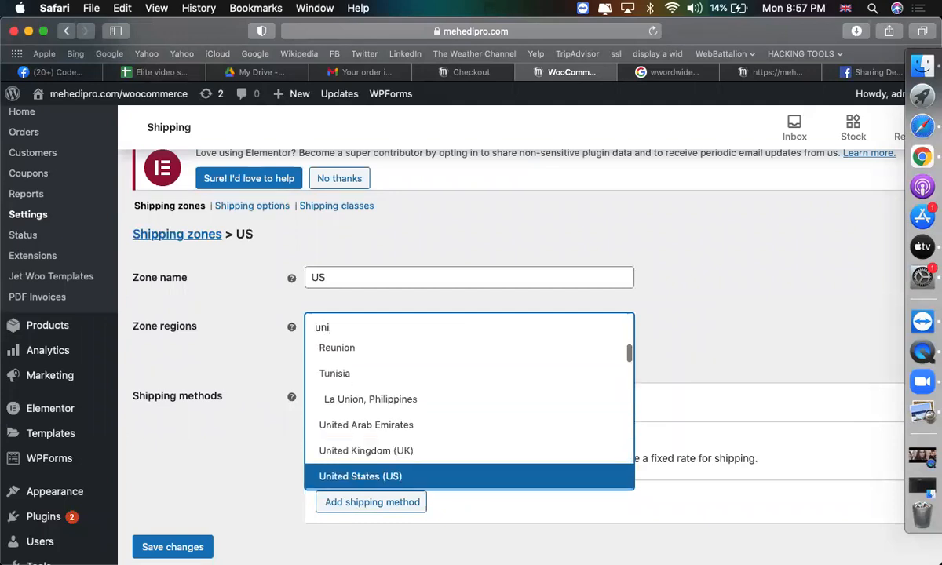
pyautogui.press('Return')
pyautogui.scroll(-2, 403, 390)
pyautogui.click(188, 455)
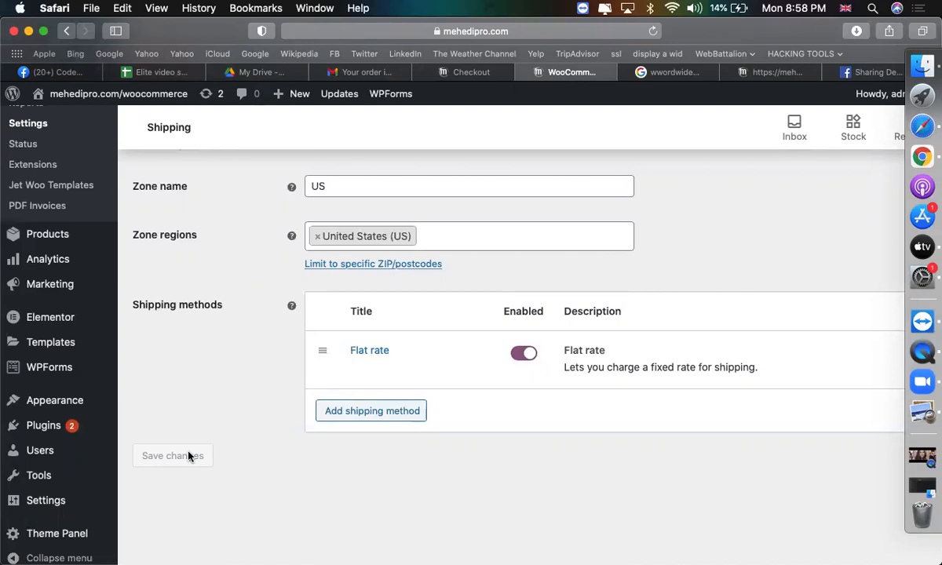
pyautogui.scroll(5, 188, 455)
pyautogui.click(43, 399)
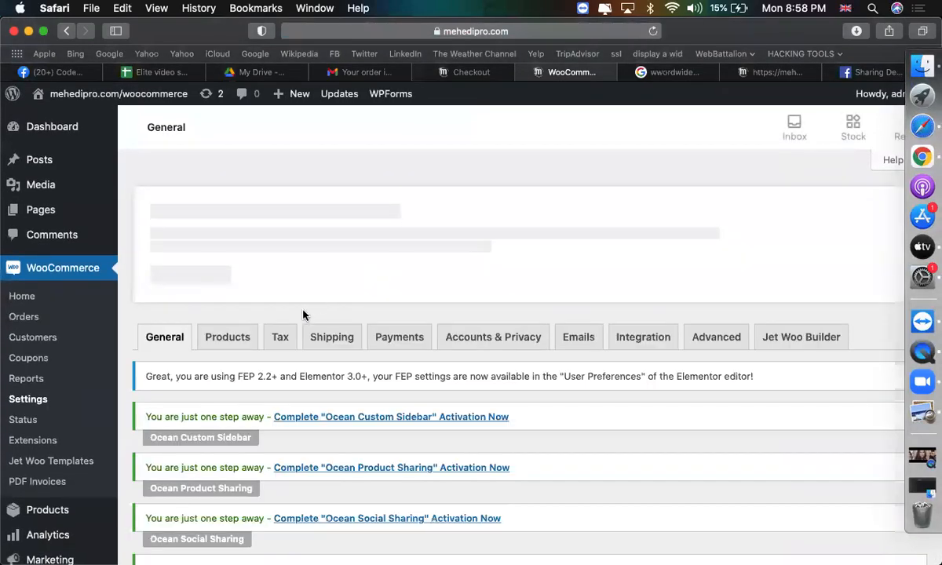
# Open the Standard rates table in WooCommerce's Tax settings.
pyautogui.click(283, 340)
pyautogui.scroll(-10, 378, 374)
pyautogui.scroll(5, 383, 376)
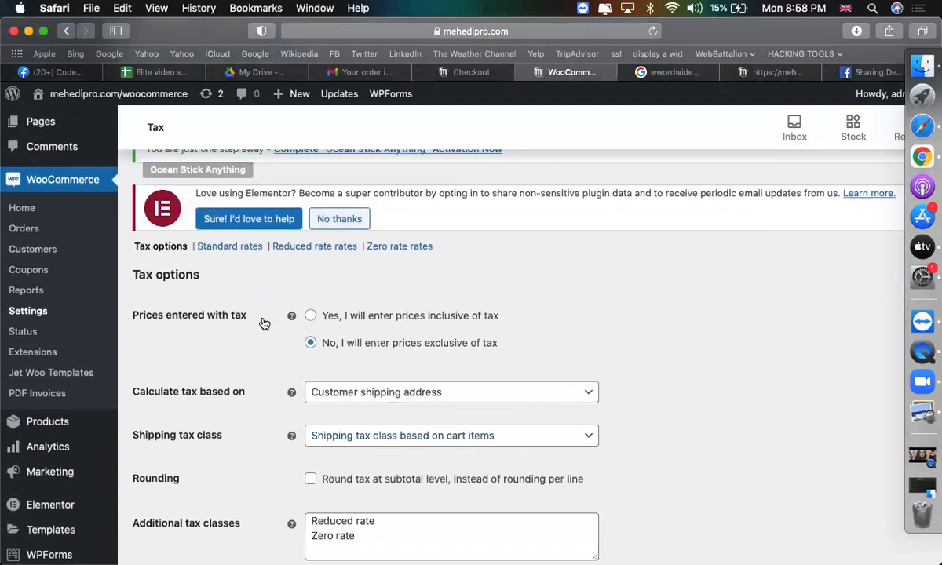
pyautogui.click(232, 248)
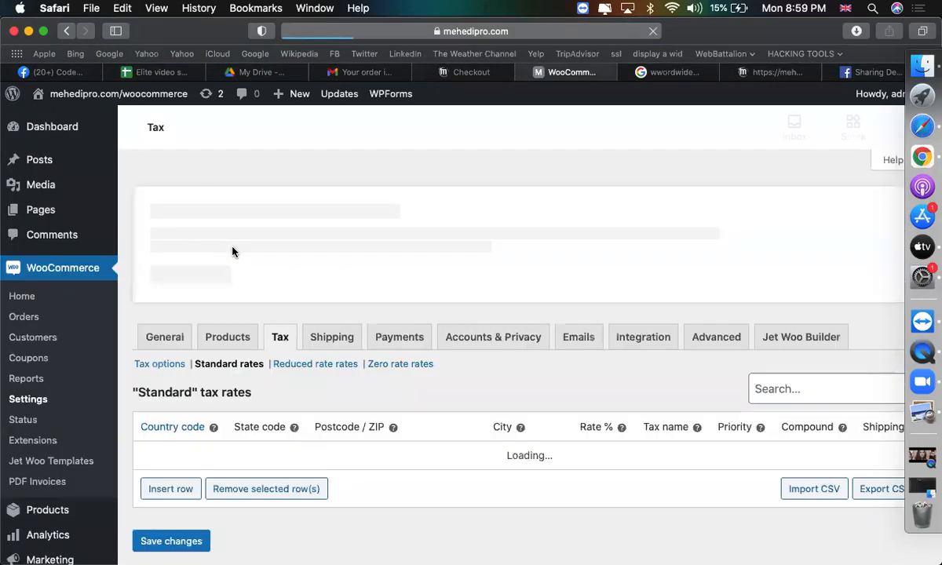
pyautogui.scroll(-5, 481, 438)
pyautogui.scroll(3, 481, 439)
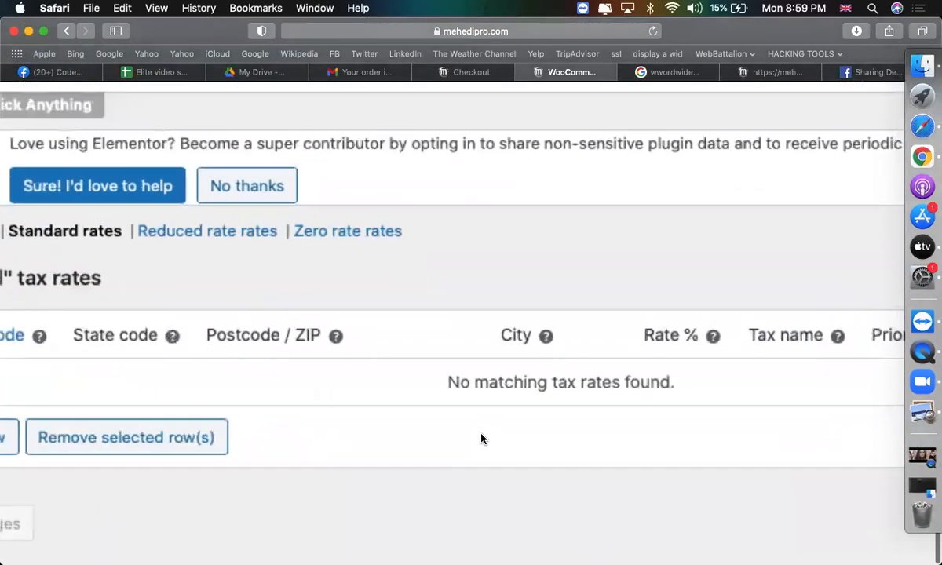
# Insert a new empty tax rate row and focus its Country code cell.
pyautogui.hscroll(-2, 481, 439)
pyautogui.scroll(-3, 481, 439)
pyautogui.hscroll(-4, 481, 439)
pyautogui.click(263, 339)
pyautogui.click(269, 289)
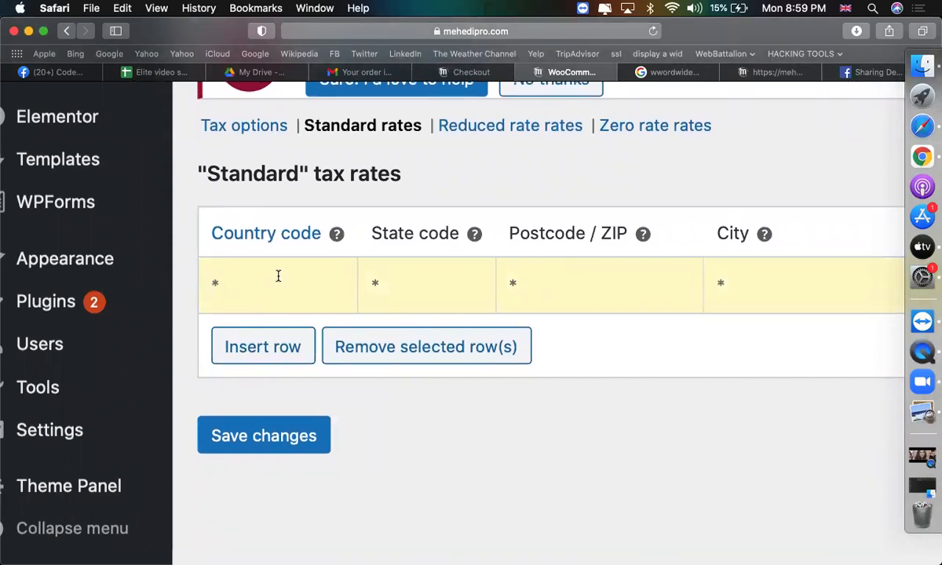
pyautogui.click(655, 77)
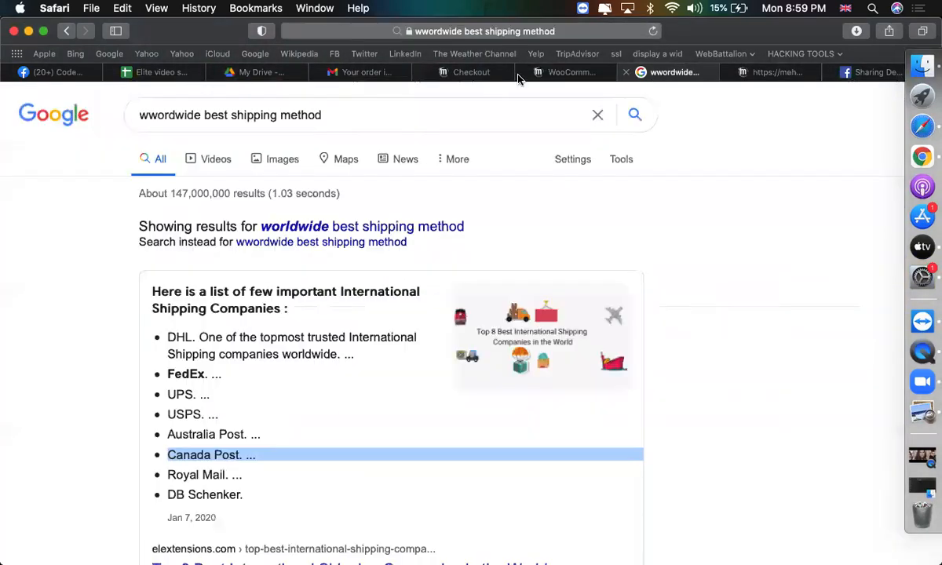
# Search Google for '2 digit country code somalia' and select the answer SO.
pyautogui.click(336, 122)
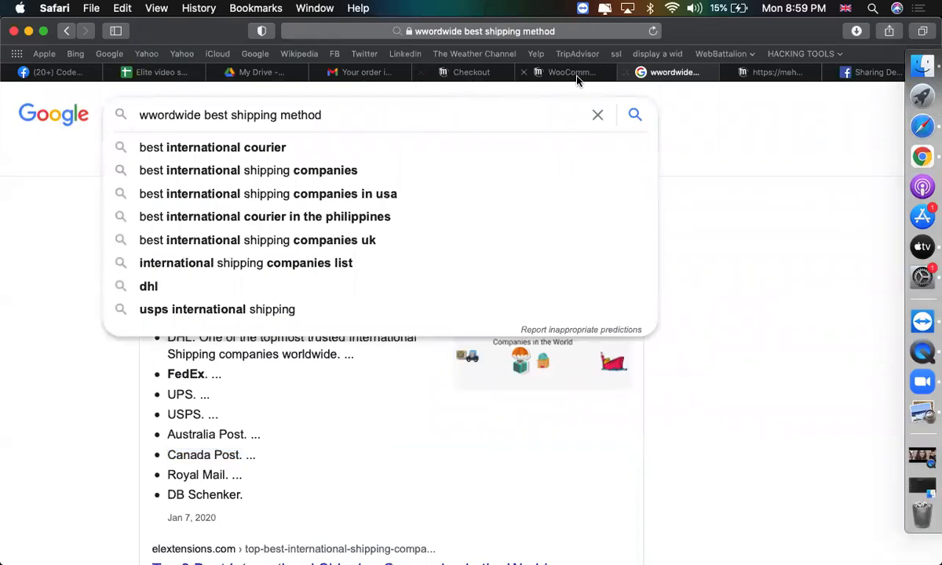
pyautogui.click(540, 71)
pyautogui.moveTo(336, 234)
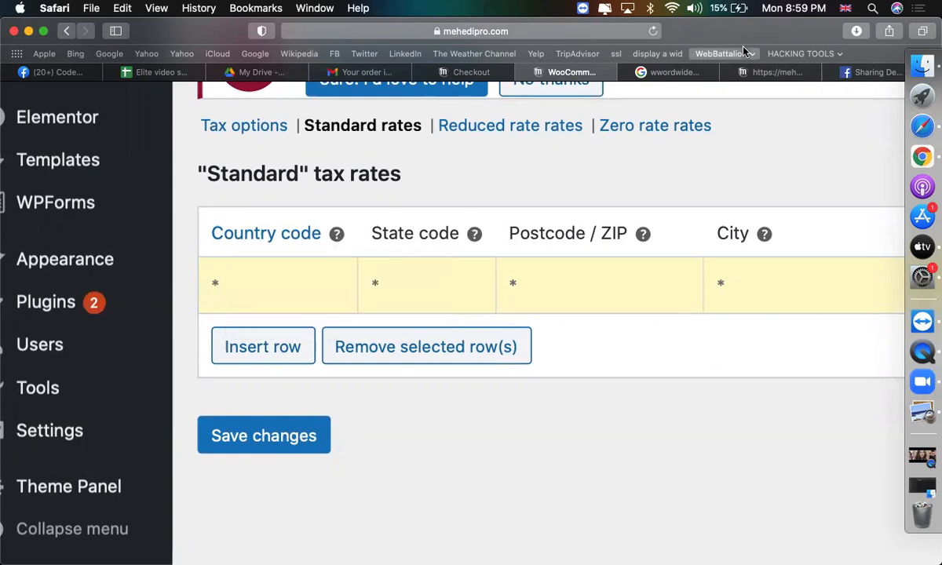
pyautogui.click(651, 72)
pyautogui.tripleClick(360, 115)
pyautogui.write('2 dig')
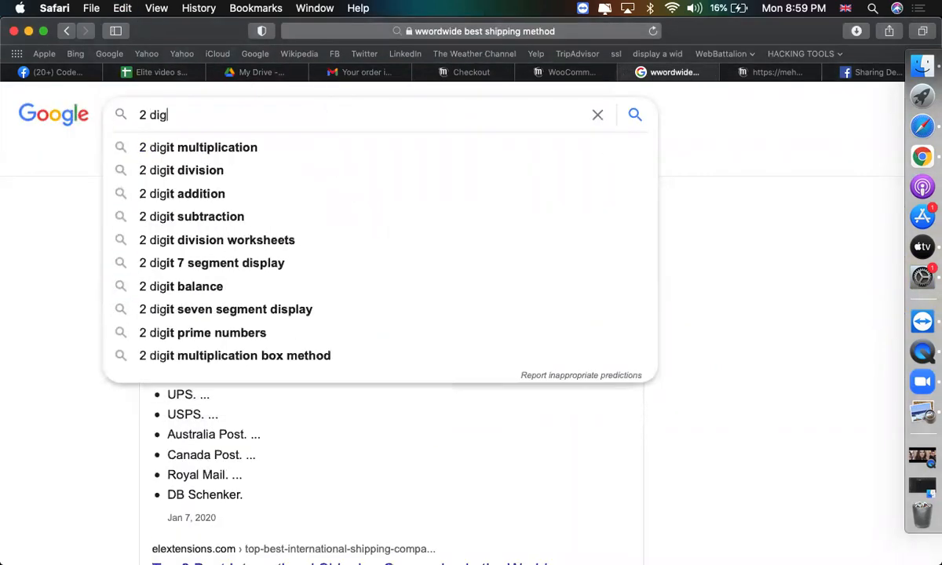
pyautogui.write('it country ')
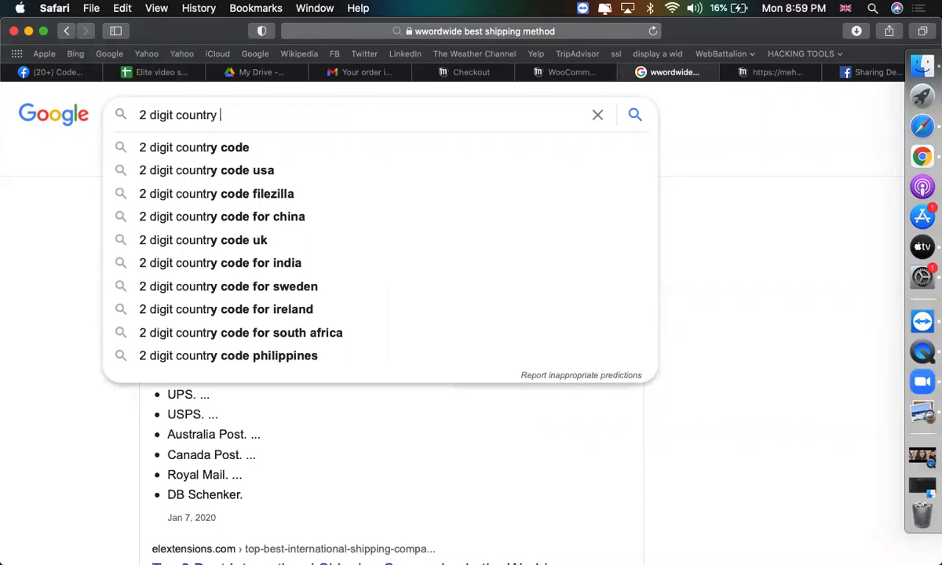
pyautogui.write('code somalia')
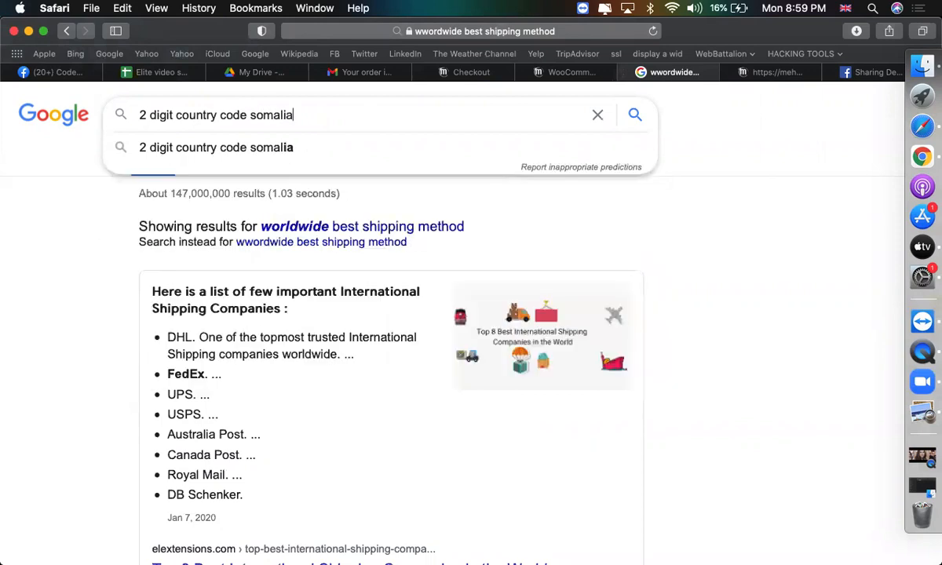
pyautogui.press('Return')
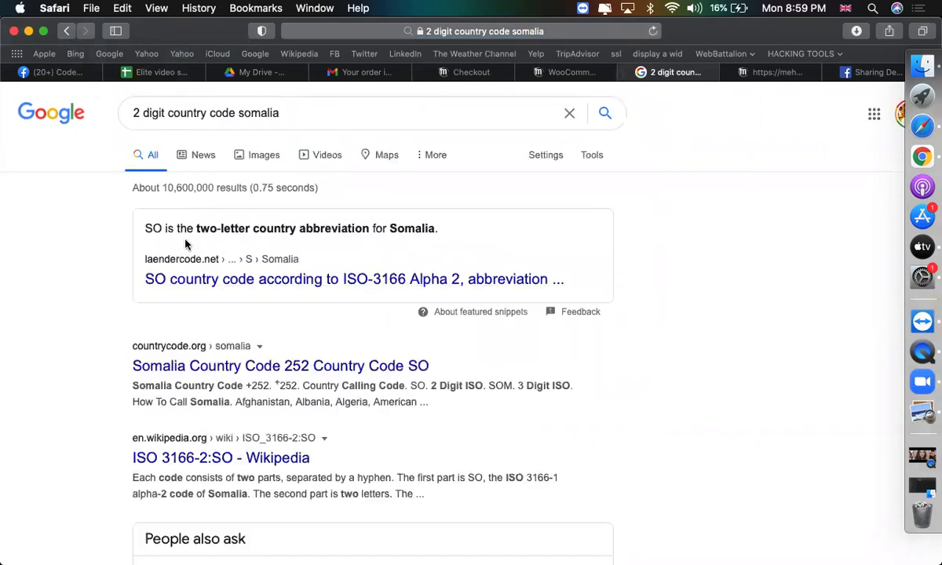
pyautogui.doubleClick(147, 227)
# Change the query to Canada's two-digit country code and copy CA.
pyautogui.click(246, 114)
pyautogui.tripleClick(246, 114)
pyautogui.click(259, 113)
pyautogui.doubleClick(259, 114)
pyautogui.write('ca')
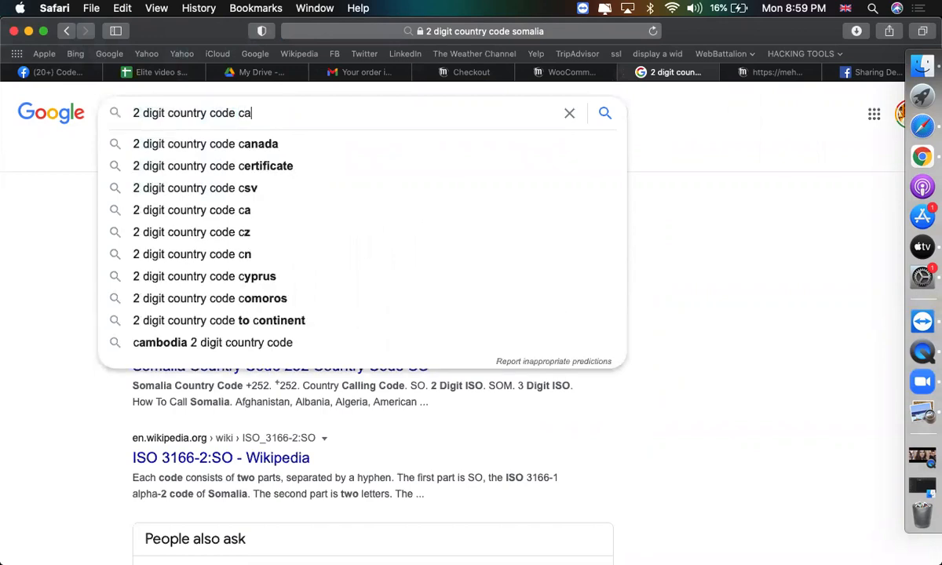
pyautogui.write('nada')
pyautogui.press('Return')
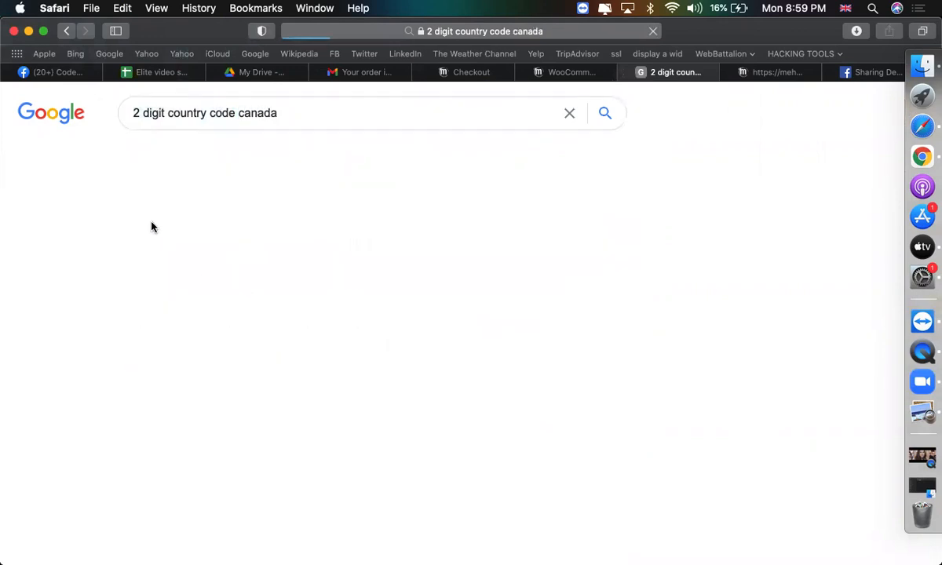
pyautogui.doubleClick(312, 294)
pyautogui.press('super+c')
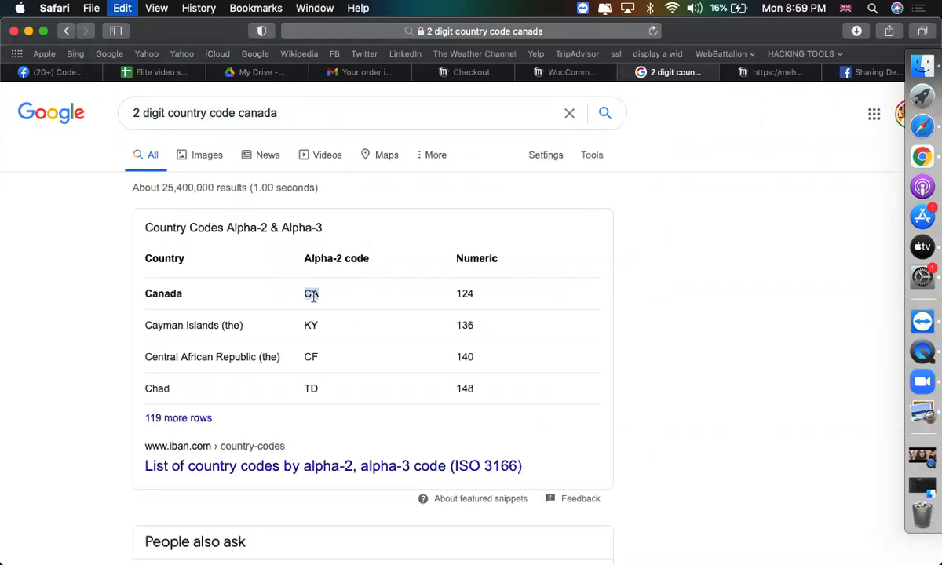
# Paste CA into the new tax row's Country code cell.
pyautogui.click(565, 72)
pyautogui.click(267, 285)
pyautogui.press('super+v')
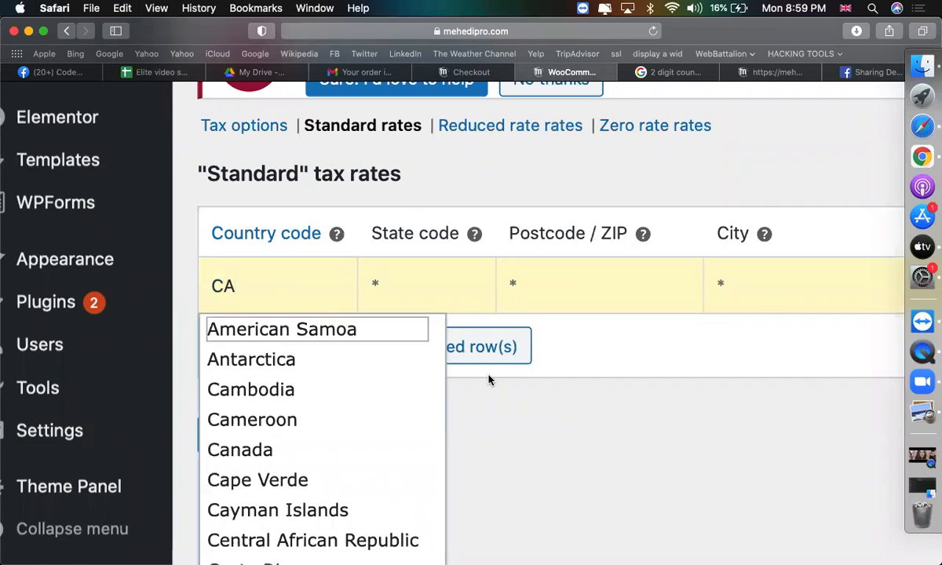
# Close the CA country suggestion list and move to the row's State code cell.
pyautogui.click(475, 382)
pyautogui.click(403, 294)
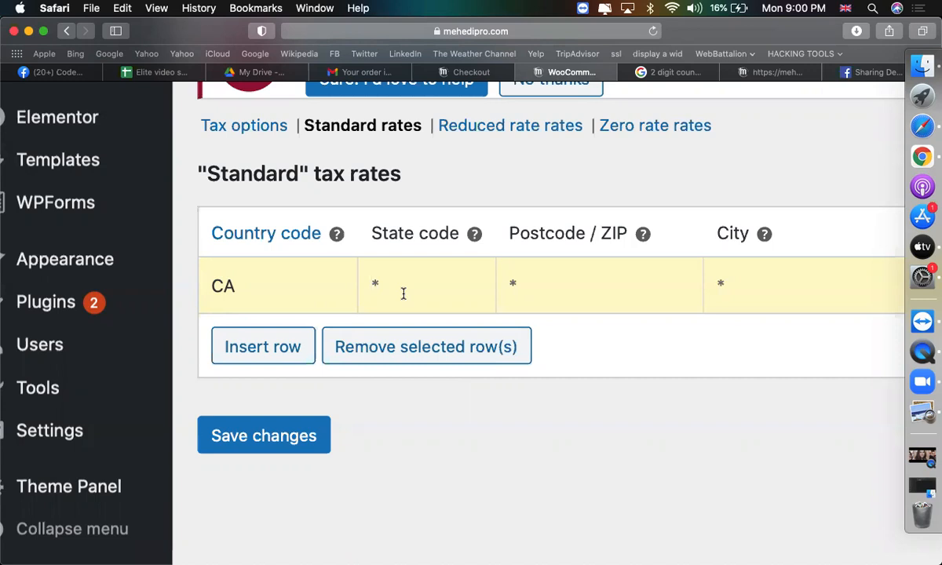
pyautogui.click(664, 72)
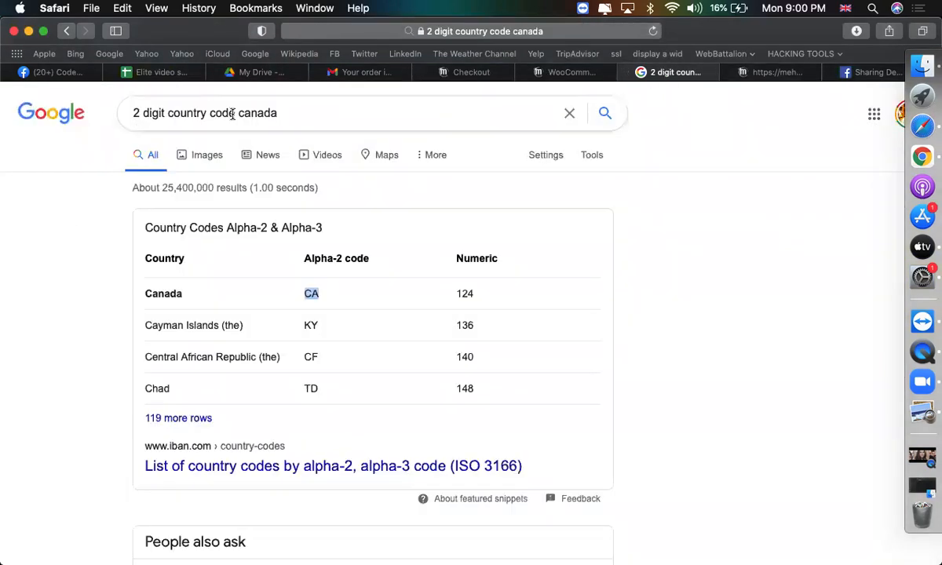
# Search '2 digit state code california' and select the resulting CA abbreviation.
pyautogui.doubleClick(168, 113)
pyautogui.write('state')
pyautogui.doubleClick(245, 114)
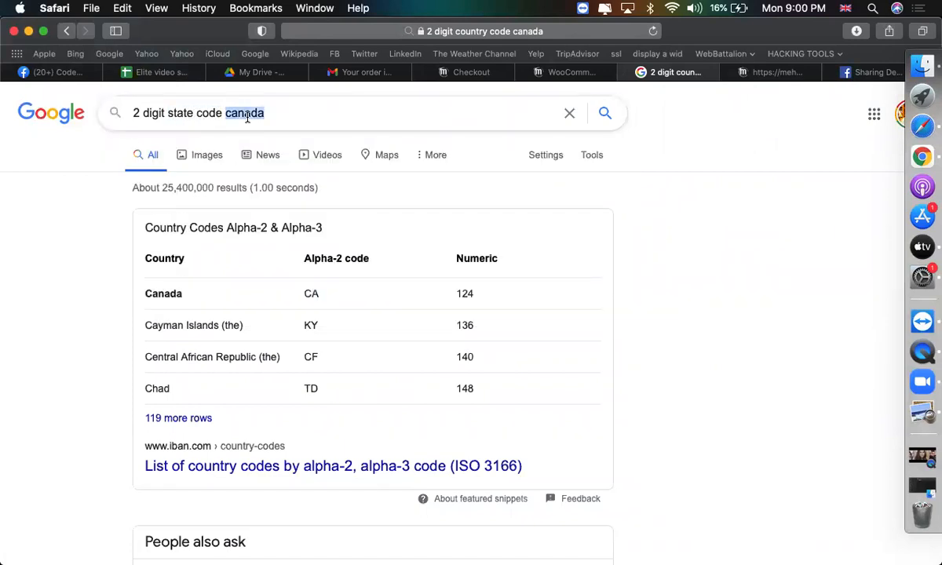
pyautogui.write('california')
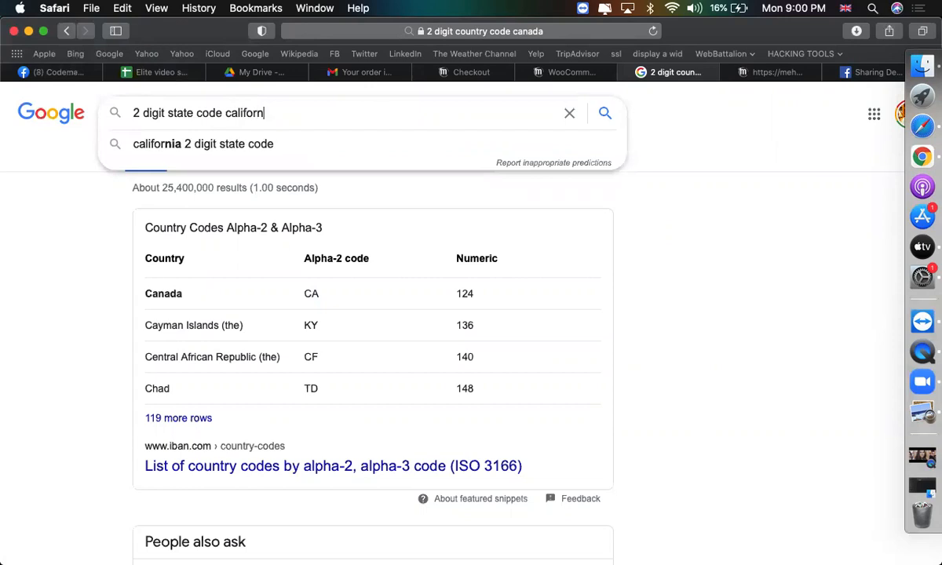
pyautogui.press('Return')
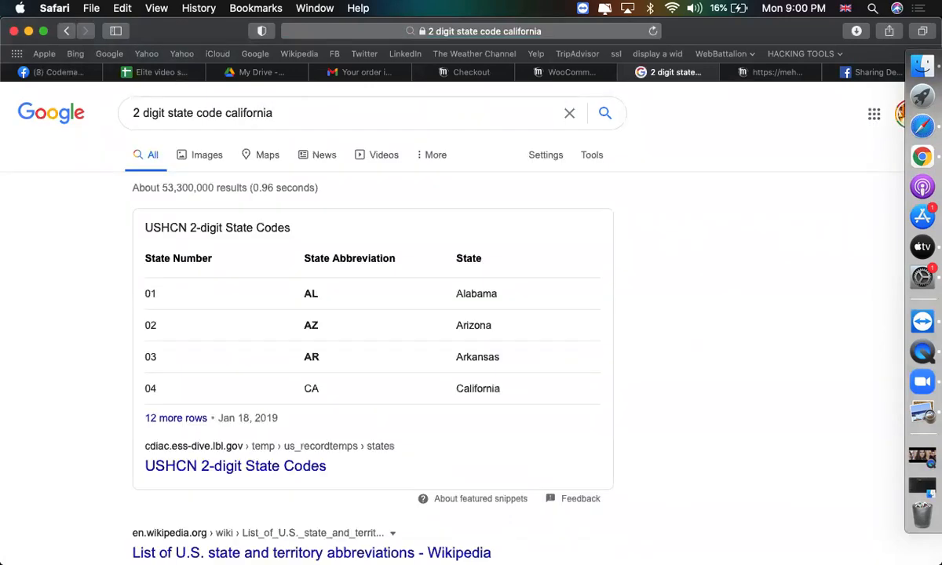
pyautogui.tripleClick(310, 387)
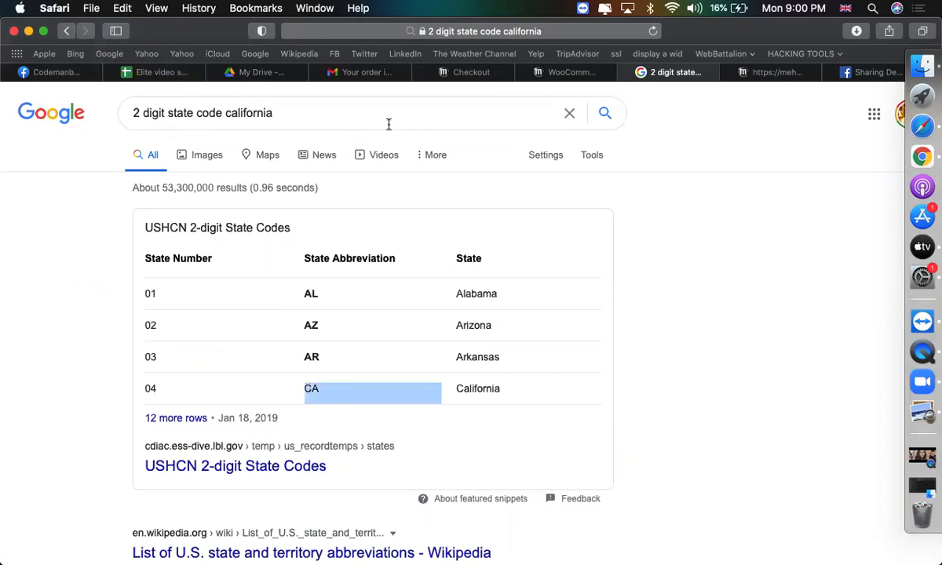
# Move CA out of the Country code cell and into the State code cell.
pyautogui.click(552, 72)
pyautogui.doubleClick(278, 282)
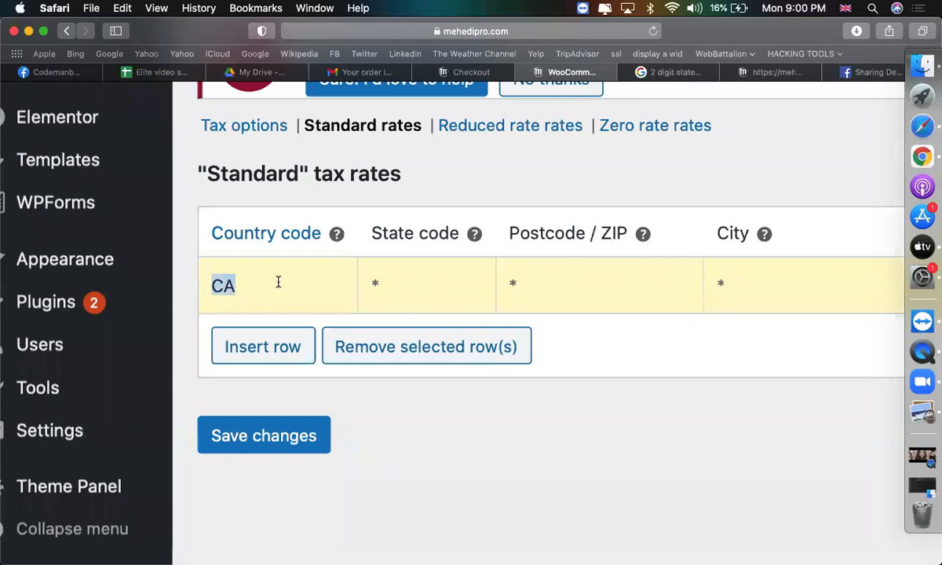
pyautogui.click(401, 285)
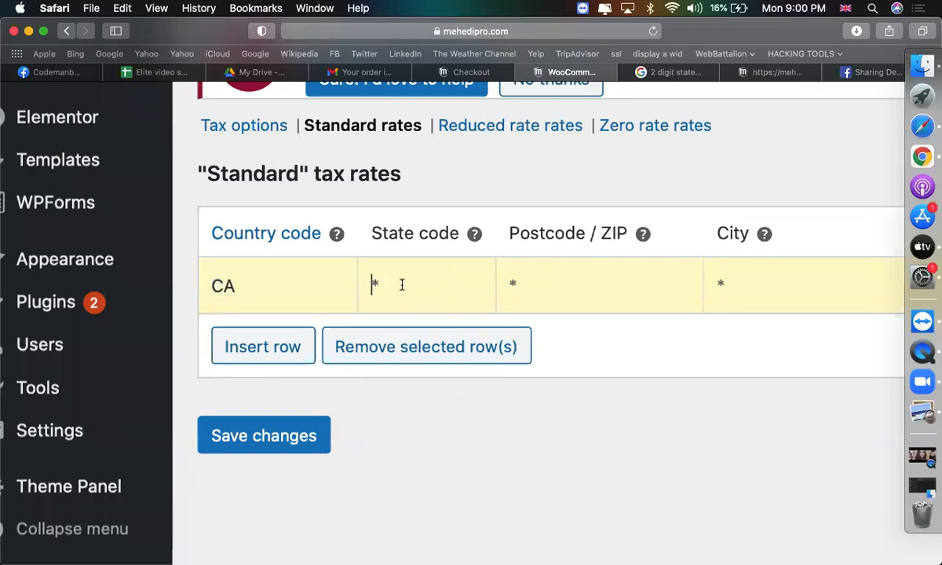
pyautogui.press('BackSpace')
pyautogui.press('BackSpace')
pyautogui.write('CA')
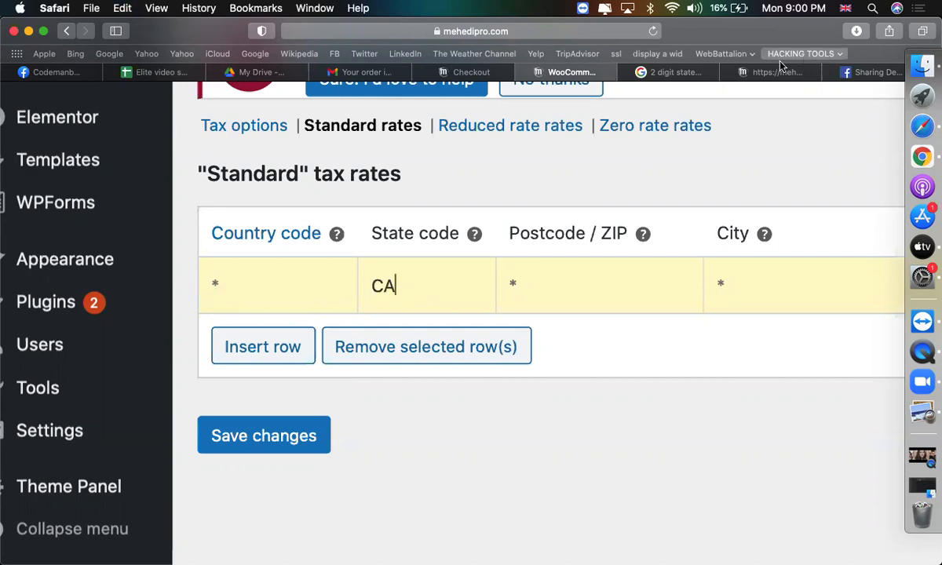
# Look up Texas's two-letter state code on Google, finding TX.
pyautogui.click(660, 72)
pyautogui.doubleClick(256, 115)
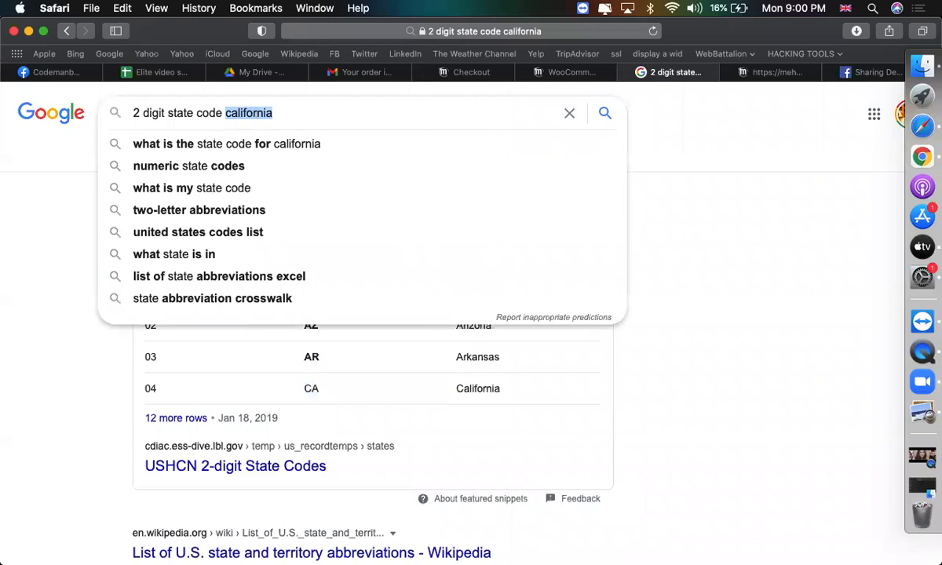
pyautogui.write('texas')
pyautogui.press('Return')
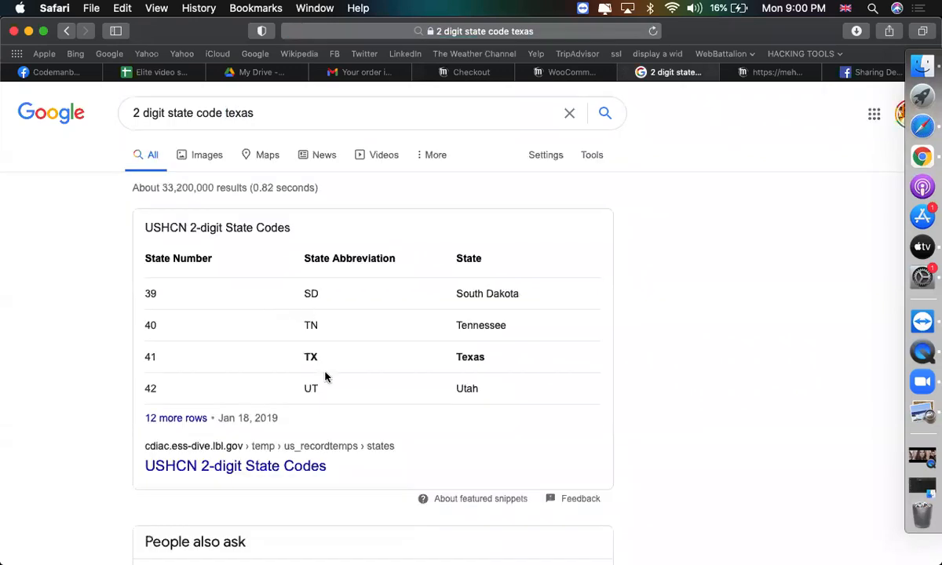
pyautogui.doubleClick(311, 357)
pyautogui.doubleClick(311, 357)
# Delete CA from the row's State code cell, leaving it at *.
pyautogui.click(553, 72)
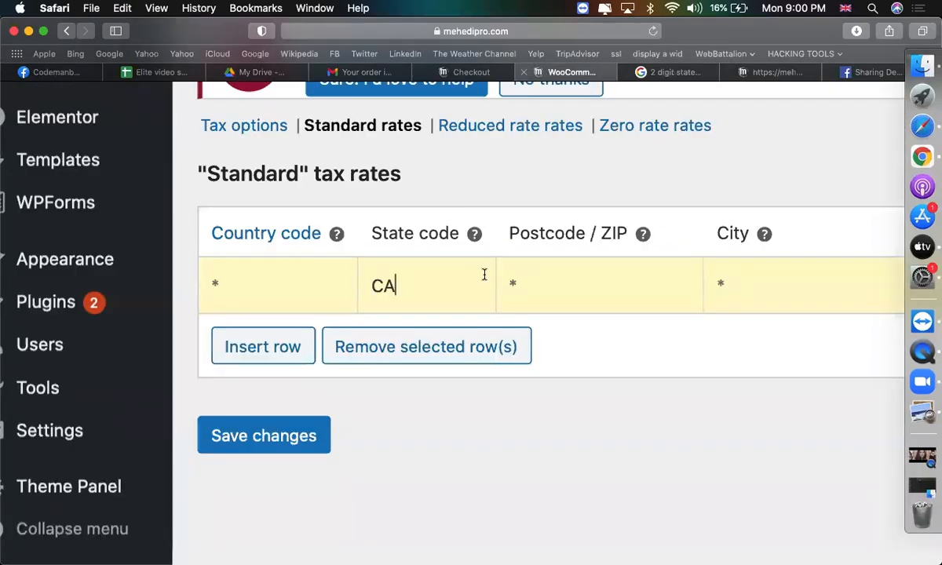
pyautogui.hscroll(2, 443, 298)
pyautogui.doubleClick(388, 284)
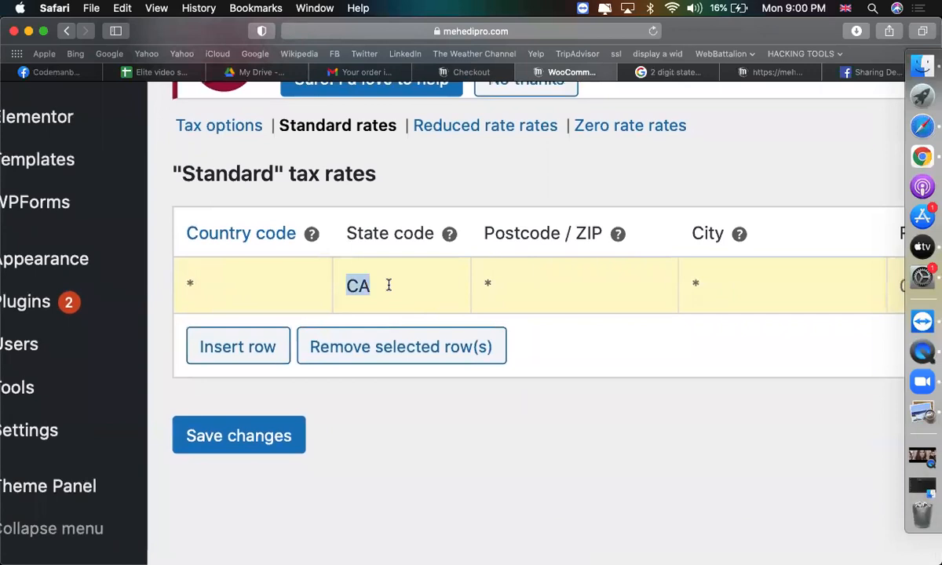
pyautogui.press('BackSpace')
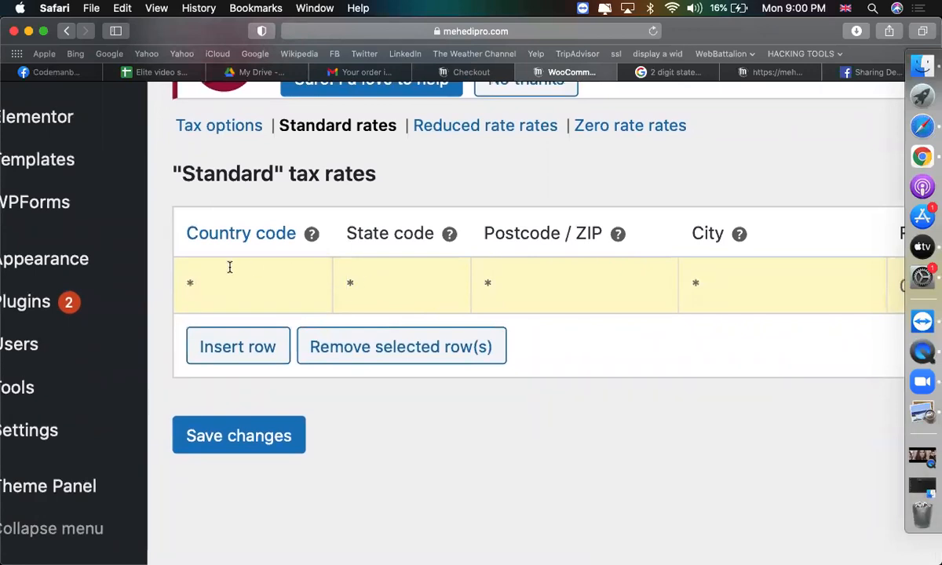
# Fill the first standard rate row with country US and rate 15.
pyautogui.write('US')
pyautogui.click(552, 271)
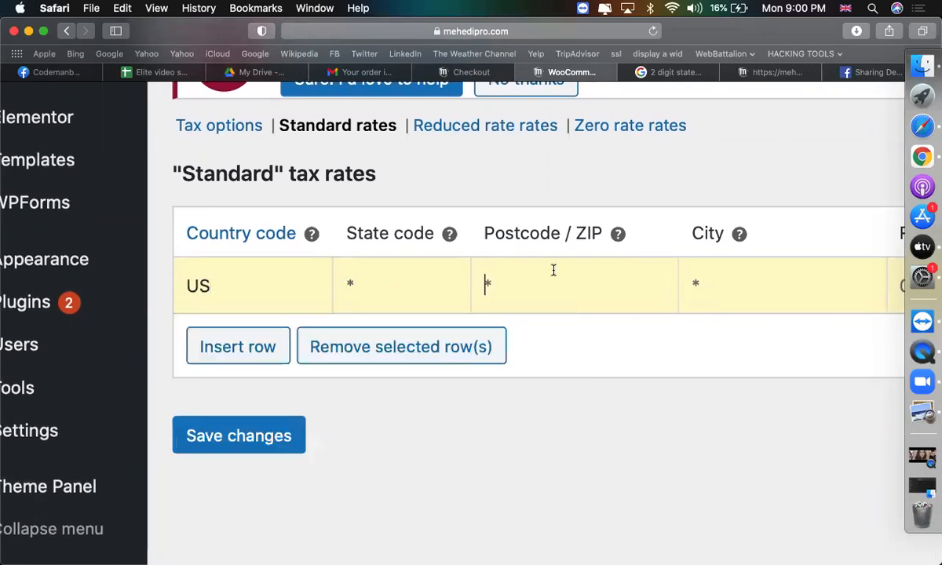
pyautogui.click(459, 292)
pyautogui.hscroll(10, 384, 304)
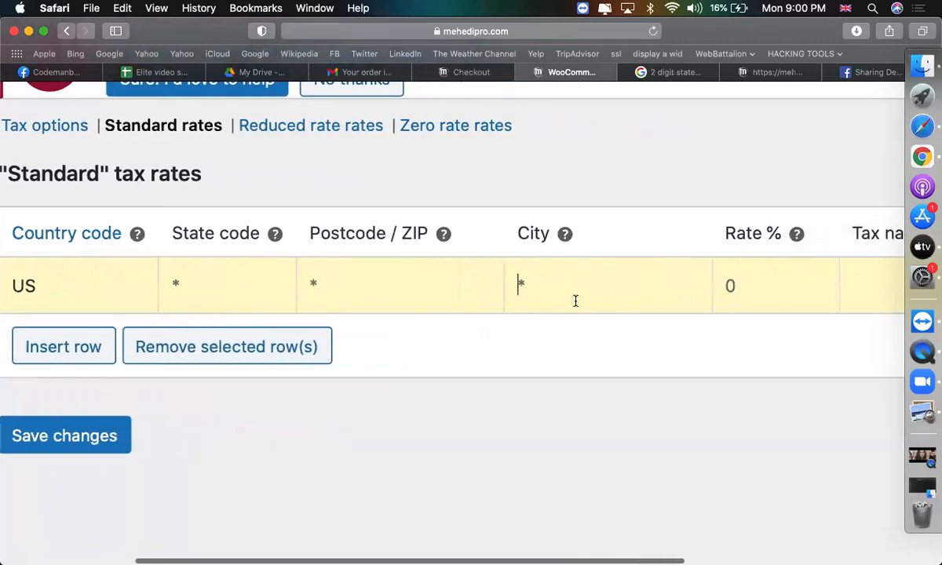
pyautogui.write('15')
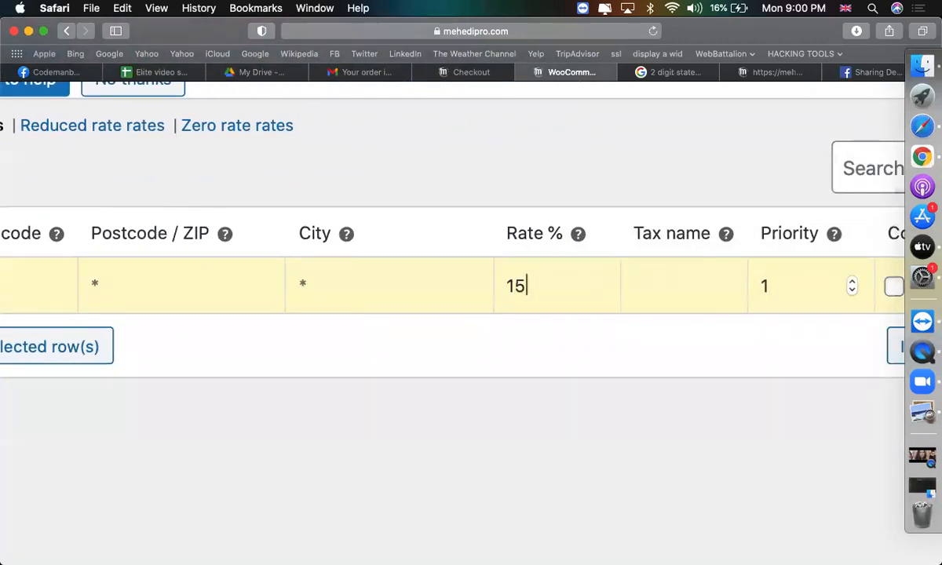
pyautogui.hscroll(-10, 393, 314)
# Add a second rate row for CA at 10%.
pyautogui.click(151, 346)
pyautogui.write('CA')
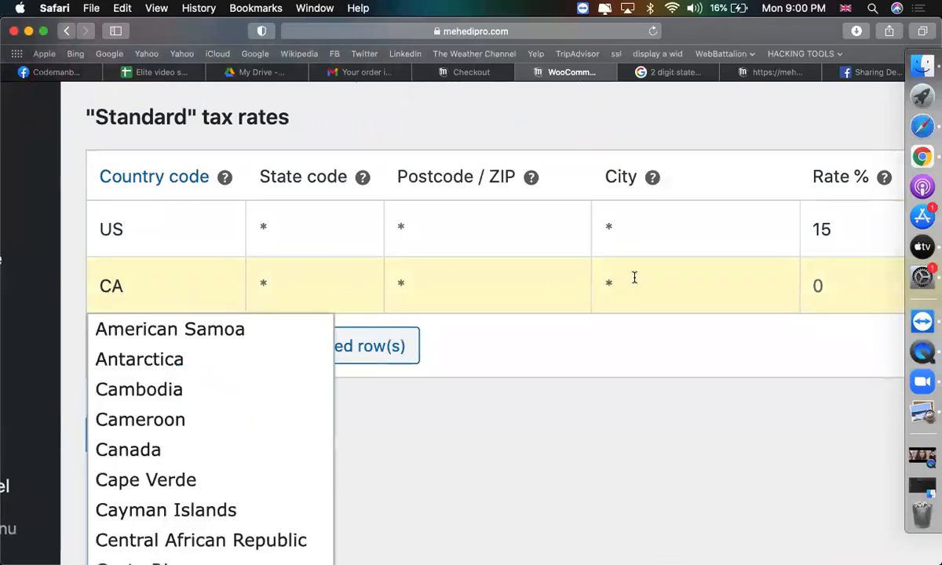
pyautogui.hscroll(3, 632, 276)
pyautogui.click(730, 286)
pyautogui.write('10')
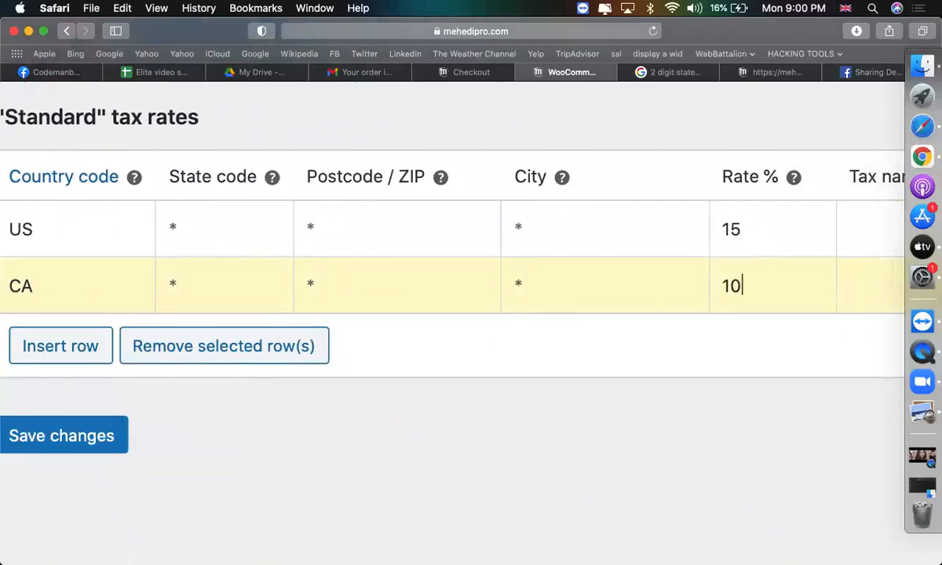
pyautogui.hscroll(-5, 656, 326)
# Add a third rate row for BD at 5% and save the standard rates.
pyautogui.click(327, 350)
pyautogui.scroll(15, 314, 369)
pyautogui.scroll(-15, 259, 400)
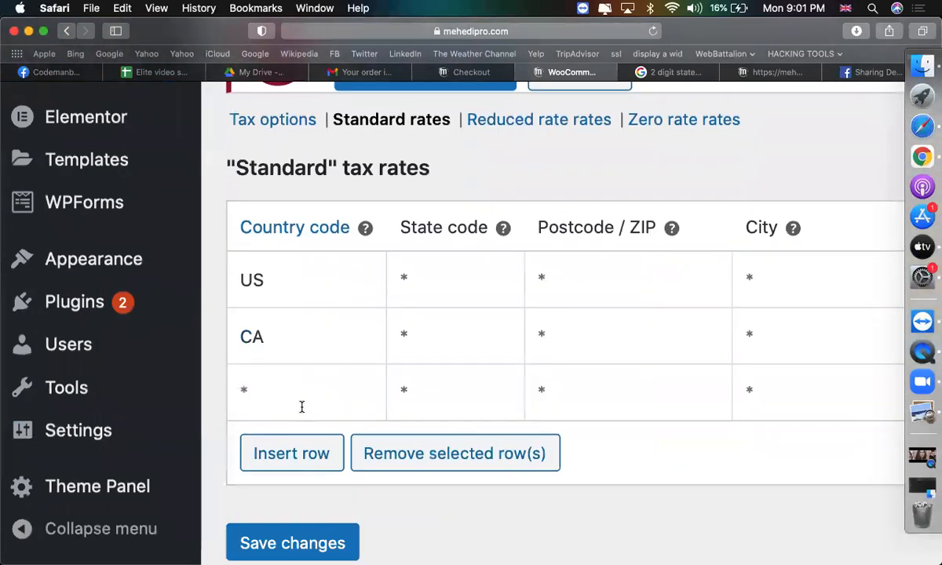
pyautogui.click(286, 375)
pyautogui.write('BD')
pyautogui.scroll(-2, 437, 387)
pyautogui.hscroll(5, 440, 387)
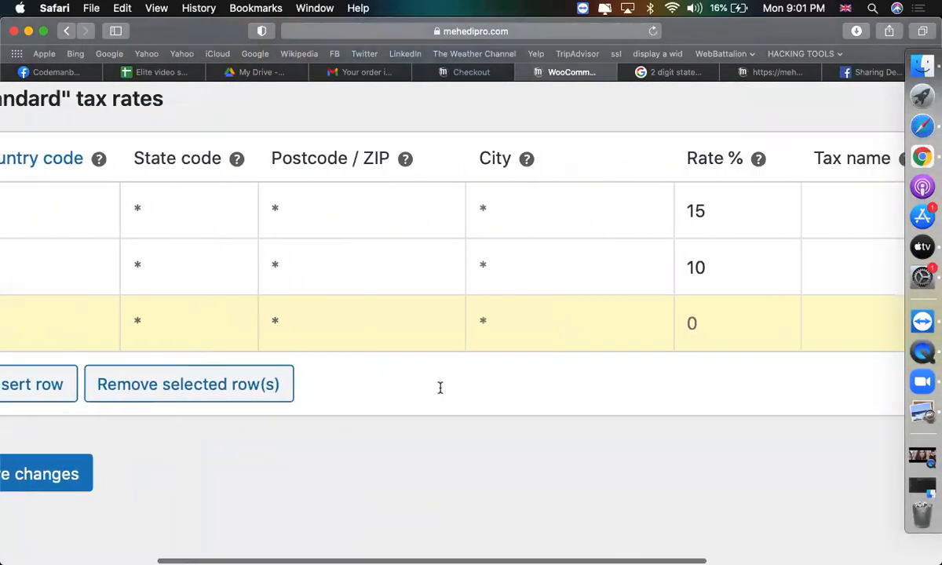
pyautogui.hscroll(2, 440, 388)
pyautogui.write('5')
pyautogui.scroll(-5, 563, 459)
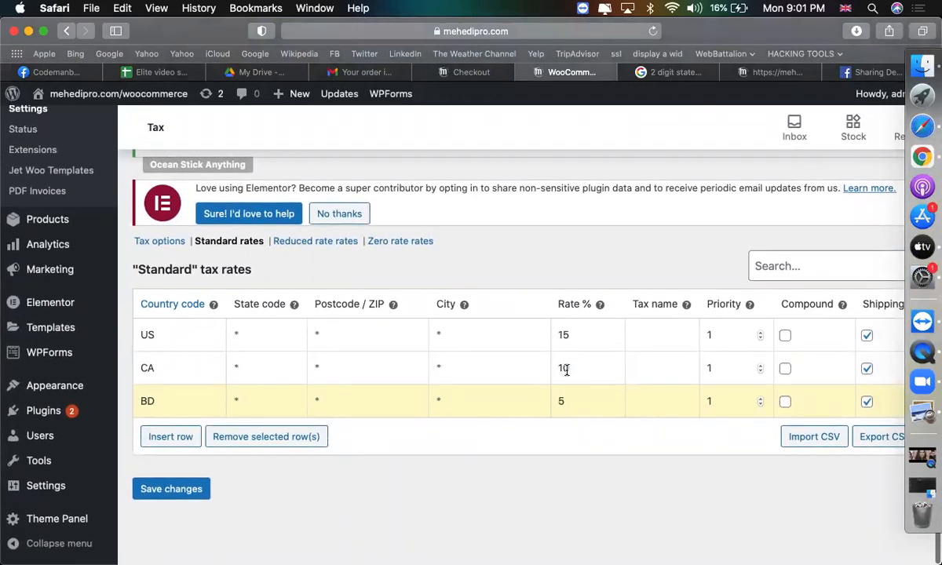
pyautogui.click(179, 489)
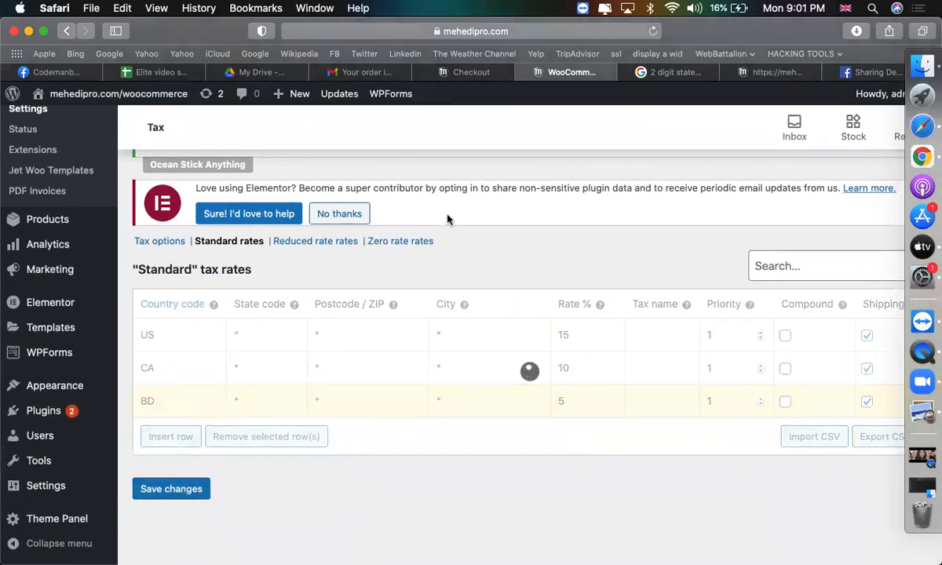
pyautogui.click(462, 72)
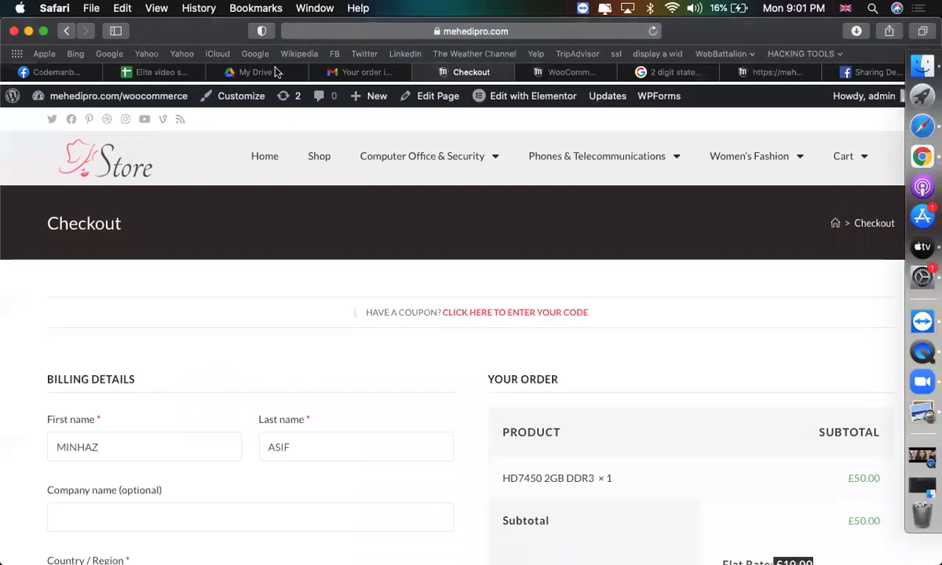
# Reload the checkout and note the £9.00 tax for a United States billing address.
pyautogui.click(651, 32)
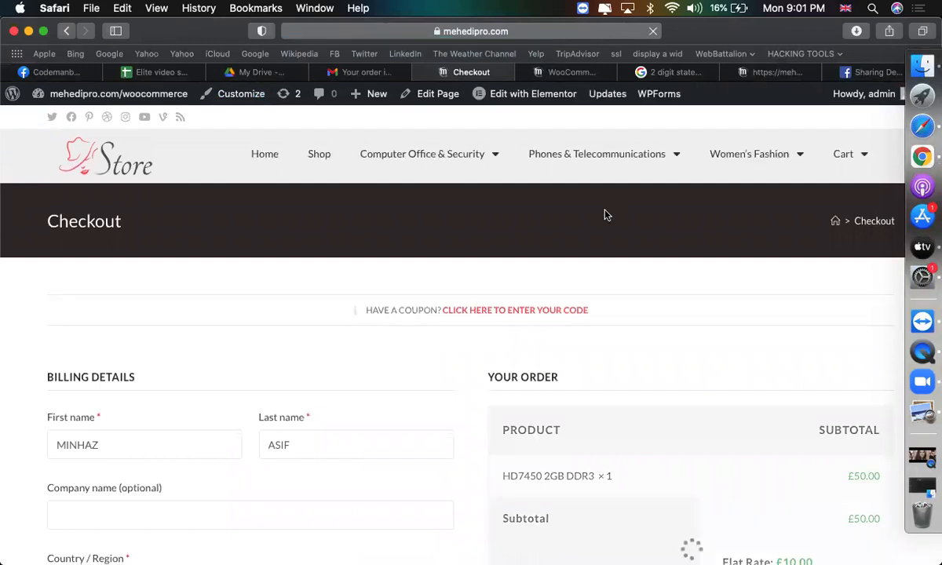
pyautogui.scroll(-5, 604, 214)
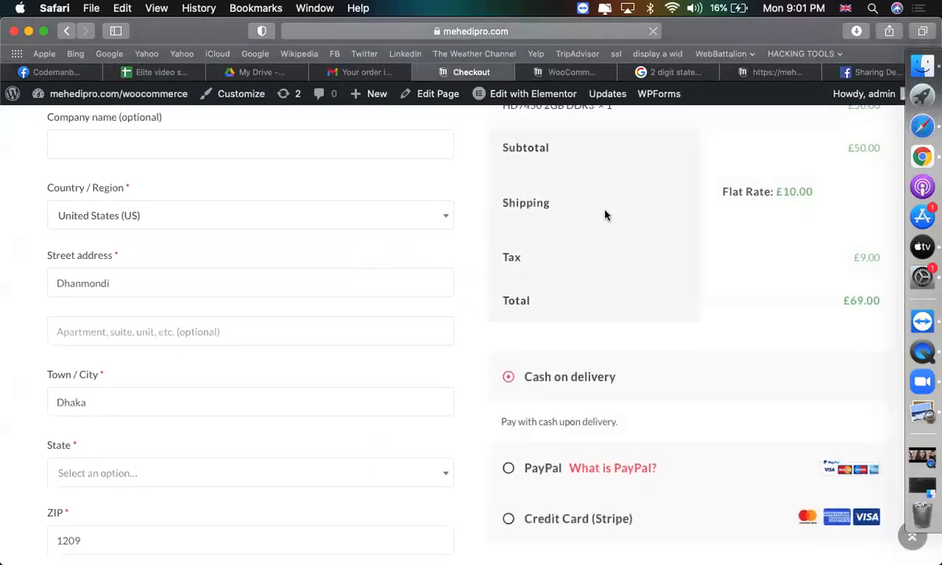
pyautogui.scroll(5, 516, 259)
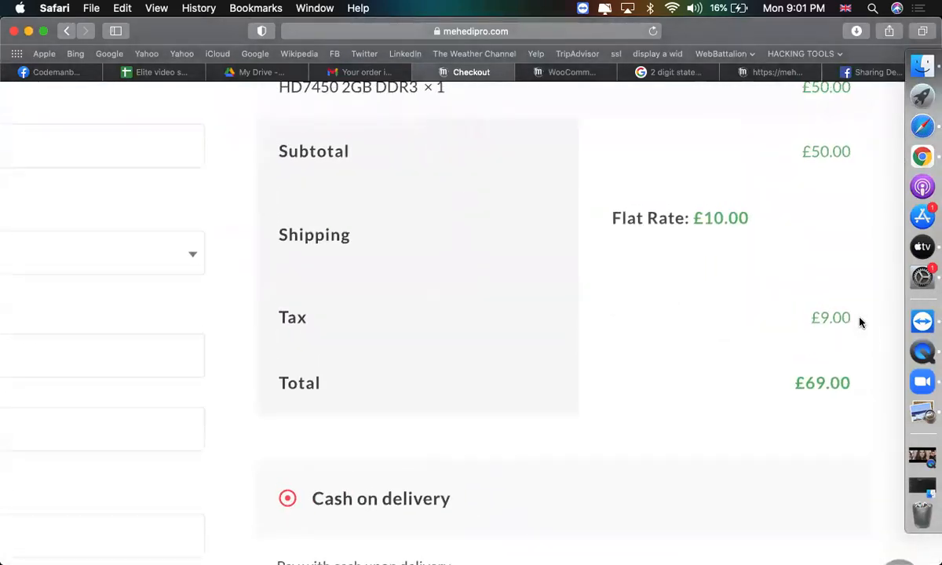
pyautogui.moveTo(859, 322); pyautogui.dragTo(789, 317)
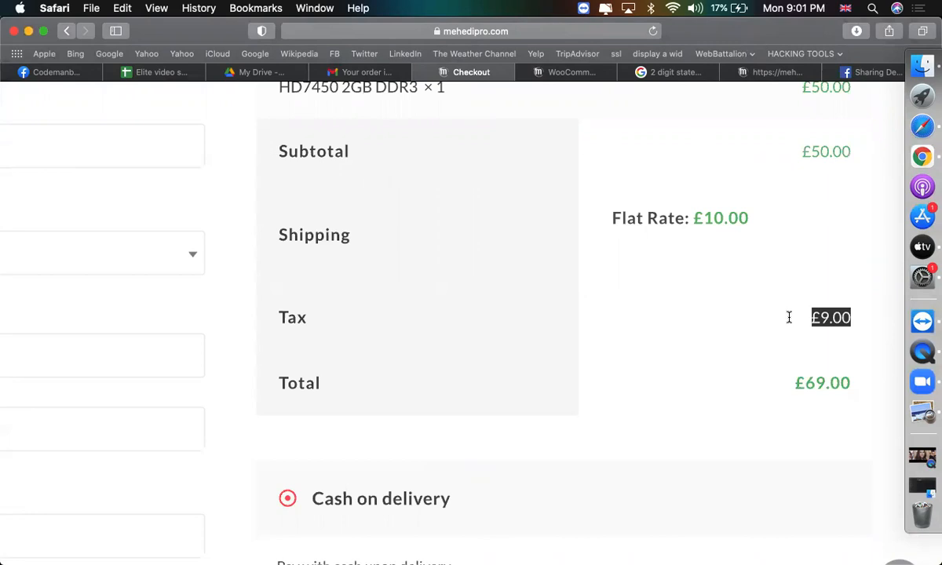
pyautogui.scroll(-5, 781, 322)
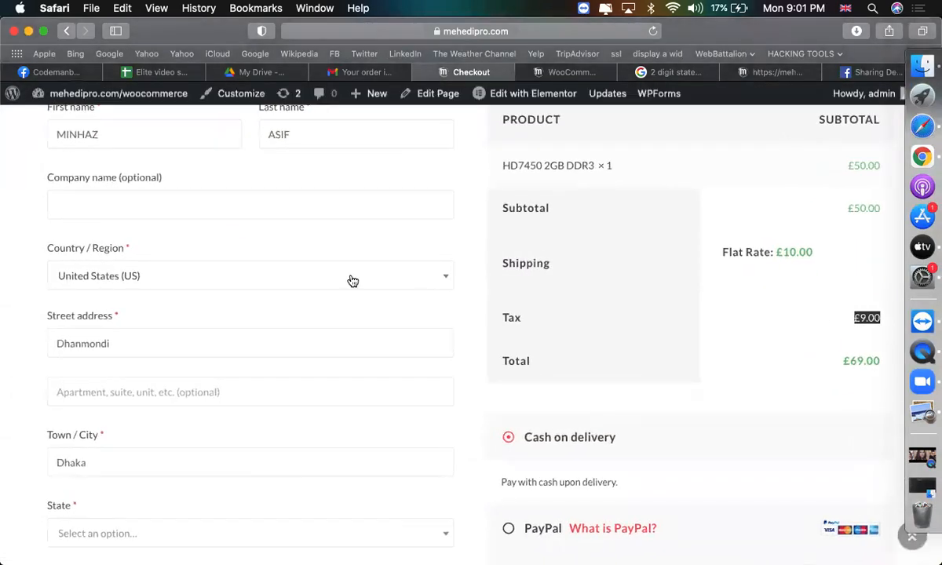
pyautogui.click(182, 284)
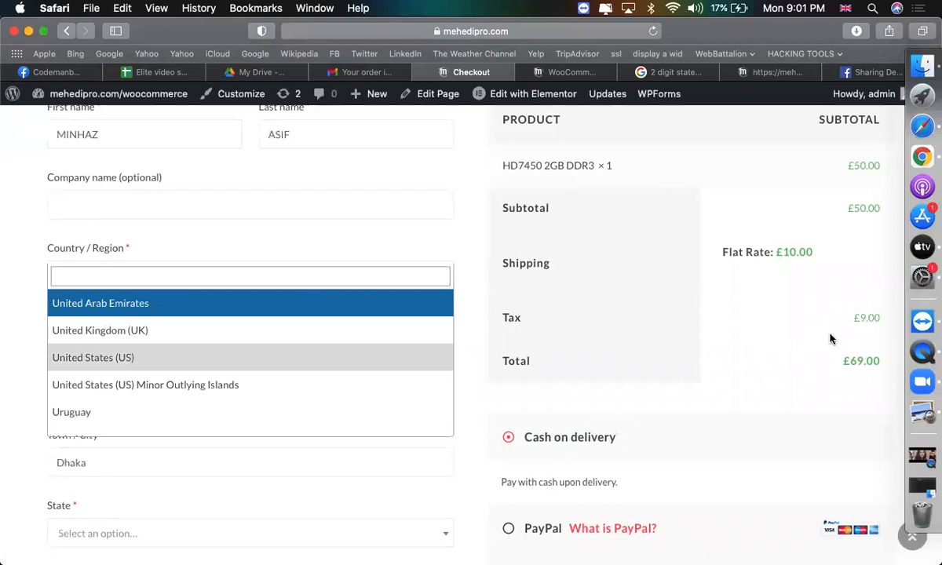
pyautogui.moveTo(812, 310); pyautogui.dragTo(864, 322)
# Change the billing country to Bangladesh and compare the tax.
pyautogui.click(260, 278)
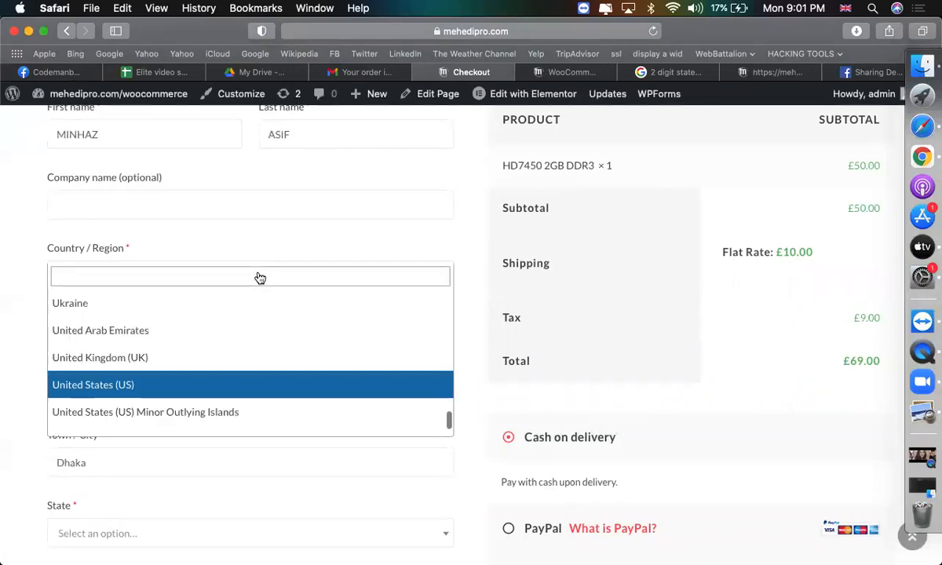
pyautogui.write('ban')
pyautogui.press('Down')
pyautogui.press('Return')
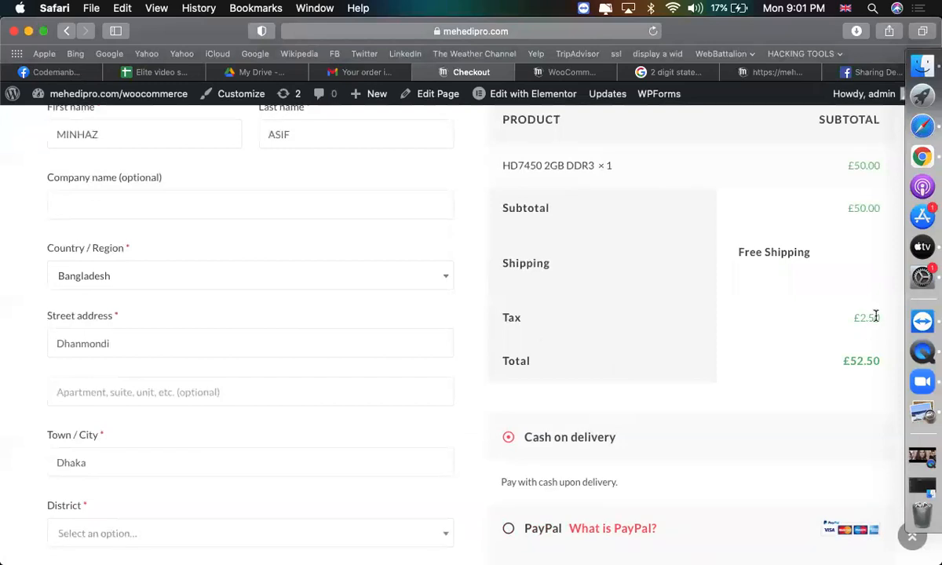
pyautogui.scroll(5, 867, 320)
pyautogui.scroll(1, 259, 406)
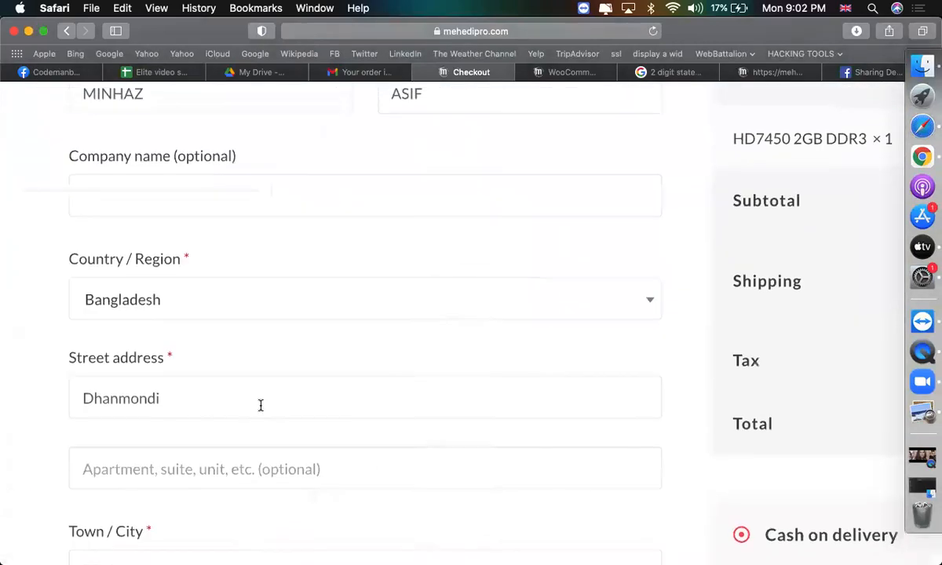
# Change the billing country to Canada, showing £5.00 tax and a £55.00 total.
pyautogui.click(196, 310)
pyautogui.write('cana')
pyautogui.press('Return')
pyautogui.hscroll(10, 248, 360)
pyautogui.scroll(1, 248, 359)
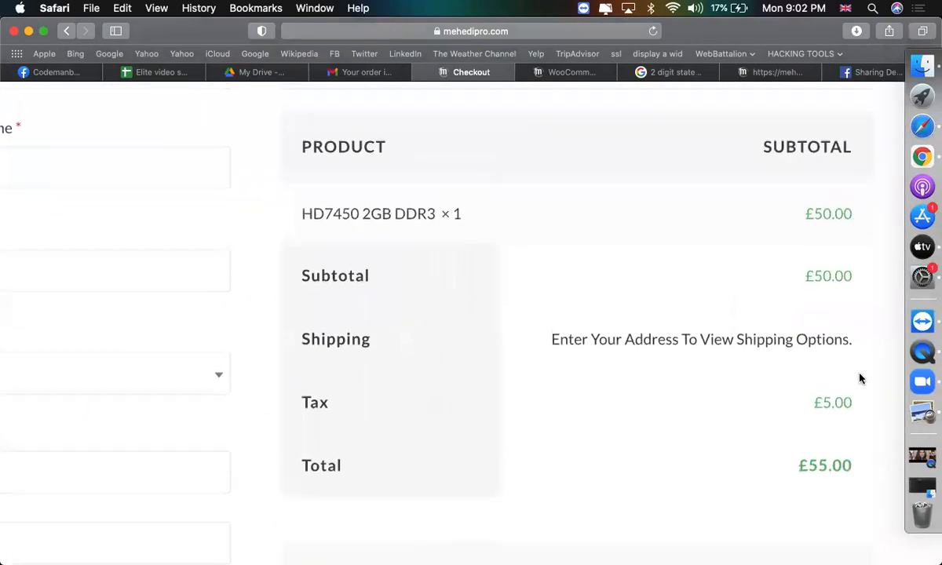
pyautogui.moveTo(870, 421); pyautogui.dragTo(792, 408)
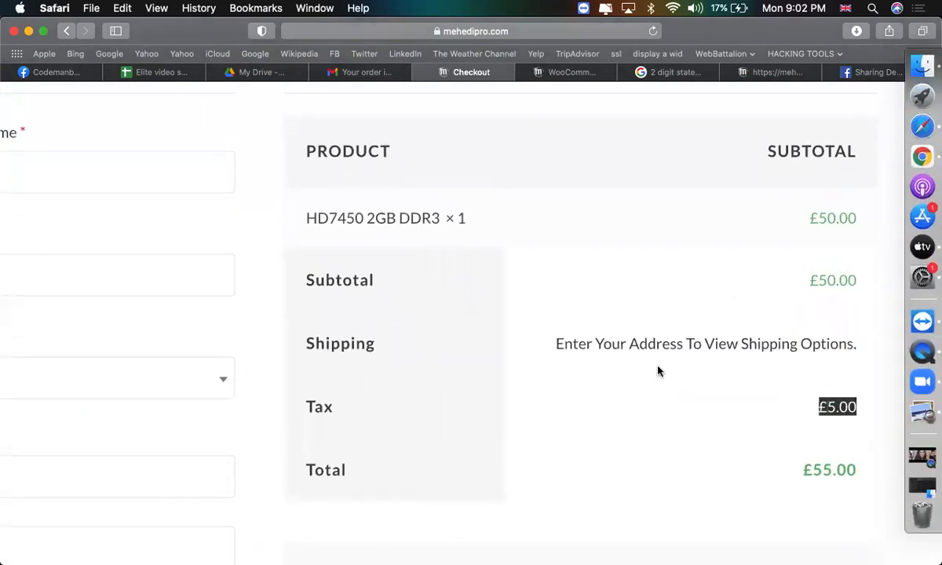
pyautogui.scroll(-3, 658, 369)
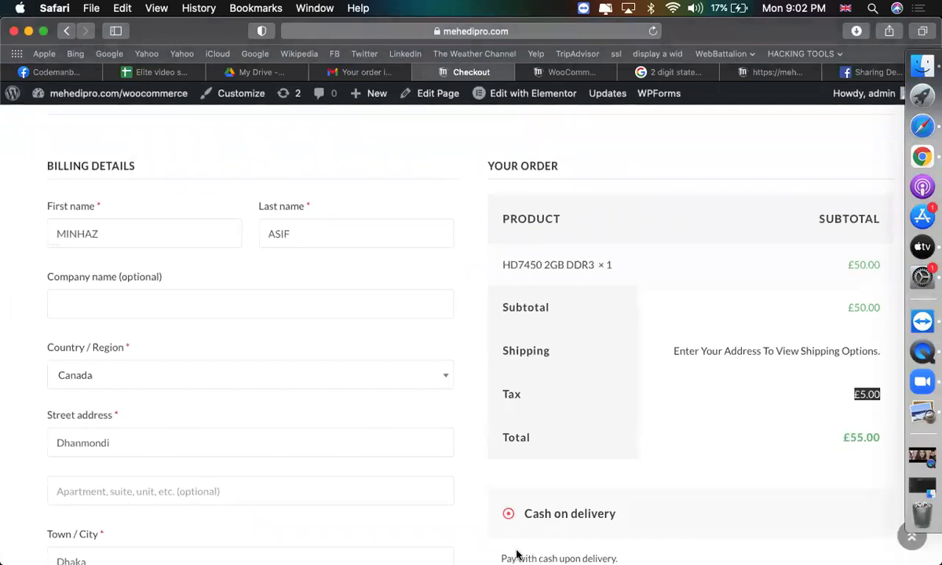